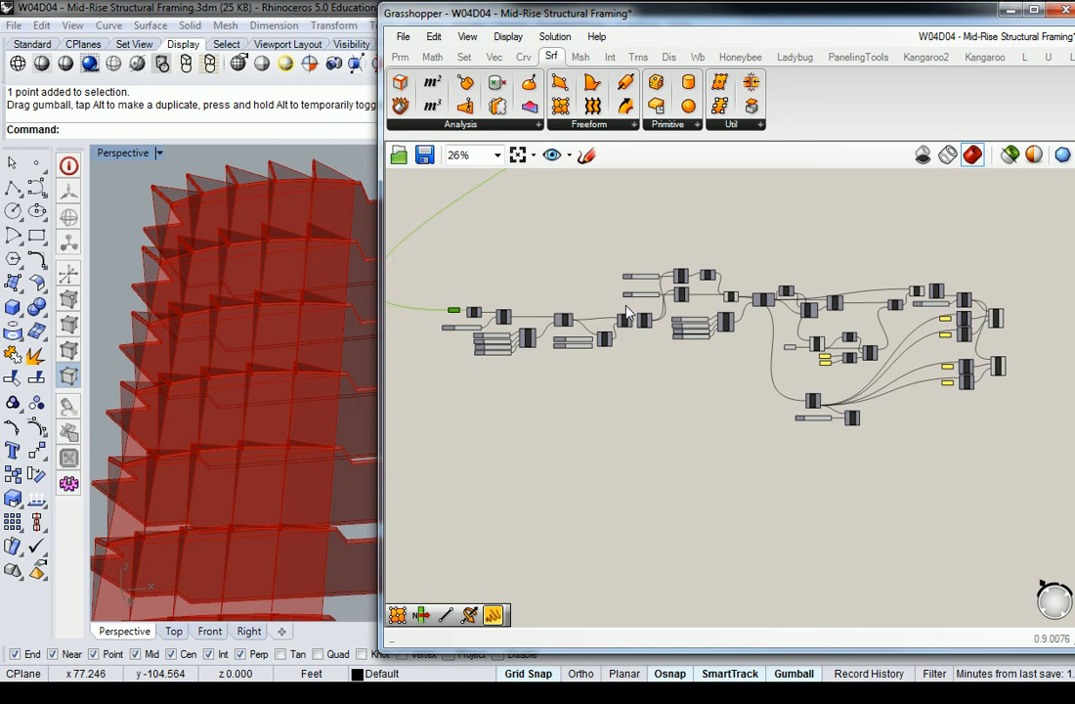
# - Inspect the Loft component's surfaces on the building and the components wired downstream of it
pyautogui.moveTo(770, 347); pyautogui.dragTo(764, 321, button='right')
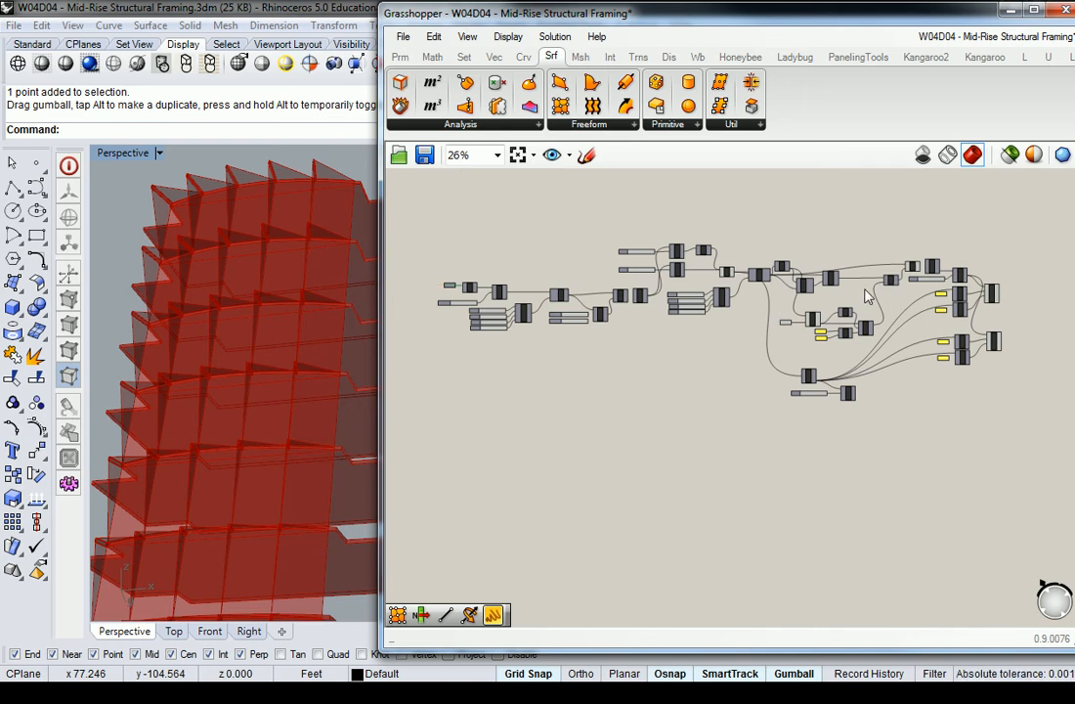
pyautogui.scroll(5, 893, 293)
pyautogui.click(768, 276)
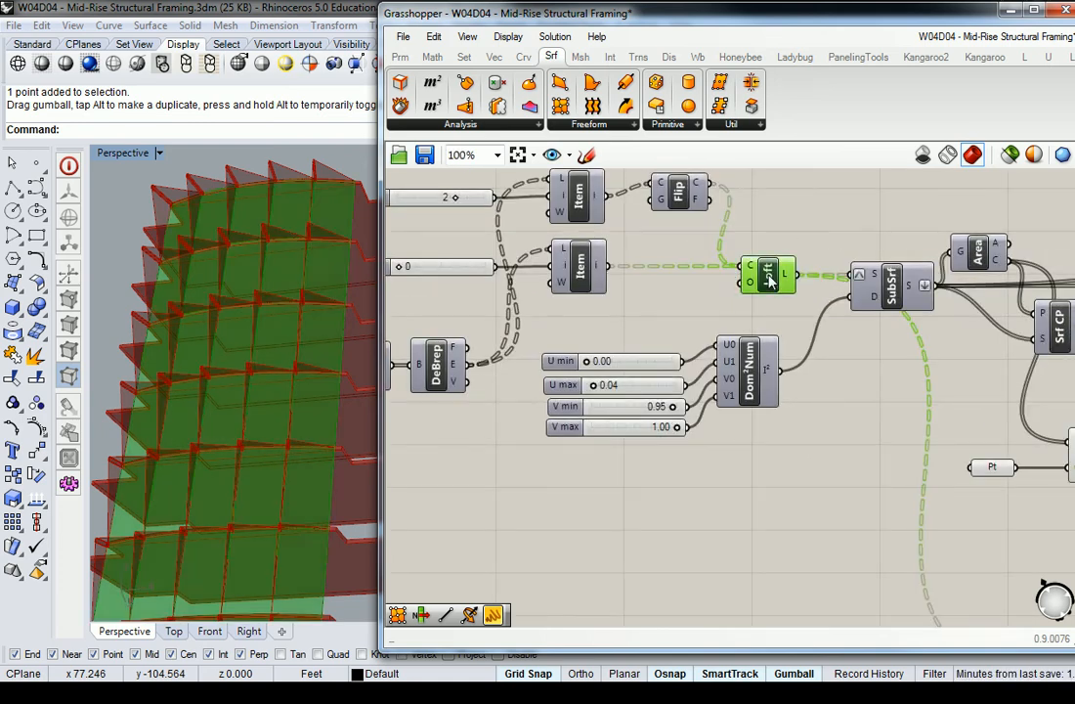
pyautogui.moveTo(314, 290); pyautogui.dragTo(338, 252, button='right')
pyautogui.moveTo(779, 343); pyautogui.dragTo(773, 345, button='right')
pyautogui.scroll(-5, 772, 346)
pyautogui.scroll(4, 709, 332)
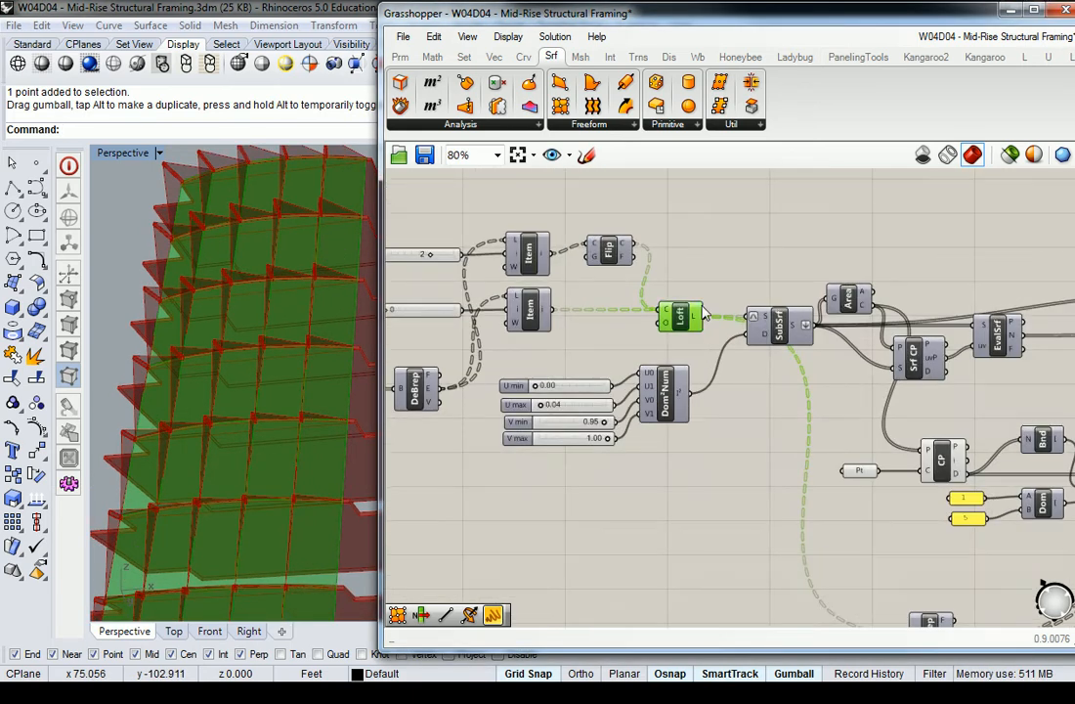
pyautogui.scroll(-4, 690, 308)
pyautogui.moveTo(743, 358); pyautogui.dragTo(635, 370, button='right')
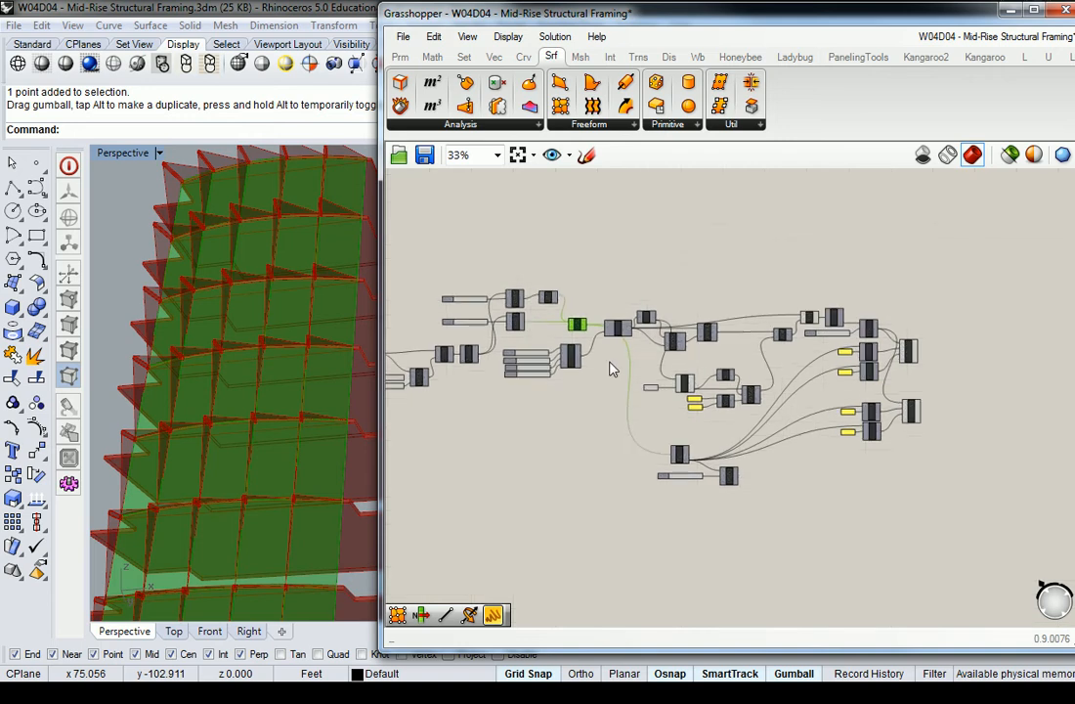
# - Move all components downstream of the Loft, including the domain sliders, up and away to free canvas space
pyautogui.moveTo(975, 299); pyautogui.dragTo(650, 496)
pyautogui.keyDown('shift'); pyautogui.moveTo(586, 438); pyautogui.dragTo(677, 230); pyautogui.keyUp('shift')
pyautogui.moveTo(729, 274); pyautogui.dragTo(737, 428, button='right')
pyautogui.moveTo(833, 370); pyautogui.dragTo(834, 345)
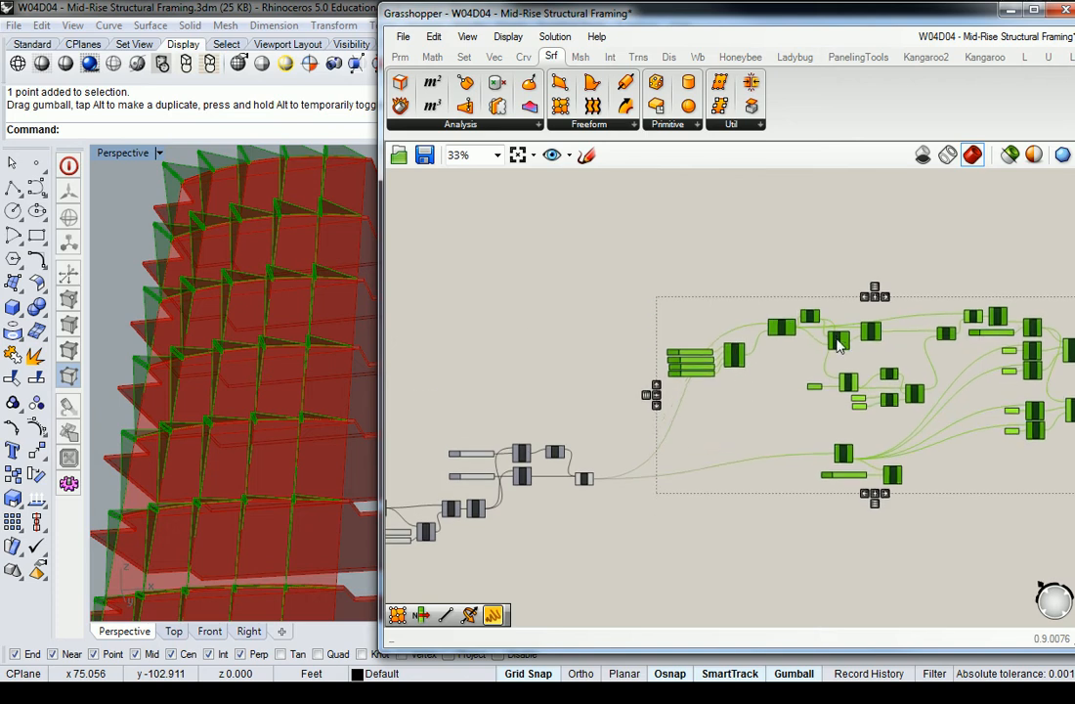
pyautogui.click(735, 478)
# - Disable the preview of the fin components downstream of the Loft, from SubSrf through the final surfaces
pyautogui.moveTo(721, 536); pyautogui.dragTo(730, 394, button='right')
pyautogui.scroll(5, 601, 335)
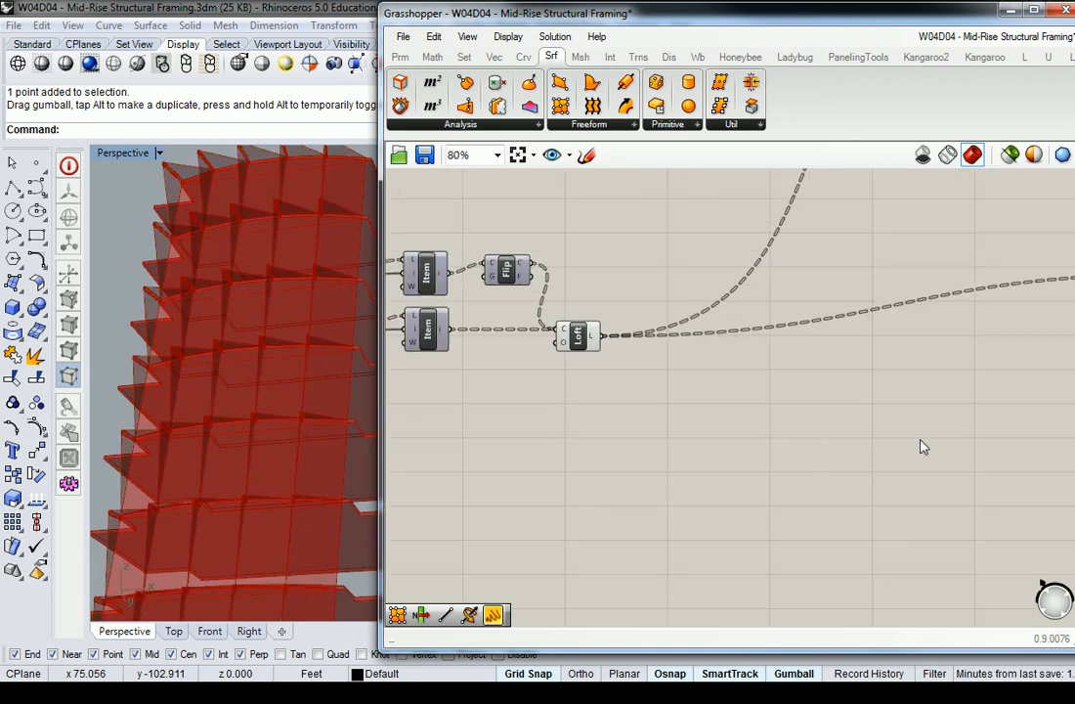
pyautogui.scroll(-5, 923, 447)
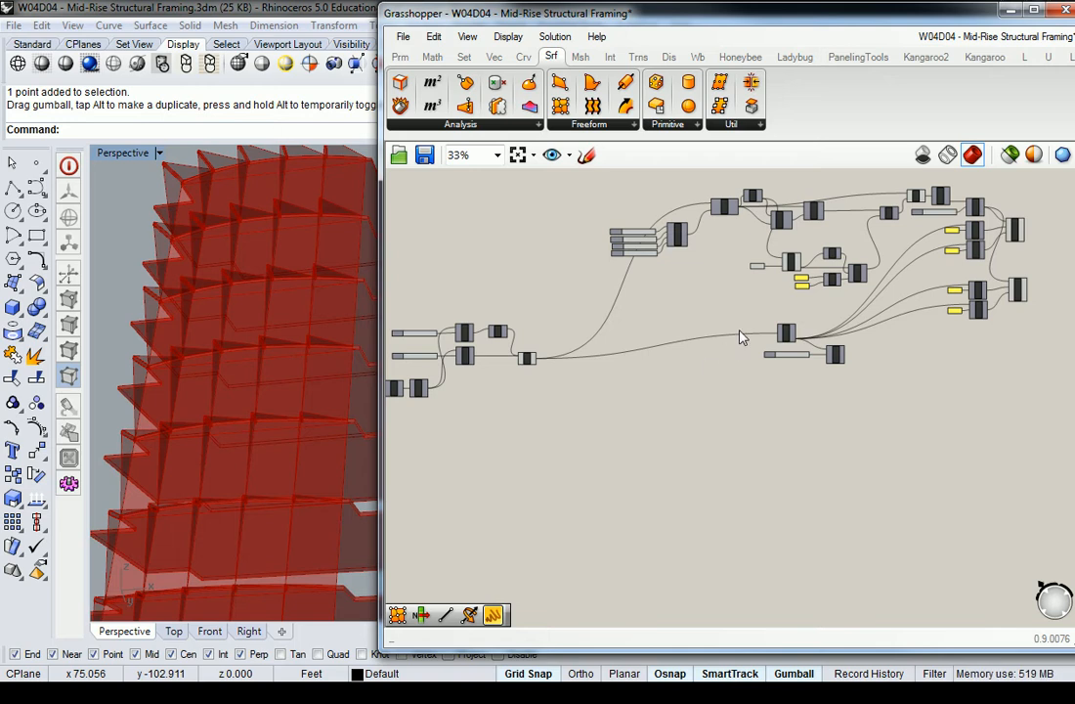
pyautogui.moveTo(732, 348); pyautogui.dragTo(636, 379, button='right')
pyautogui.moveTo(967, 177); pyautogui.dragTo(632, 389)
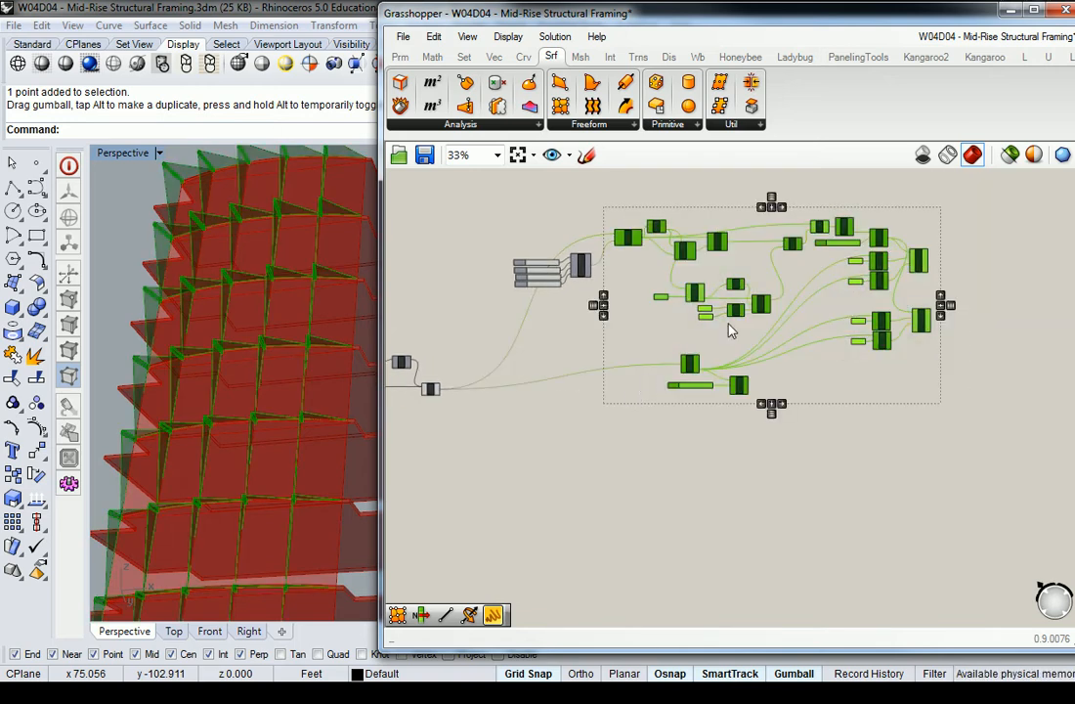
pyautogui.middleClick(915, 260)
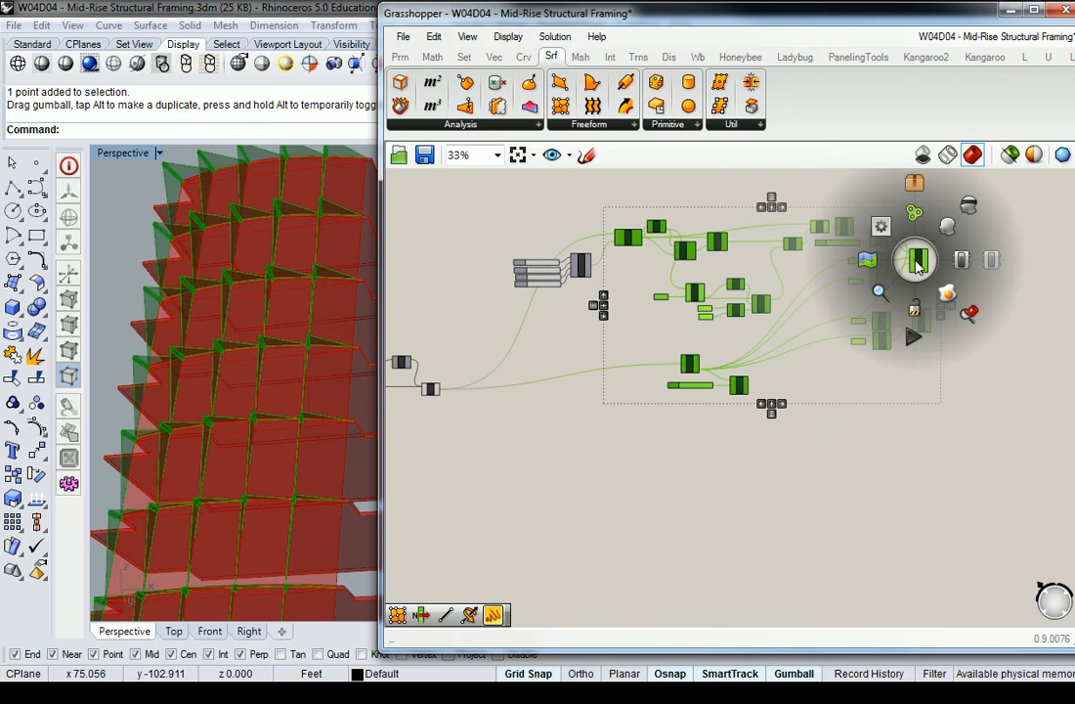
pyautogui.click(968, 208)
pyautogui.click(567, 392)
# - Examine the Loft facade panels in the viewport and the components feeding the Loft
pyautogui.moveTo(553, 402); pyautogui.dragTo(651, 409, button='right')
pyautogui.moveTo(397, 384); pyautogui.dragTo(403, 426, button='right')
pyautogui.moveTo(283, 267)
pyautogui.mouseDown(button='right')
pyautogui.moveTo(284, 296)
pyautogui.moveTo(275, 266)
pyautogui.moveTo(284, 259)
pyautogui.moveTo(264, 247)
pyautogui.moveTo(270, 254)
pyautogui.mouseUp(button='right')
pyautogui.scroll(3, 593, 372)
pyautogui.click(593, 377)
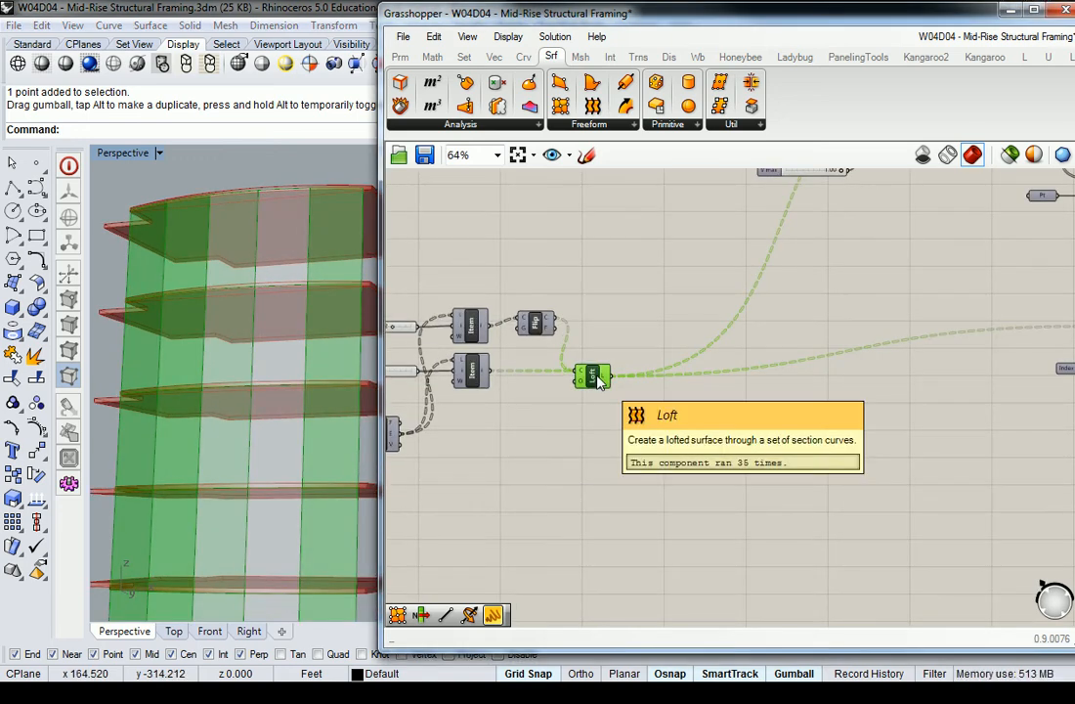
pyautogui.click(680, 463)
pyautogui.moveTo(615, 449); pyautogui.dragTo(983, 354, button='right')
pyautogui.moveTo(803, 364); pyautogui.dragTo(650, 335, button='right')
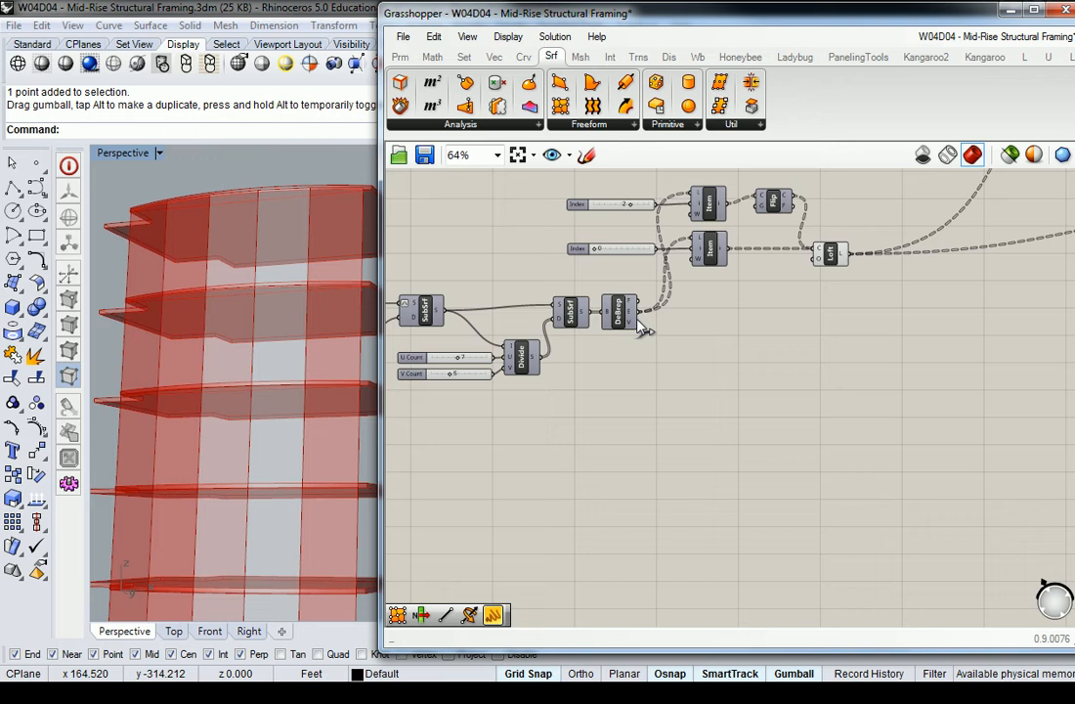
# - Duplicate the SubSrf and Divide components with their U Count and V Count sliders and place the copies beside the Loft
pyautogui.click(570, 311)
pyautogui.keyDown('shift'); pyautogui.click(527, 362); pyautogui.keyUp('shift')
pyautogui.keyDown('shift'); pyautogui.moveTo(448, 344); pyautogui.dragTo(428, 387); pyautogui.keyUp('shift')
pyautogui.hotkey('ctrl', 'c')
pyautogui.hotkey('ctrl', 'v')
pyautogui.moveTo(577, 322); pyautogui.dragTo(907, 288)
# - Connect the Loft output to the copied SubSrf and Divide components, and enable the copied SubSrf's preview
pyautogui.click(857, 266)
pyautogui.moveTo(852, 258); pyautogui.dragTo(890, 273)
pyautogui.moveTo(935, 282); pyautogui.dragTo(873, 306, button='right')
pyautogui.moveTo(846, 307); pyautogui.dragTo(877, 304)
pyautogui.moveTo(793, 357); pyautogui.dragTo(814, 336)
pyautogui.click(873, 300)
pyautogui.rightClick(872, 300)
pyautogui.click(918, 338)
# - Move the copied subdivision components below the Loft and set their U Count to 1
pyautogui.moveTo(964, 455); pyautogui.dragTo(704, 311)
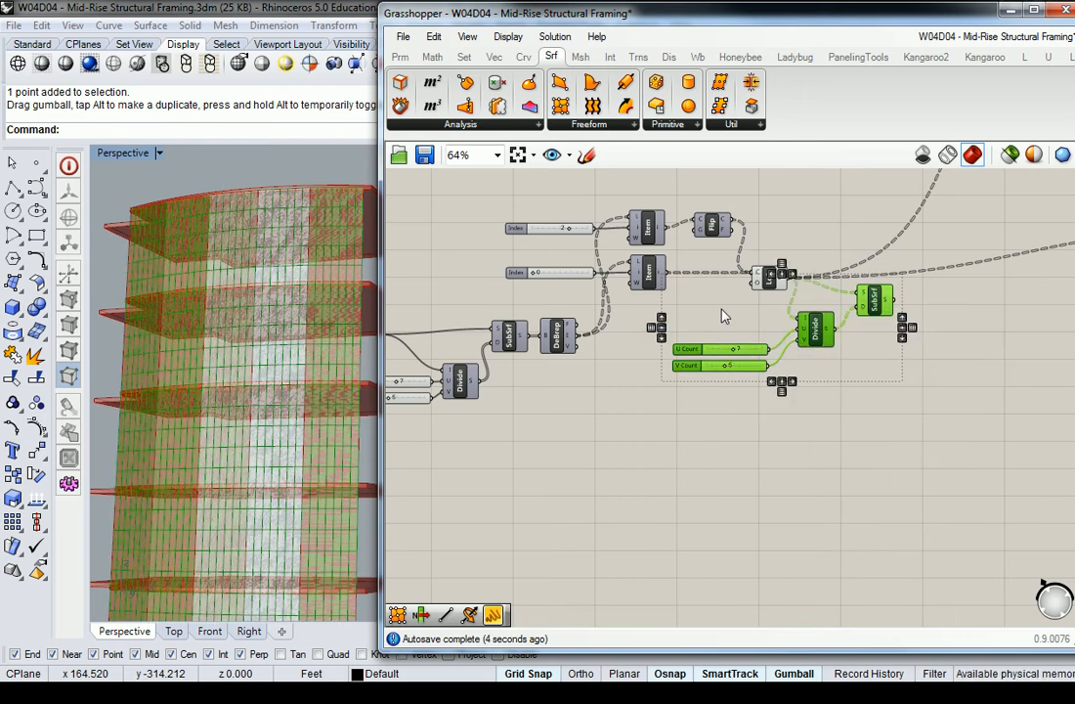
pyautogui.moveTo(876, 299); pyautogui.dragTo(893, 357)
pyautogui.click(969, 357)
pyautogui.moveTo(969, 357); pyautogui.dragTo(895, 351, button='right')
pyautogui.scroll(4, 797, 379)
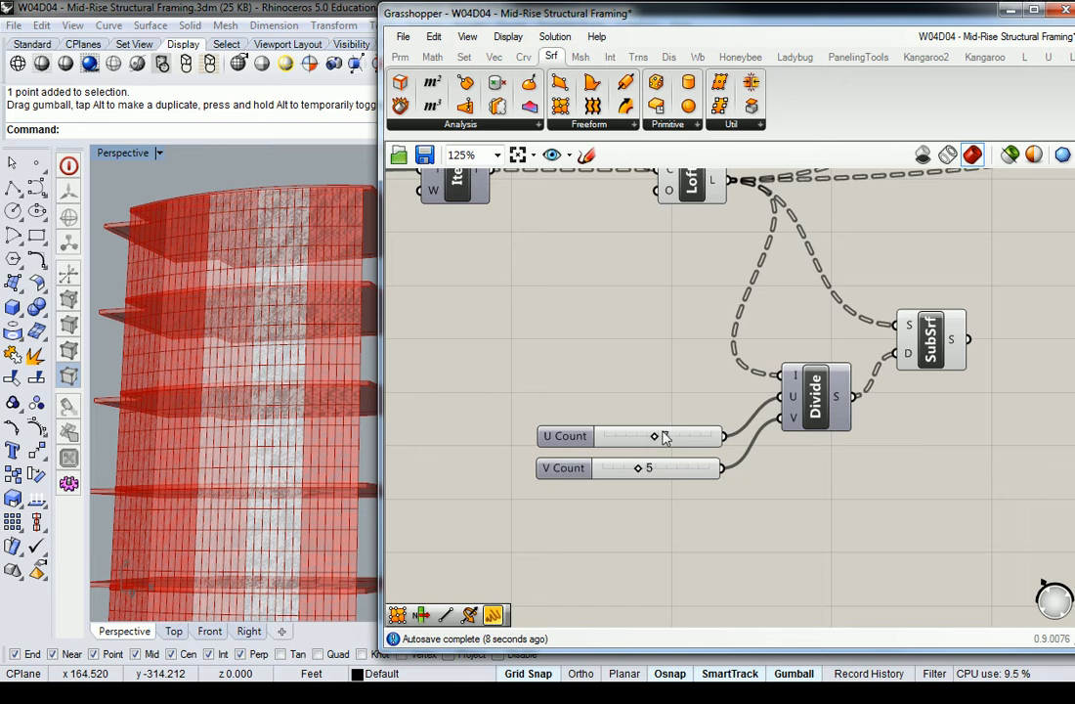
pyautogui.moveTo(655, 437); pyautogui.dragTo(613, 441)
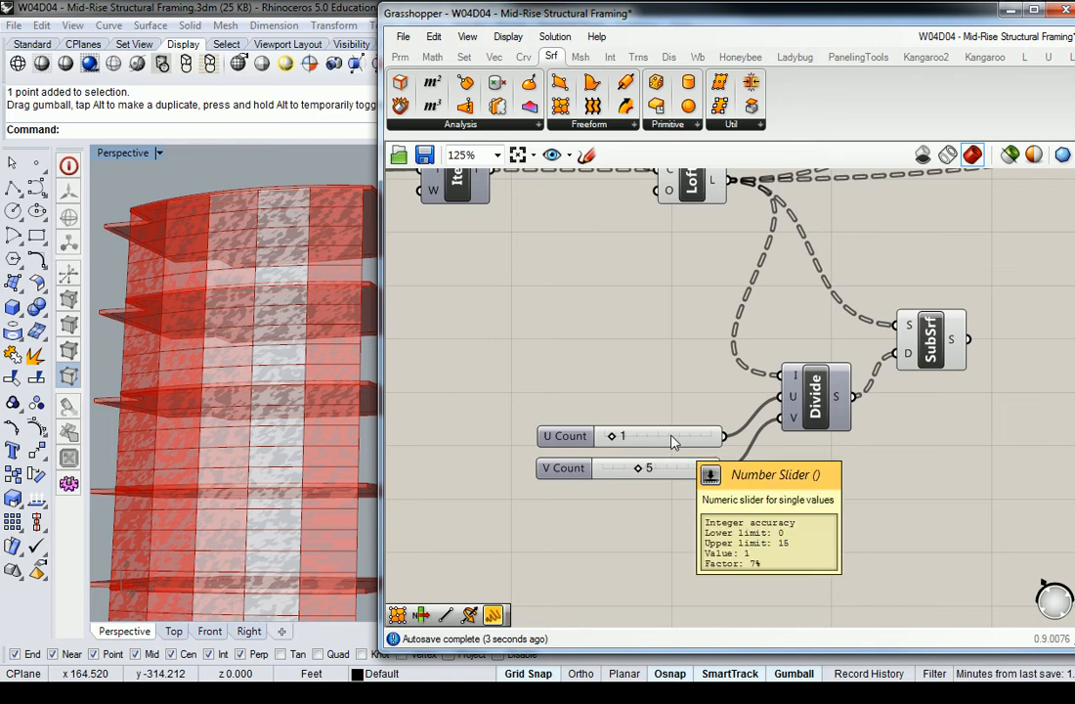
# - Turn off the Loft component's preview and check the subdivided panels on the facade
pyautogui.moveTo(360, 328); pyautogui.dragTo(329, 353, button='right')
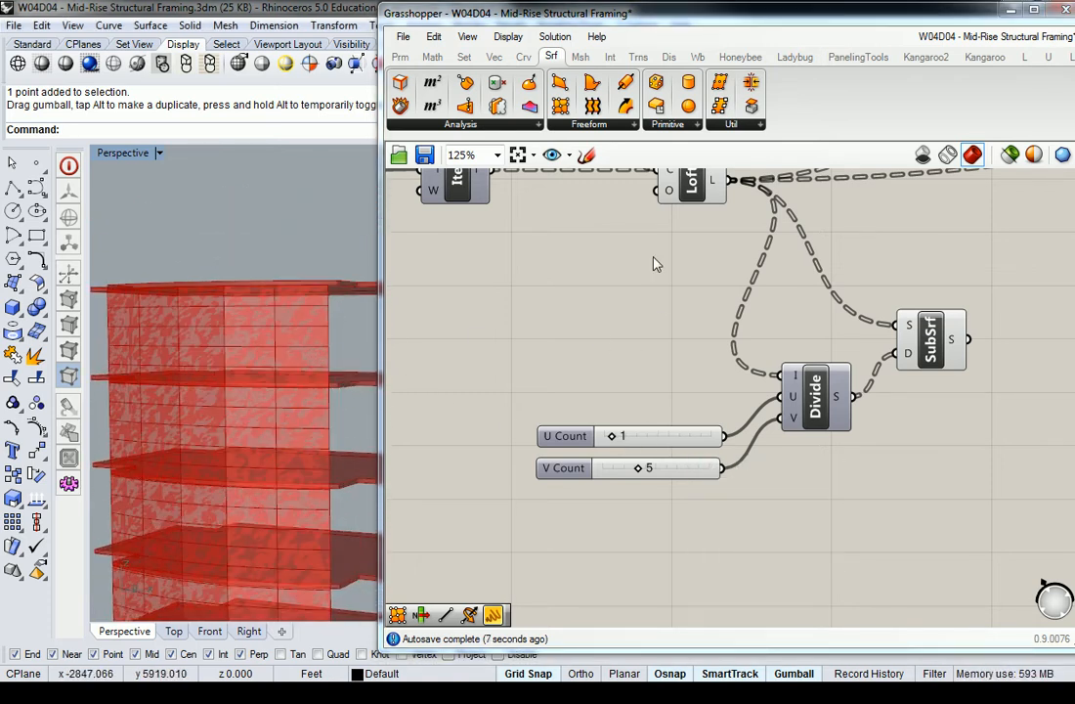
pyautogui.rightClick(687, 191)
pyautogui.click(703, 228)
pyautogui.moveTo(371, 322)
pyautogui.mouseDown(button='right')
pyautogui.moveTo(358, 330)
pyautogui.moveTo(373, 338)
pyautogui.mouseUp(button='right')
pyautogui.moveTo(280, 410)
pyautogui.mouseDown(button='right')
pyautogui.moveTo(290, 412)
pyautogui.moveTo(269, 407)
pyautogui.mouseUp(button='right')
pyautogui.click(511, 411)
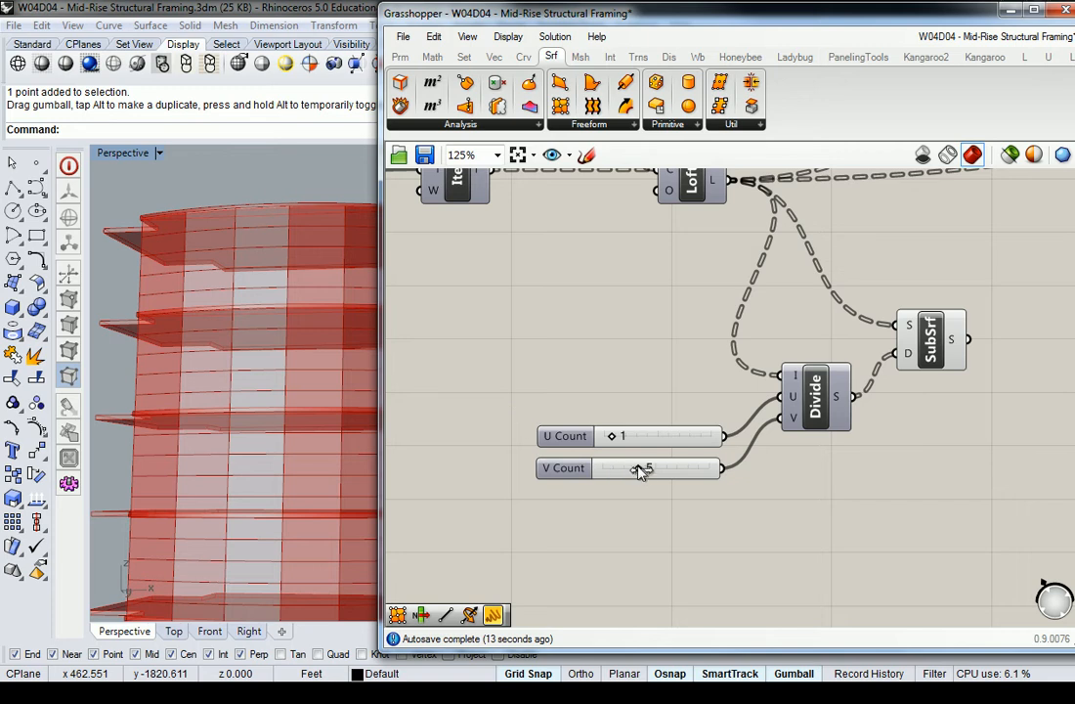
# - Set the copied Divide component's V Count to 4 and check the panel divisions around the tower
pyautogui.moveTo(642, 471); pyautogui.dragTo(648, 471)
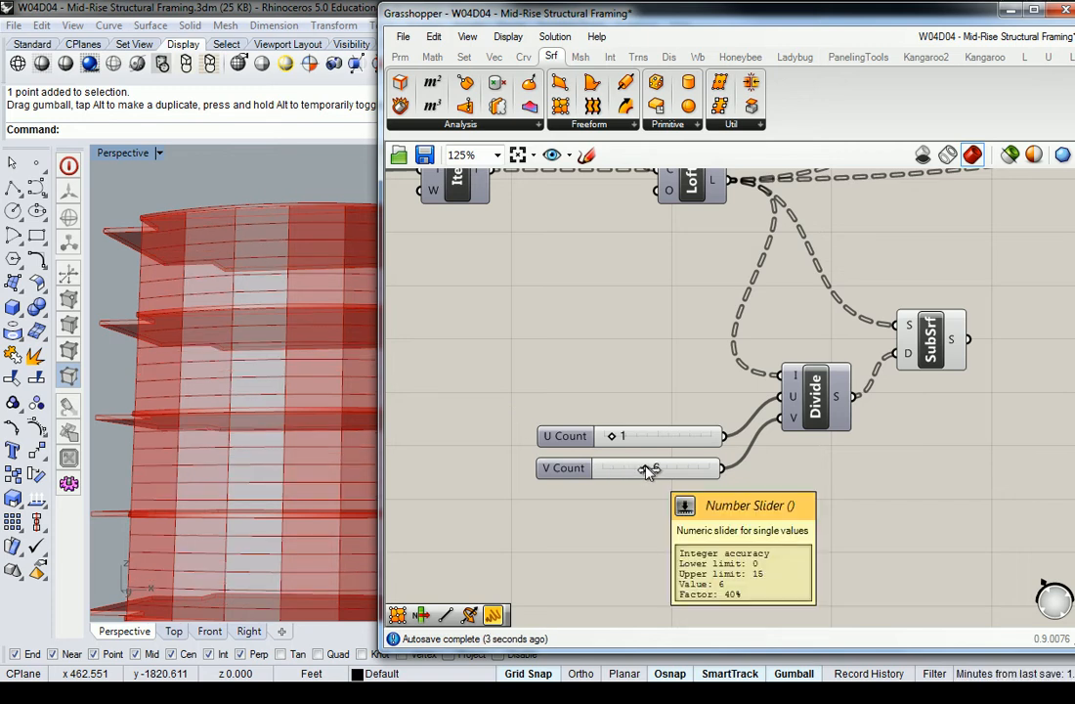
pyautogui.moveTo(648, 471); pyautogui.dragTo(640, 472)
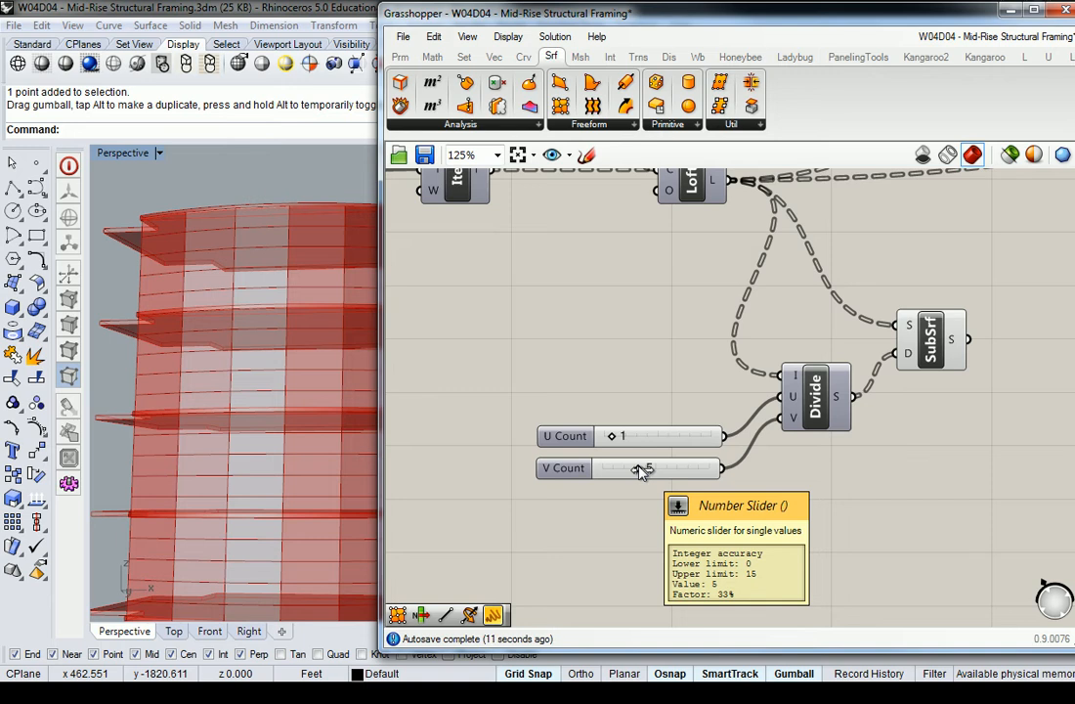
pyautogui.moveTo(642, 470); pyautogui.dragTo(635, 472)
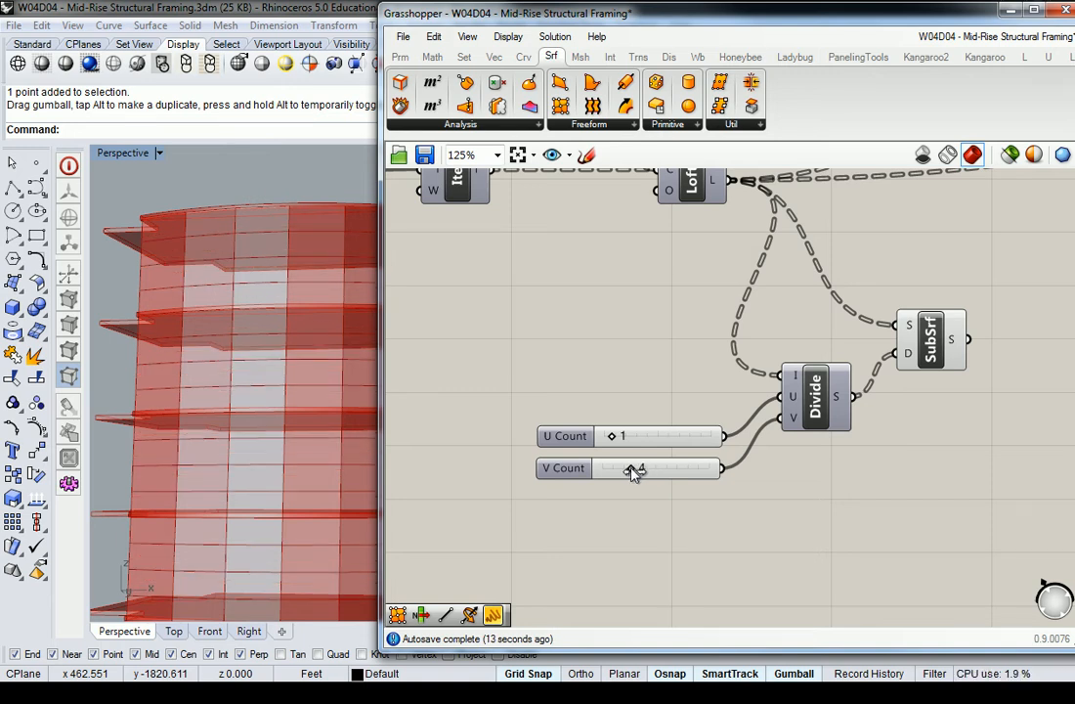
pyautogui.moveTo(267, 356)
pyautogui.mouseDown(button='right')
pyautogui.moveTo(213, 389)
pyautogui.moveTo(259, 360)
pyautogui.mouseUp(button='right')
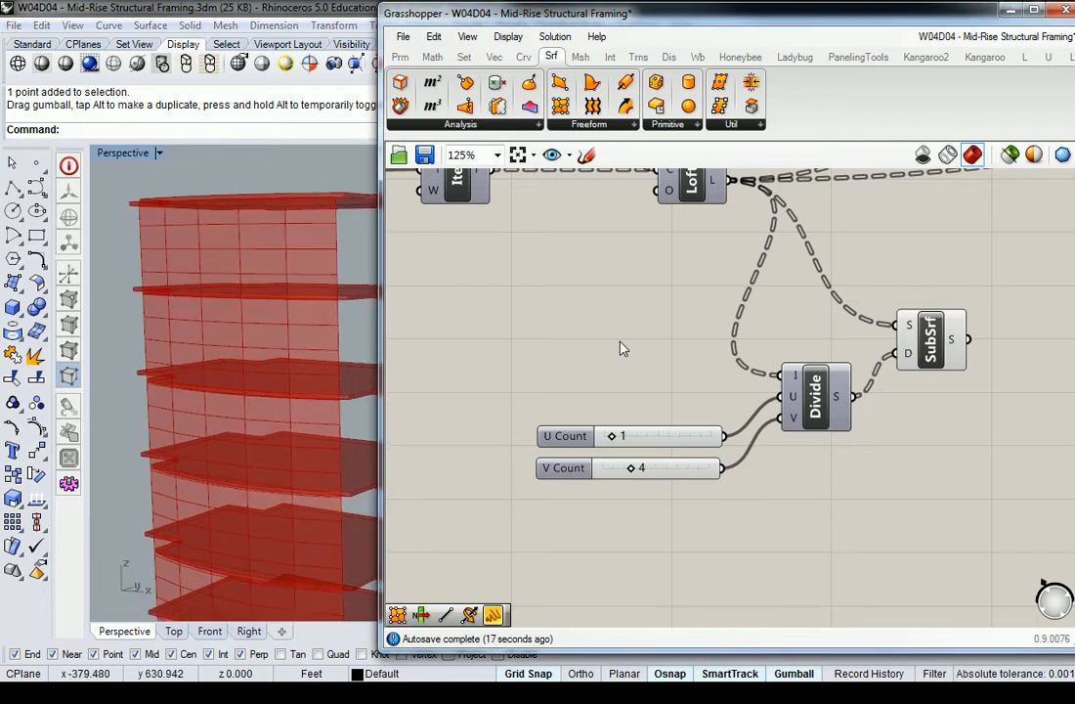
pyautogui.moveTo(303, 352); pyautogui.dragTo(239, 329, button='right')
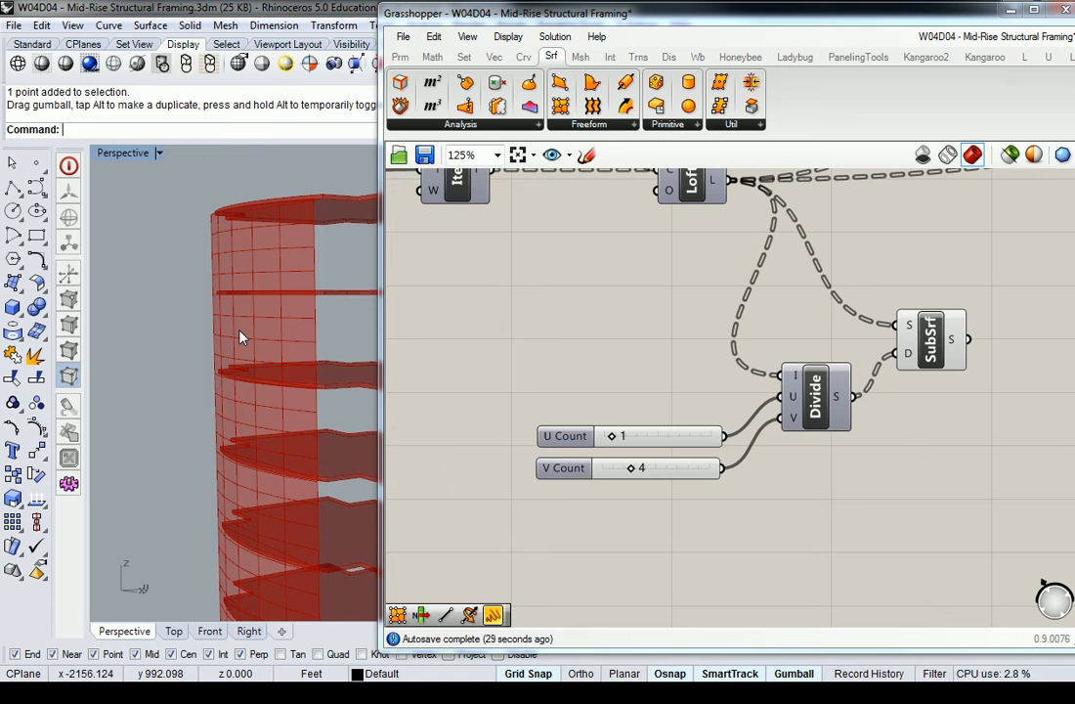
pyautogui.keyDown('shift'); pyautogui.moveTo(226, 313); pyautogui.dragTo(179, 323, button='right'); pyautogui.keyUp('shift')
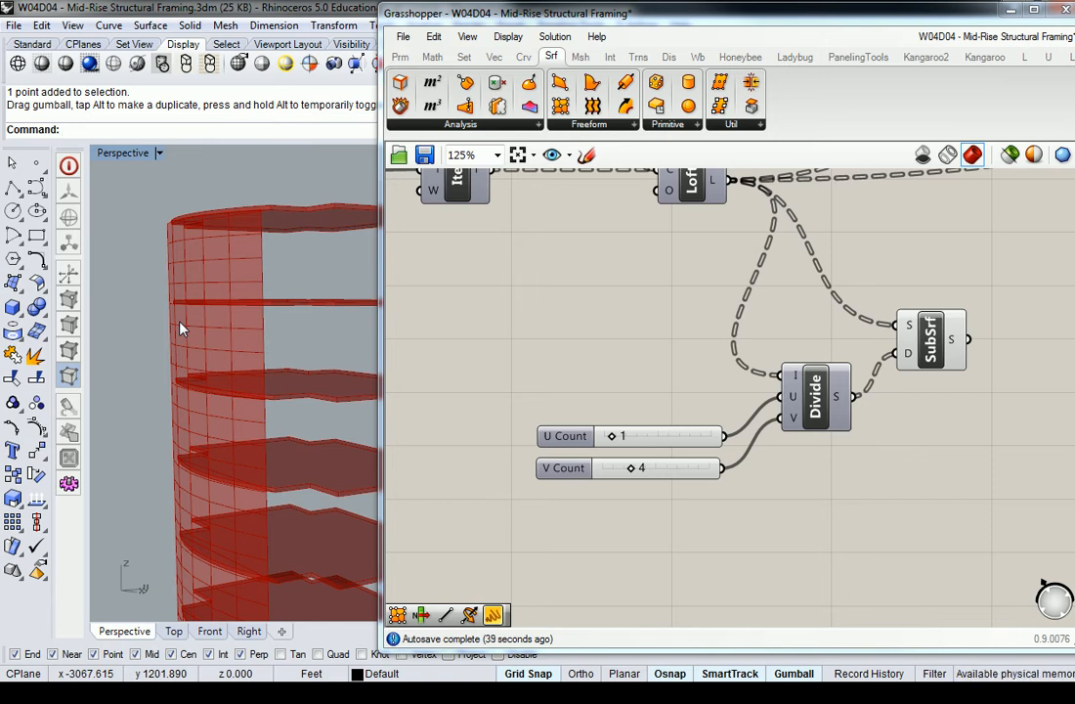
# - Add a Deconstruct Brep component and connect the new SubSrf output to it
pyautogui.moveTo(680, 333); pyautogui.dragTo(528, 351, button='right')
pyautogui.moveTo(350, 256); pyautogui.dragTo(278, 213, button='right')
pyautogui.scroll(3, 262, 265)
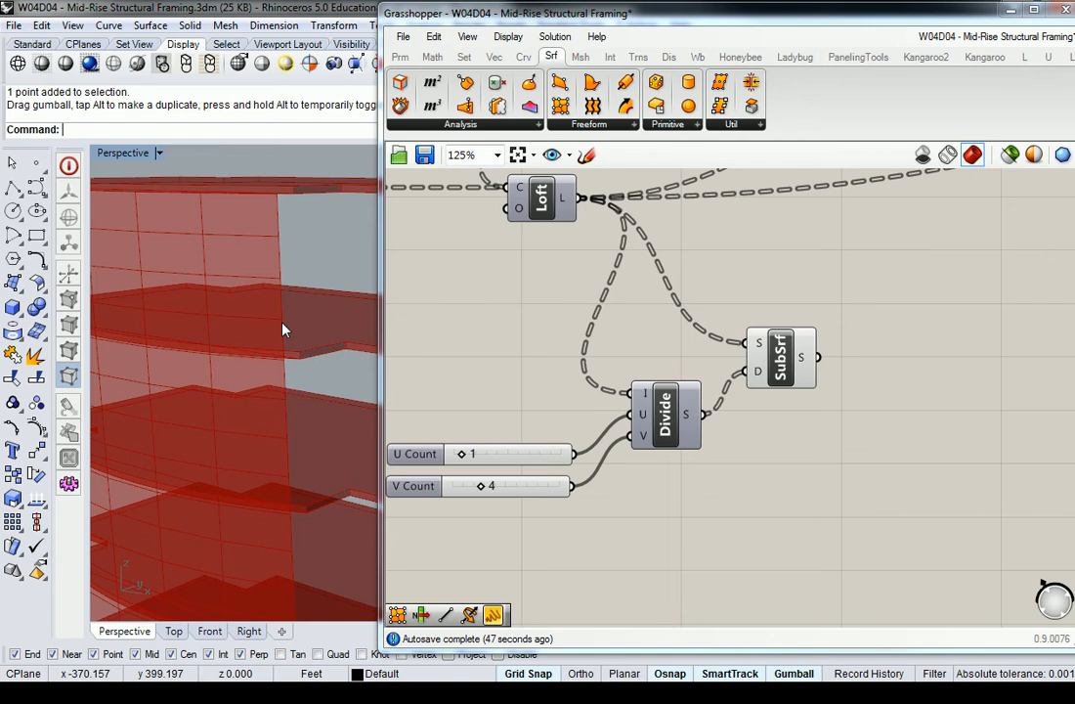
pyautogui.moveTo(750, 256); pyautogui.dragTo(697, 236, button='right')
pyautogui.moveTo(466, 85); pyautogui.dragTo(823, 315)
pyautogui.moveTo(763, 336); pyautogui.dragTo(823, 342)
pyautogui.click(823, 280)
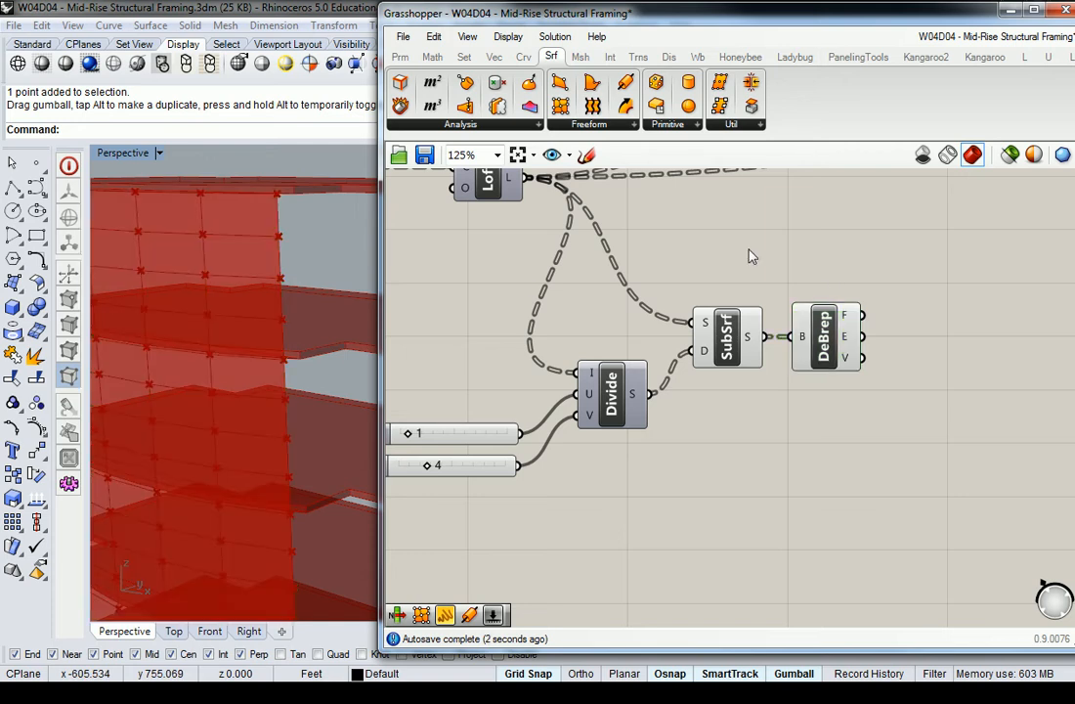
# - Move the Deconstruct Brep below the Divide component and feed it from the Loft output instead
pyautogui.moveTo(823, 280); pyautogui.dragTo(840, 334, button='right')
pyautogui.moveTo(831, 386); pyautogui.dragTo(794, 296)
pyautogui.moveTo(552, 239); pyautogui.dragTo(631, 589)
pyautogui.click(826, 309)
pyautogui.moveTo(726, 587); pyautogui.dragTo(731, 439, button='right')
pyautogui.click(806, 473)
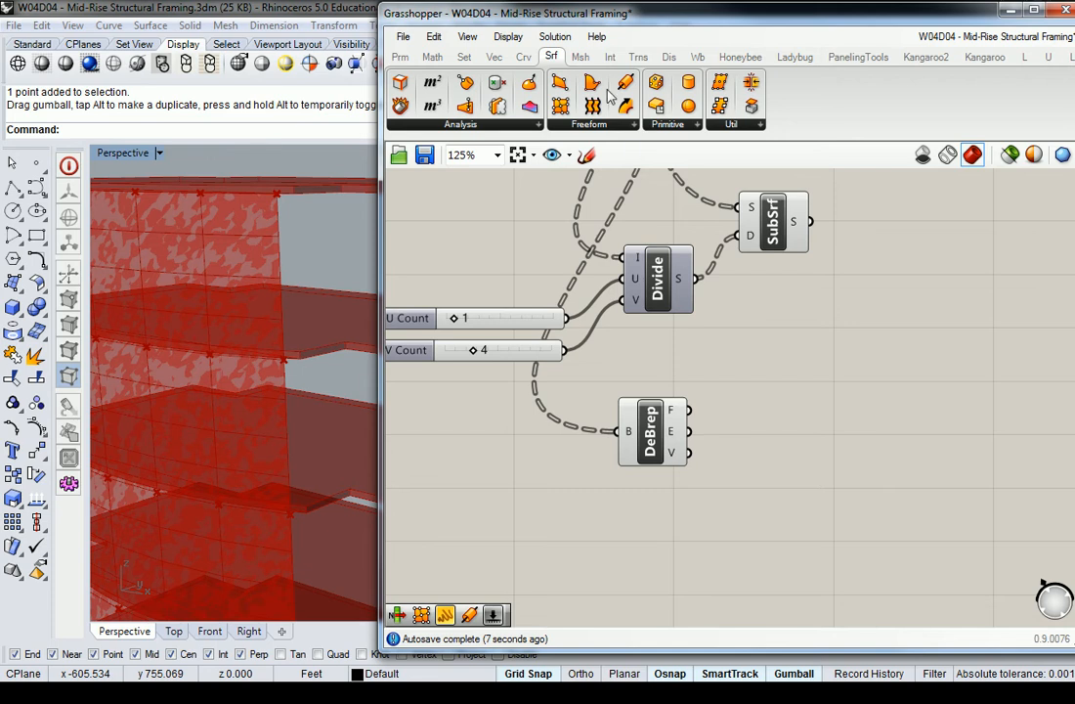
# - Add a List Item component and connect the Deconstruct Brep's vertices to its list input
pyautogui.click(464, 55)
pyautogui.click(442, 125)
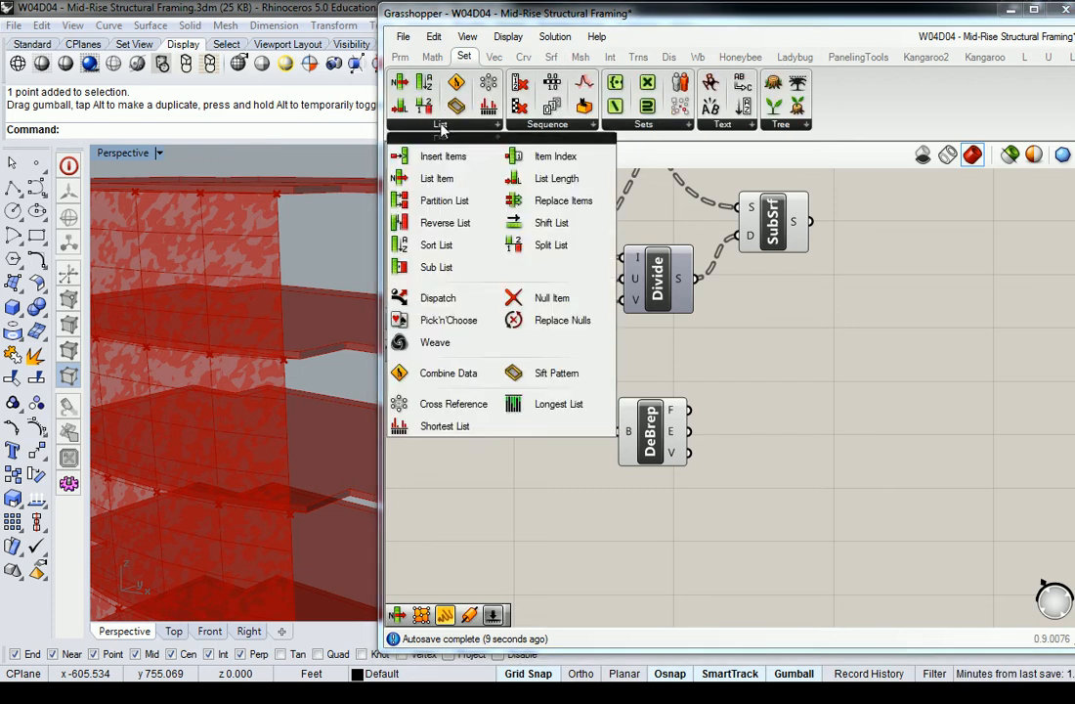
pyautogui.click(437, 178)
pyautogui.click(780, 482)
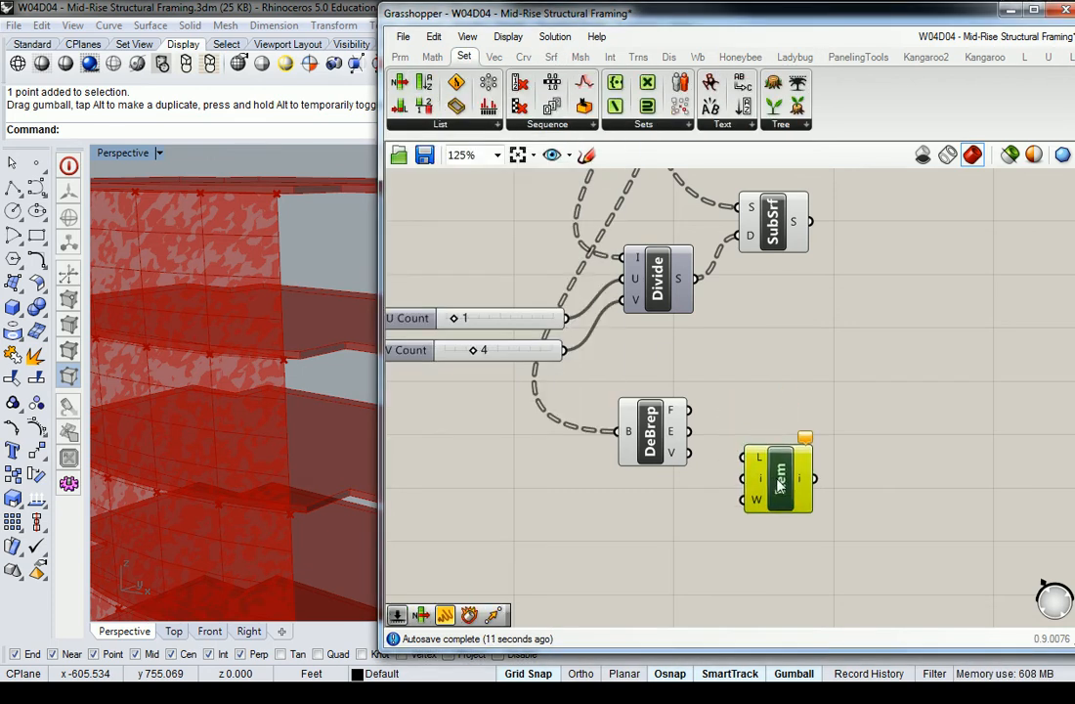
pyautogui.moveTo(689, 451); pyautogui.dragTo(746, 456)
pyautogui.moveTo(755, 475); pyautogui.dragTo(772, 435, button='right')
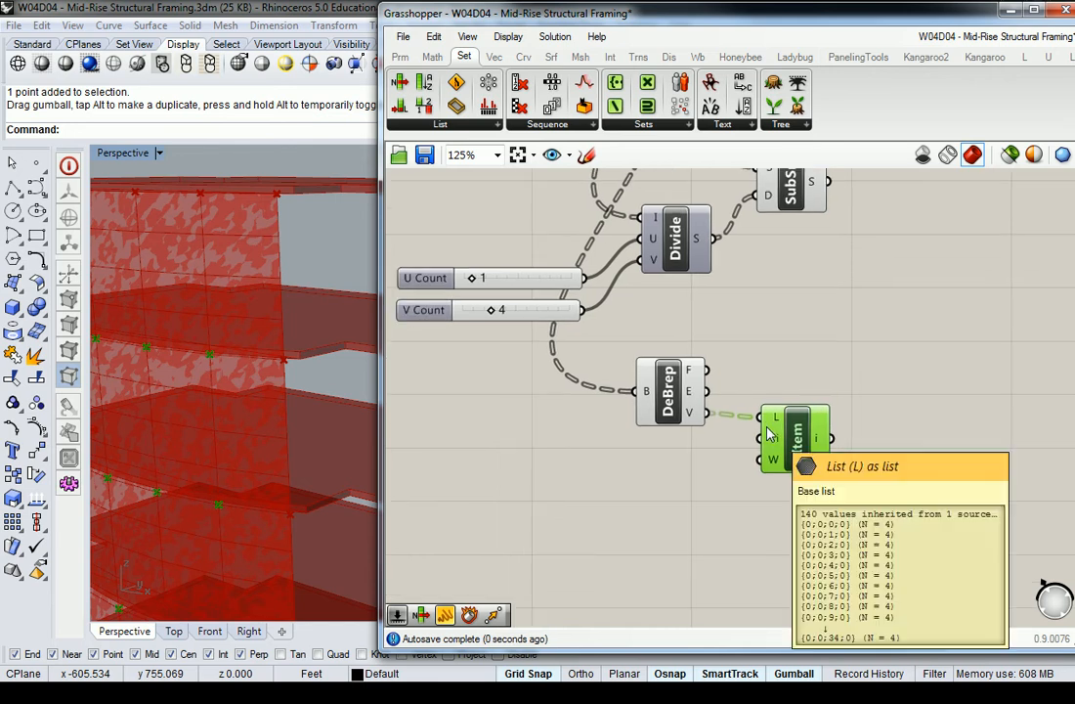
# - Add an integer slider starting at 0, connect it to the List Item index, and set it to 2
pyautogui.doubleClick(590, 468)
pyautogui.write('0<')
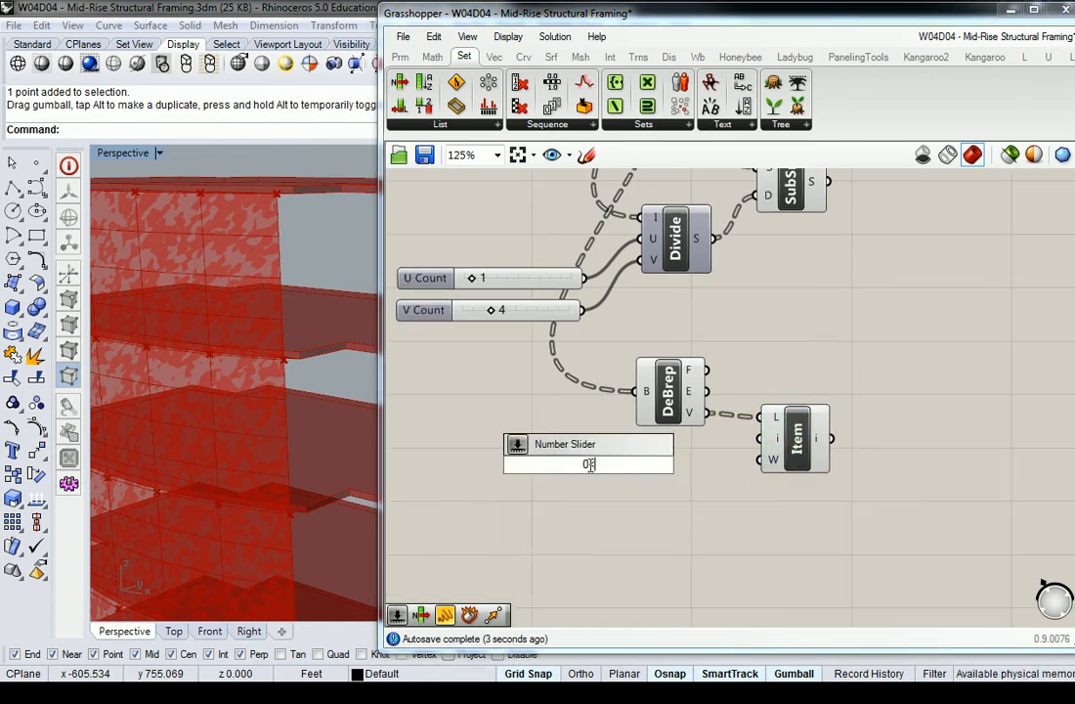
pyautogui.press('Return')
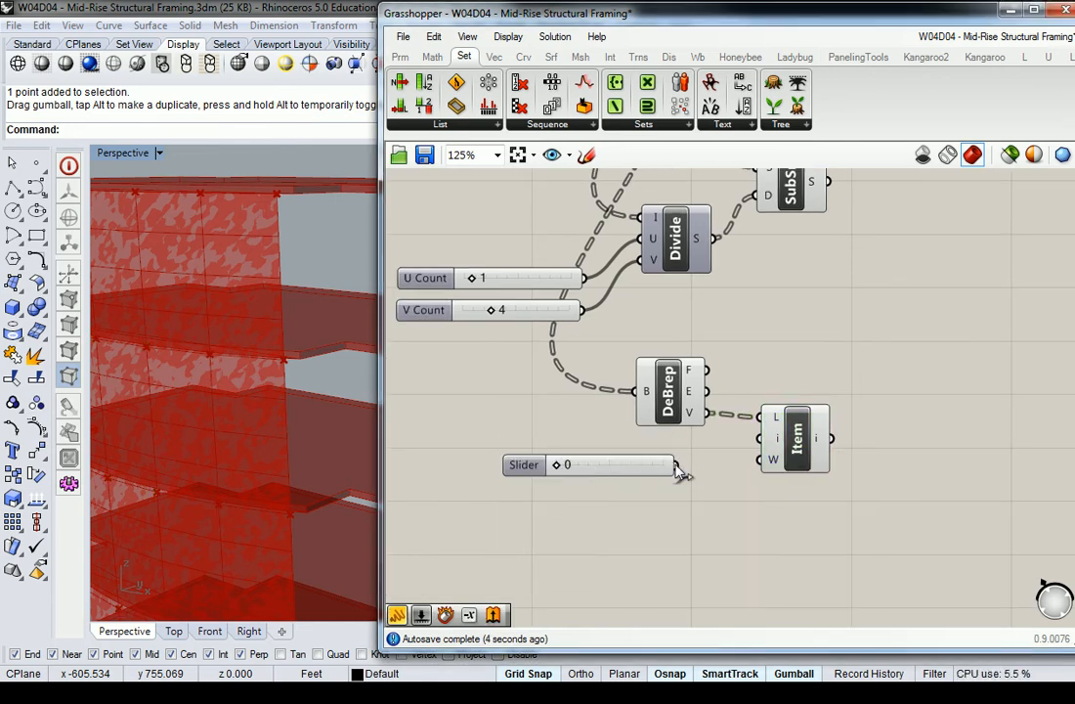
pyautogui.moveTo(674, 465); pyautogui.dragTo(760, 437)
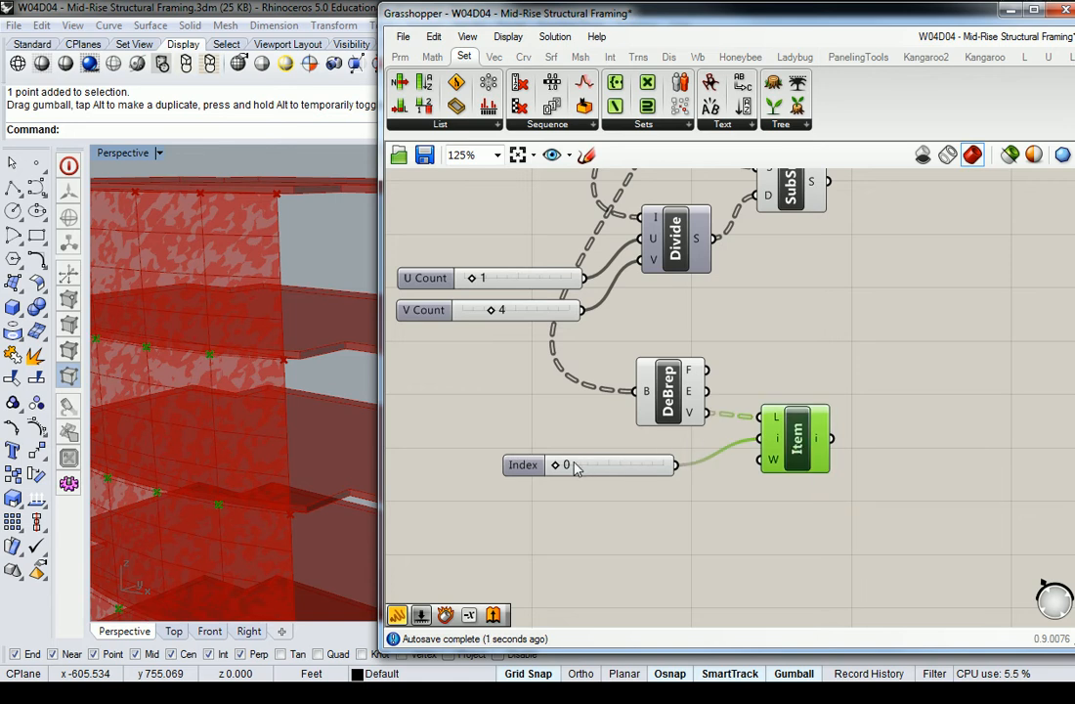
pyautogui.moveTo(564, 465); pyautogui.dragTo(632, 467)
pyautogui.keyDown('shift'); pyautogui.moveTo(320, 275); pyautogui.dragTo(256, 324, button='right'); pyautogui.keyUp('shift')
pyautogui.scroll(-10, 292, 305)
pyautogui.scroll(10, 254, 323)
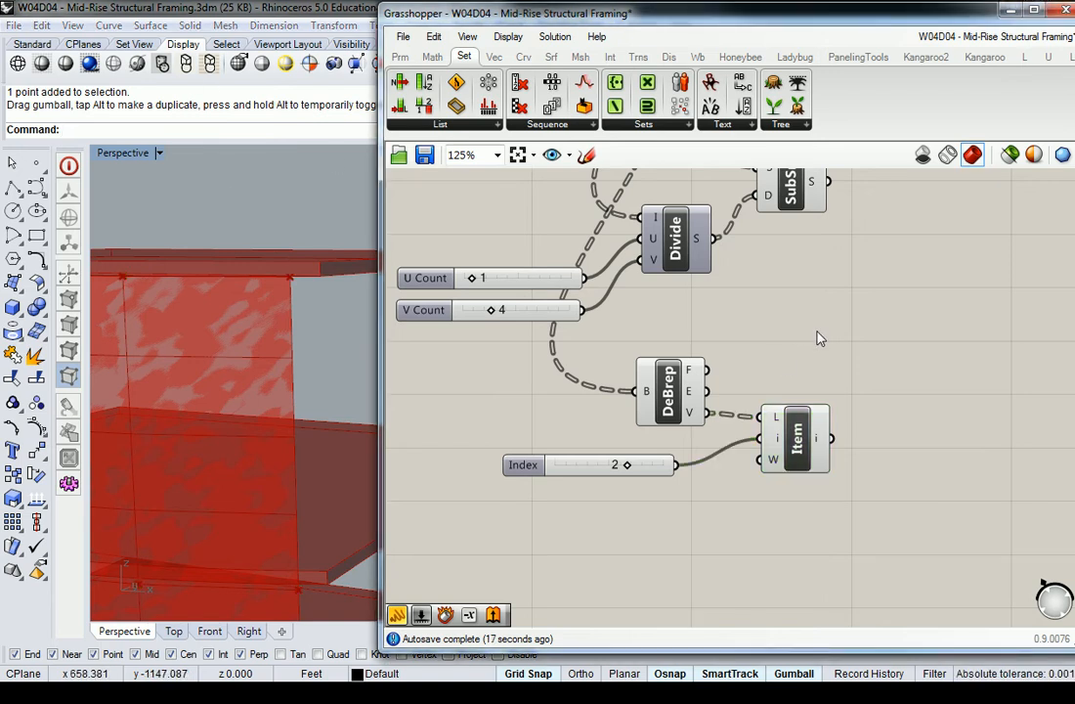
# - Duplicate the Area, Surface Closest Point and Evaluate Surface components from the fin definition
pyautogui.scroll(-4, 763, 351)
pyautogui.moveTo(793, 215); pyautogui.dragTo(746, 400, button='right')
pyautogui.scroll(-3, 839, 293)
pyautogui.scroll(6, 703, 320)
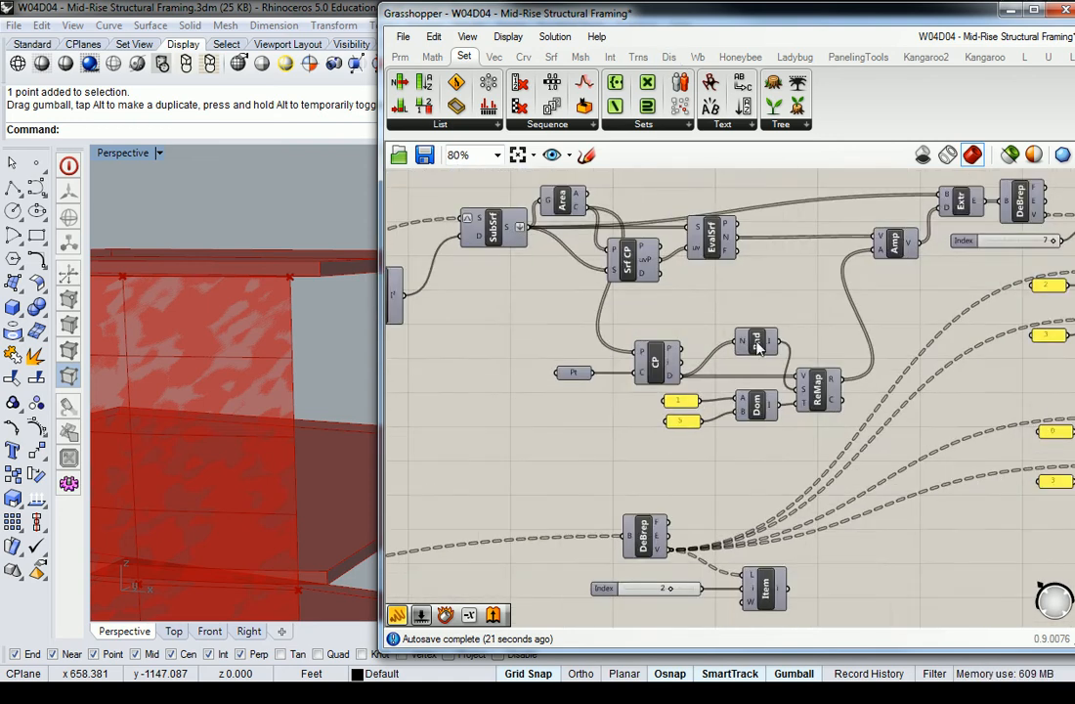
pyautogui.scroll(-3, 767, 228)
pyautogui.scroll(3, 539, 212)
pyautogui.moveTo(545, 245); pyautogui.dragTo(887, 470)
pyautogui.scroll(-2, 918, 433)
pyautogui.moveTo(929, 465); pyautogui.dragTo(908, 394, button='right')
pyautogui.hotkey('ctrl', 'c')
pyautogui.hotkey('ctrl', 'v')
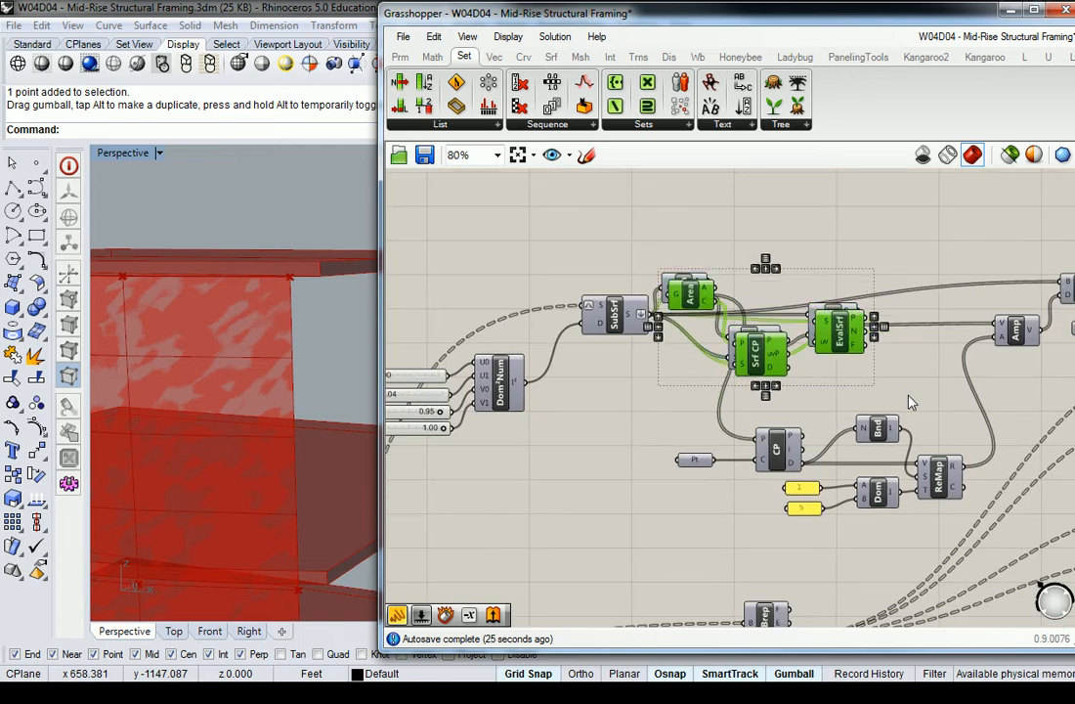
# - Move the duplicated Area, Surface Closest Point and Evaluate Surface components down beside the lower Deconstruct Brep and List Item, and space them out
pyautogui.scroll(-3, 908, 395)
pyautogui.scroll(-2, 883, 431)
pyautogui.moveTo(901, 271); pyautogui.dragTo(816, 457)
pyautogui.scroll(7, 797, 439)
pyautogui.moveTo(784, 381); pyautogui.dragTo(848, 378, button='right')
pyautogui.moveTo(821, 544); pyautogui.dragTo(783, 424)
pyautogui.click(628, 322)
pyautogui.moveTo(659, 371); pyautogui.dragTo(668, 397, button='right')
pyautogui.moveTo(928, 300); pyautogui.dragTo(689, 458)
pyautogui.moveTo(759, 442); pyautogui.dragTo(817, 402)
pyautogui.click(739, 462)
# - With the solver locked, rewire the Deconstruct Brep's faces into the duplicated Area, Surface Closest Point and Evaluate Surface components, and unlock the solver
pyautogui.rightClick(746, 323)
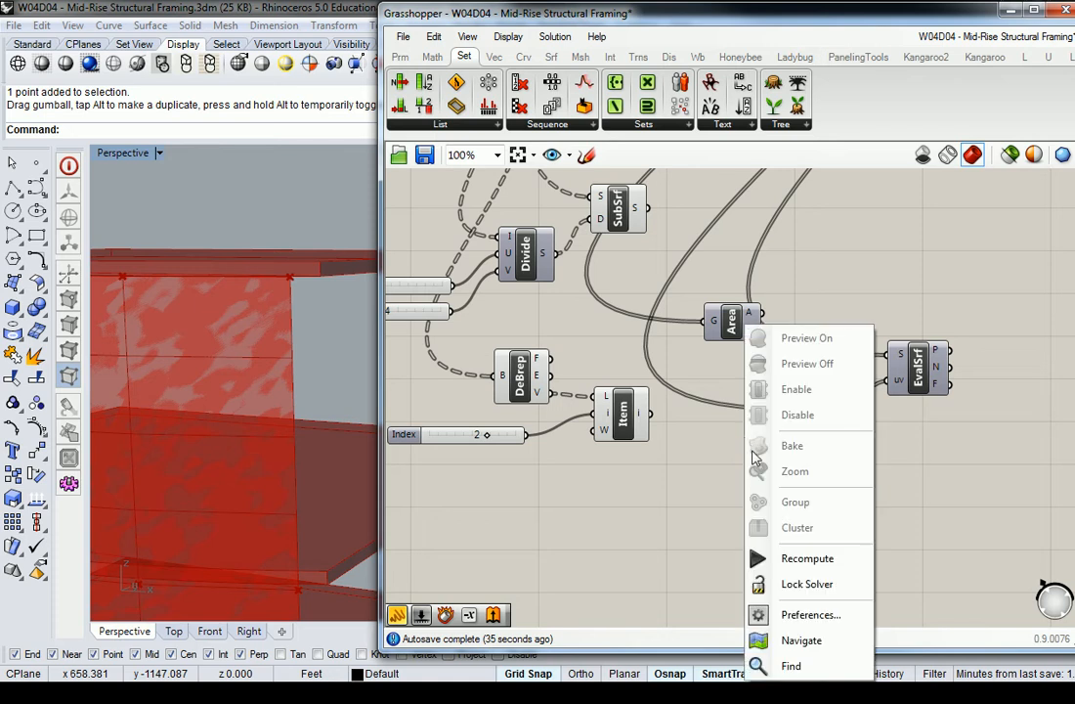
pyautogui.click(794, 585)
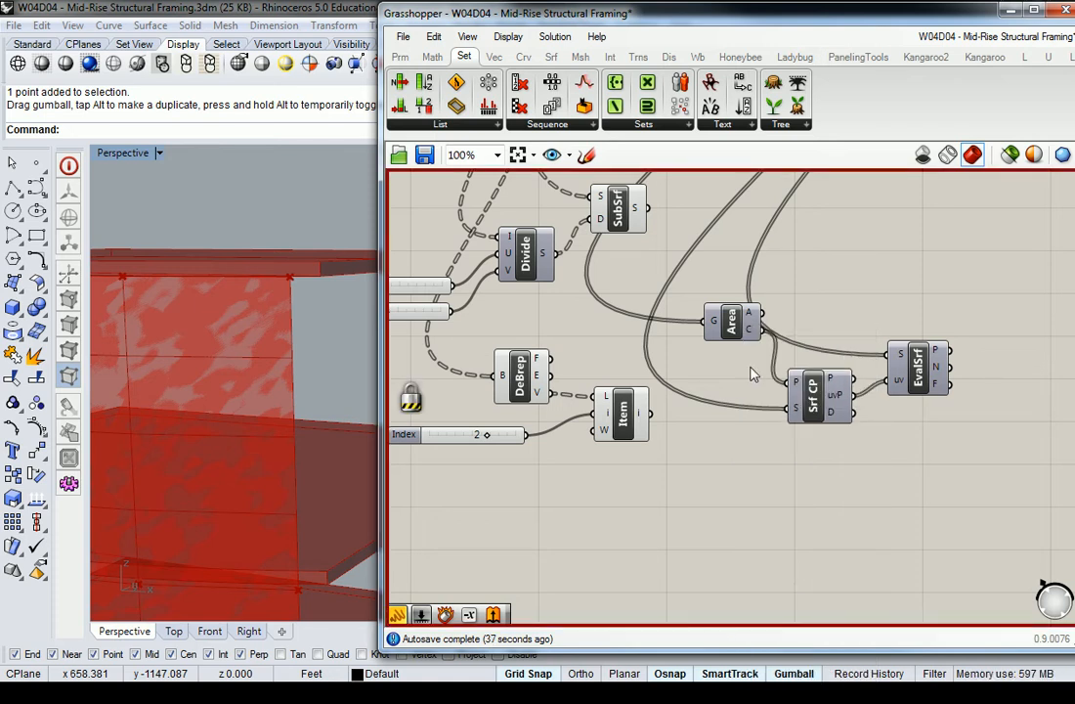
pyautogui.moveTo(551, 362)
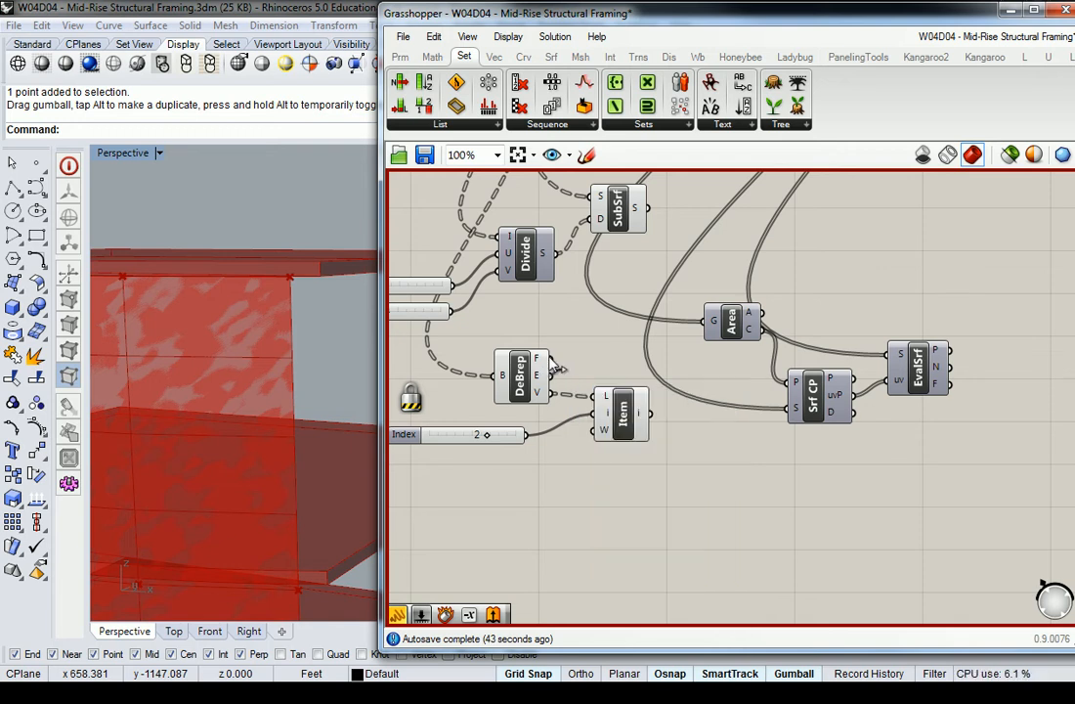
pyautogui.moveTo(558, 360); pyautogui.dragTo(703, 329)
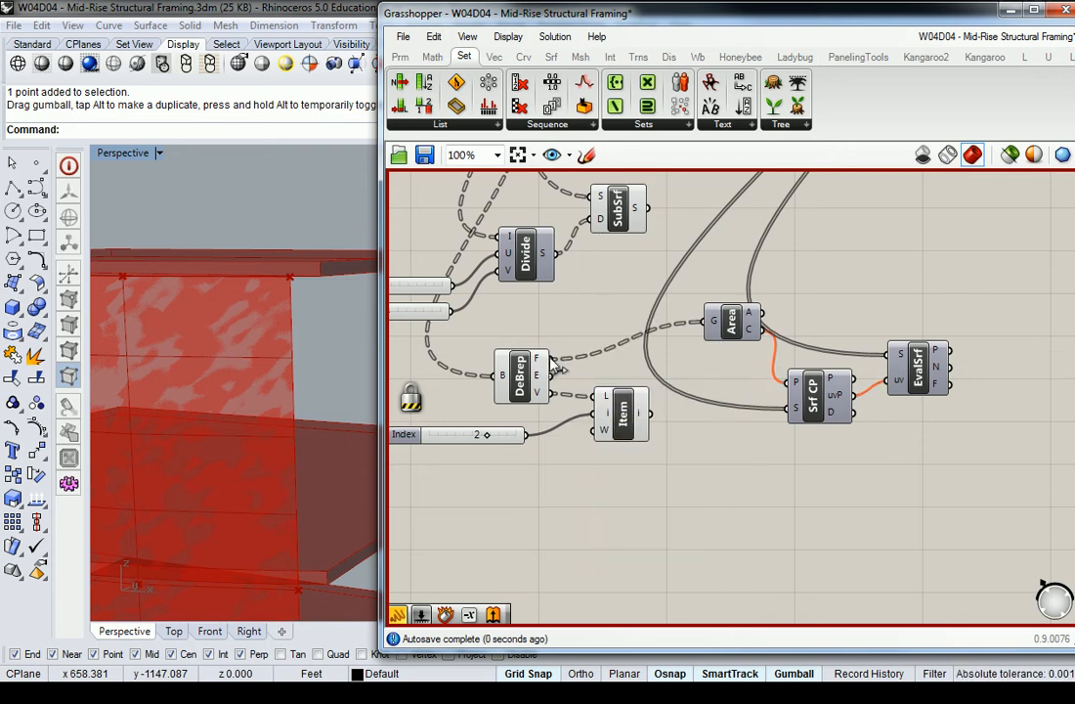
pyautogui.moveTo(552, 360); pyautogui.dragTo(746, 407)
pyautogui.moveTo(558, 360); pyautogui.dragTo(889, 353)
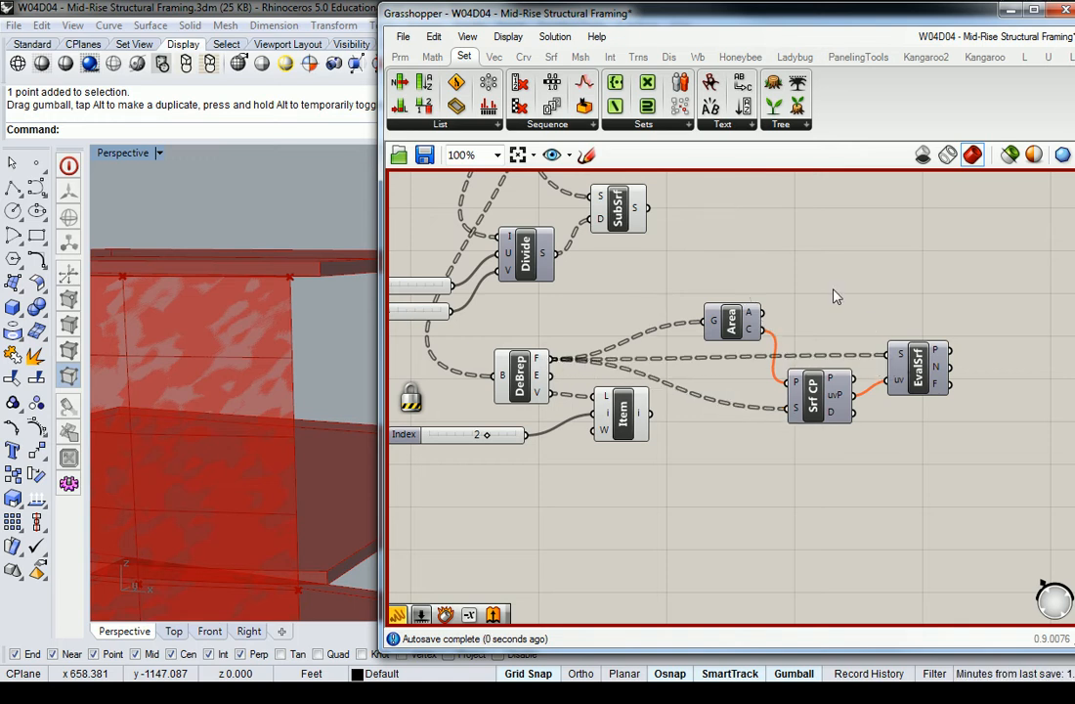
pyautogui.rightClick(631, 500)
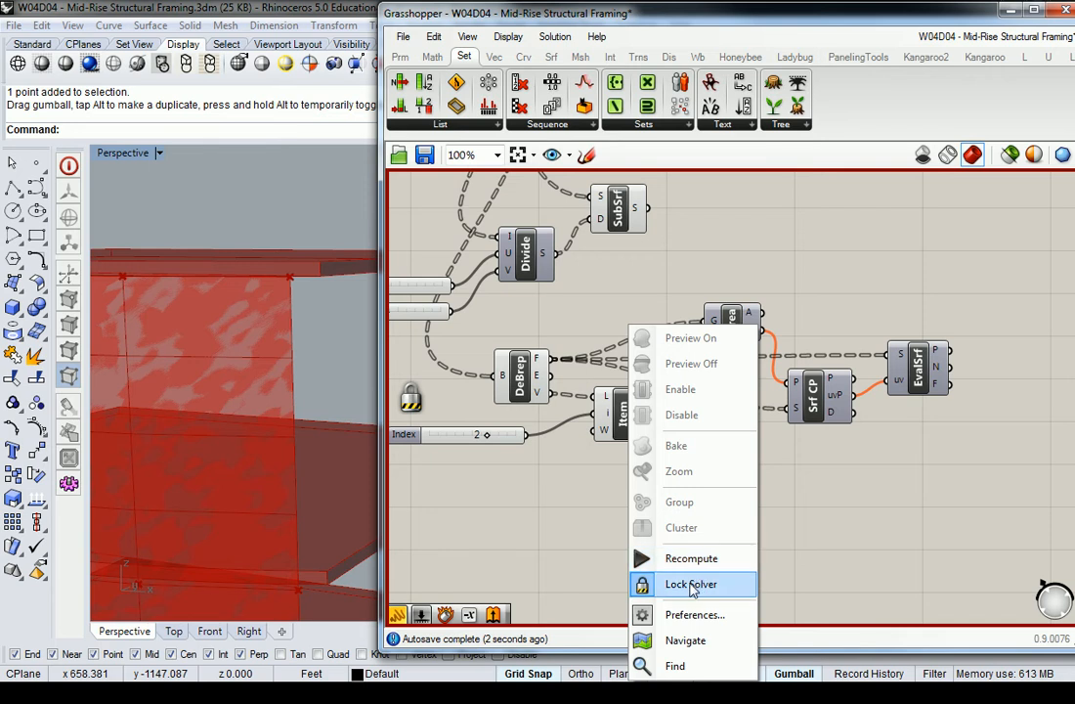
pyautogui.click(689, 583)
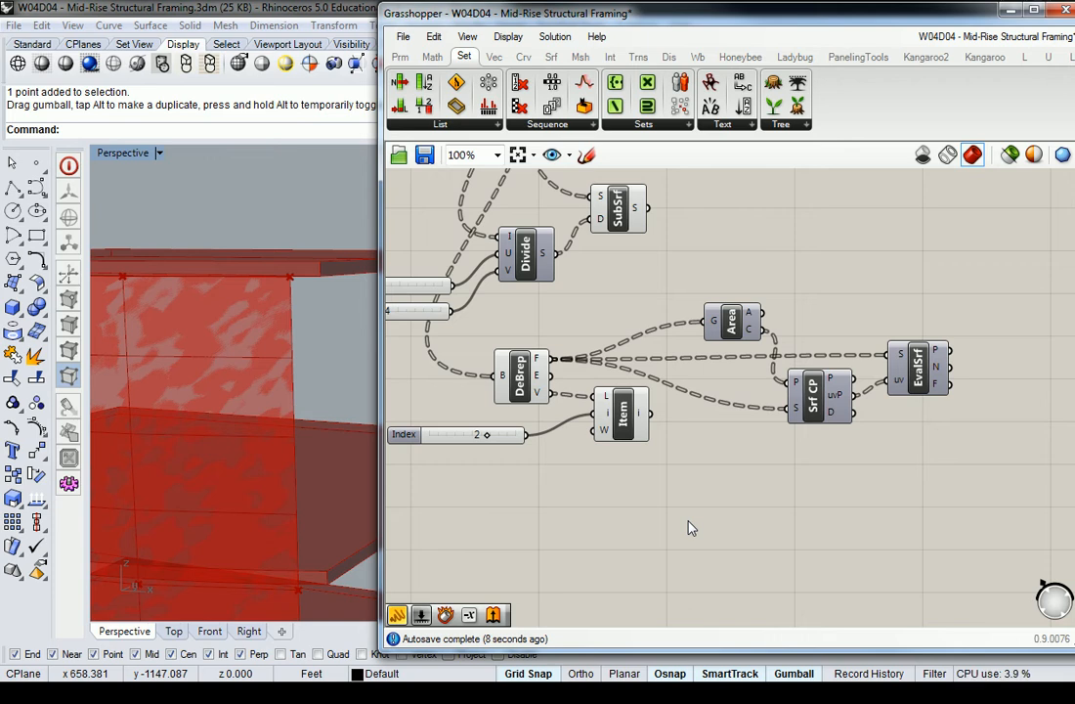
# - Shift the duplicated Area, Surface Closest Point and Evaluate Surface components slightly upward to tidy the layout
pyautogui.moveTo(982, 291); pyautogui.dragTo(737, 433)
pyautogui.moveTo(819, 394); pyautogui.dragTo(815, 376)
pyautogui.click(907, 349)
pyautogui.rightClick(889, 339)
pyautogui.click(913, 374)
# - Examine the Evaluate Surface frames on the facade panels and the options of its normal output
pyautogui.moveTo(789, 214); pyautogui.dragTo(876, 210, button='right')
pyautogui.keyDown('shift'); pyautogui.moveTo(206, 275); pyautogui.dragTo(198, 345, button='right'); pyautogui.keyUp('shift')
pyautogui.scroll(-5, 276, 266)
pyautogui.scroll(4, 284, 263)
pyautogui.click(932, 296)
pyautogui.click(1017, 350)
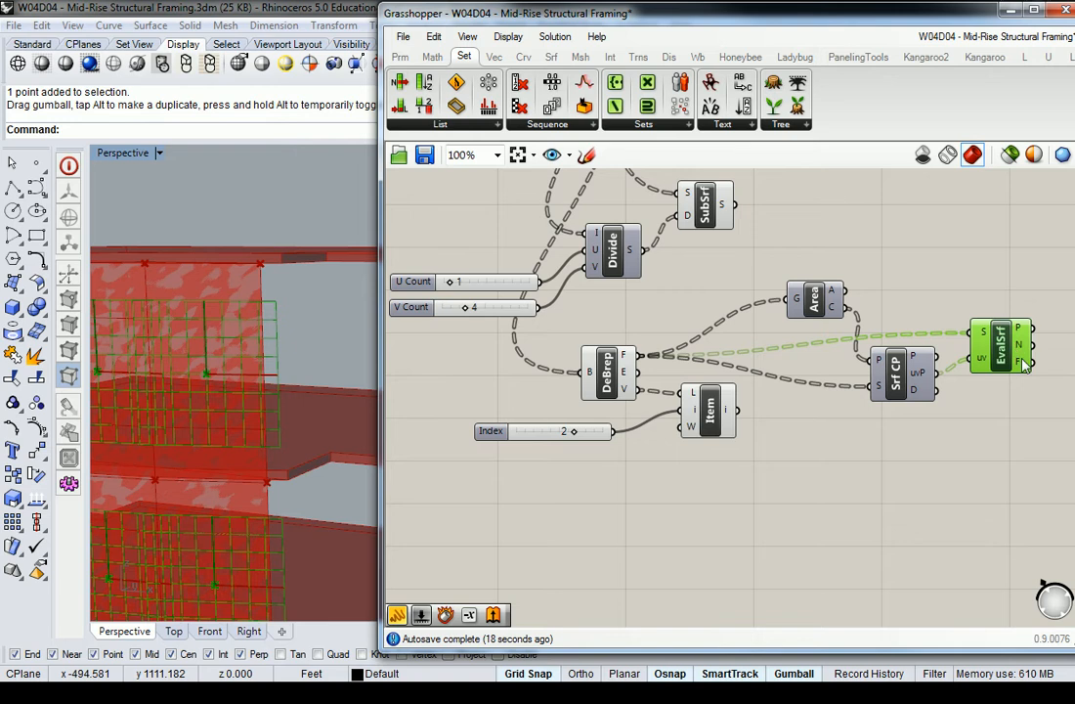
pyautogui.moveTo(840, 276); pyautogui.dragTo(612, 281, button='right')
pyautogui.rightClick(776, 322)
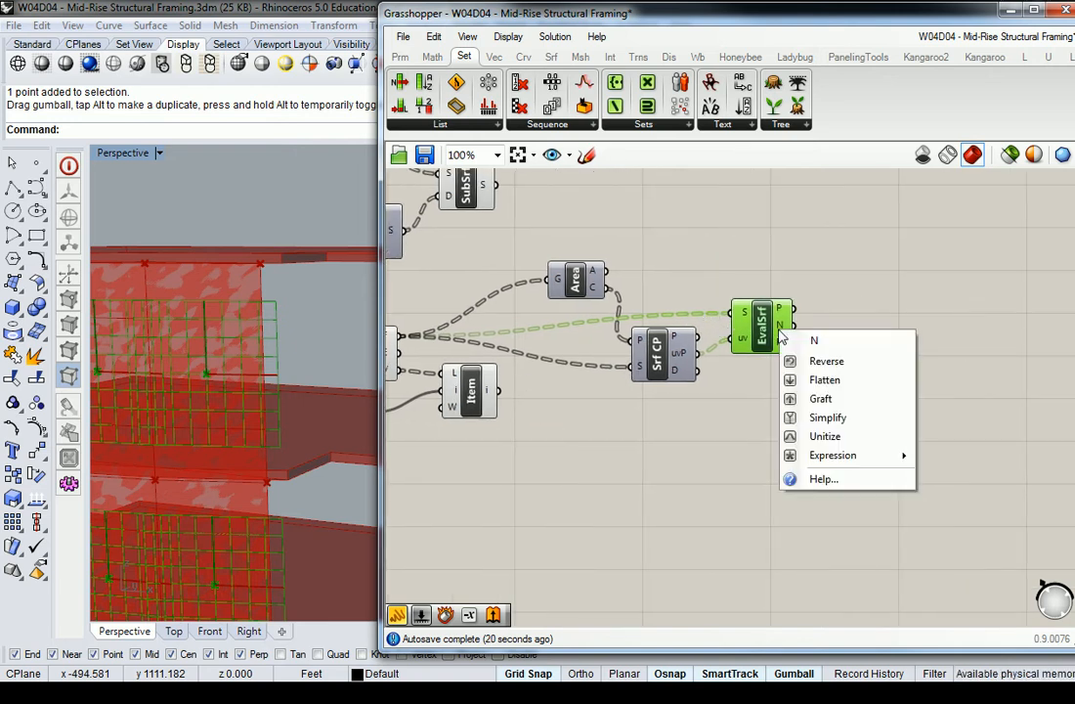
pyautogui.rightClick(763, 315)
pyautogui.click(816, 351)
pyautogui.click(816, 323)
pyautogui.scroll(-1, 767, 262)
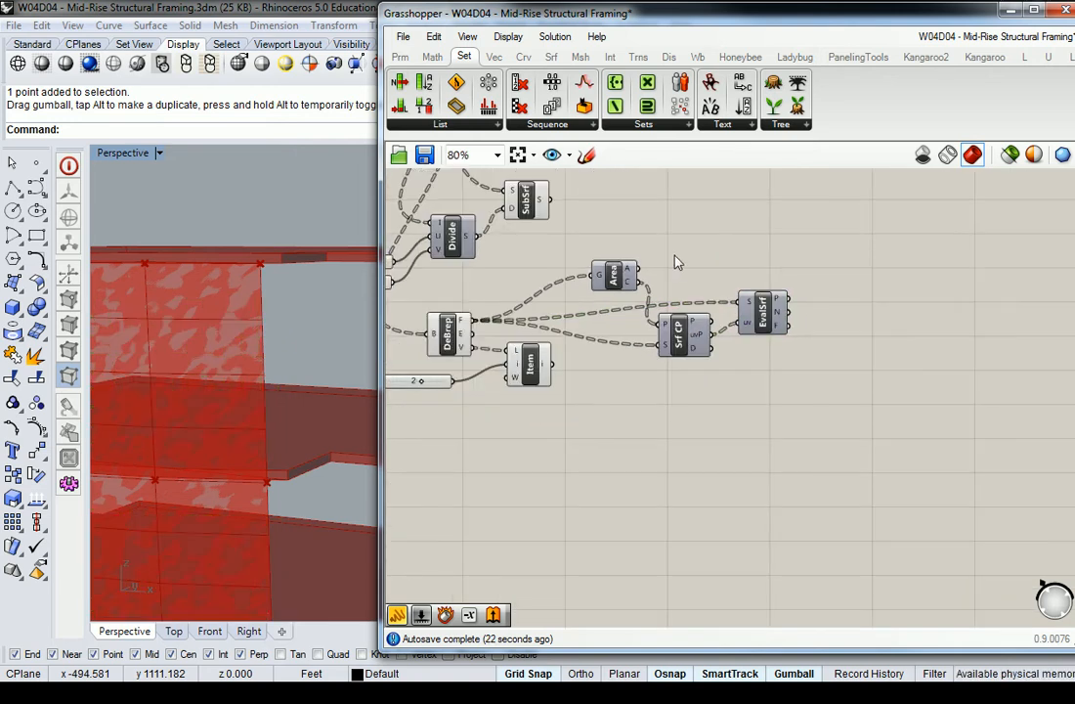
# - Nudge the List Item component down and add a Move component to the right of Evaluate Surface
pyautogui.moveTo(684, 262); pyautogui.dragTo(728, 291, button='right')
pyautogui.moveTo(575, 394); pyautogui.dragTo(575, 415)
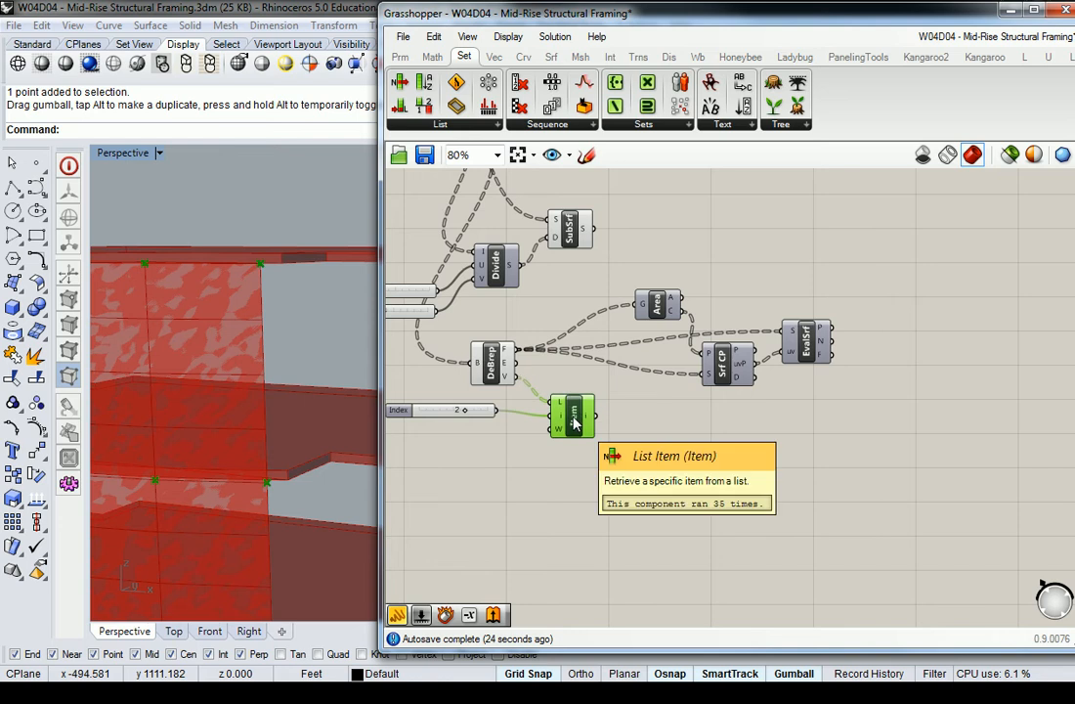
pyautogui.click(586, 207)
pyautogui.click(639, 57)
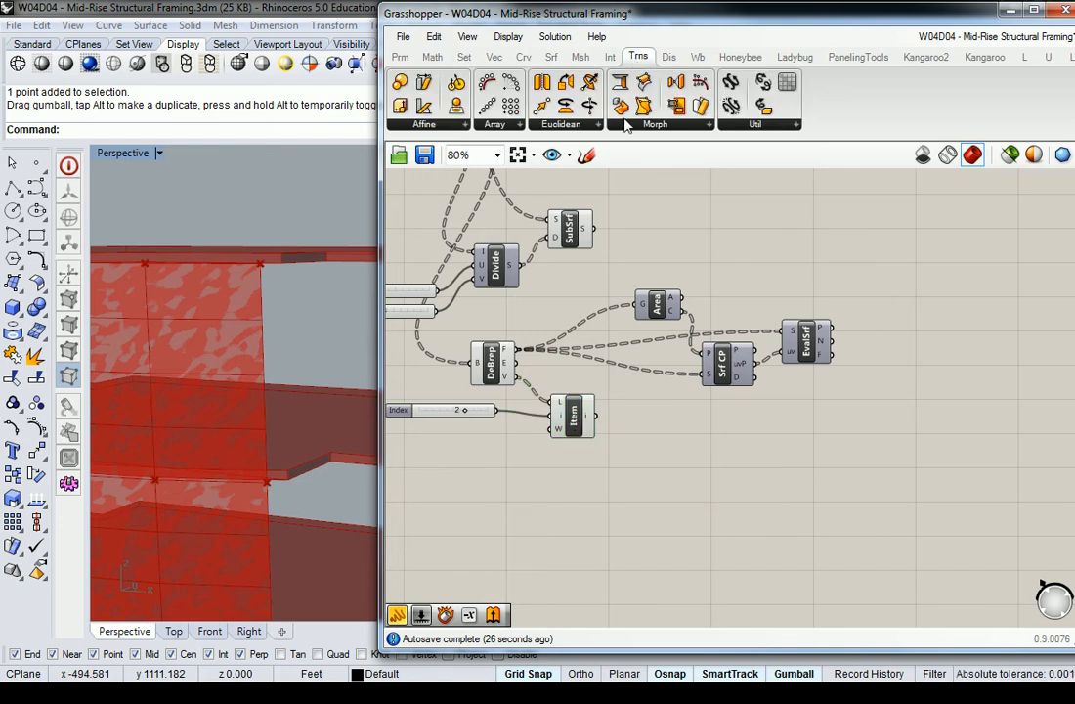
pyautogui.click(584, 127)
pyautogui.click(577, 180)
pyautogui.click(878, 381)
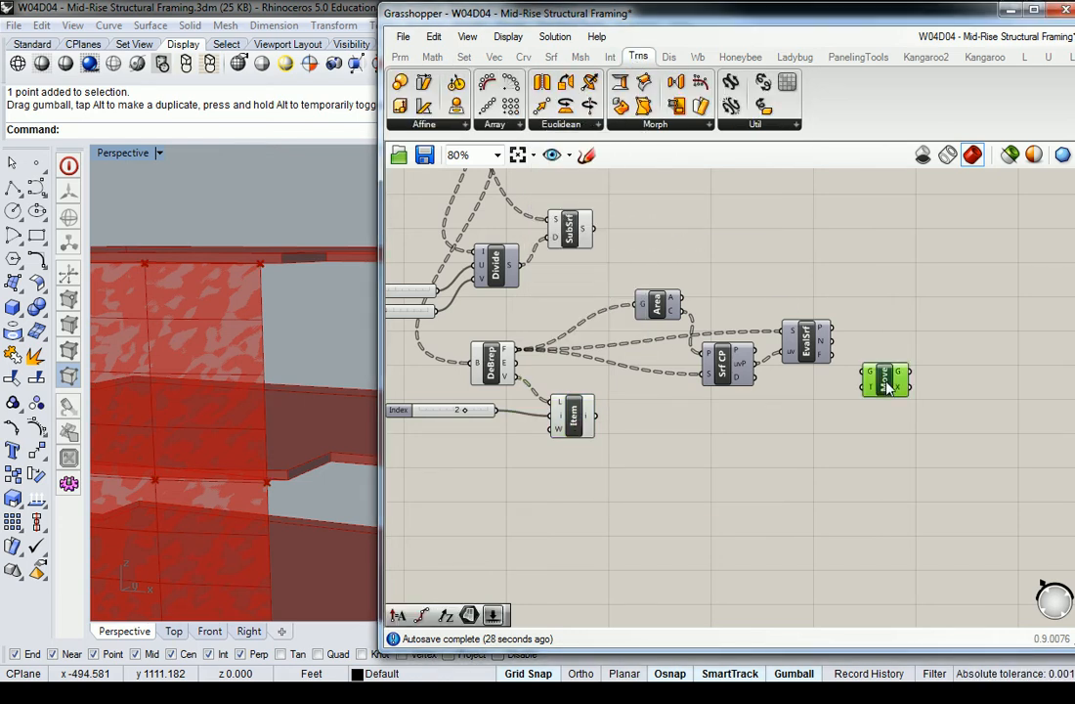
pyautogui.click(822, 408)
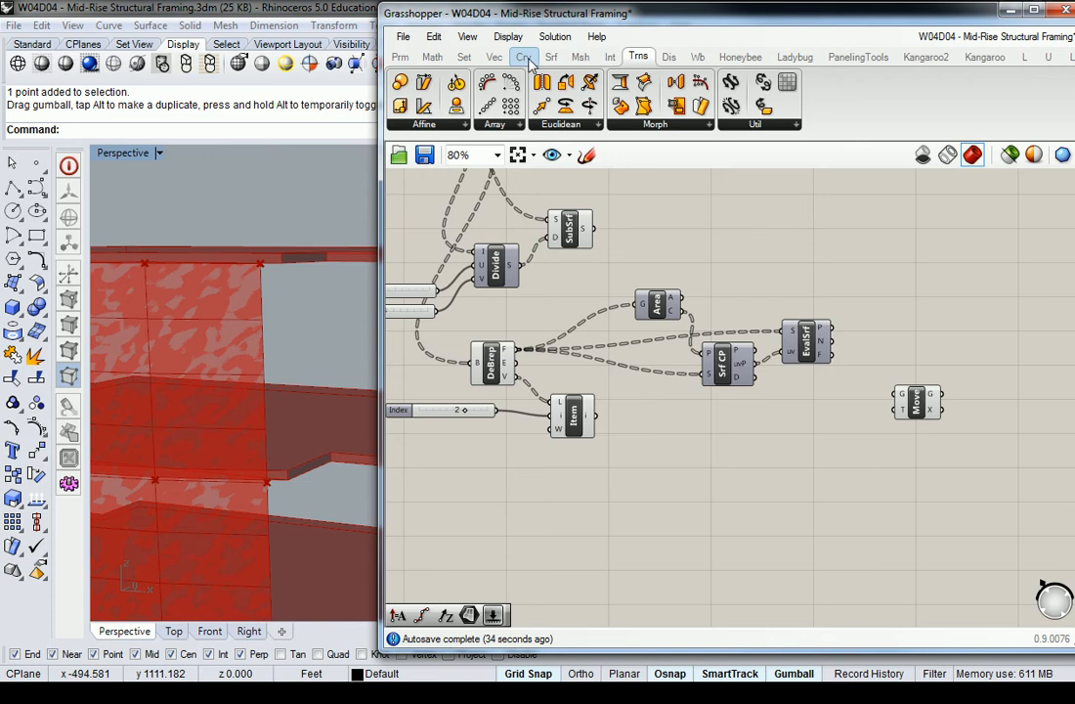
# - Add an Amplitude component, feed it the Evaluate Surface normals, and connect its output to the Move translation input
pyautogui.click(494, 57)
pyautogui.click(730, 124)
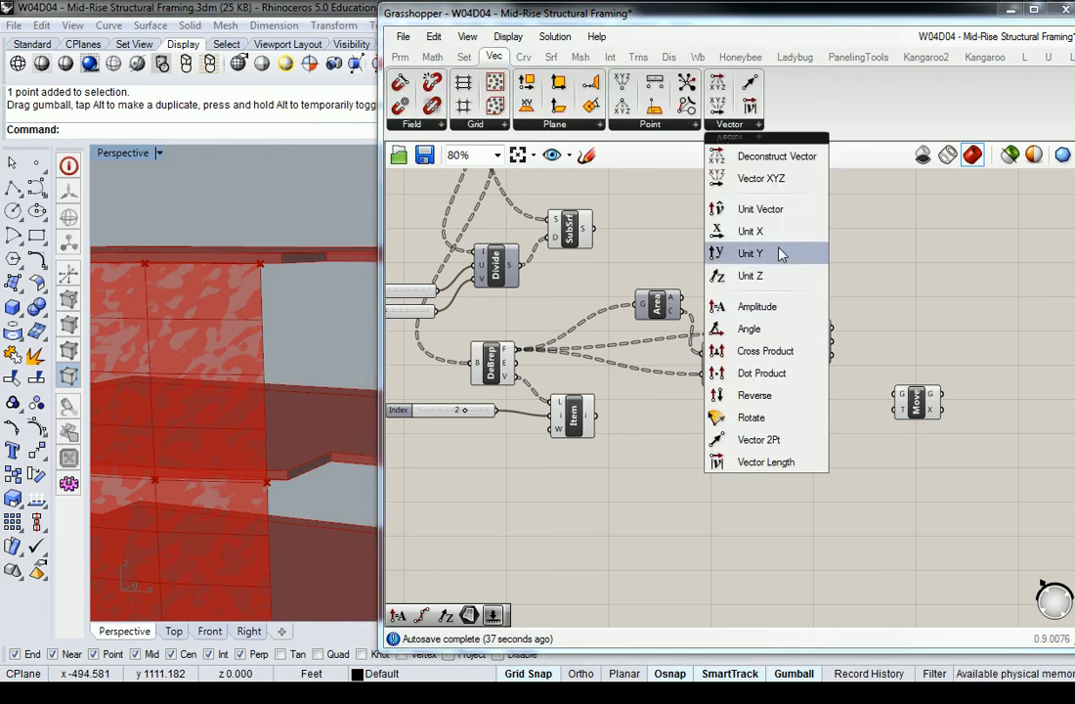
pyautogui.moveTo(752, 306); pyautogui.dragTo(924, 405)
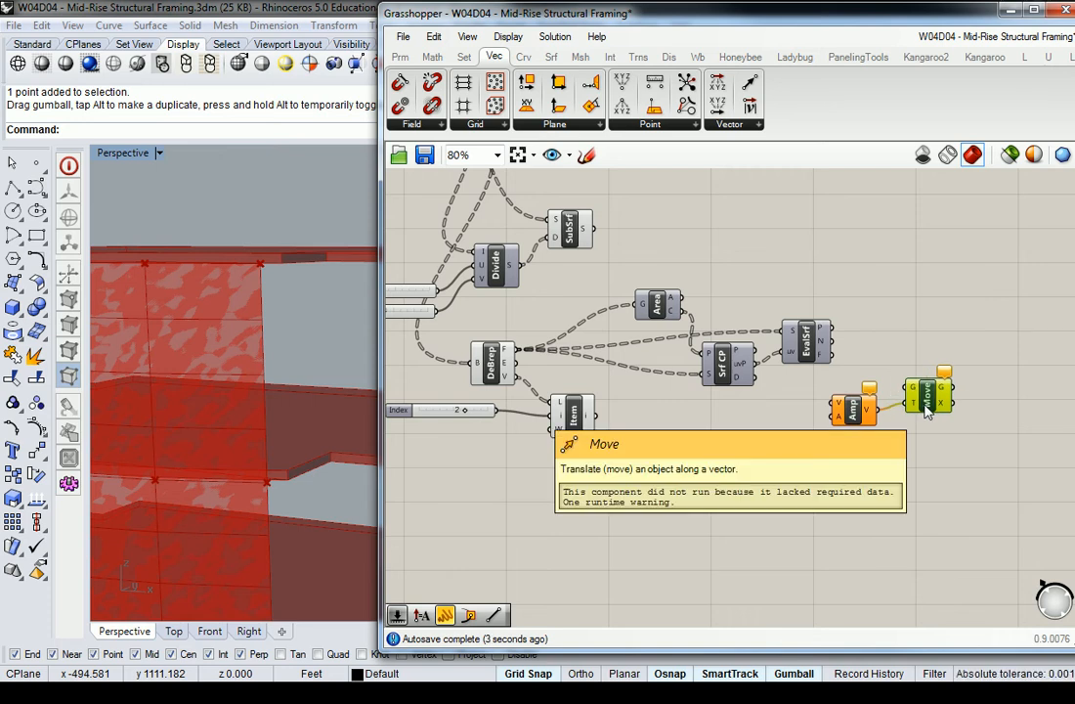
pyautogui.moveTo(852, 411); pyautogui.dragTo(865, 421)
pyautogui.click(860, 381)
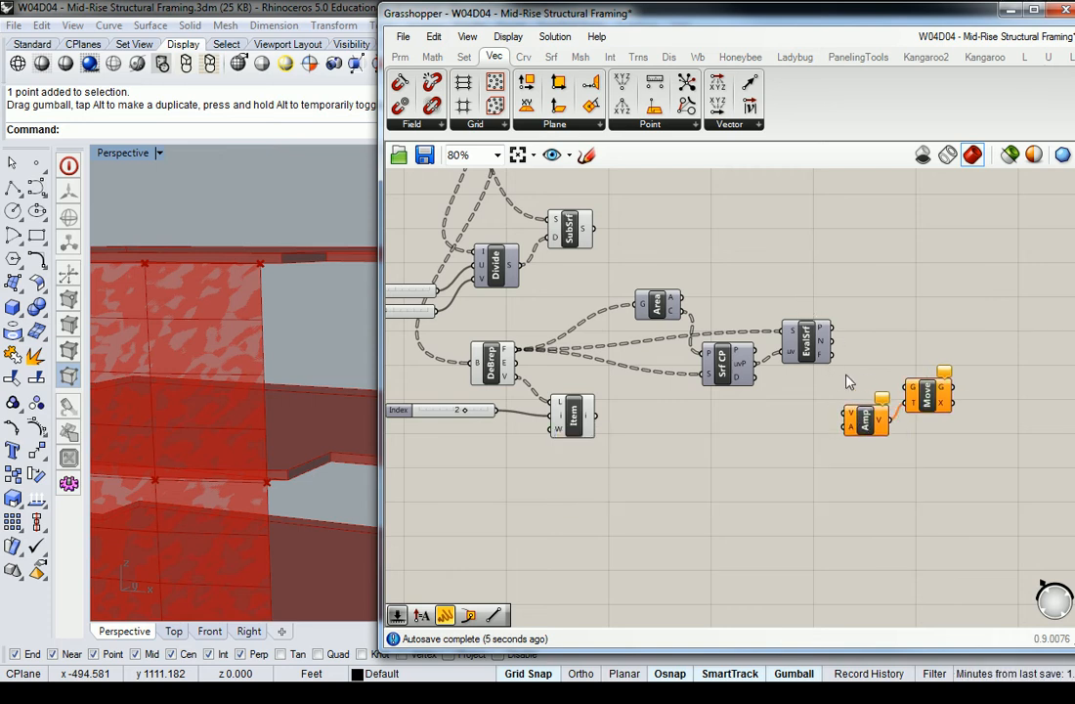
pyautogui.moveTo(833, 342); pyautogui.dragTo(846, 411)
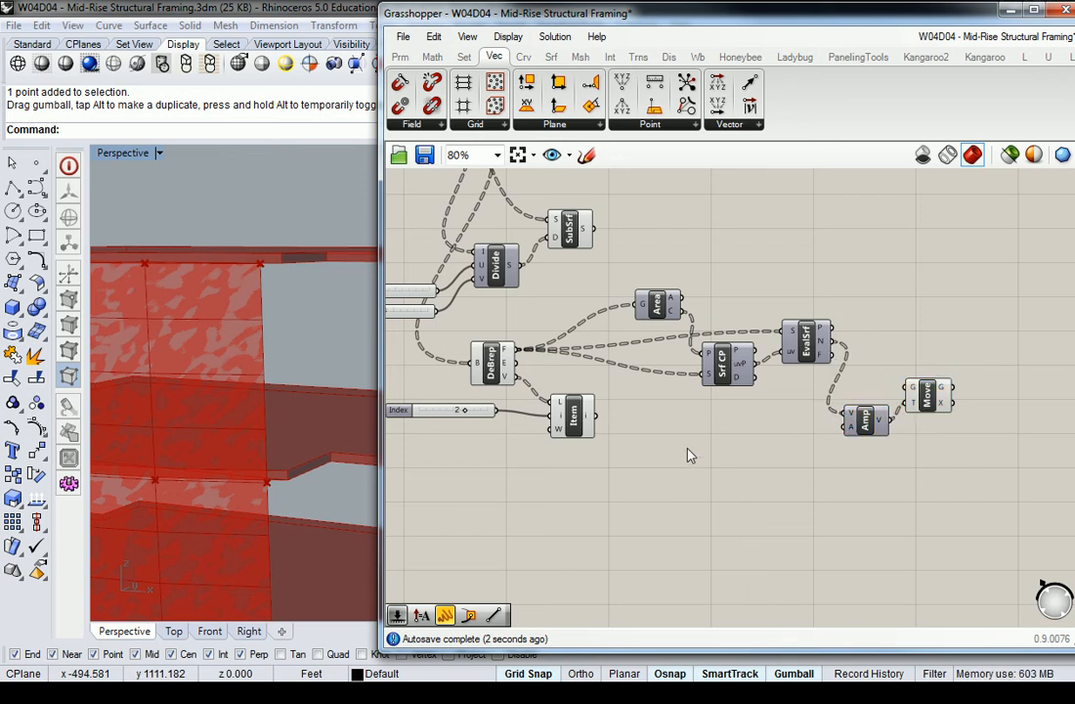
# - Add a decimal slider ranging from 0 to 5 for the amplitude value, and connect the List Item points to the Move geometry input
pyautogui.doubleClick(735, 476)
pyautogui.write('0<5')
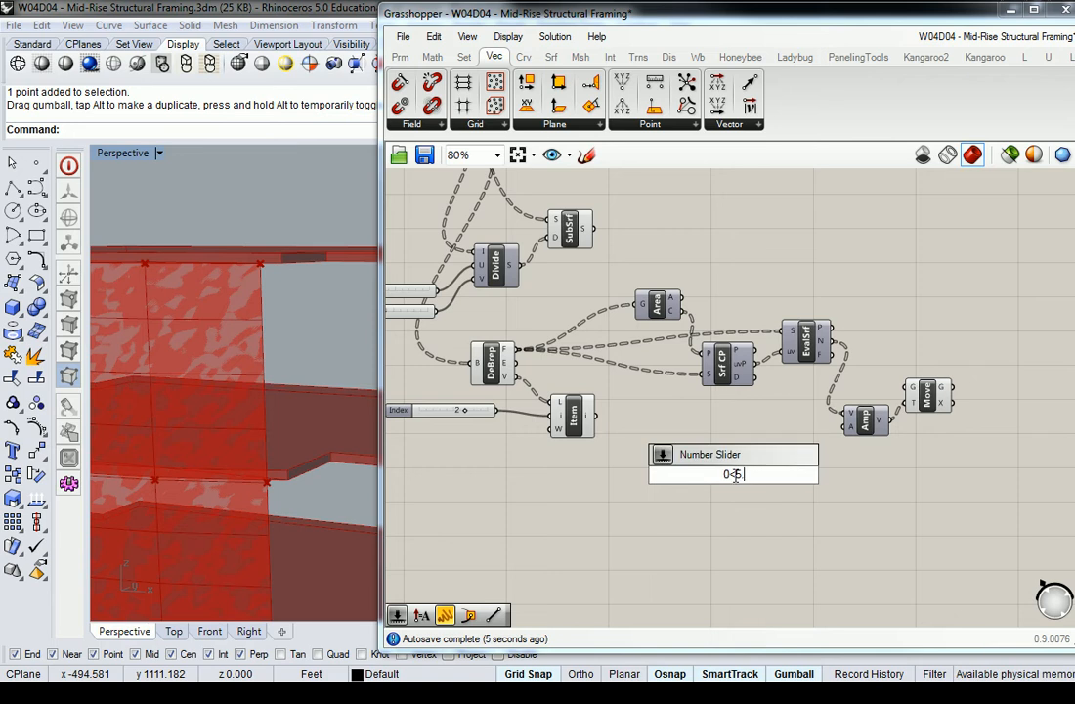
pyautogui.press('Return')
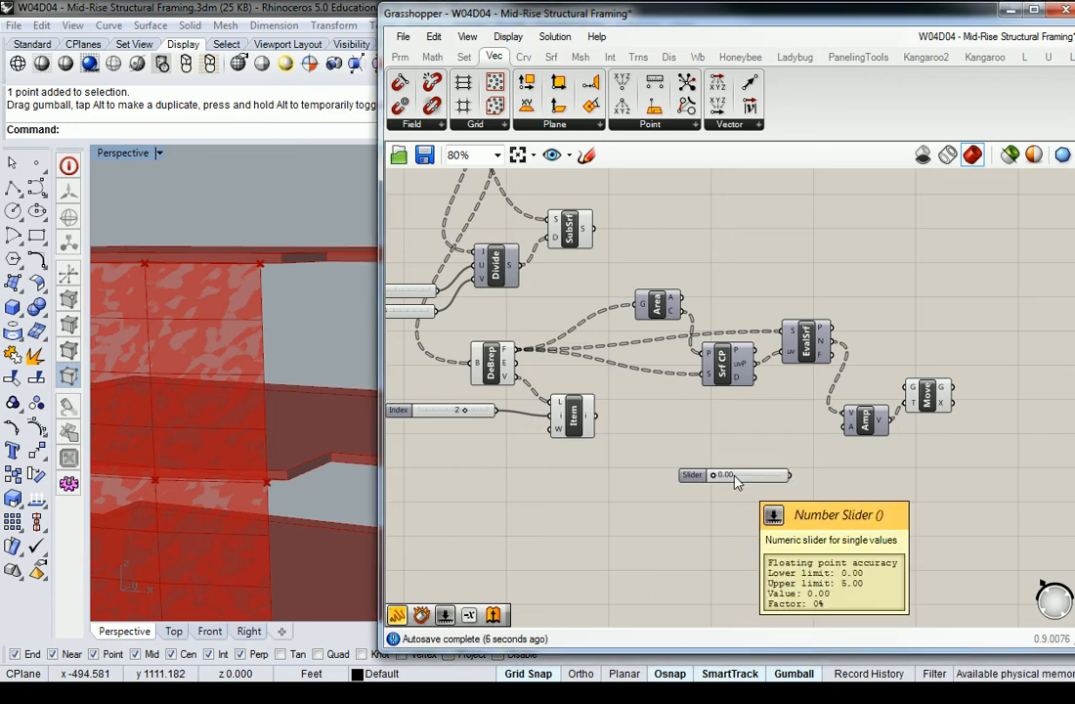
pyautogui.moveTo(789, 474); pyautogui.dragTo(847, 427)
pyautogui.moveTo(598, 417); pyautogui.dragTo(909, 389)
pyautogui.click(930, 396)
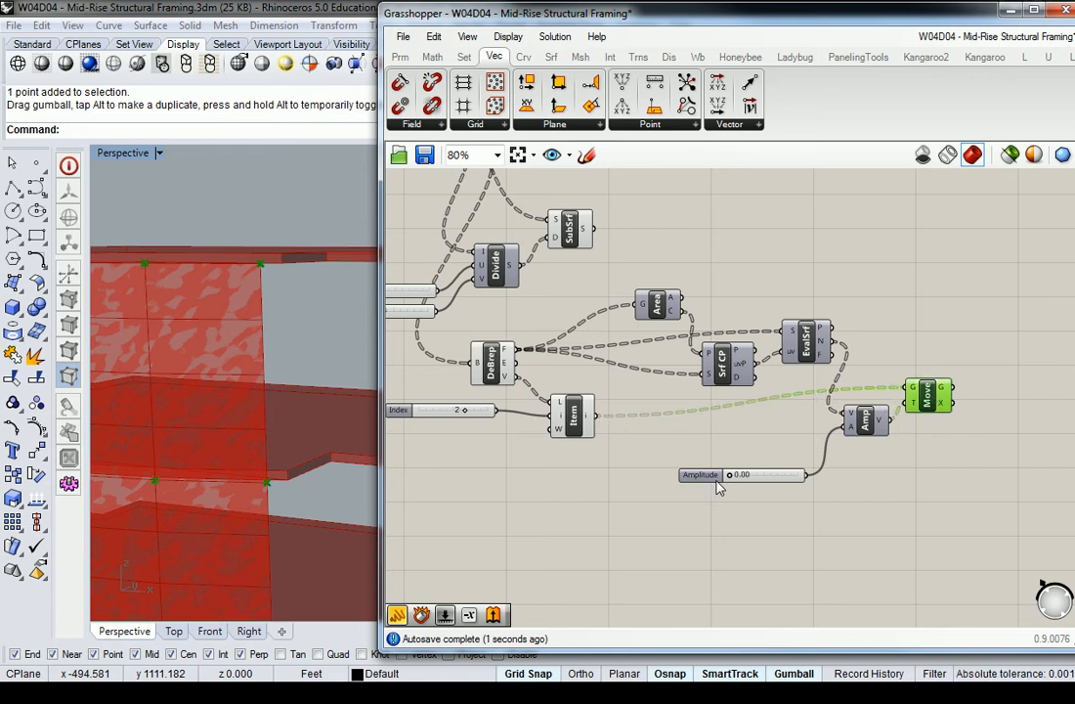
# - Set the Amplitude slider to 5.00 and examine the moved points around the tower facade
pyautogui.moveTo(731, 476); pyautogui.dragTo(798, 477)
pyautogui.keyDown('shift'); pyautogui.moveTo(262, 291); pyautogui.dragTo(247, 406, button='right'); pyautogui.keyUp('shift')
pyautogui.scroll(-8, 280, 333)
pyautogui.keyDown('shift'); pyautogui.moveTo(246, 405); pyautogui.dragTo(257, 284, button='right'); pyautogui.keyUp('shift')
pyautogui.scroll(4, 259, 284)
pyautogui.scroll(-2, 274, 288)
pyautogui.moveTo(268, 350); pyautogui.dragTo(138, 349, button='right')
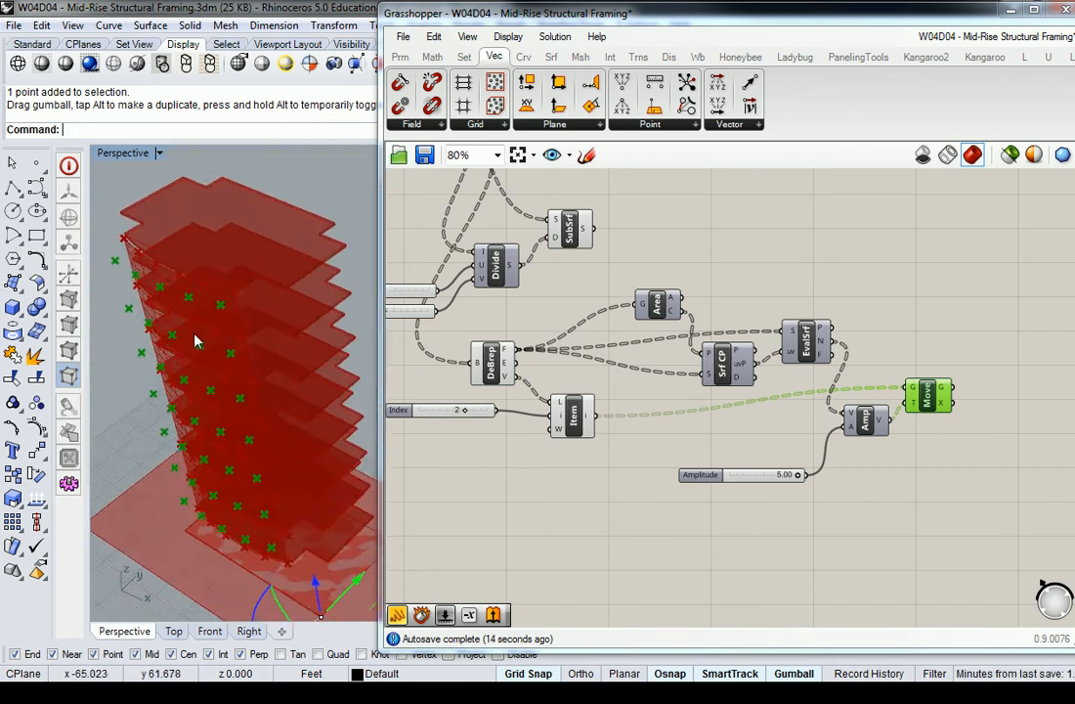
pyautogui.scroll(4, 250, 320)
pyautogui.moveTo(250, 321); pyautogui.dragTo(154, 310, button='right')
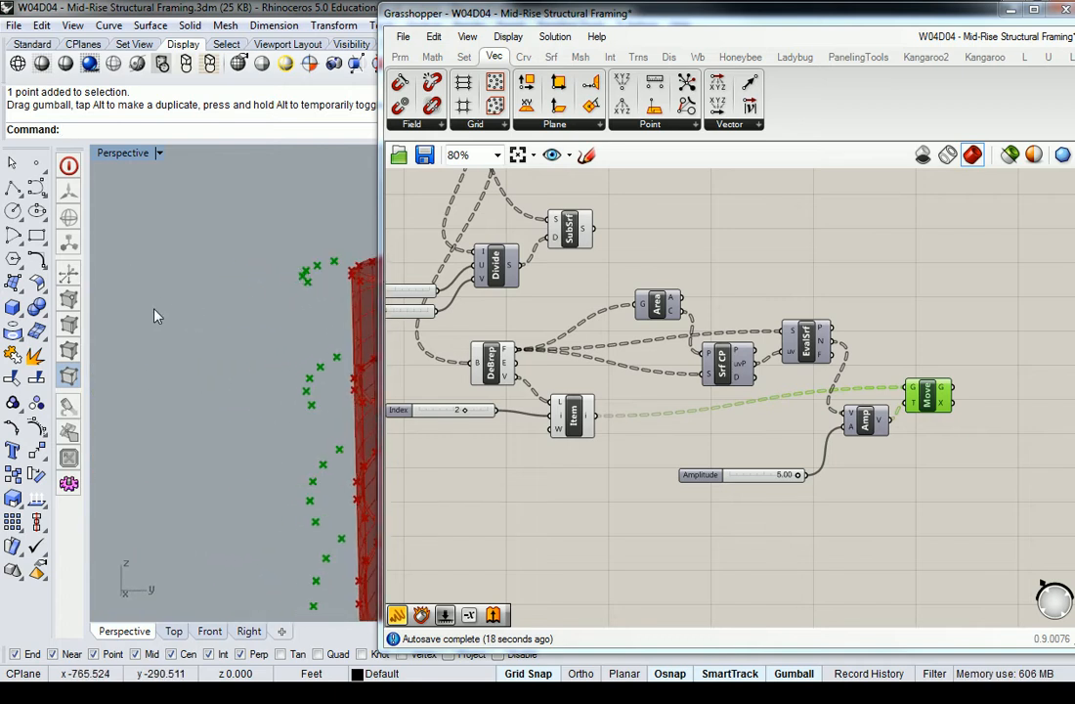
# - Set the Amplitude slider to 3.13 and check the offset points against the facade
pyautogui.click(693, 433)
pyautogui.moveTo(799, 478); pyautogui.dragTo(760, 435)
pyautogui.keyDown('shift'); pyautogui.moveTo(253, 311); pyautogui.dragTo(204, 283, button='right'); pyautogui.keyUp('shift')
pyautogui.scroll(-3, 200, 324)
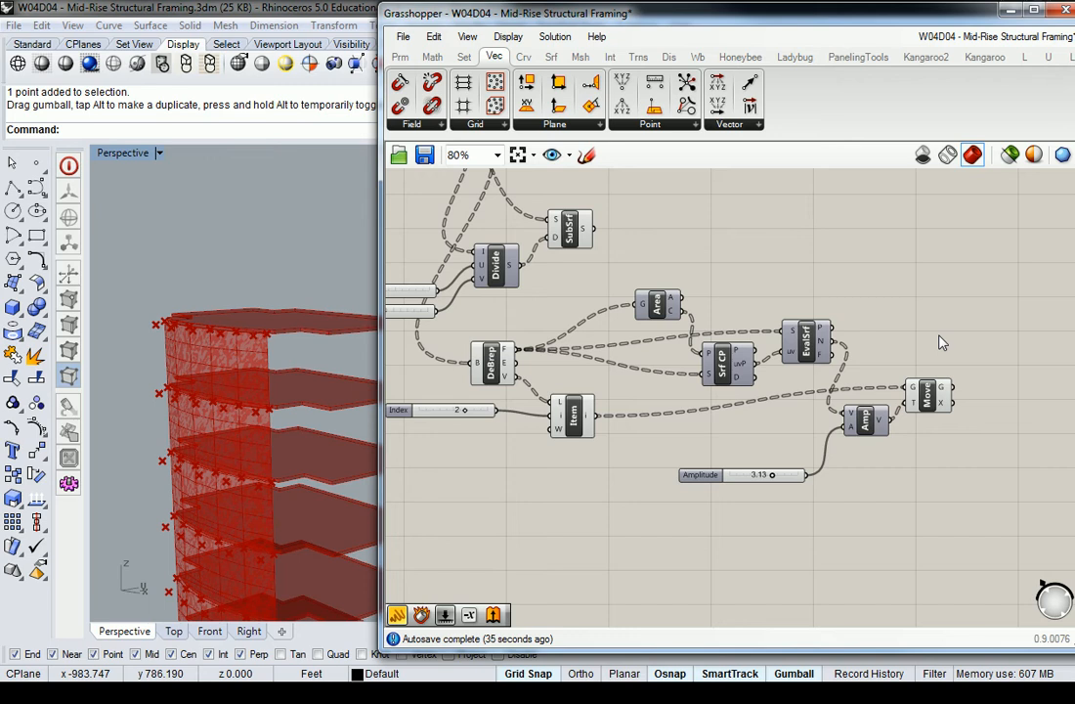
# - Duplicate the vertex List Item together with its index slider and place the copy directly below the original
pyautogui.moveTo(922, 358); pyautogui.dragTo(874, 381, button='right')
pyautogui.click(891, 420)
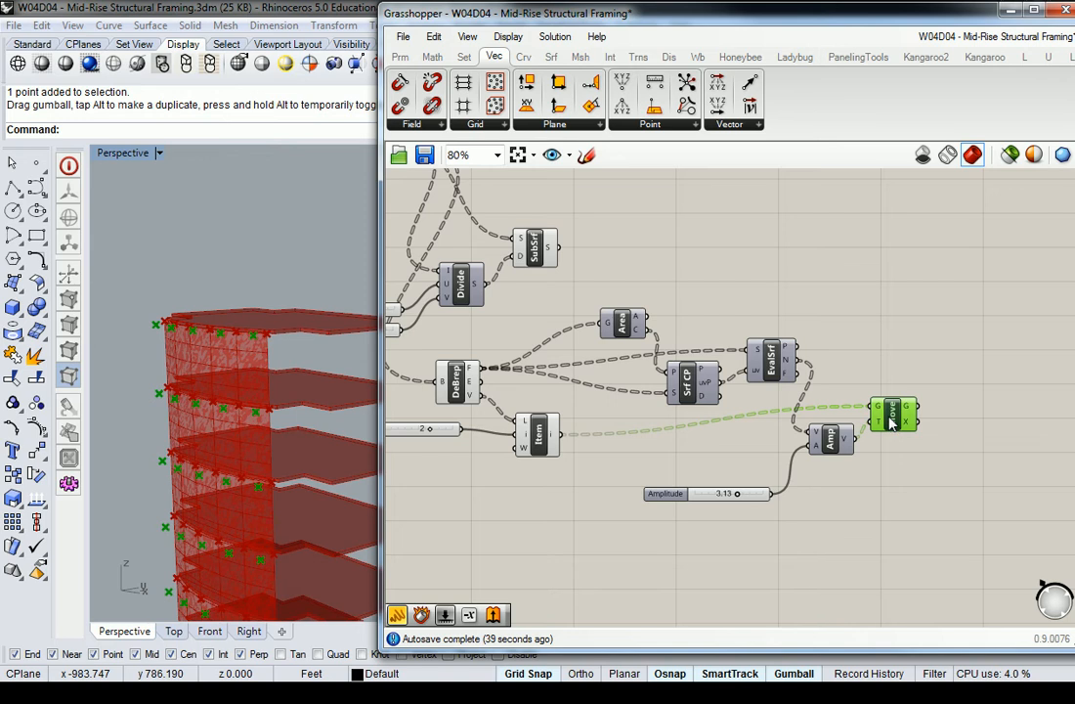
pyautogui.moveTo(505, 407); pyautogui.dragTo(696, 434, button='right')
pyautogui.click(700, 435)
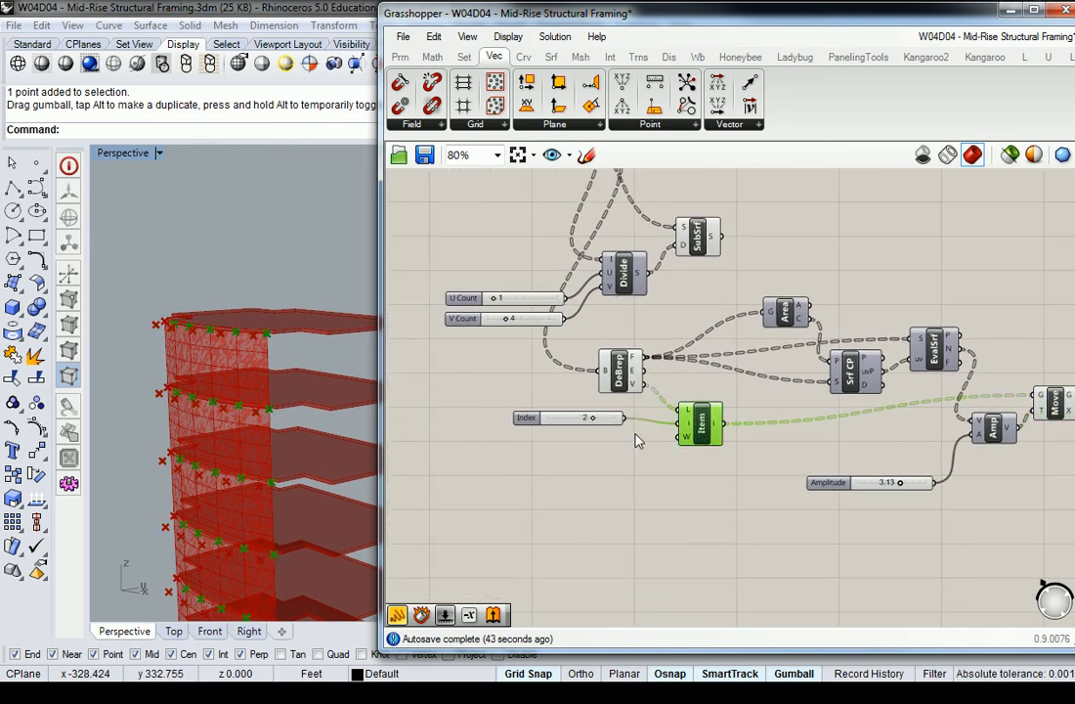
pyautogui.keyDown('shift'); pyautogui.click(561, 422); pyautogui.keyUp('shift')
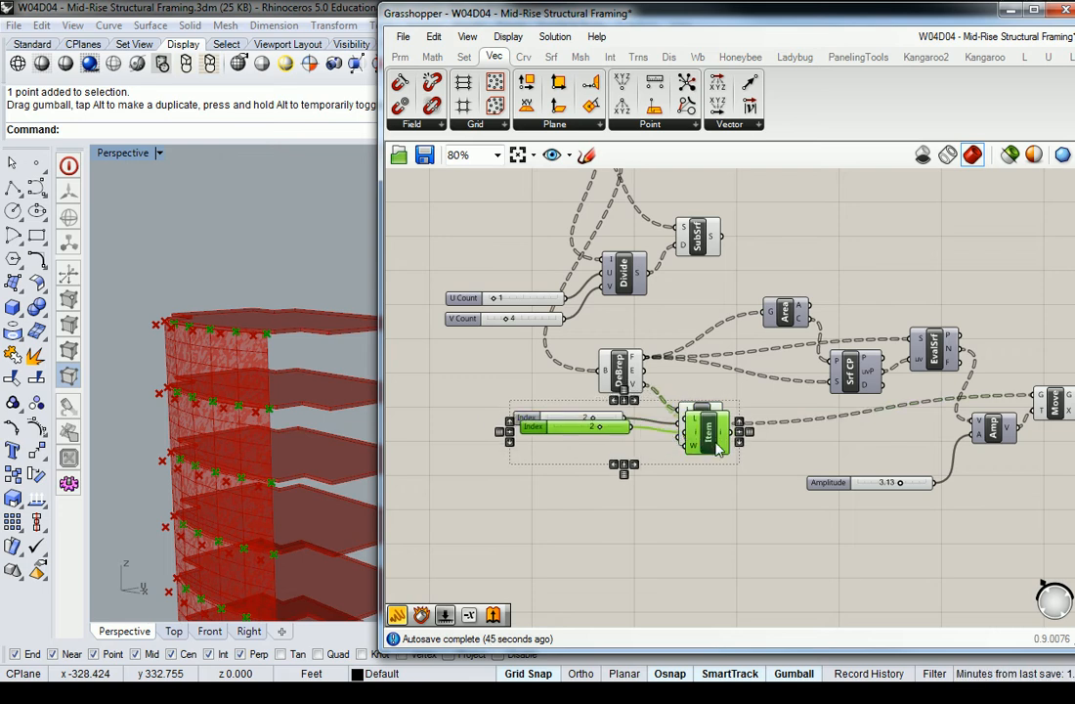
pyautogui.keyDown('alt'); pyautogui.moveTo(712, 437); pyautogui.dragTo(713, 501); pyautogui.keyUp('alt')
pyautogui.moveTo(727, 440); pyautogui.dragTo(744, 423, button='right')
pyautogui.click(689, 461)
# - Set the duplicated List Item's index slider to 1 and align the component below the first List Item
pyautogui.click(713, 485)
pyautogui.moveTo(608, 475)
pyautogui.mouseDown()
pyautogui.moveTo(633, 471)
pyautogui.moveTo(594, 468)
pyautogui.mouseUp()
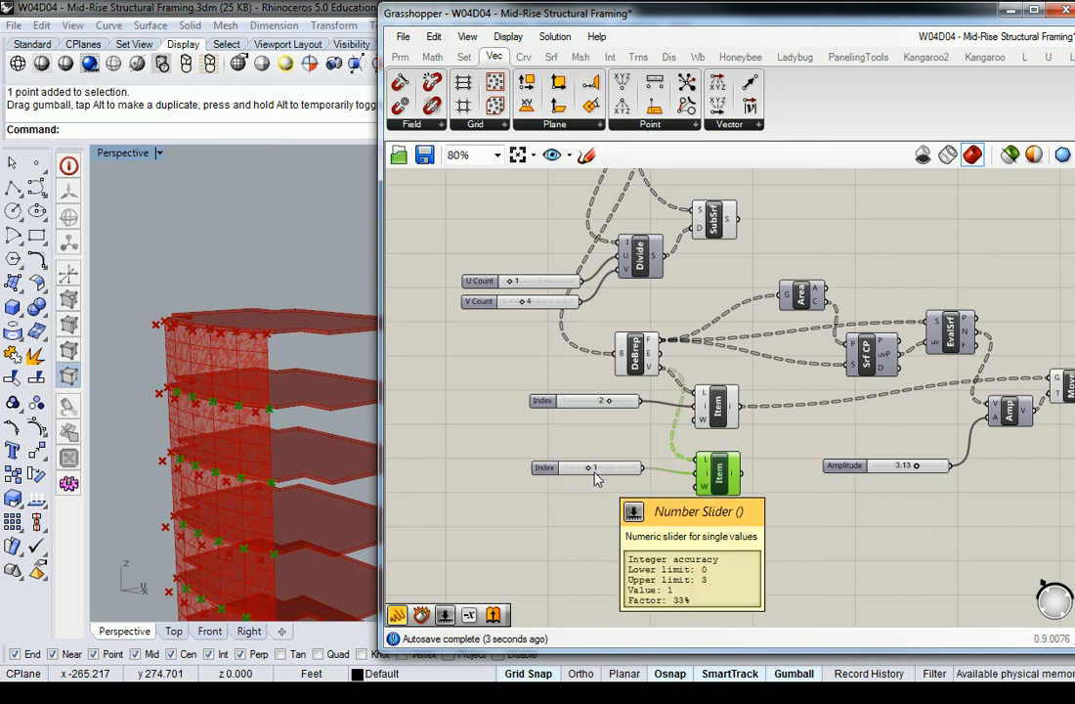
pyautogui.moveTo(714, 476); pyautogui.dragTo(712, 468)
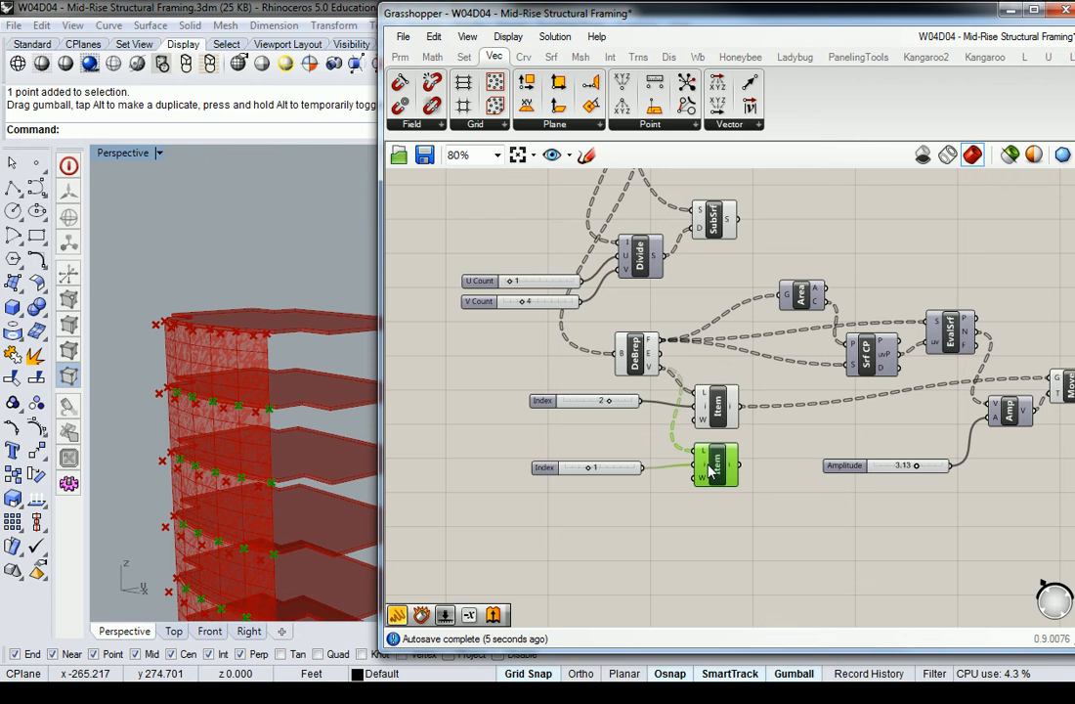
pyautogui.click(853, 439)
pyautogui.moveTo(857, 420); pyautogui.dragTo(711, 396, button='right')
pyautogui.moveTo(566, 445); pyautogui.dragTo(567, 450)
pyautogui.click(910, 453)
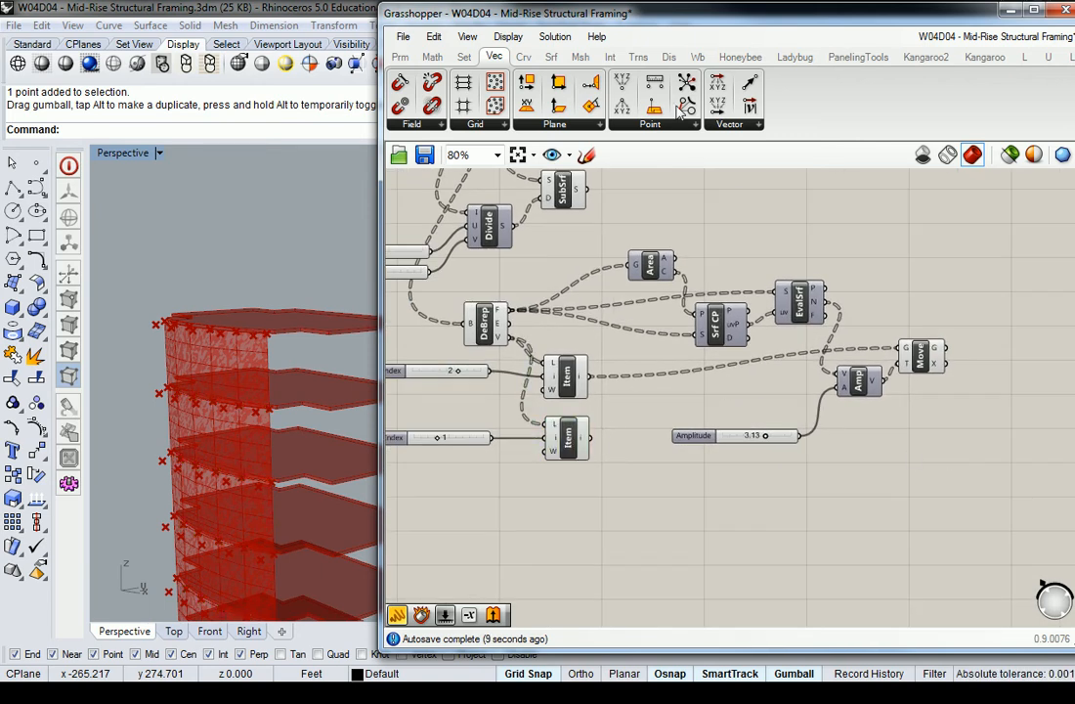
# - Add a Line component running from the moved points to the second List Item's points
pyautogui.click(523, 57)
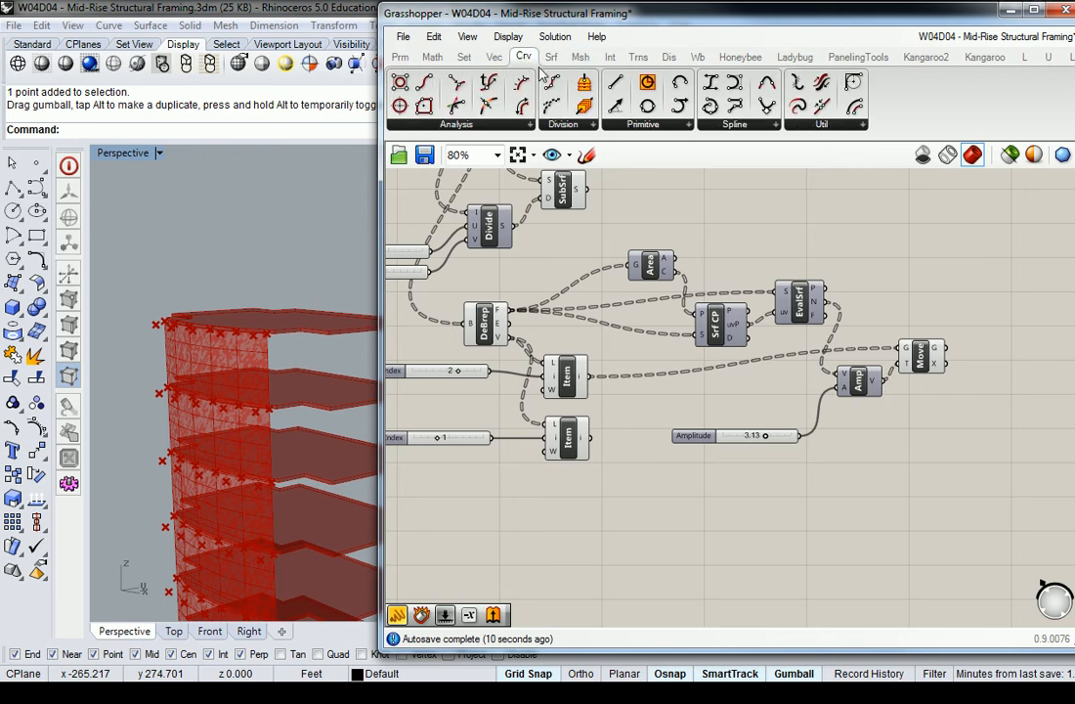
pyautogui.click(614, 90)
pyautogui.click(1005, 408)
pyautogui.moveTo(946, 349); pyautogui.dragTo(1003, 410)
pyautogui.moveTo(589, 436); pyautogui.dragTo(1013, 476)
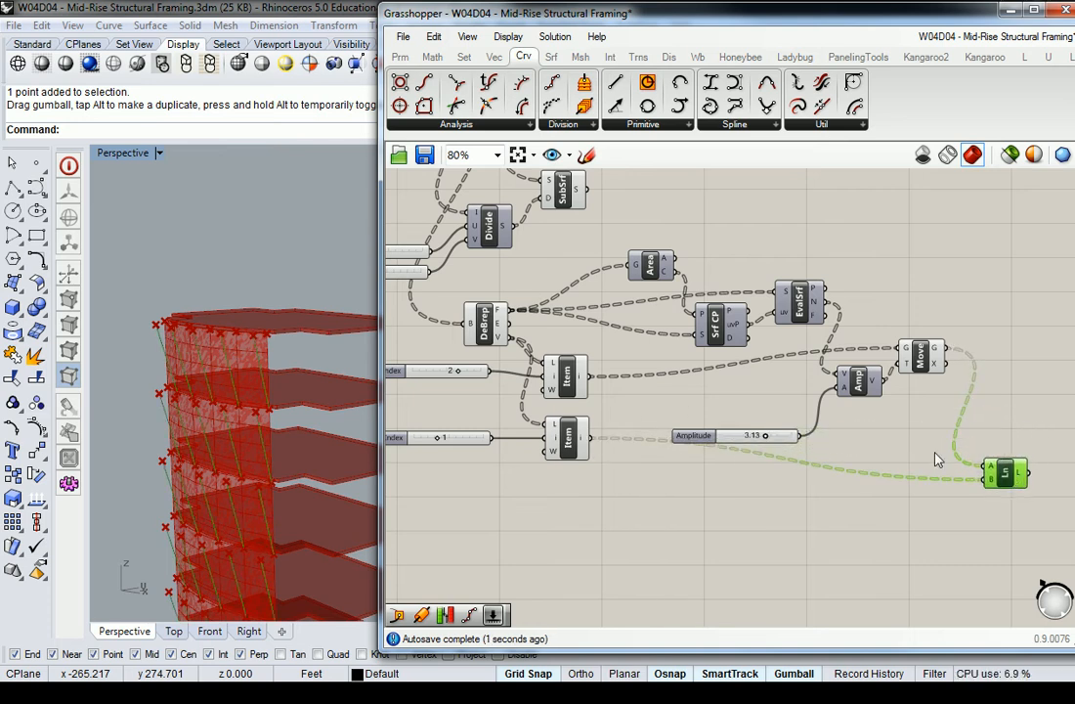
# - Tidy the definition by moving the Amplitude slider and the Line component up, and check the lines on the facade
pyautogui.moveTo(698, 435); pyautogui.dragTo(707, 386)
pyautogui.moveTo(151, 419); pyautogui.dragTo(204, 297, button='right')
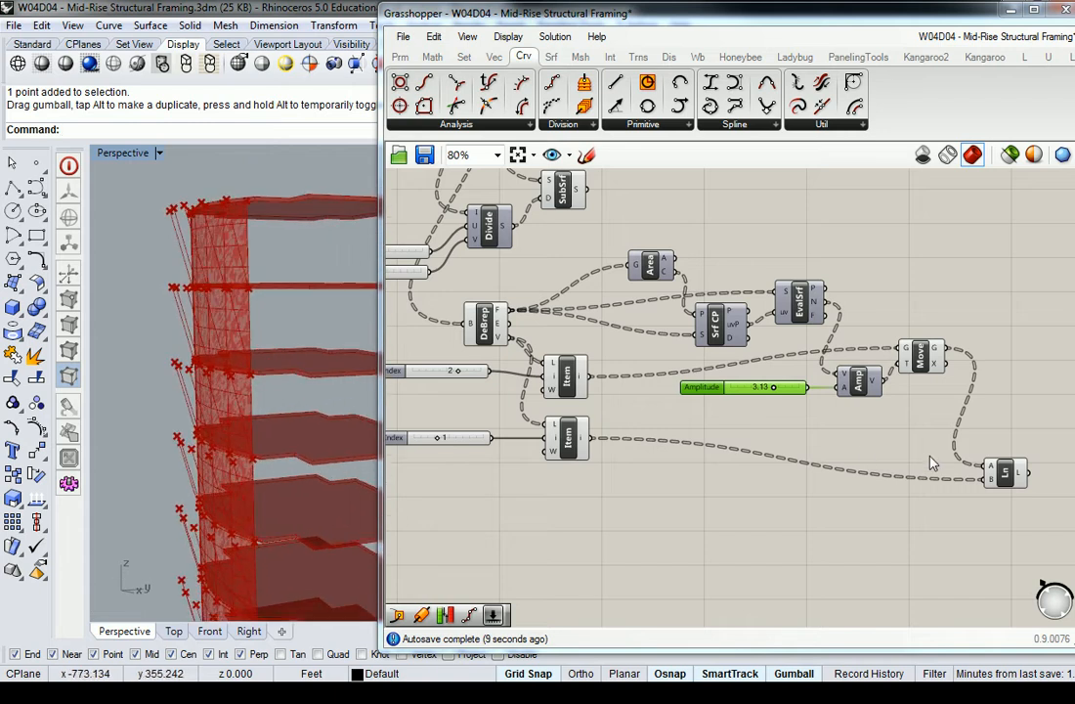
pyautogui.click(931, 460)
pyautogui.moveTo(1004, 486); pyautogui.dragTo(1015, 439)
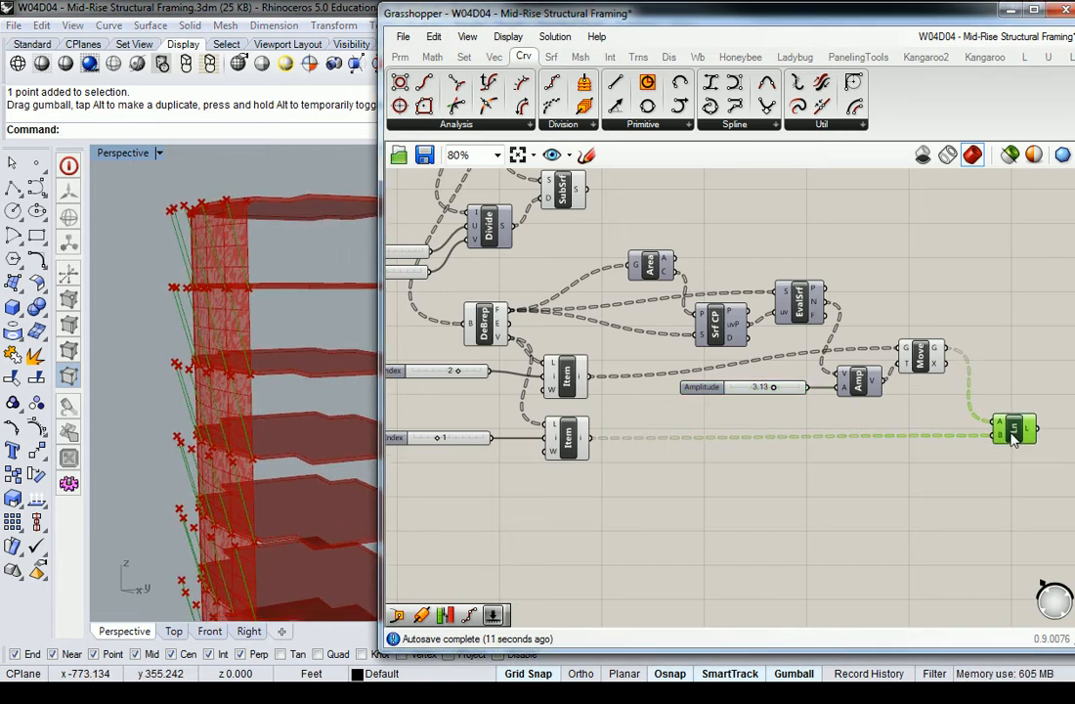
pyautogui.click(877, 420)
pyautogui.scroll(-1, 715, 396)
pyautogui.moveTo(617, 332); pyautogui.dragTo(785, 438, button='right')
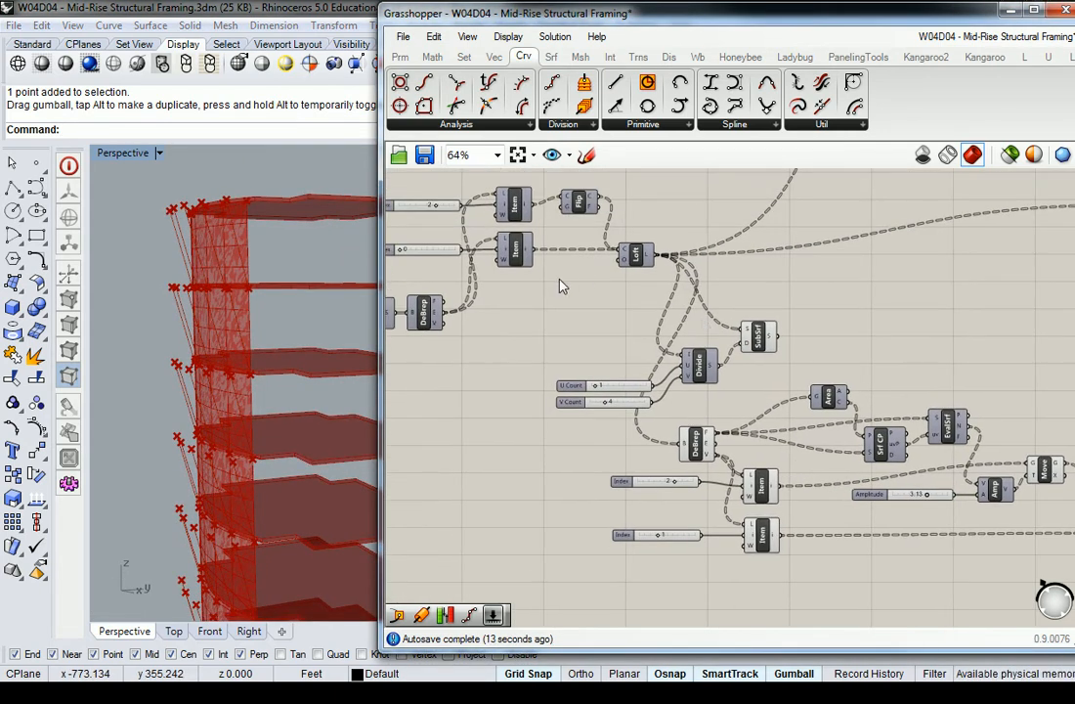
# - Turn off the preview of the Deconstruct Brep component that feeds the two vertex List Items, and check the facade lines
pyautogui.click(692, 442)
pyautogui.rightClick(693, 442)
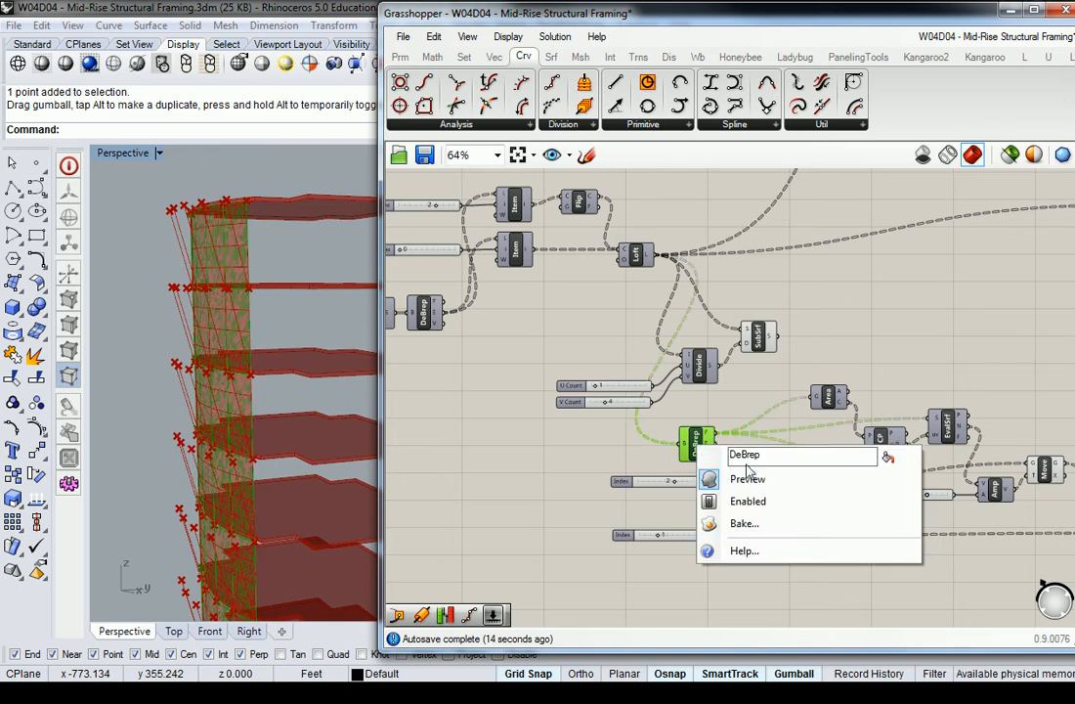
pyautogui.click(745, 477)
pyautogui.moveTo(305, 347); pyautogui.dragTo(283, 322, button='right')
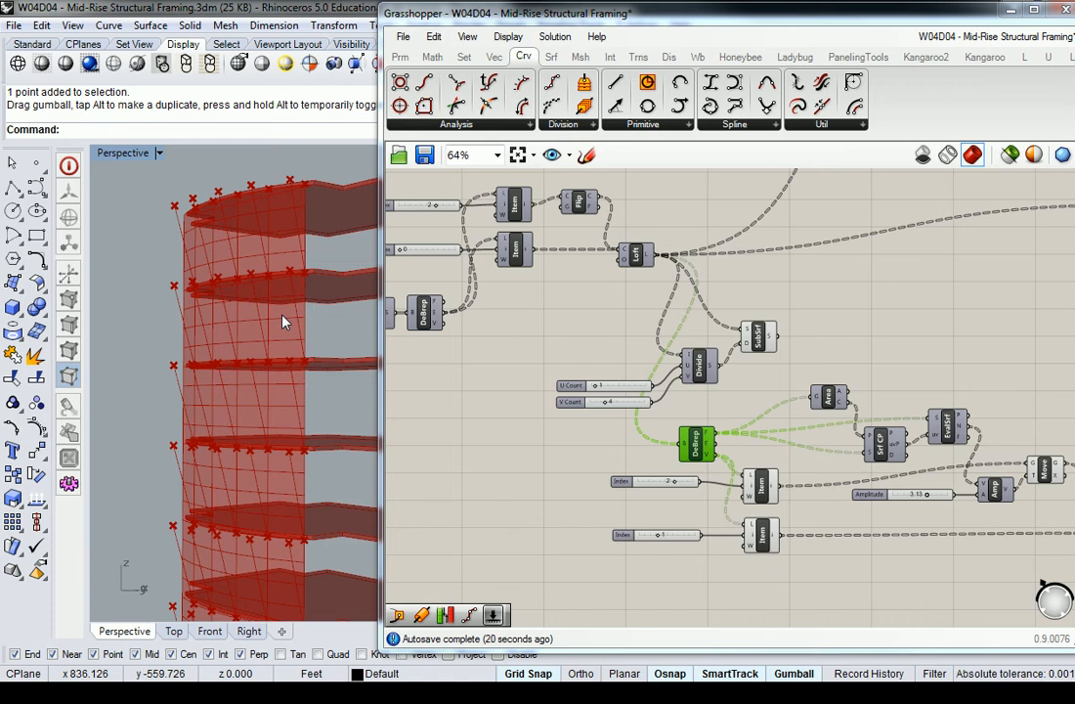
pyautogui.moveTo(284, 323); pyautogui.dragTo(188, 293, button='right')
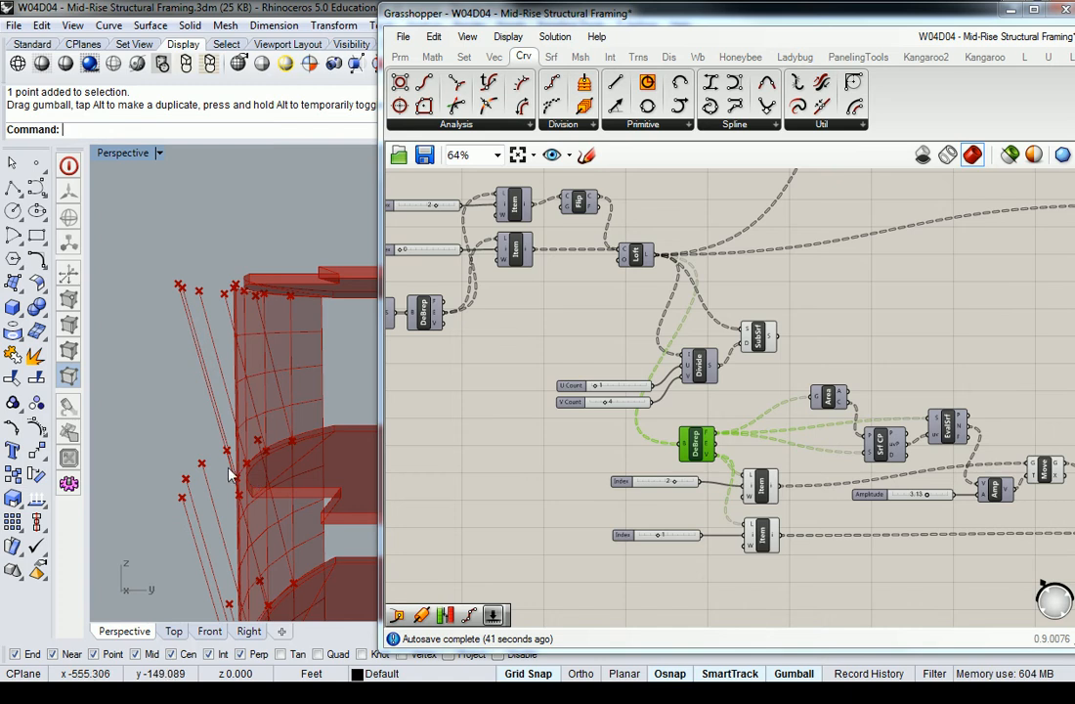
pyautogui.moveTo(217, 388); pyautogui.dragTo(191, 322, button='right')
# - Add a Divide Curve component, feed it the Line component's output, and place it above the Line component
pyautogui.moveTo(969, 349); pyautogui.dragTo(783, 340, button='right')
pyautogui.moveTo(476, 363); pyautogui.dragTo(529, 351, button='right')
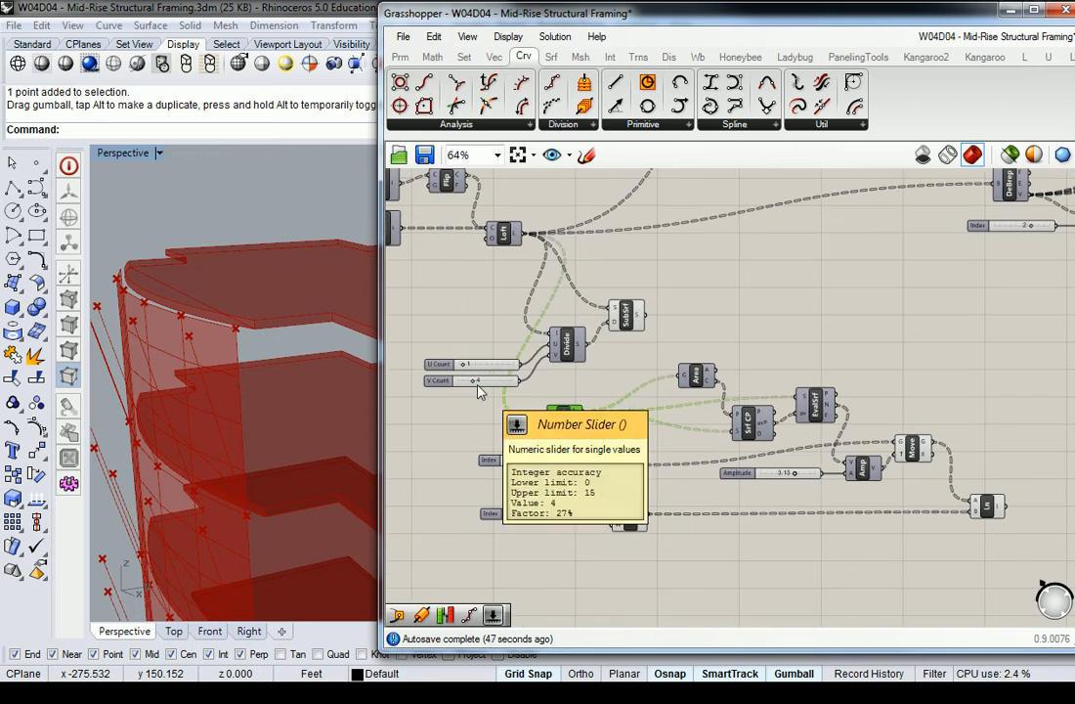
pyautogui.click(753, 338)
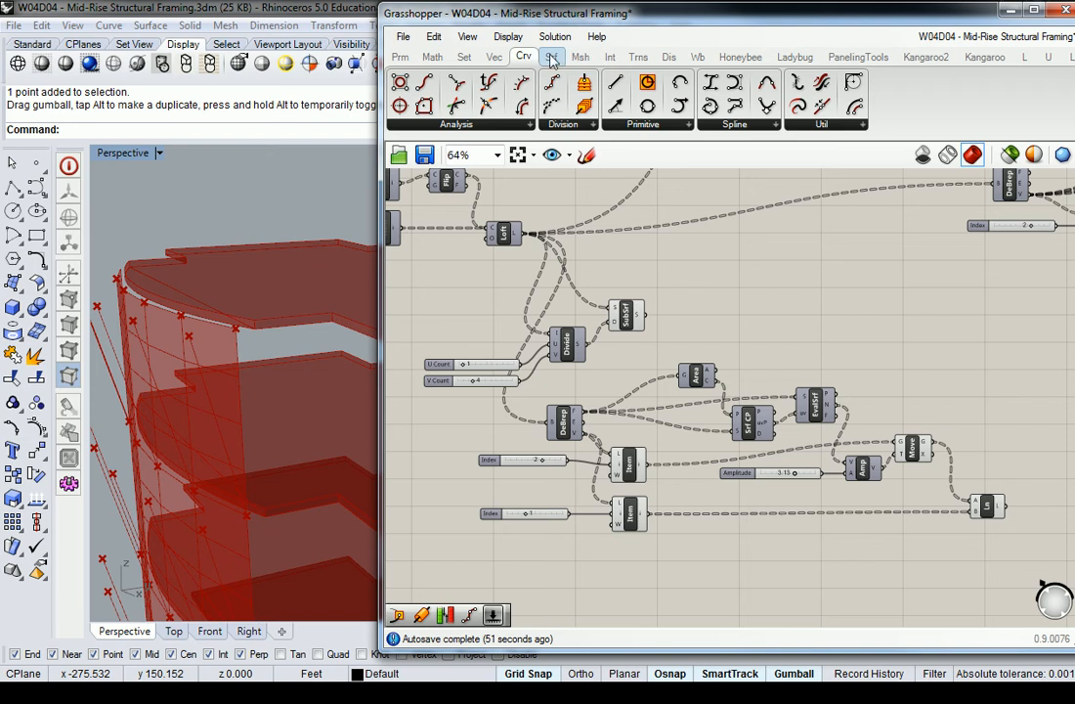
pyautogui.click(554, 86)
pyautogui.click(1043, 439)
pyautogui.moveTo(1044, 440); pyautogui.dragTo(963, 430, button='right')
pyautogui.moveTo(921, 497); pyautogui.dragTo(940, 413)
pyautogui.moveTo(956, 430); pyautogui.dragTo(961, 367)
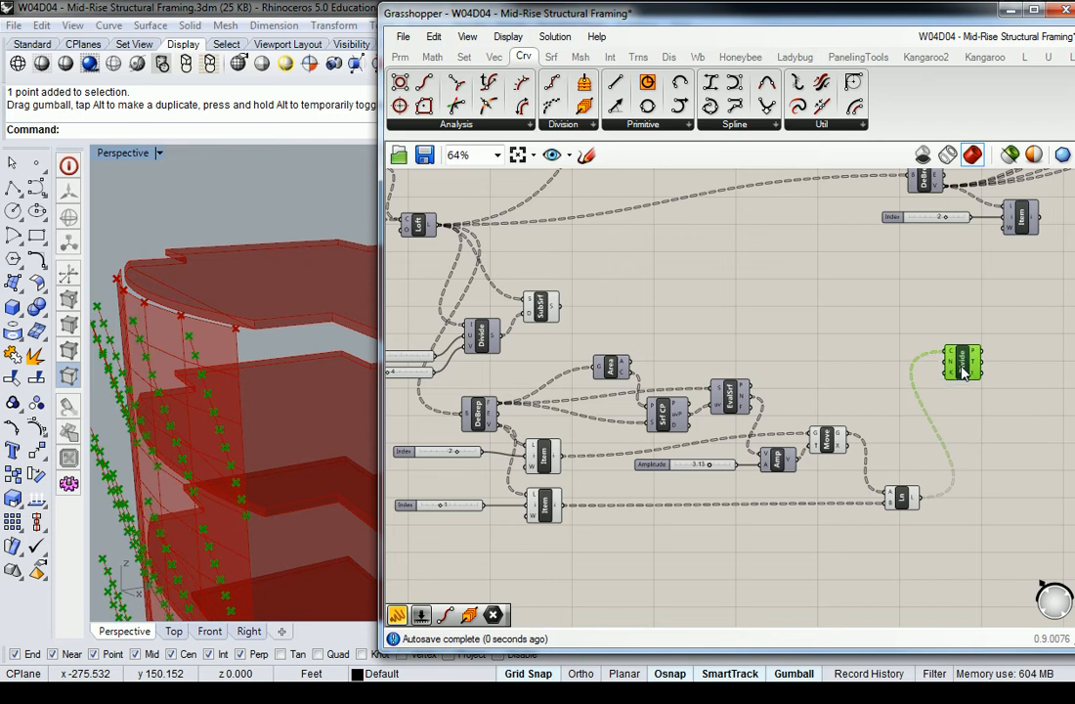
pyautogui.moveTo(633, 330); pyautogui.dragTo(647, 331, button='right')
pyautogui.click(782, 342)
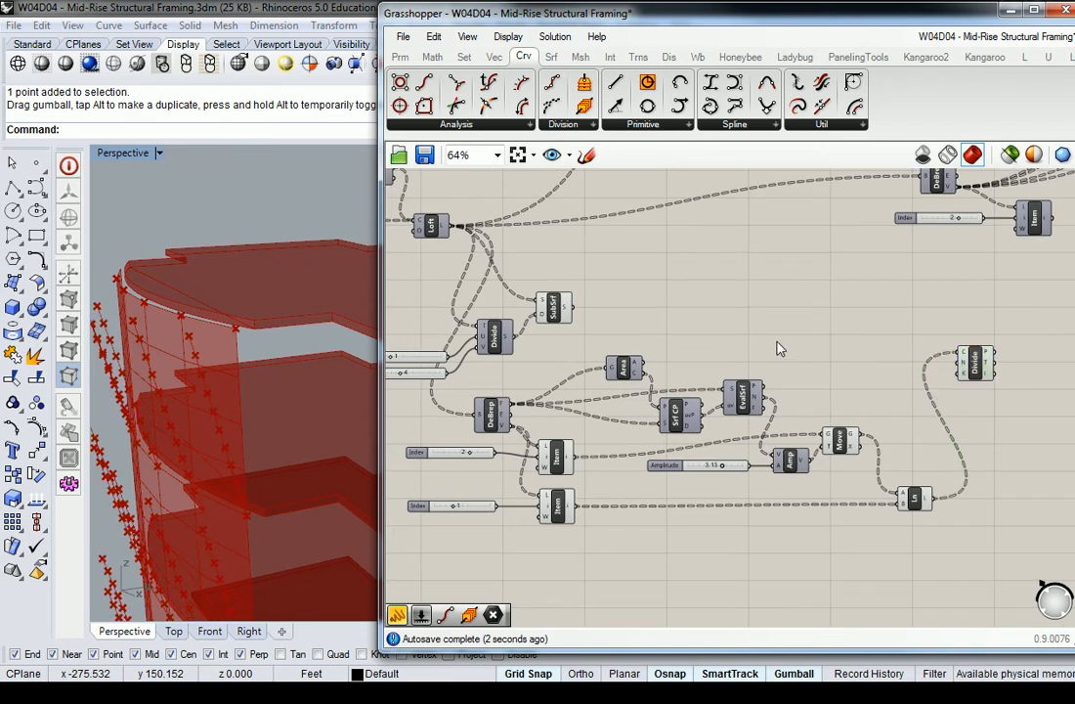
# - Wire the V Count slider into the Divide Curve's count input and move the Area component clear of the wire
pyautogui.moveTo(455, 381); pyautogui.dragTo(498, 375, button='right')
pyautogui.moveTo(488, 366); pyautogui.dragTo(1004, 347)
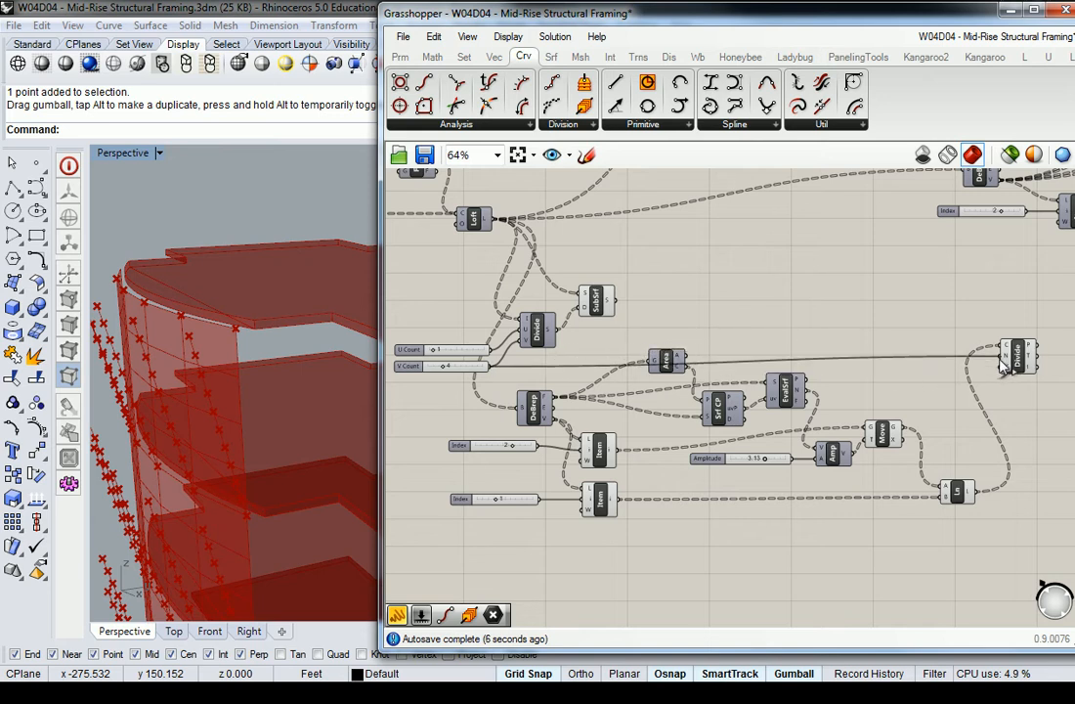
pyautogui.moveTo(280, 359); pyautogui.dragTo(321, 350, button='right')
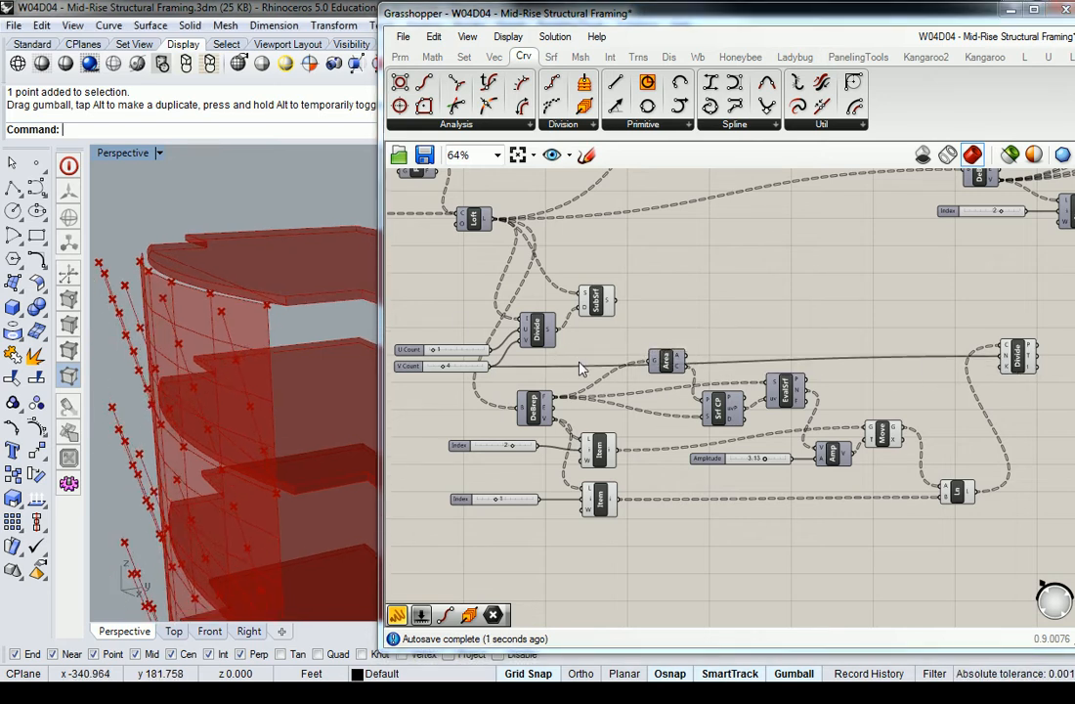
pyautogui.moveTo(669, 365); pyautogui.dragTo(620, 381)
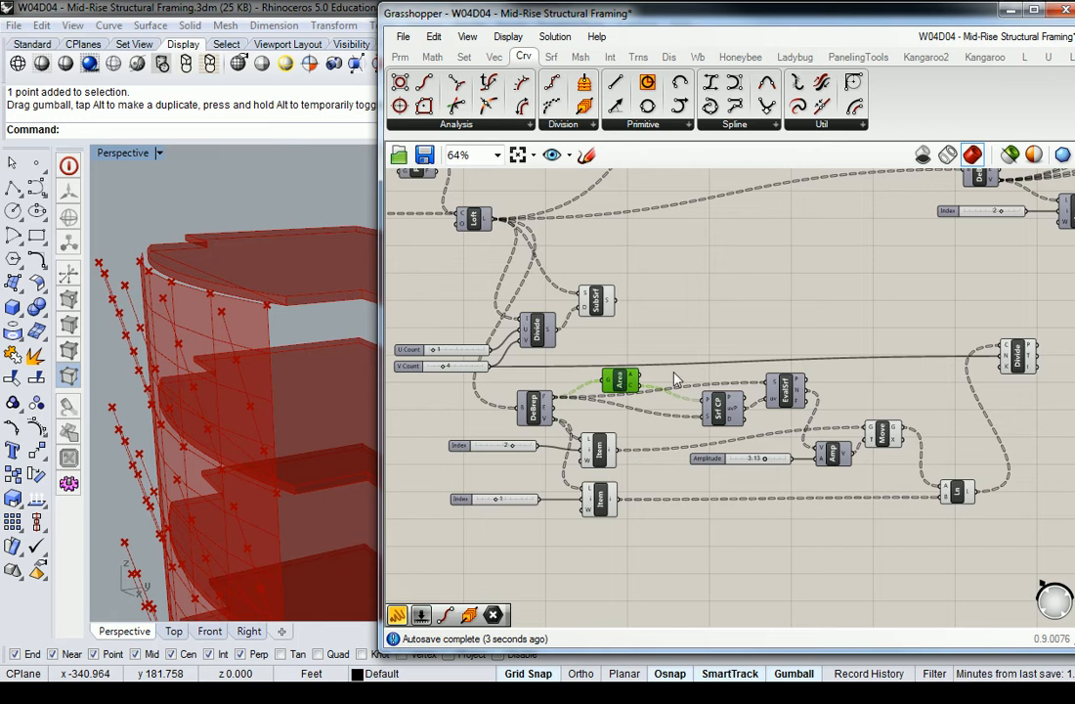
pyautogui.click(1021, 352)
pyautogui.moveTo(239, 368); pyautogui.dragTo(276, 358, button='right')
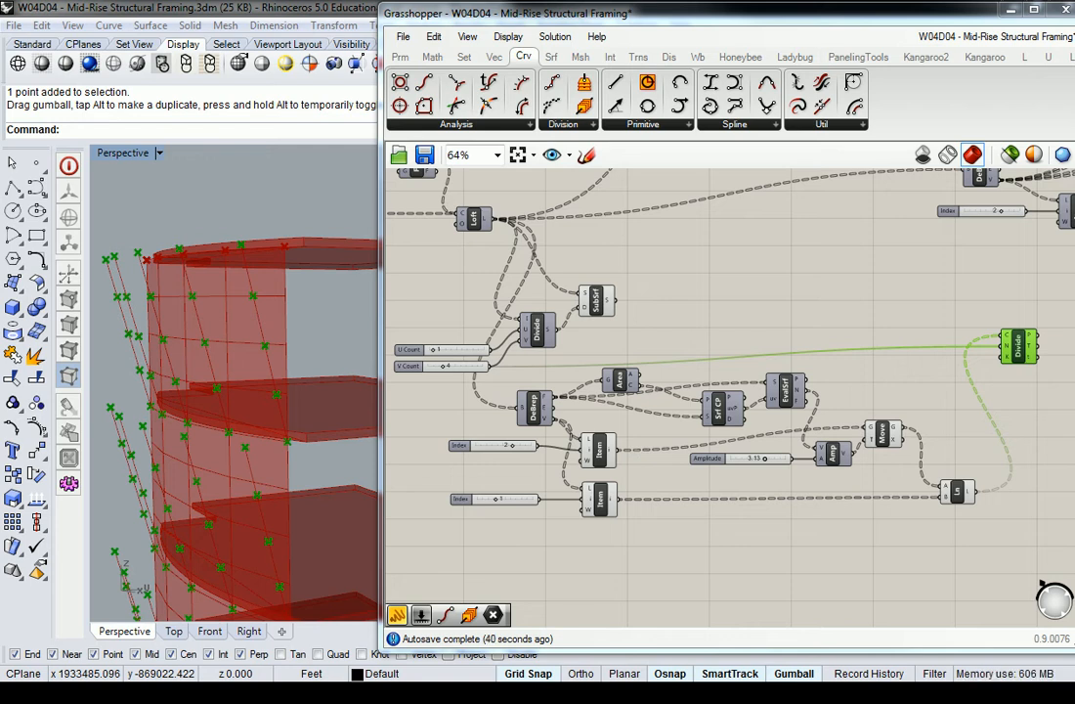
# - Add a Deconstruct Brep component beside SubSrf and feed it the sub-surfaces
pyautogui.click(598, 305)
pyautogui.click(657, 319)
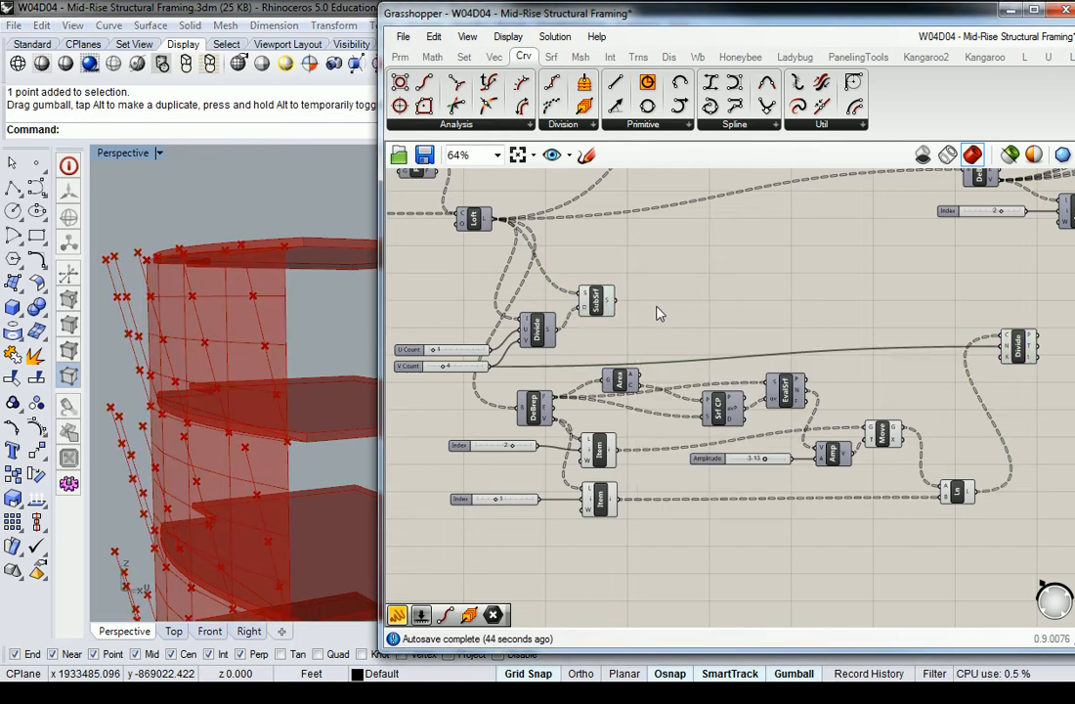
pyautogui.click(596, 303)
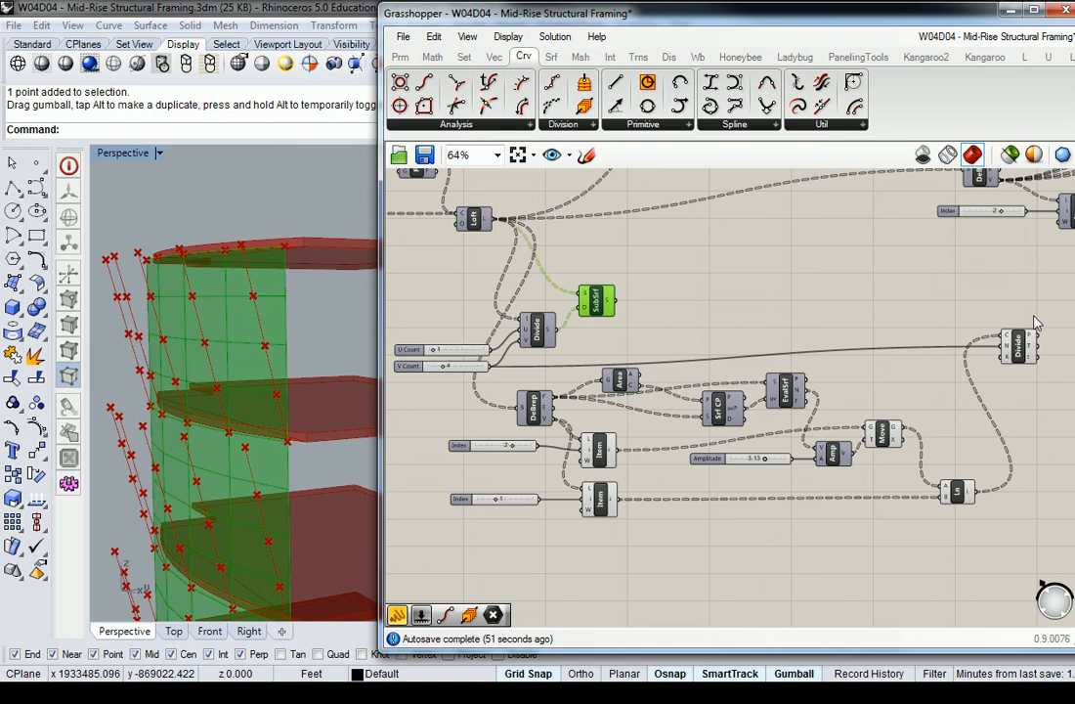
pyautogui.moveTo(1034, 337)
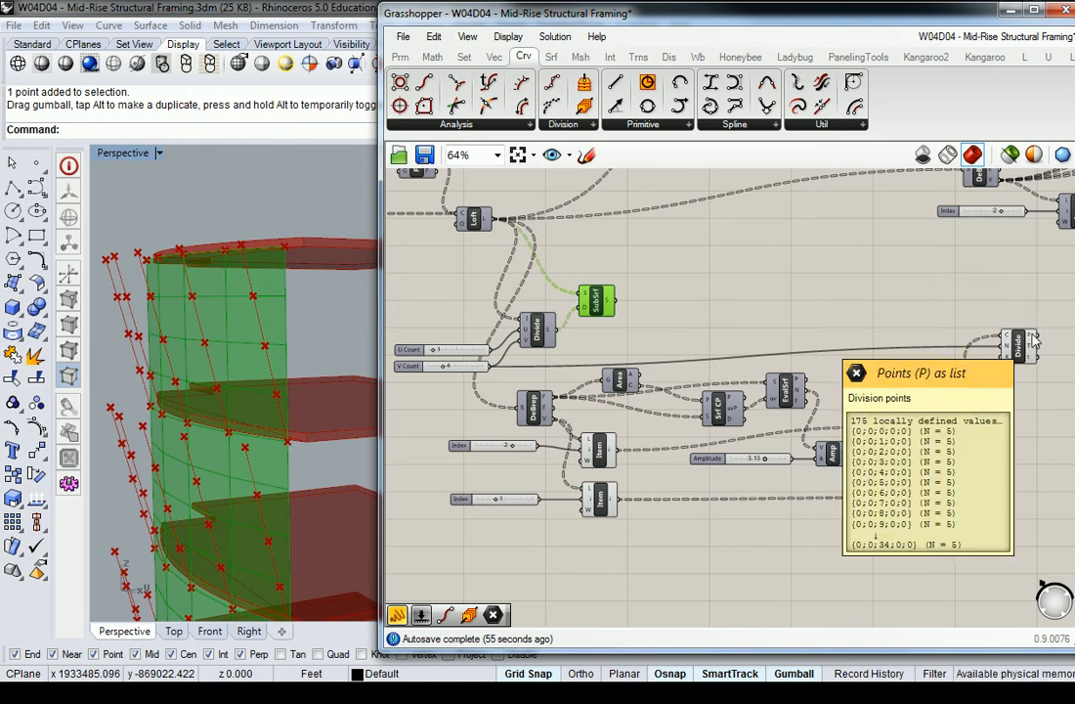
pyautogui.click(995, 310)
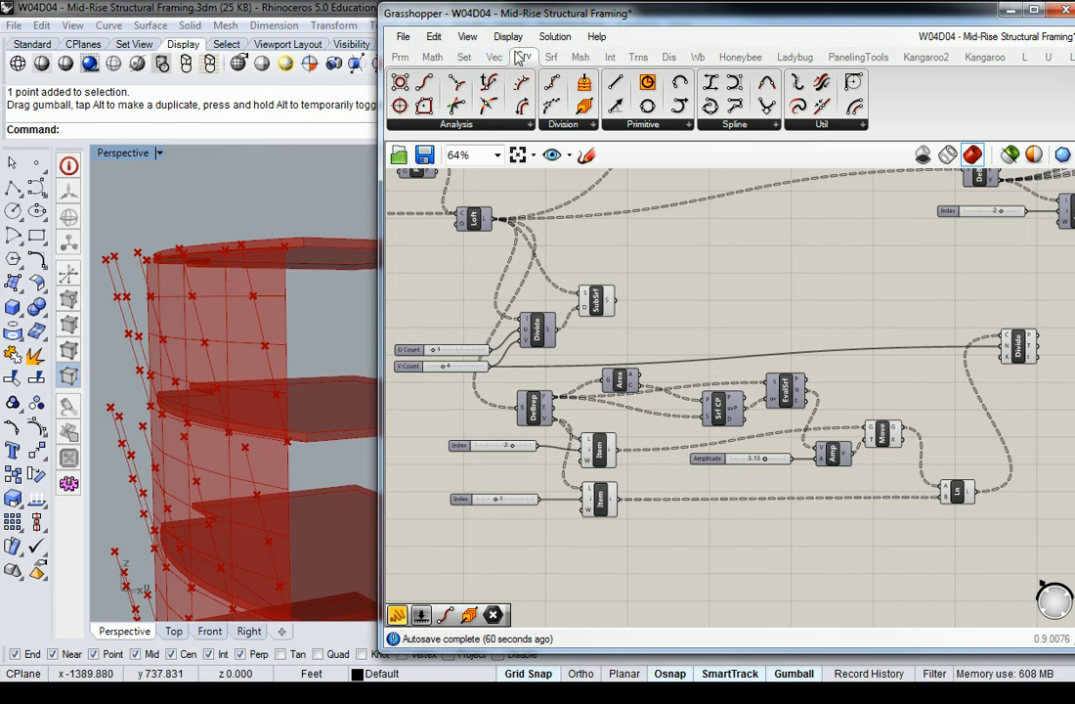
pyautogui.click(552, 56)
pyautogui.click(401, 107)
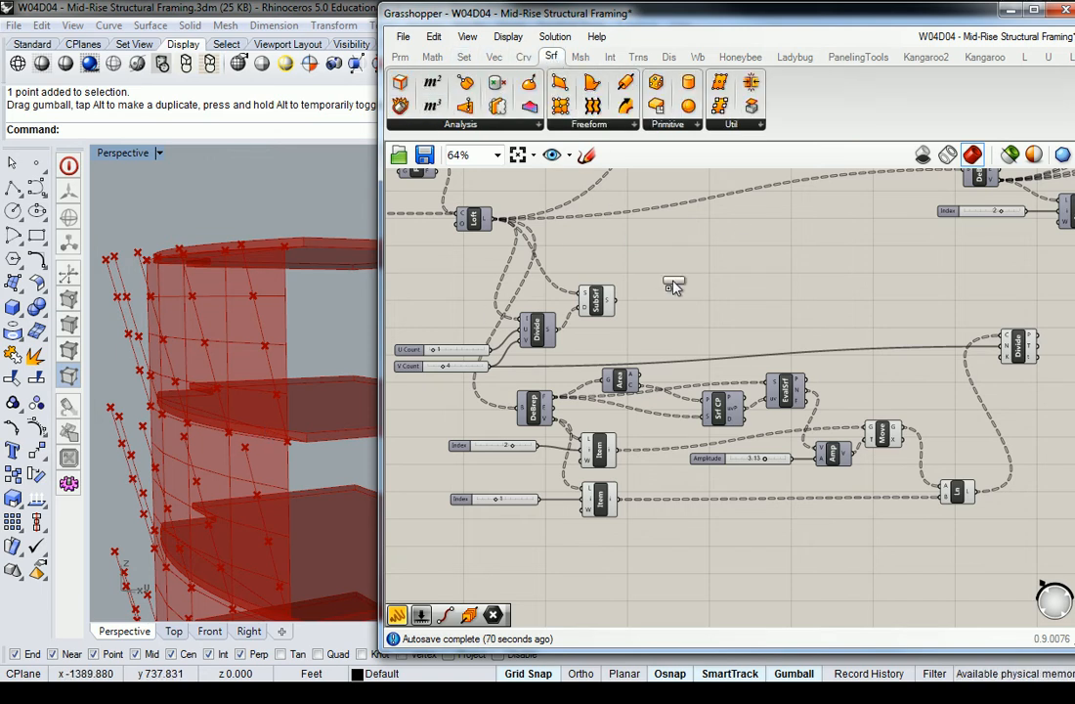
pyautogui.click(658, 302)
pyautogui.moveTo(614, 302); pyautogui.dragTo(661, 306)
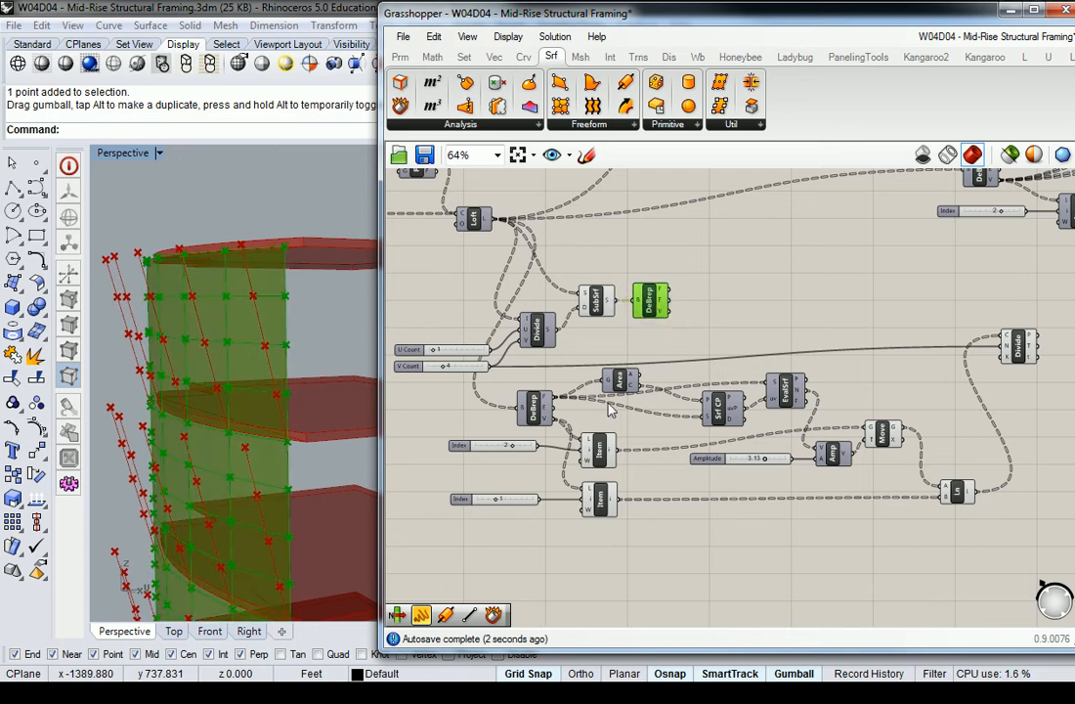
pyautogui.moveTo(606, 497); pyautogui.dragTo(628, 490, button='right')
# - Add a List Item component after the new Deconstruct Brep and feed its list input with the vertices
pyautogui.moveTo(308, 269); pyautogui.dragTo(162, 244, button='right')
pyautogui.scroll(3, 300, 353)
pyautogui.moveTo(890, 321); pyautogui.dragTo(947, 313, button='right')
pyautogui.moveTo(217, 278); pyautogui.dragTo(307, 343, button='right')
pyautogui.click(810, 294)
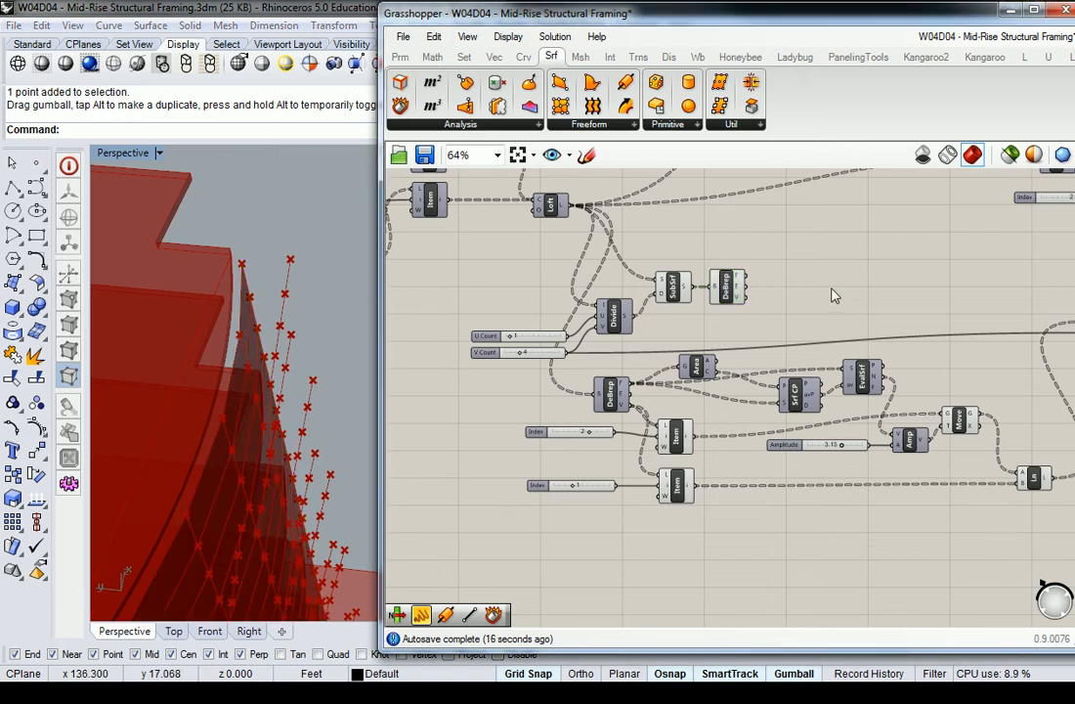
pyautogui.scroll(3, 788, 250)
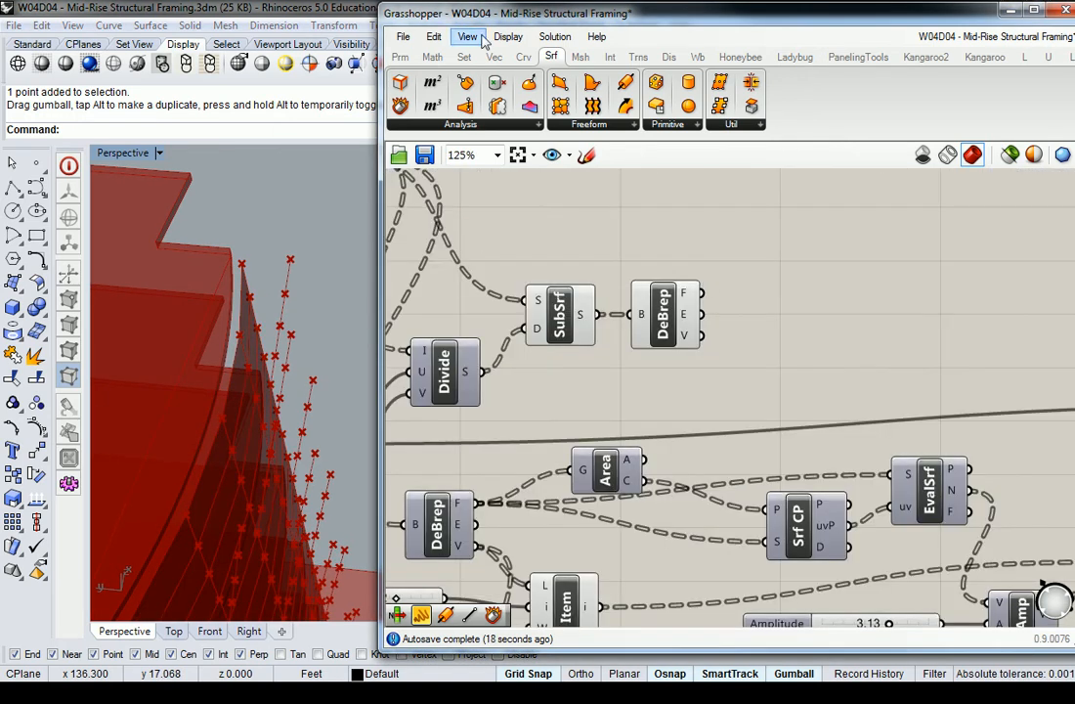
pyautogui.click(464, 57)
pyautogui.click(441, 124)
pyautogui.moveTo(430, 176); pyautogui.dragTo(843, 324)
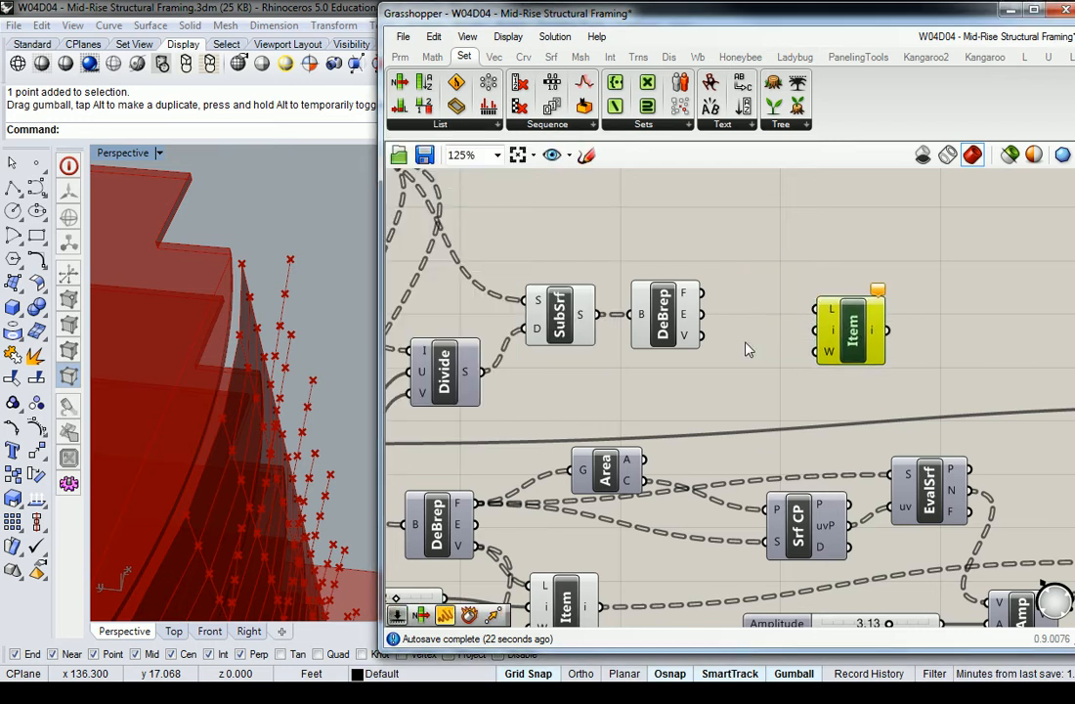
pyautogui.moveTo(701, 335); pyautogui.dragTo(812, 352)
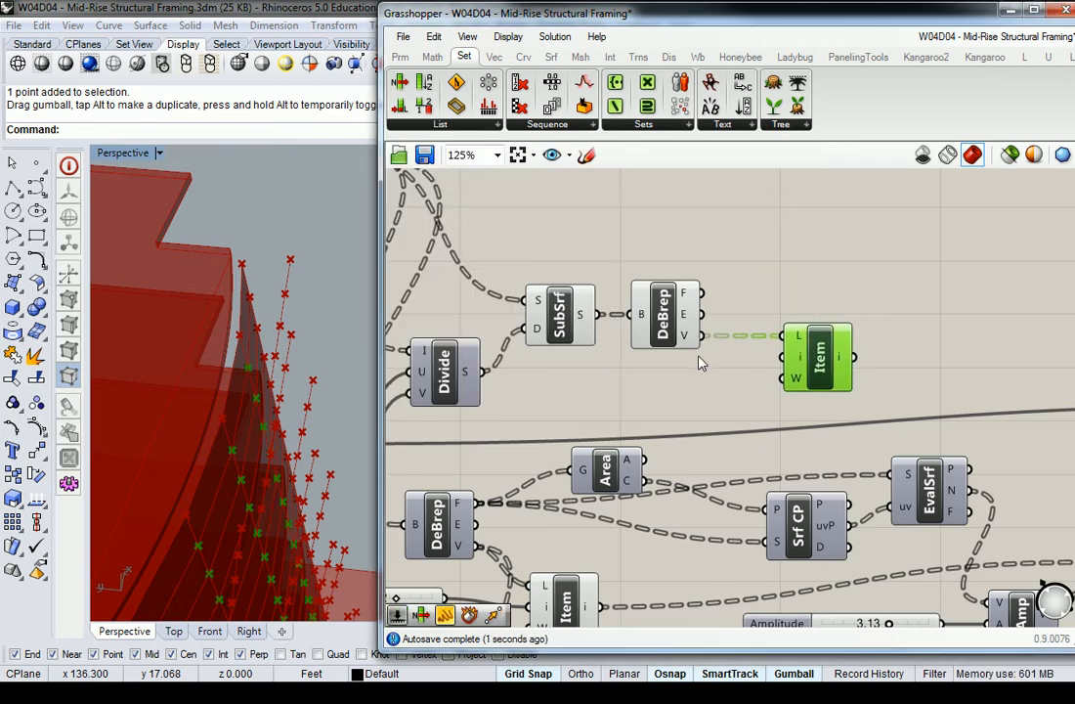
# - Add an integer slider to the new List Item's index input and set it to 3
pyautogui.moveTo(785, 389); pyautogui.dragTo(769, 389, button='right')
pyautogui.doubleClick(666, 379)
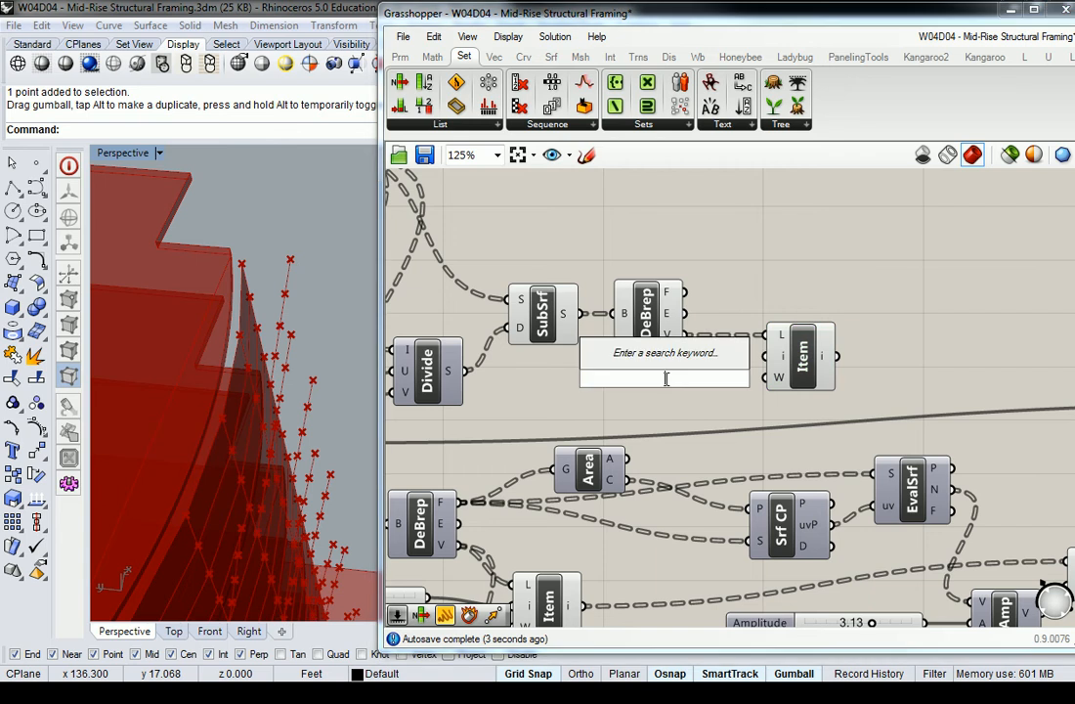
pyautogui.write('0')
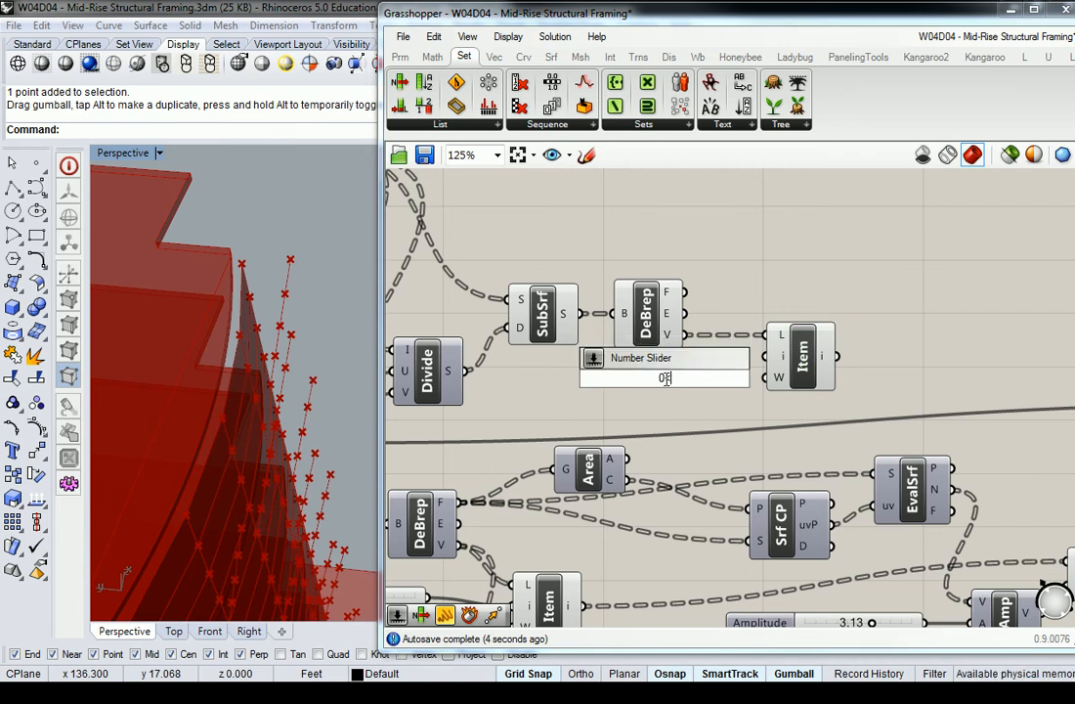
pyautogui.press('Return')
pyautogui.moveTo(707, 377); pyautogui.dragTo(767, 355)
pyautogui.click(804, 363)
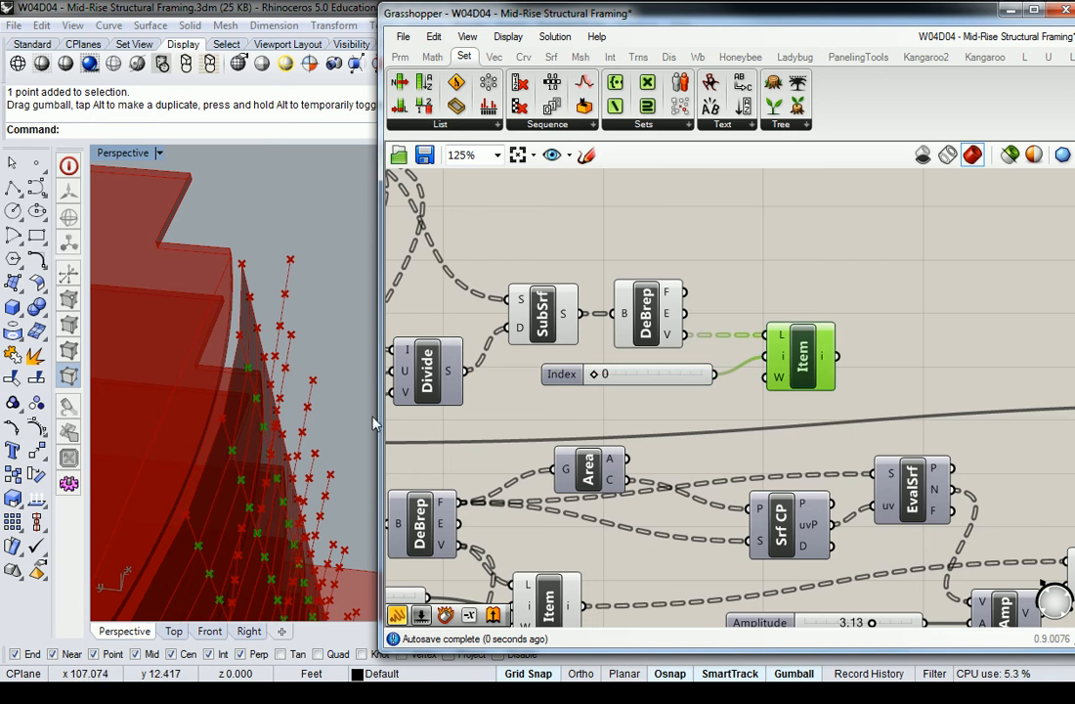
pyautogui.moveTo(215, 403); pyautogui.dragTo(279, 340, button='right')
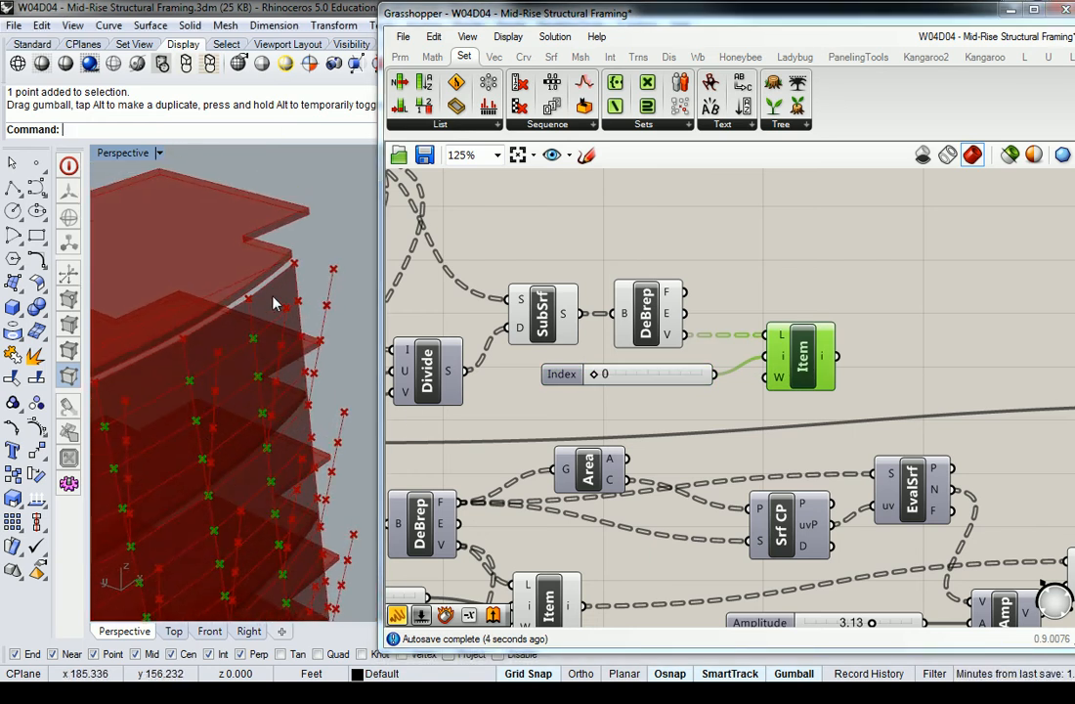
pyautogui.moveTo(593, 374); pyautogui.dragTo(687, 383)
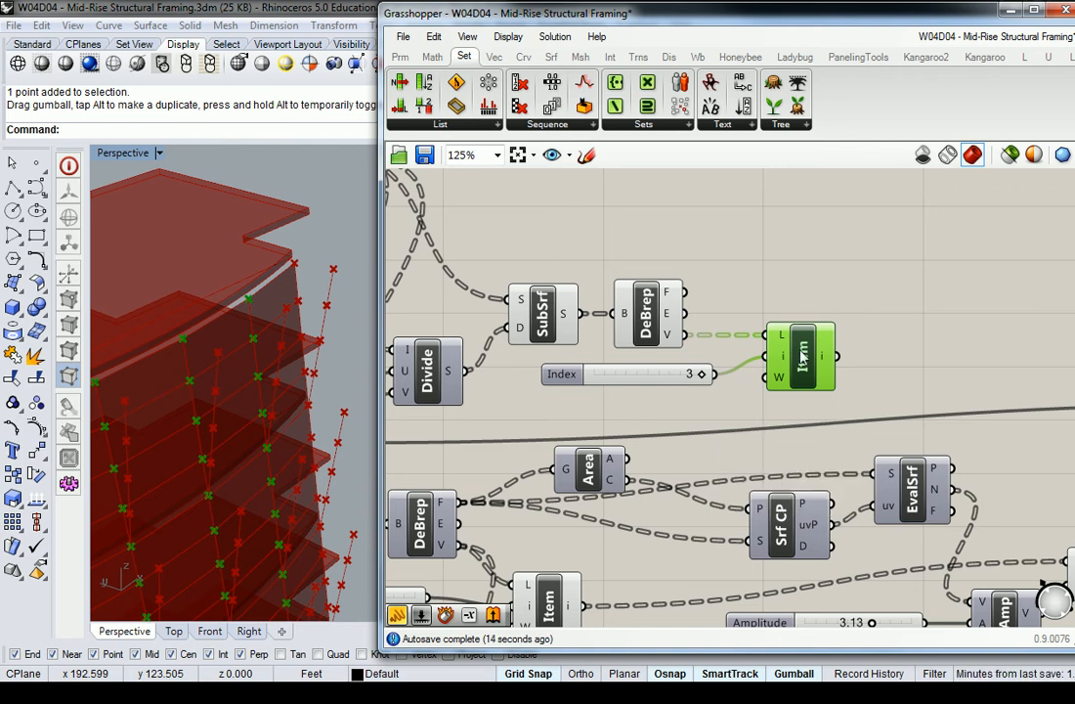
# - Duplicate the List Item with its index slider above the original and set the copy's index to 2
pyautogui.moveTo(801, 358); pyautogui.dragTo(774, 364, button='right')
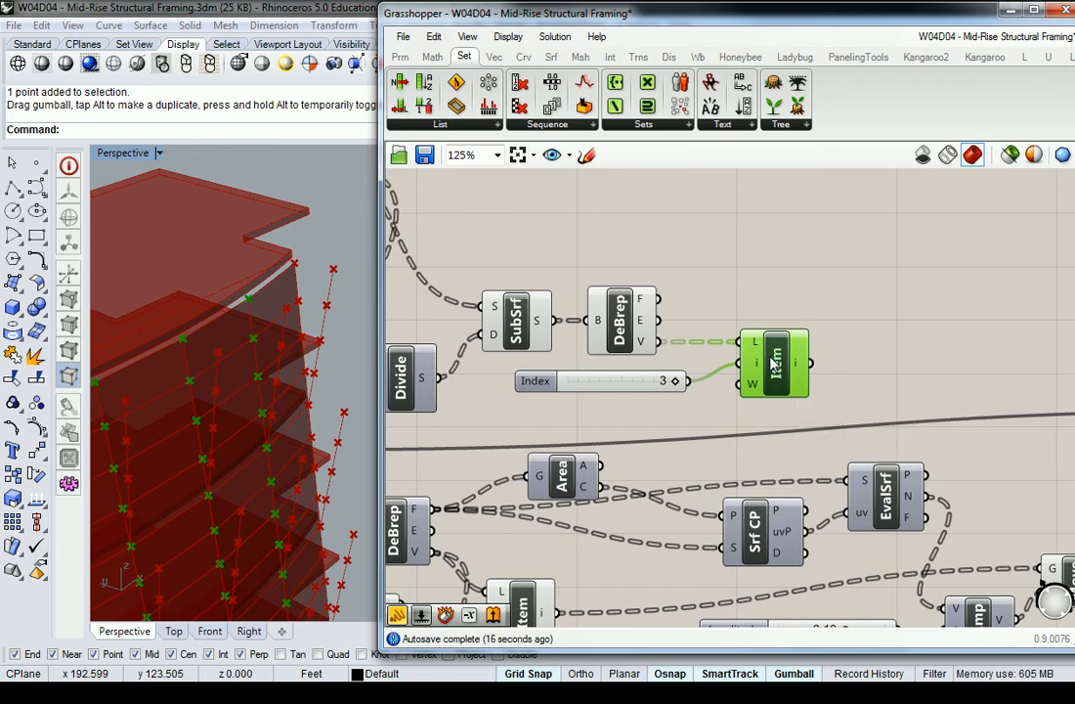
pyautogui.keyDown('shift'); pyautogui.click(602, 383); pyautogui.keyUp('shift')
pyautogui.hotkey('ctrl', 'c')
pyautogui.hotkey('ctrl', 'v')
pyautogui.moveTo(788, 375); pyautogui.dragTo(788, 233)
pyautogui.click(875, 253)
pyautogui.moveTo(639, 253)
pyautogui.mouseDown()
pyautogui.moveTo(632, 240)
pyautogui.moveTo(655, 240)
pyautogui.mouseUp()
pyautogui.click(763, 240)
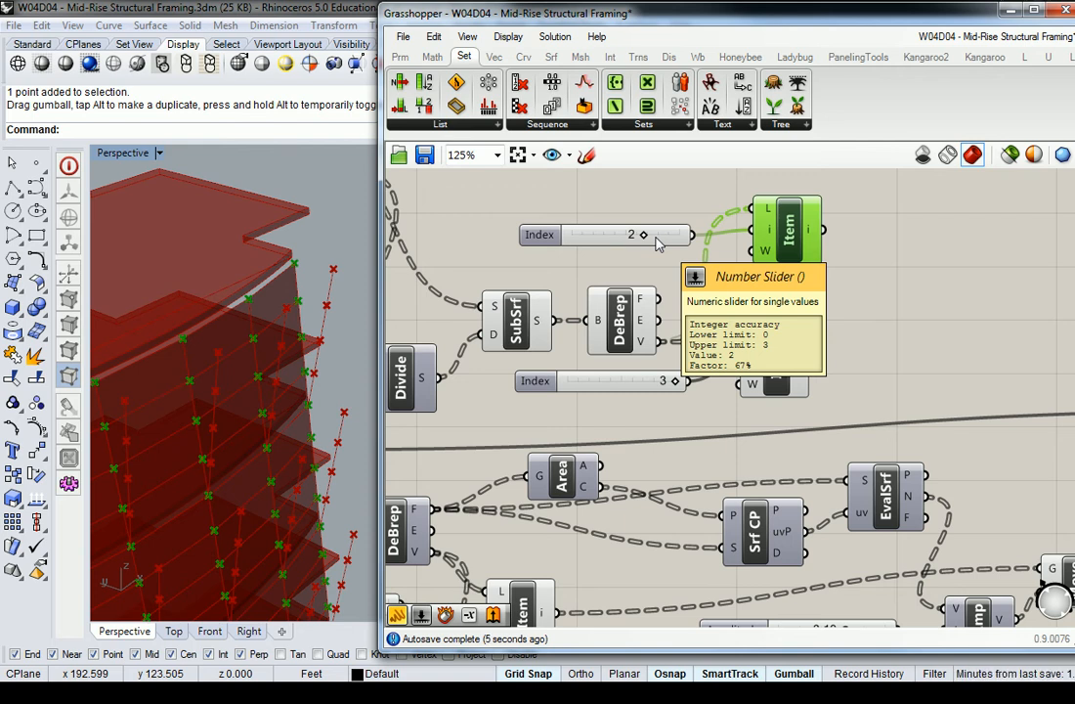
# - Add a List Item component beside the Divide Curve component and feed its list input with the division points
pyautogui.scroll(-5, 702, 238)
pyautogui.scroll(3, 703, 328)
pyautogui.moveTo(915, 367); pyautogui.dragTo(919, 392)
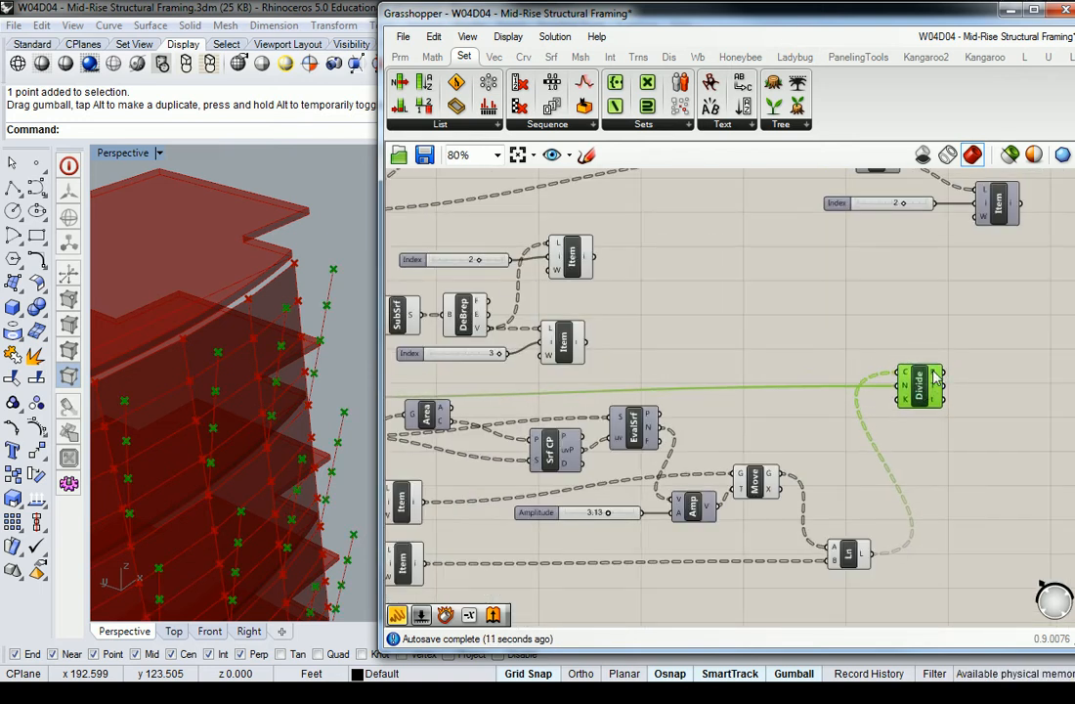
pyautogui.moveTo(935, 376)
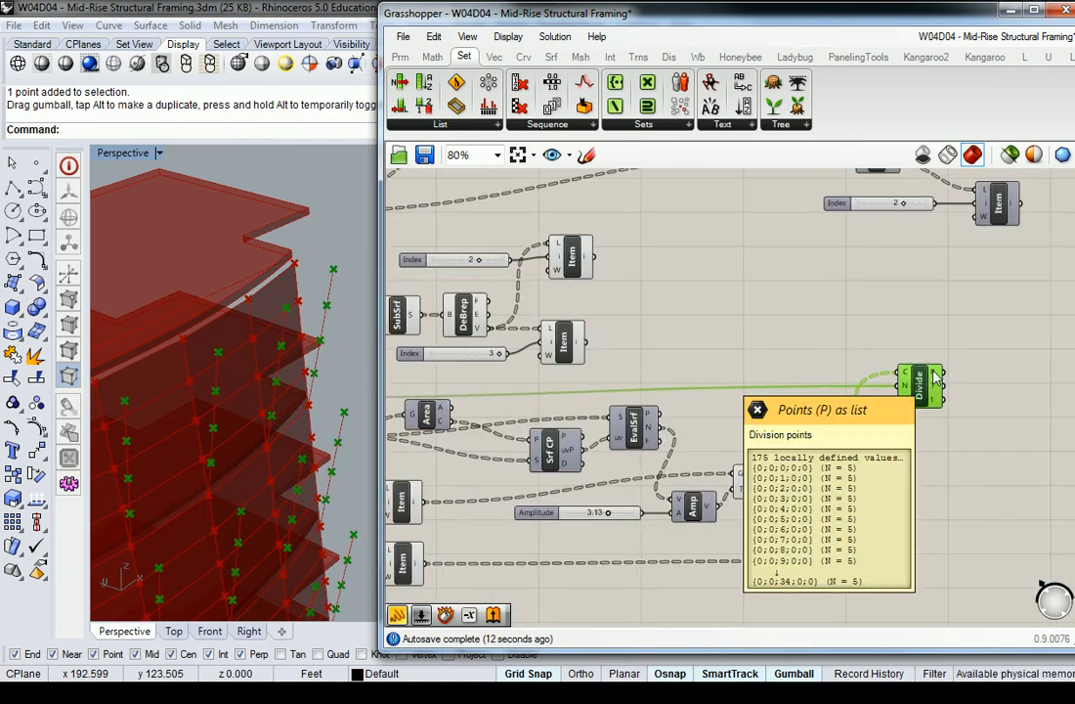
pyautogui.click(775, 336)
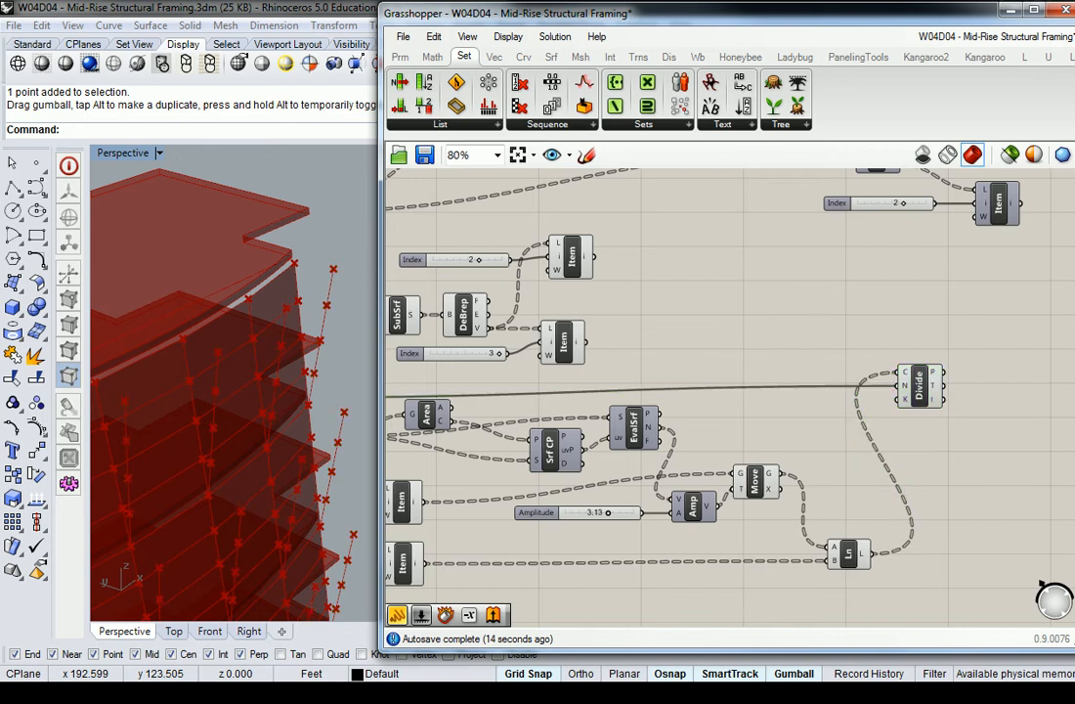
pyautogui.click(430, 61)
pyautogui.click(467, 59)
pyautogui.click(442, 126)
pyautogui.click(437, 176)
pyautogui.click(987, 376)
pyautogui.moveTo(985, 379); pyautogui.dragTo(1023, 396)
pyautogui.moveTo(945, 372); pyautogui.dragTo(997, 357)
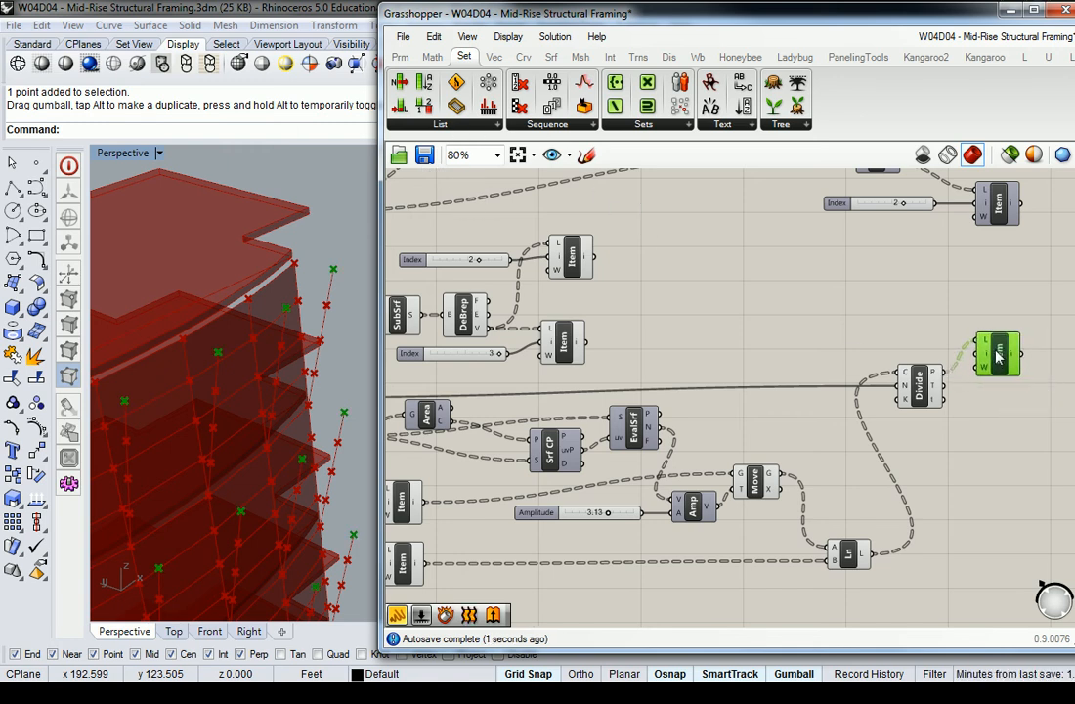
# - Add a number slider with value 0 and wire it to the index input of the division points' List Item
pyautogui.doubleClick(868, 351)
pyautogui.write('0<')
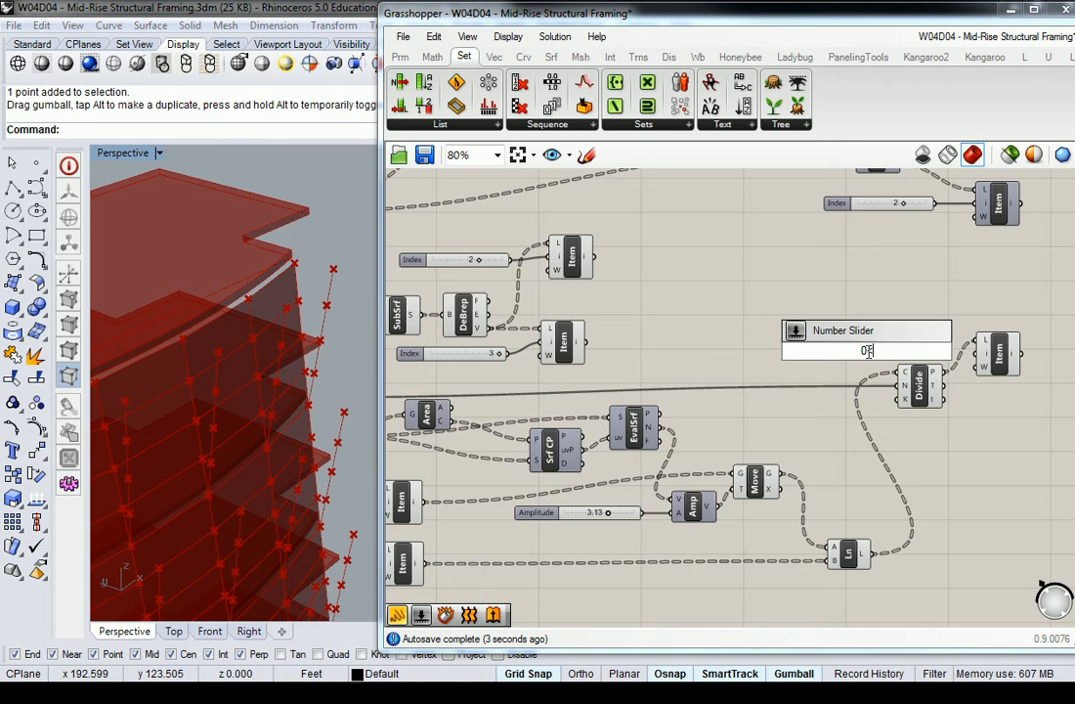
pyautogui.press('Return')
pyautogui.moveTo(924, 350); pyautogui.dragTo(981, 352)
pyautogui.click(997, 359)
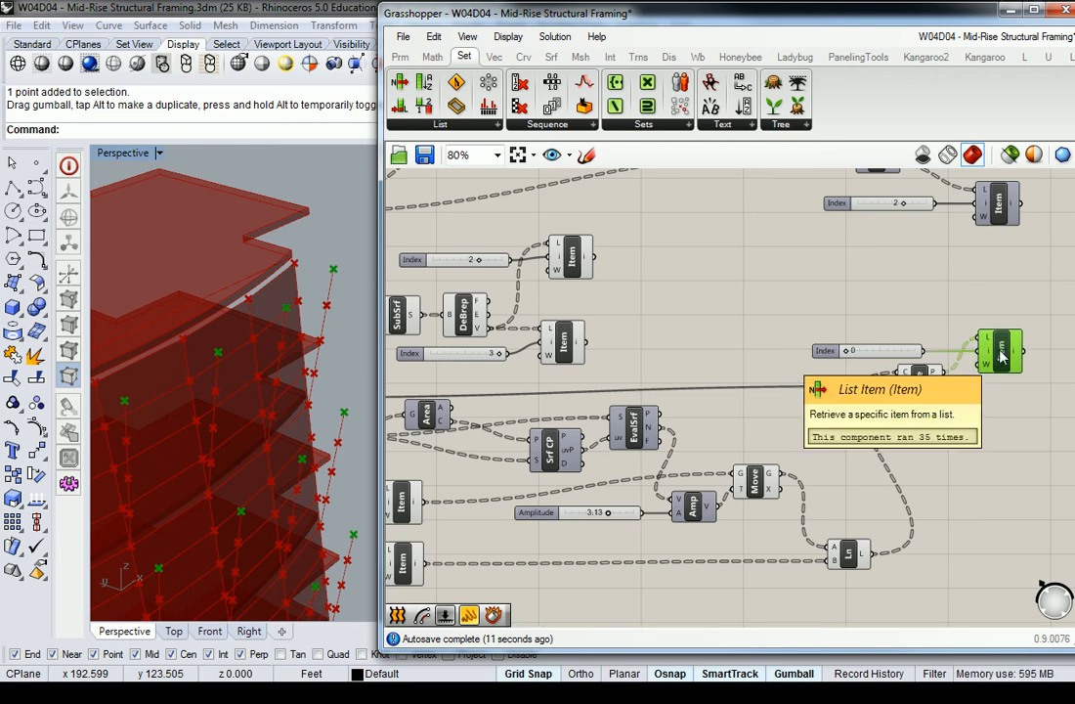
pyautogui.click(528, 59)
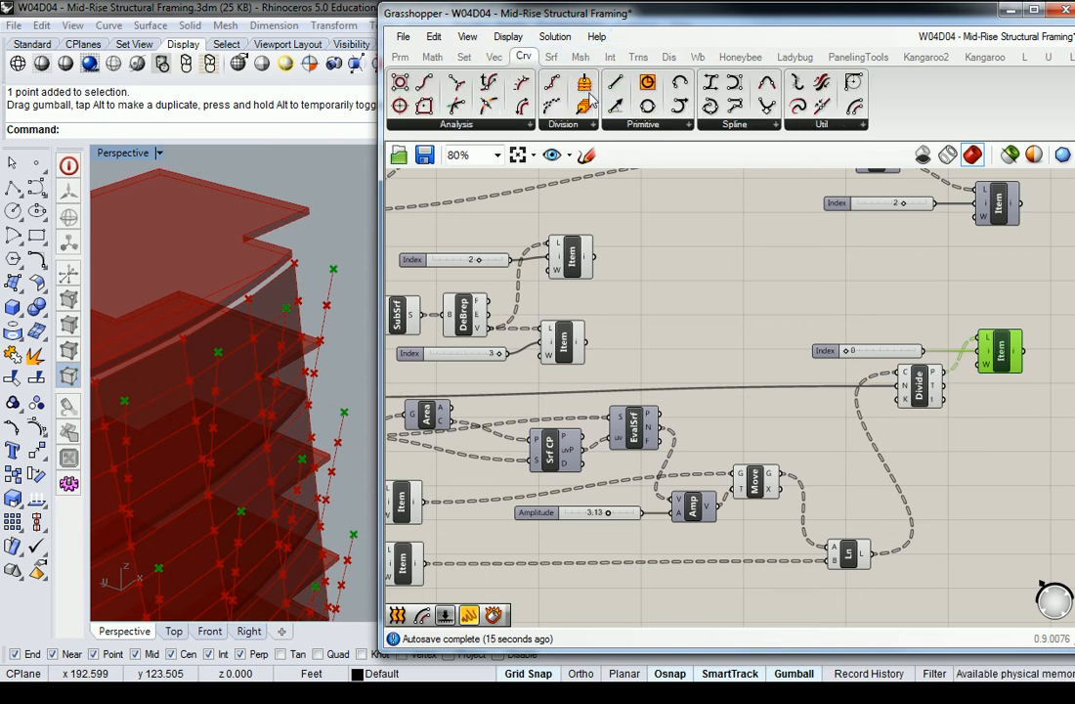
# - Add a 4Point Surface component and feed its corners A and B with the sub-surface vertices at index 2 and index 3
pyautogui.click(903, 306)
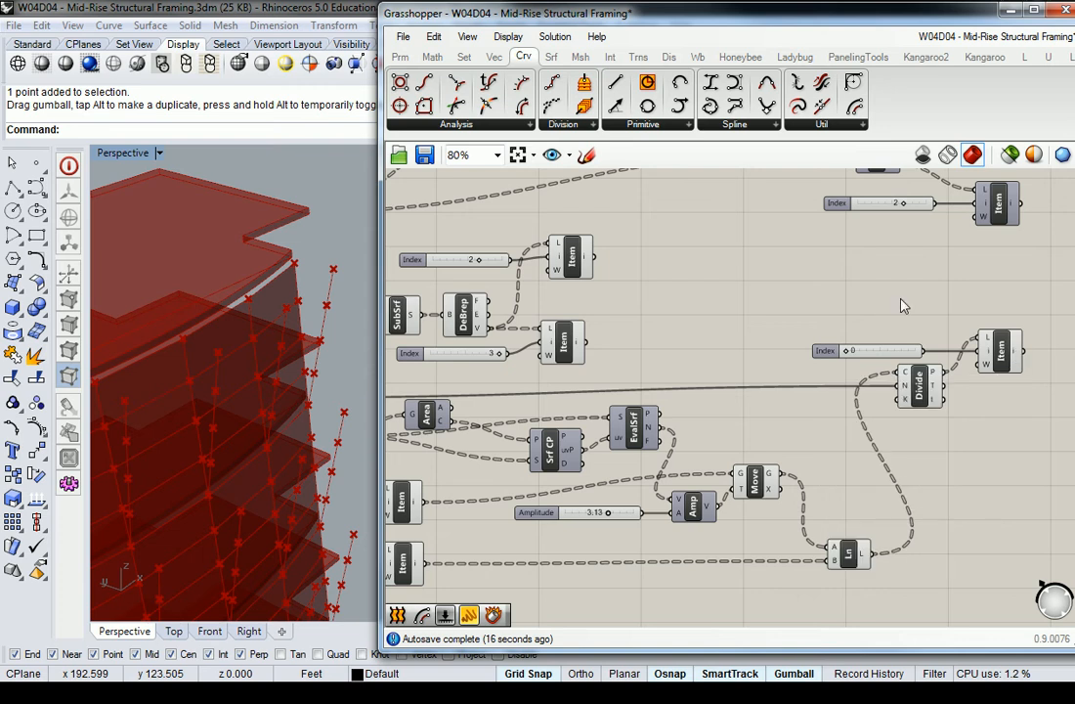
pyautogui.click(551, 56)
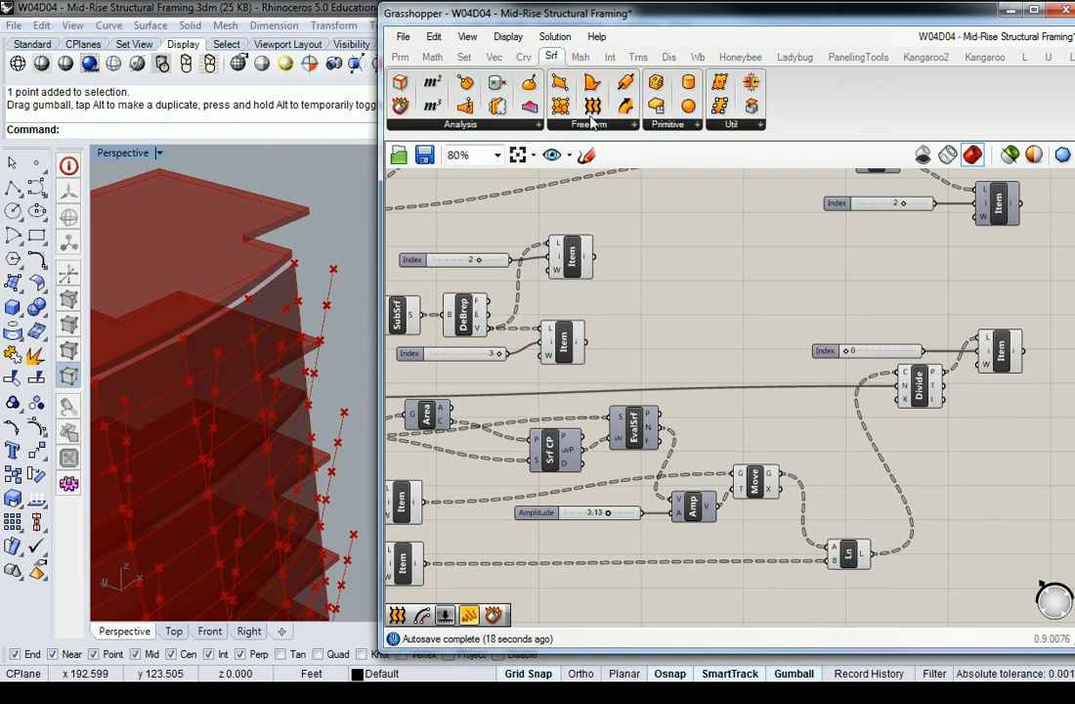
pyautogui.click(591, 123)
pyautogui.moveTo(569, 157); pyautogui.dragTo(1046, 314)
pyautogui.moveTo(1046, 315); pyautogui.dragTo(975, 319, button='right')
pyautogui.moveTo(981, 322); pyautogui.dragTo(995, 322)
pyautogui.moveTo(519, 264); pyautogui.dragTo(962, 307)
pyautogui.moveTo(509, 344); pyautogui.dragTo(974, 310)
# - Try feeding corner C of the 4Point Surface with the division points' List Item, inspect the surfaces, and undo that wire
pyautogui.moveTo(947, 353); pyautogui.dragTo(975, 340)
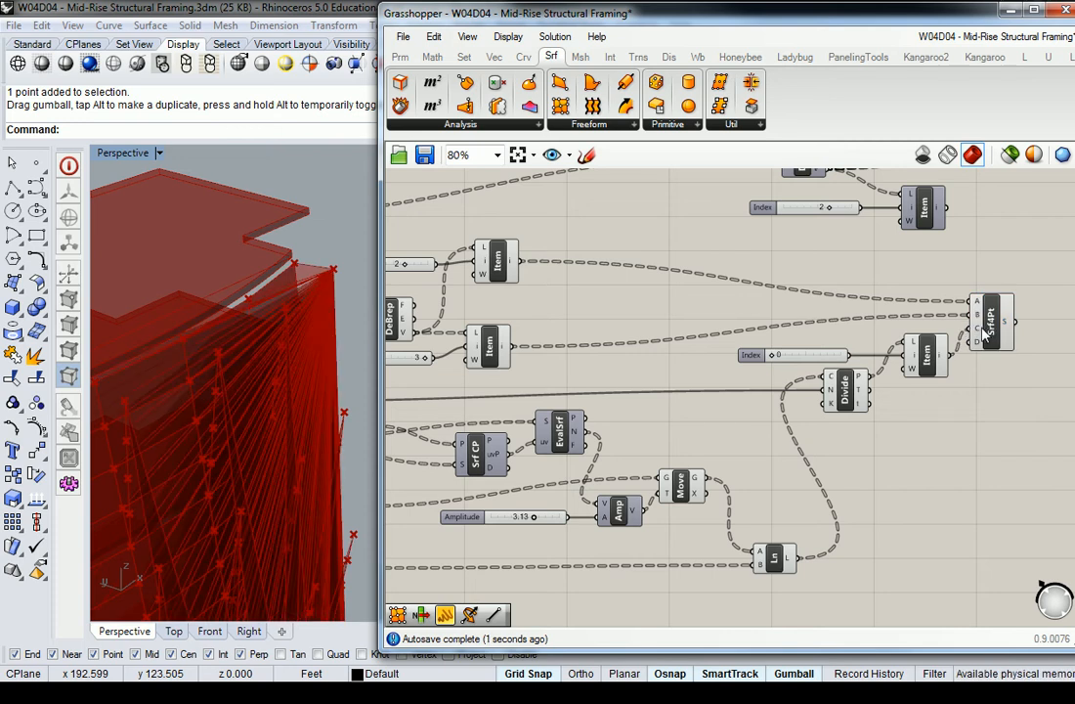
pyautogui.moveTo(975, 333)
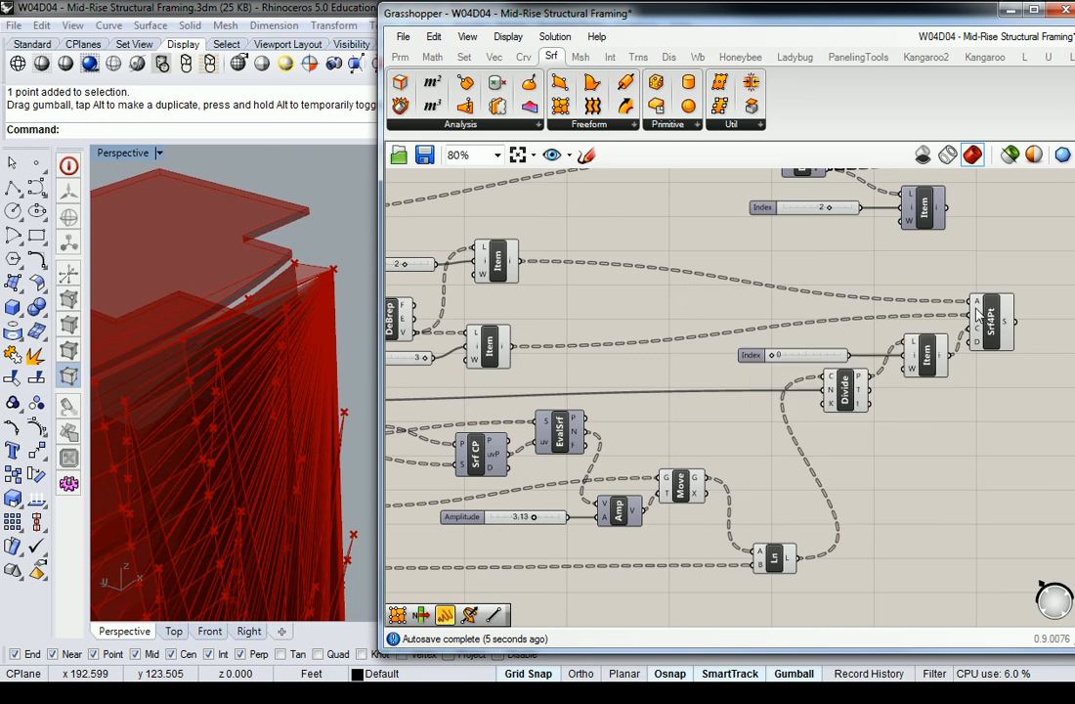
pyautogui.moveTo(751, 291); pyautogui.dragTo(982, 272, button='right')
pyautogui.moveTo(246, 304); pyautogui.dragTo(225, 255, button='right')
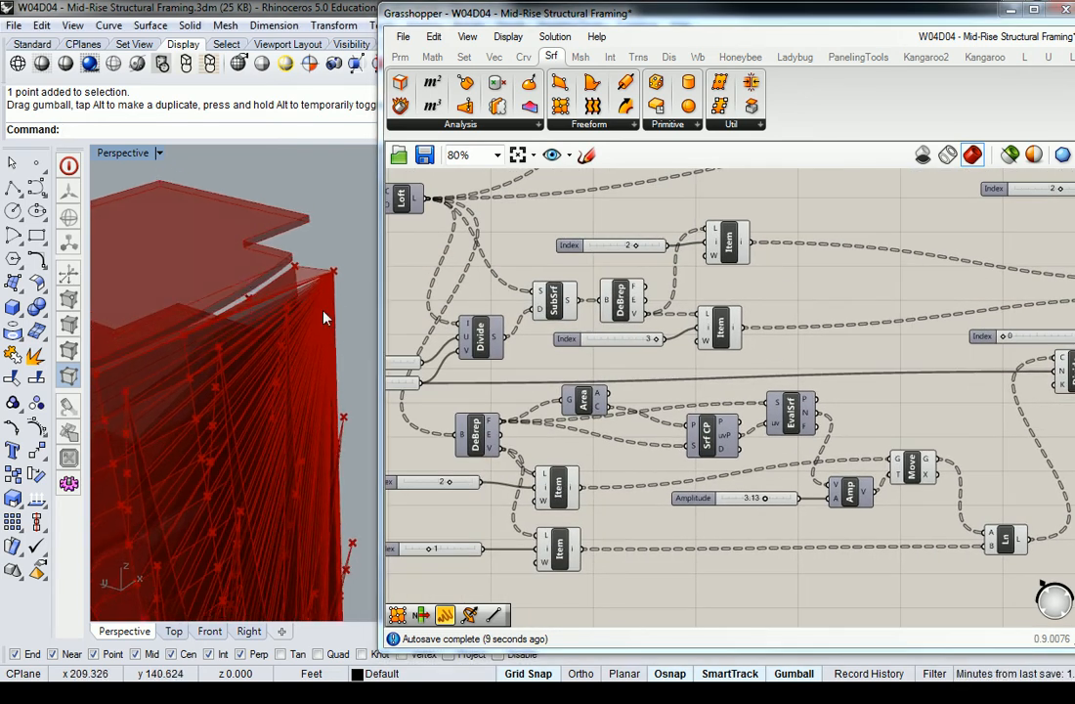
pyautogui.moveTo(838, 299); pyautogui.dragTo(742, 317, button='right')
pyautogui.moveTo(274, 310)
pyautogui.mouseDown(button='right')
pyautogui.moveTo(270, 335)
pyautogui.moveTo(301, 330)
pyautogui.mouseUp(button='right')
pyautogui.moveTo(473, 317); pyautogui.dragTo(544, 315, button='right')
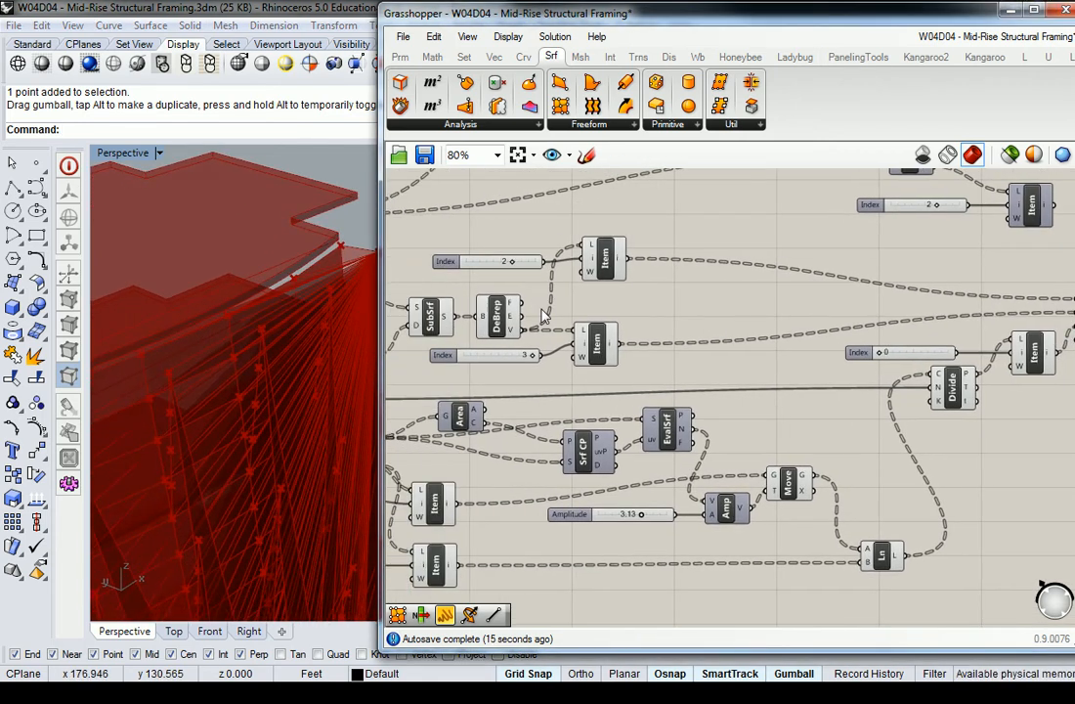
pyautogui.moveTo(515, 332)
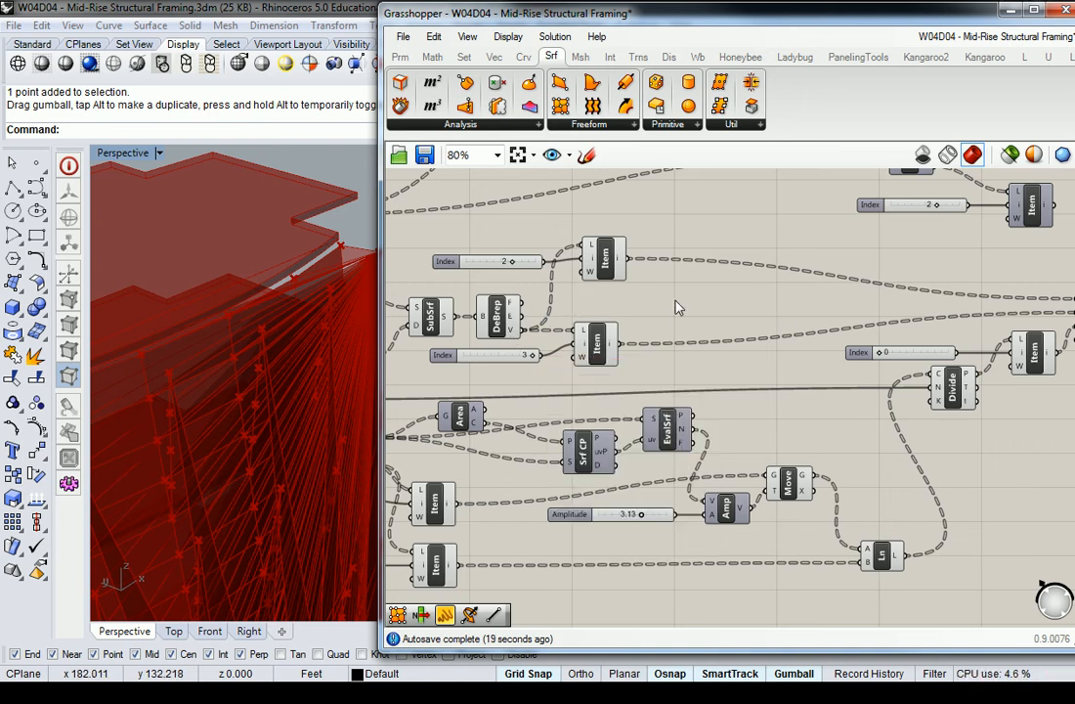
pyautogui.hotkey('ctrl', 'z')
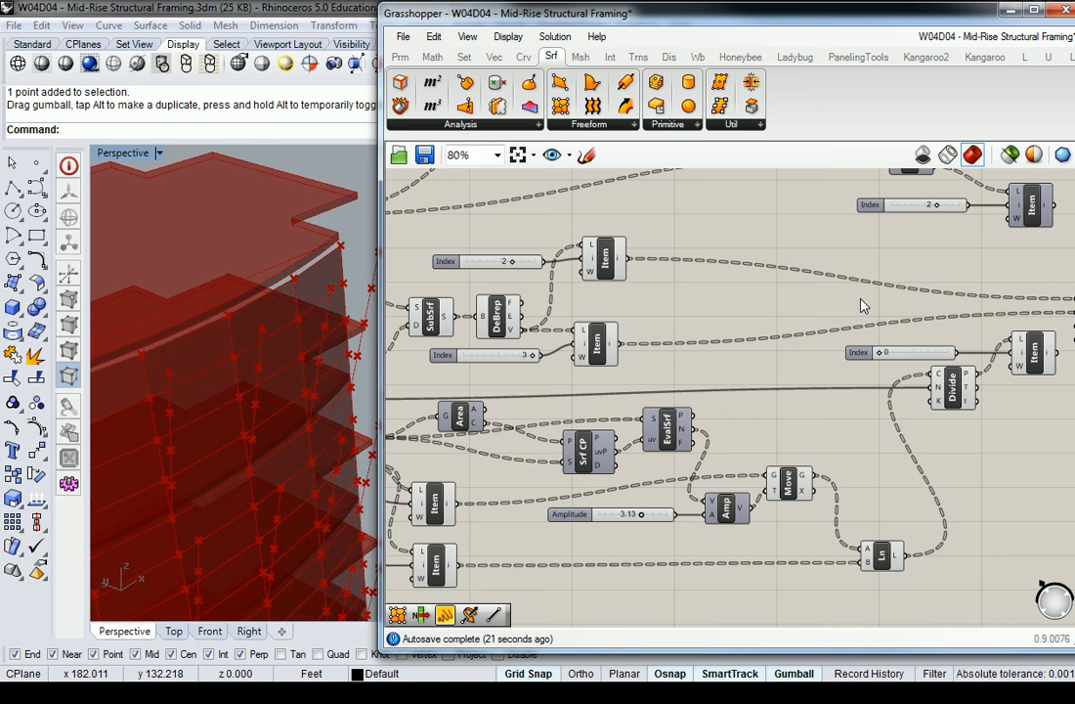
# - Compare the data tree structures of the sub-surface Deconstruct Brep outputs, the vertex List Items and the division points' List Item
pyautogui.moveTo(943, 303); pyautogui.dragTo(840, 303, button='right')
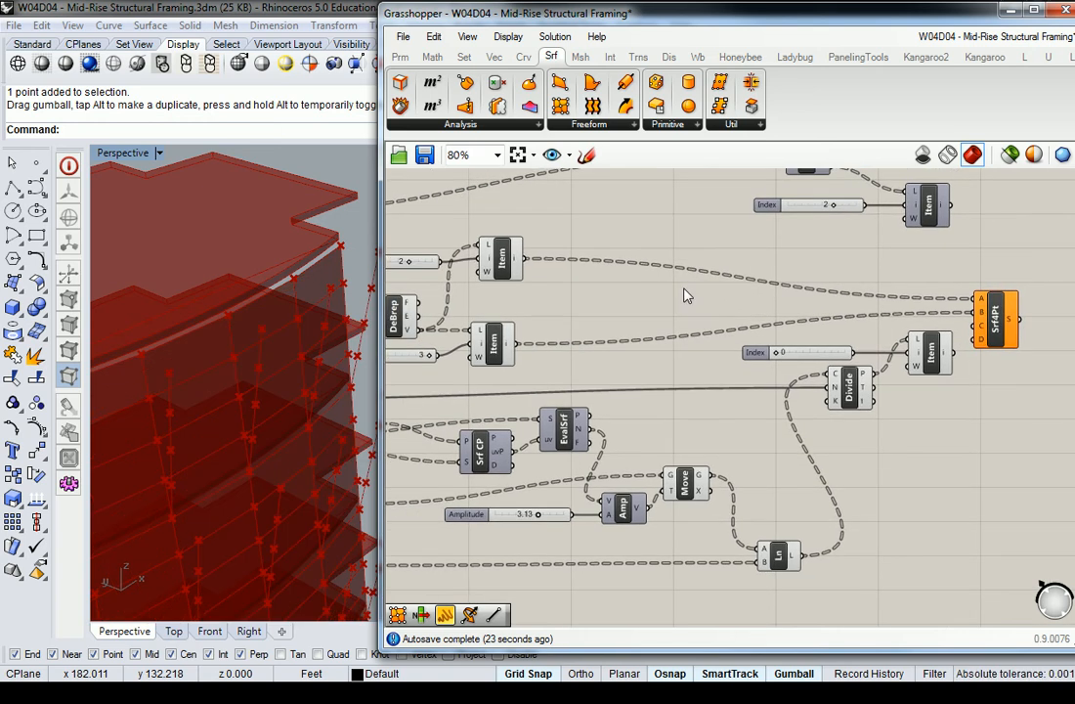
pyautogui.moveTo(323, 306); pyautogui.dragTo(301, 322, button='right')
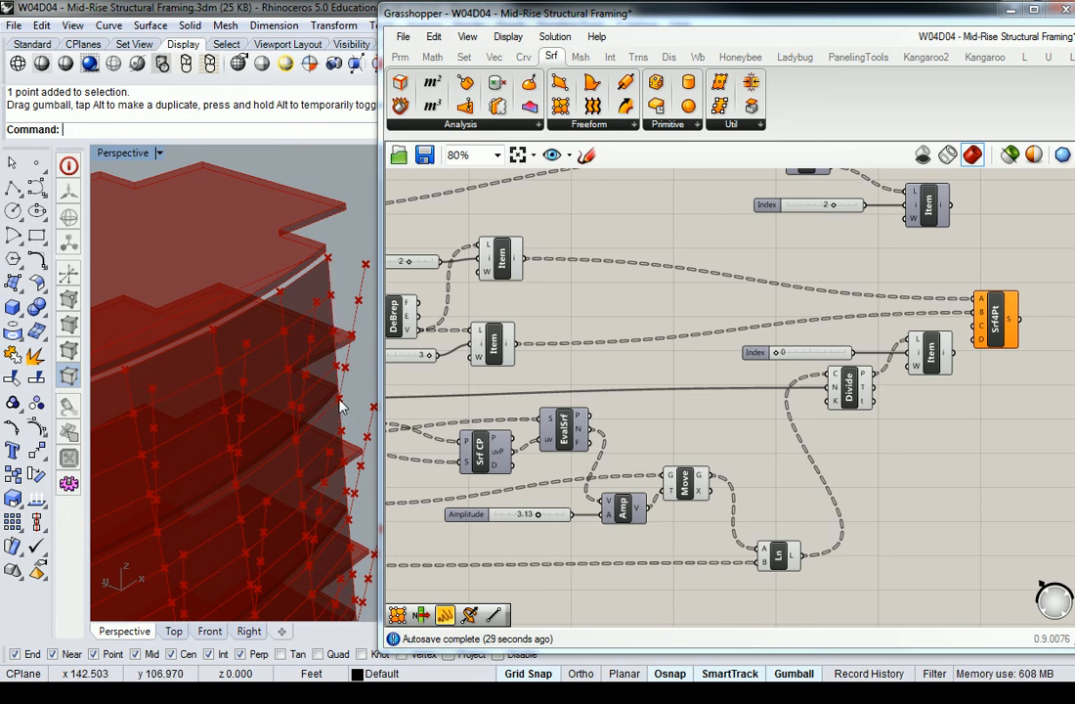
pyautogui.moveTo(538, 309); pyautogui.dragTo(601, 315, button='right')
pyautogui.moveTo(576, 267)
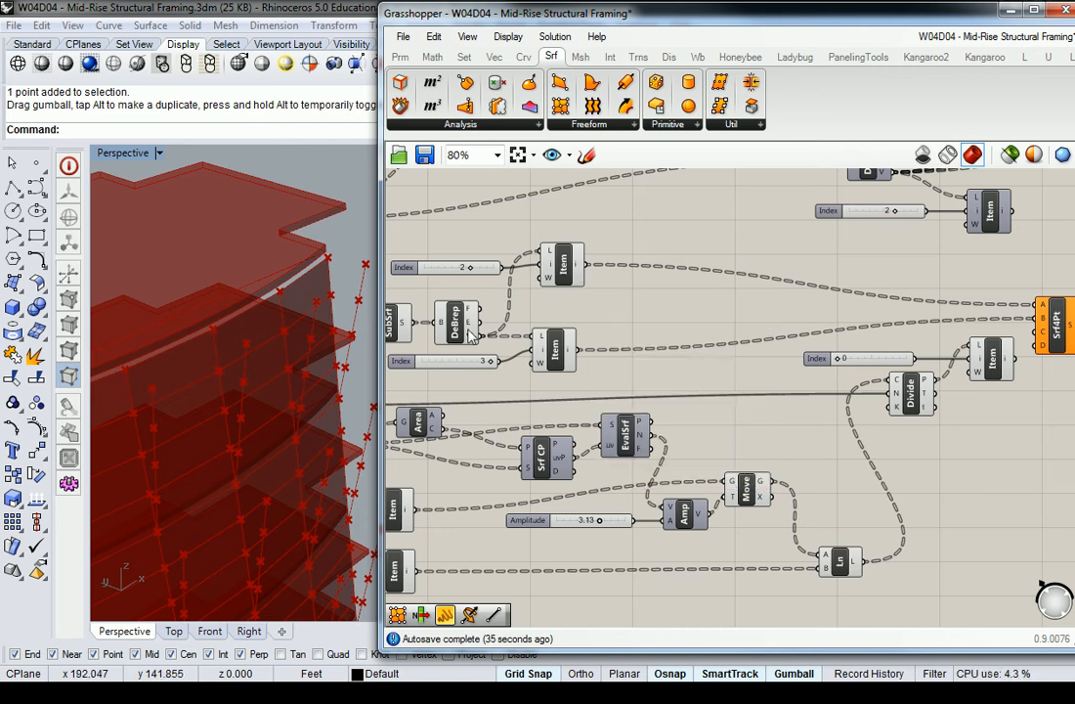
pyautogui.moveTo(474, 309)
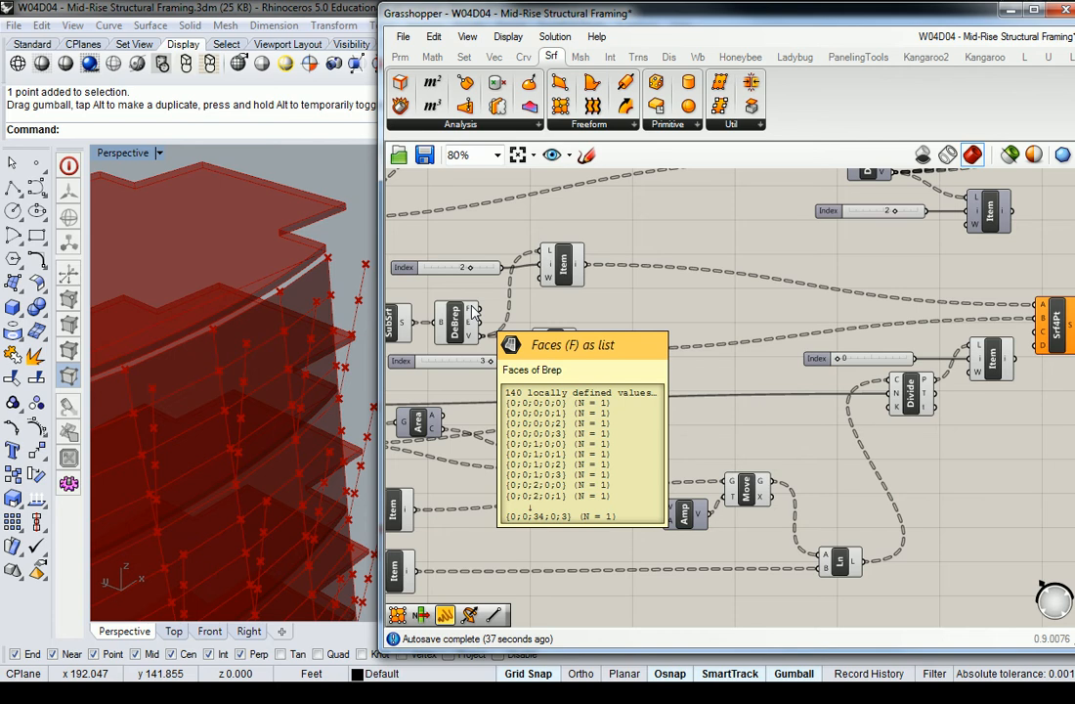
pyautogui.moveTo(474, 310); pyautogui.dragTo(574, 313, button='right')
pyautogui.moveTo(539, 332)
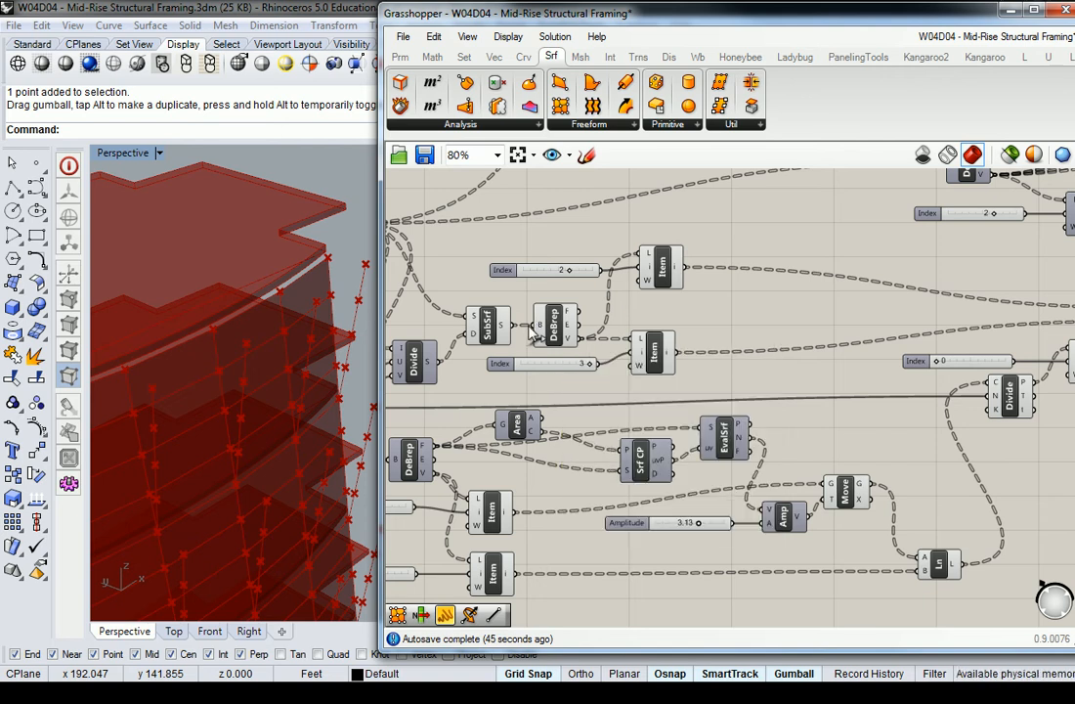
pyautogui.moveTo(740, 309); pyautogui.dragTo(595, 310, button='right')
pyautogui.moveTo(770, 314)
pyautogui.mouseDown(button='right')
pyautogui.moveTo(607, 310)
pyautogui.moveTo(672, 310)
pyautogui.mouseUp(button='right')
pyautogui.moveTo(782, 276); pyautogui.dragTo(711, 278, button='right')
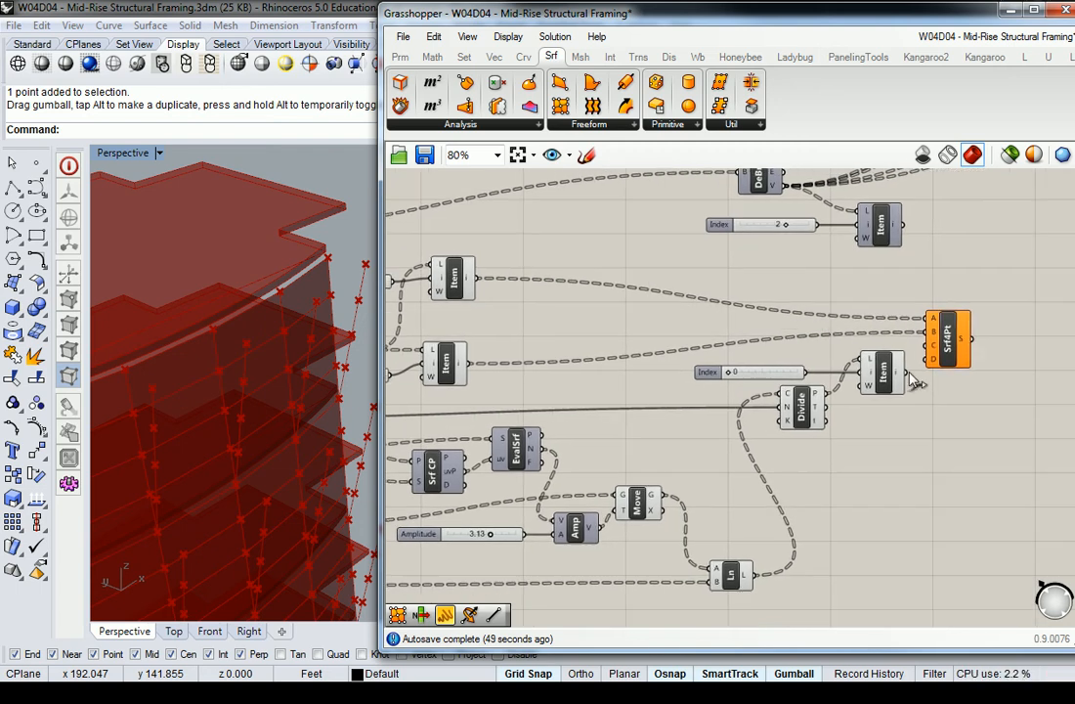
pyautogui.moveTo(900, 381)
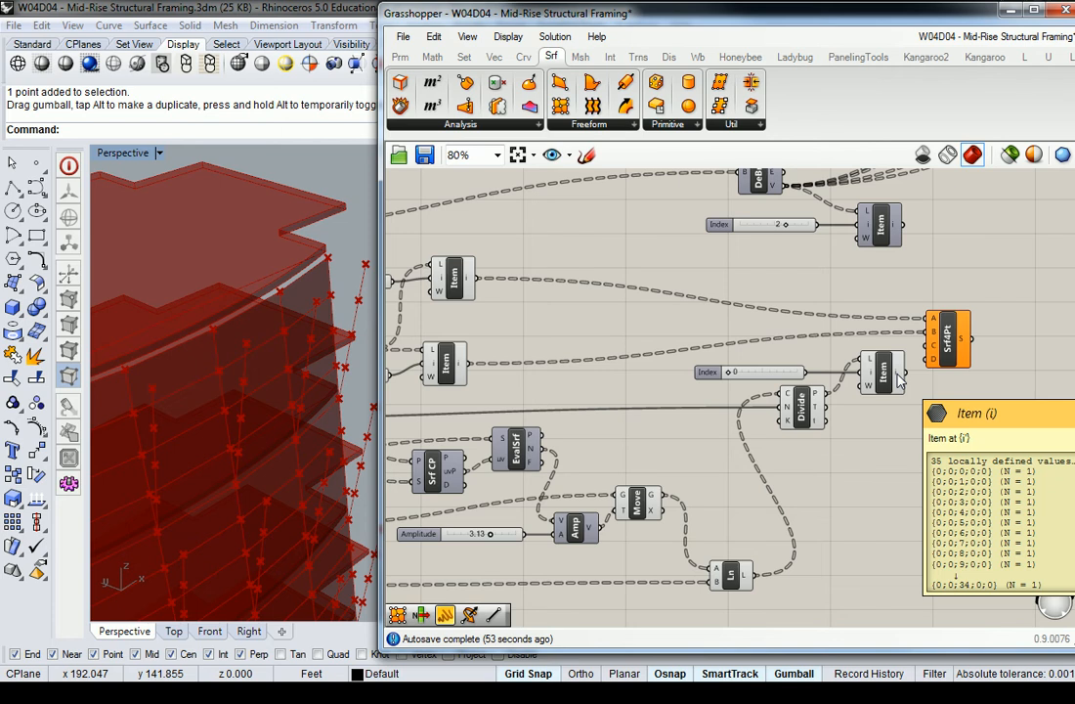
pyautogui.moveTo(612, 313); pyautogui.dragTo(703, 309, button='right')
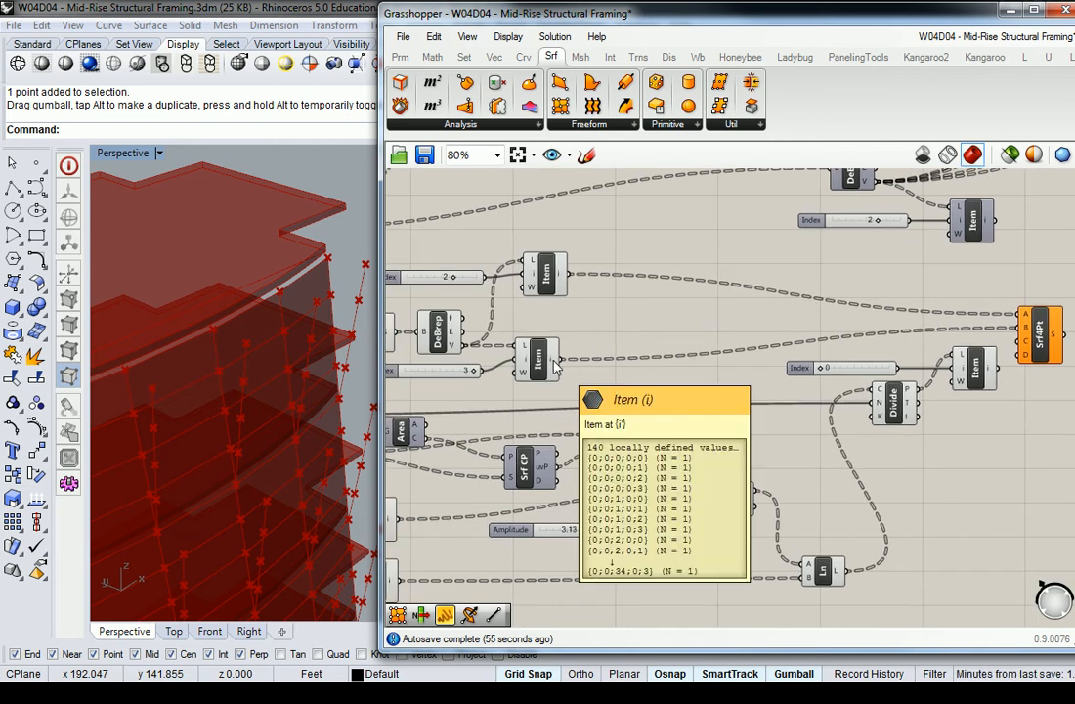
pyautogui.moveTo(507, 276); pyautogui.dragTo(552, 282, button='right')
# - Highlight the index 2 List Item's vertices and examine how they lie on the facade and trace back to the sub-surfaces
pyautogui.click(602, 281)
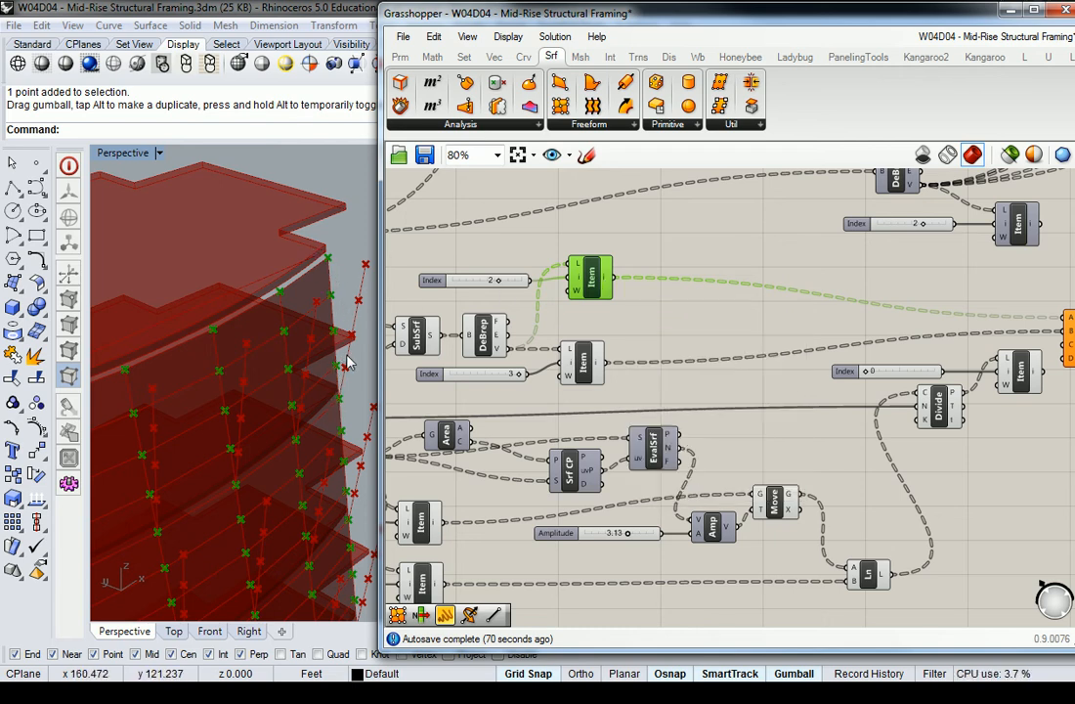
pyautogui.moveTo(573, 281)
pyautogui.moveTo(518, 246); pyautogui.dragTo(627, 249, button='right')
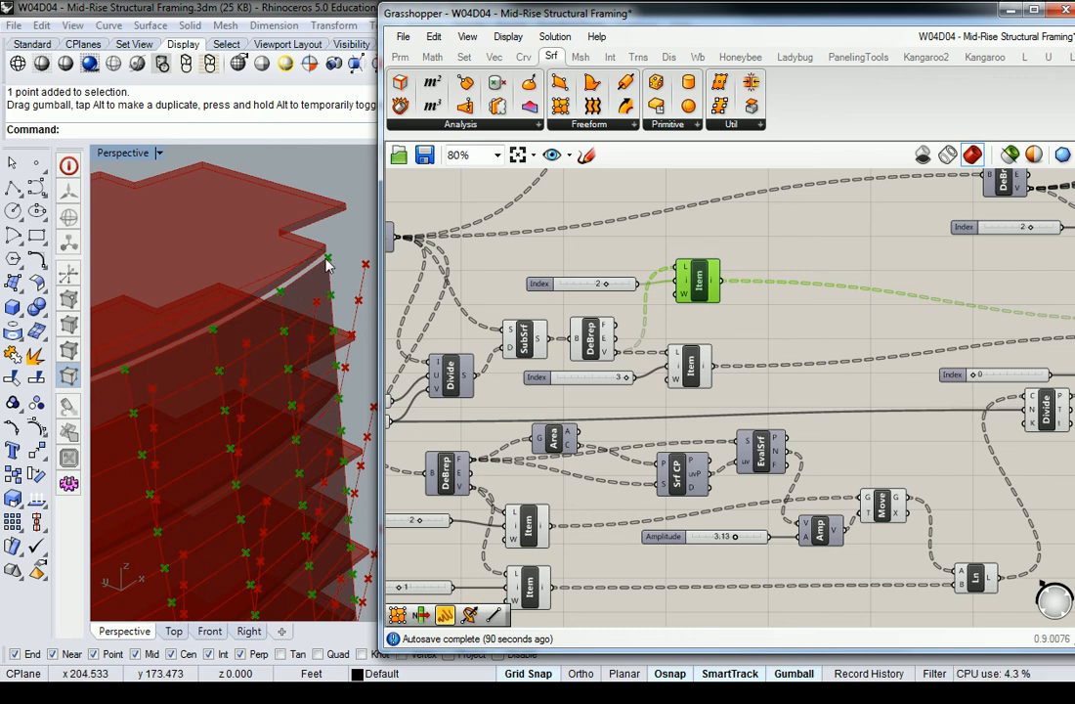
pyautogui.moveTo(633, 293); pyautogui.dragTo(574, 305, button='right')
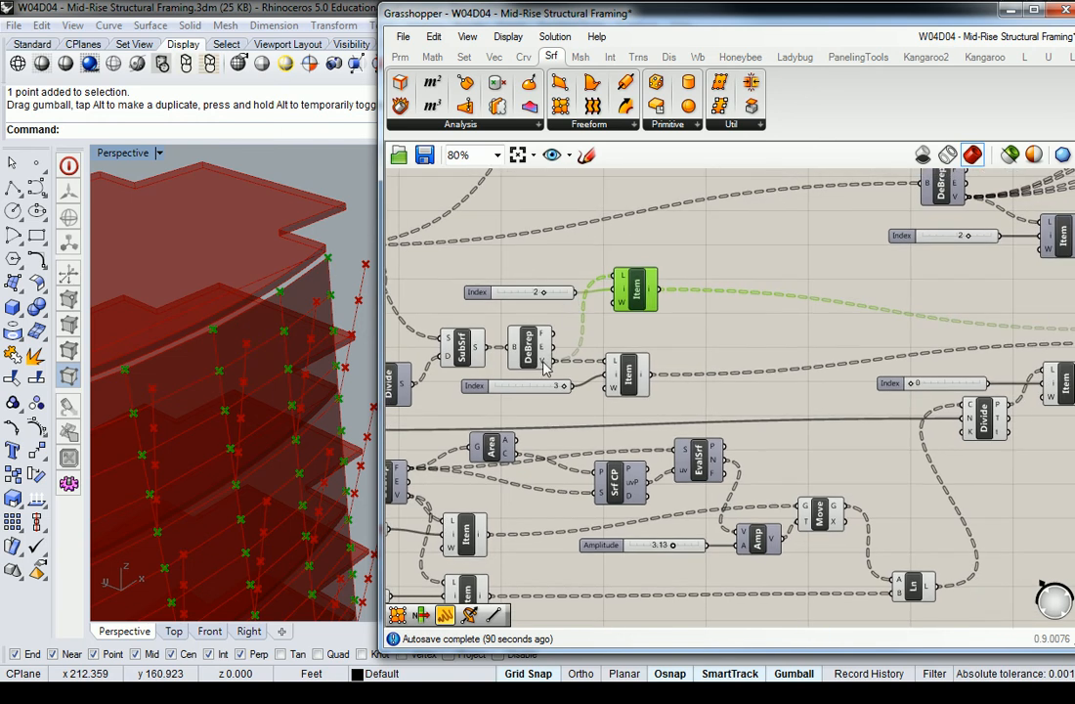
pyautogui.moveTo(494, 354); pyautogui.dragTo(592, 384, button='right')
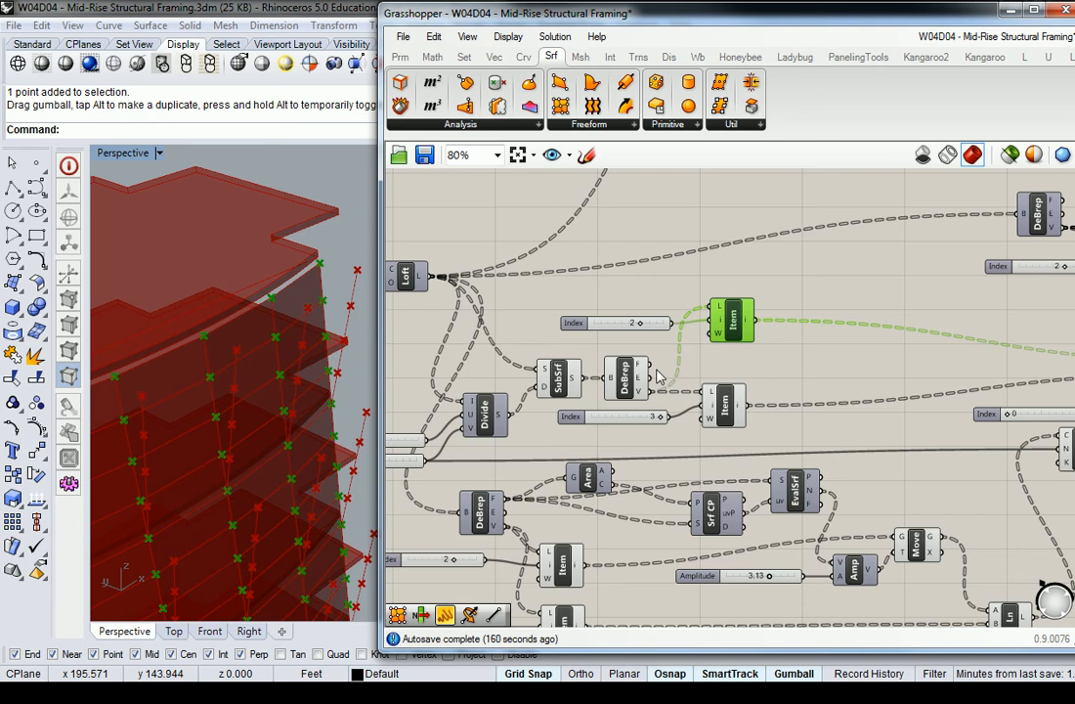
# - Flatten the Faces output of the sub-surfaces' Deconstruct Brep
pyautogui.moveTo(640, 369)
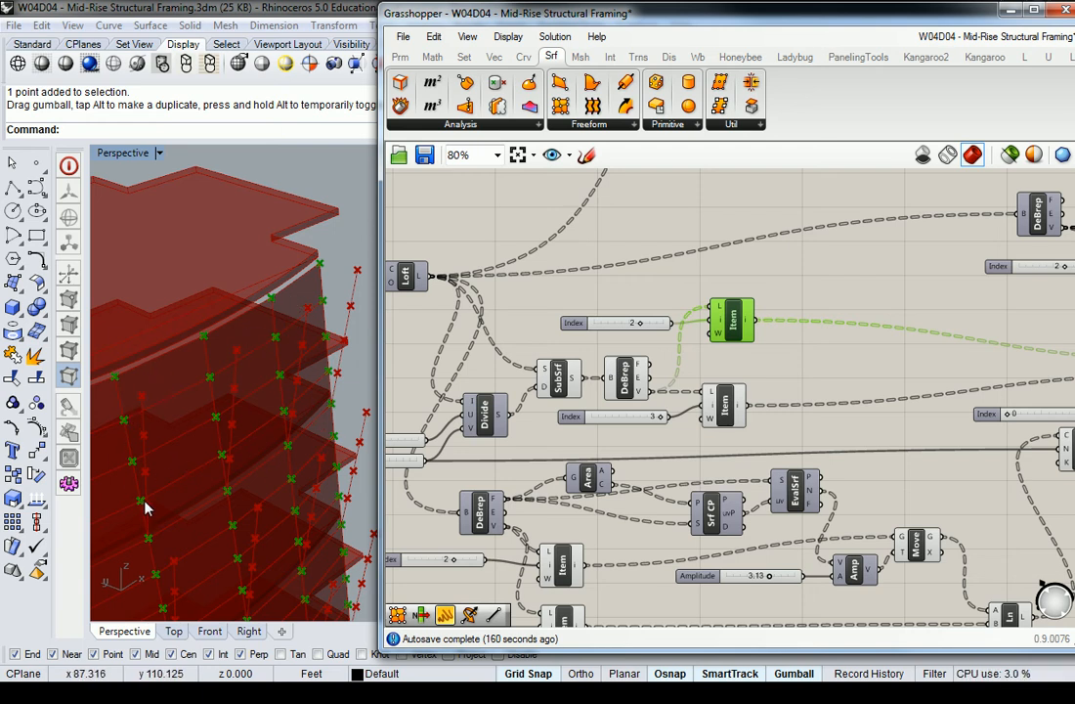
pyautogui.rightClick(645, 370)
pyautogui.click(679, 442)
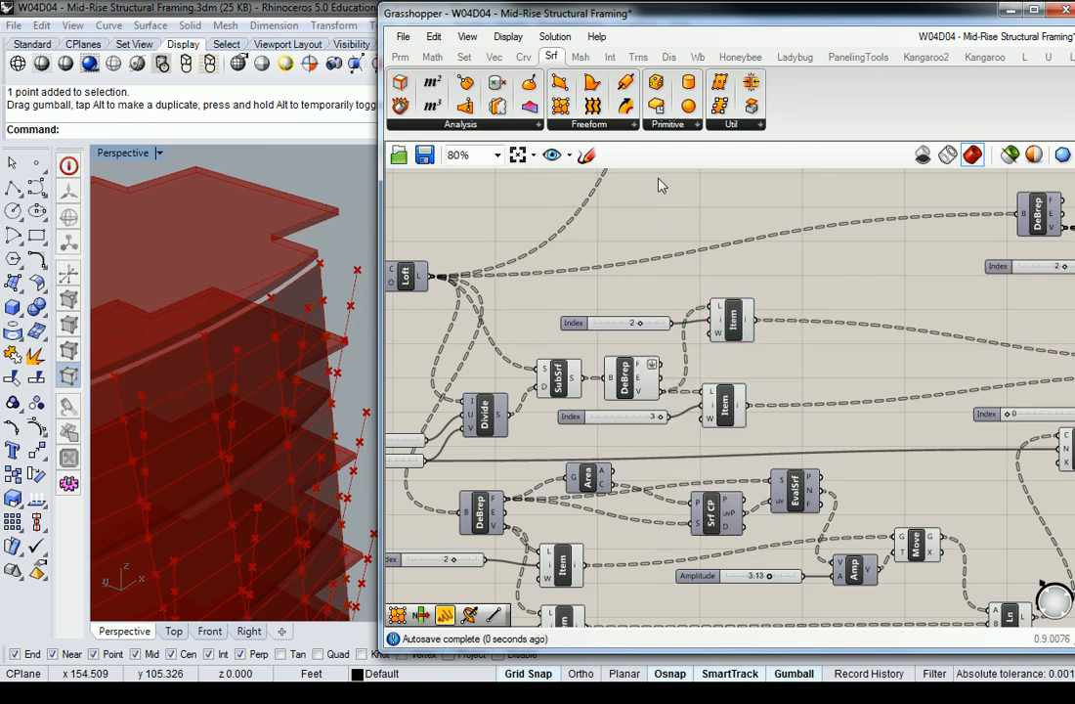
# - Add a Partition List component after the sub-surfaces' Deconstruct Brep, shifting the two vertex List Items and their index sliders to make room
pyautogui.click(464, 57)
pyautogui.click(468, 121)
pyautogui.moveTo(471, 201); pyautogui.dragTo(715, 365)
pyautogui.moveTo(787, 281); pyautogui.dragTo(624, 328)
pyautogui.moveTo(733, 319); pyautogui.dragTo(1003, 319)
pyautogui.moveTo(782, 435); pyautogui.dragTo(643, 408)
pyautogui.moveTo(734, 412); pyautogui.dragTo(1017, 384)
pyautogui.click(772, 316)
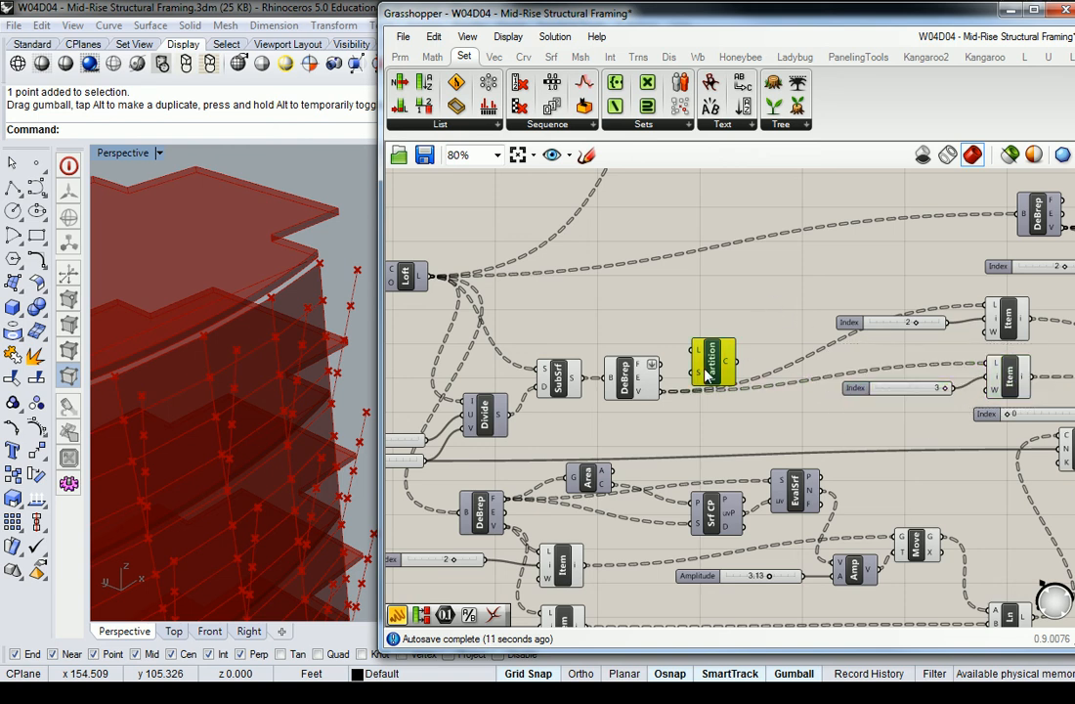
# - Feed the Partition List with the flattened faces as its list and the slider driving the Divide Curve count as its size
pyautogui.moveTo(703, 370); pyautogui.dragTo(724, 345)
pyautogui.moveTo(660, 364); pyautogui.dragTo(714, 327)
pyautogui.moveTo(641, 362); pyautogui.dragTo(694, 342, button='right')
pyautogui.moveTo(483, 443); pyautogui.dragTo(760, 405)
pyautogui.click(796, 350)
pyautogui.moveTo(795, 350); pyautogui.dragTo(682, 325, button='right')
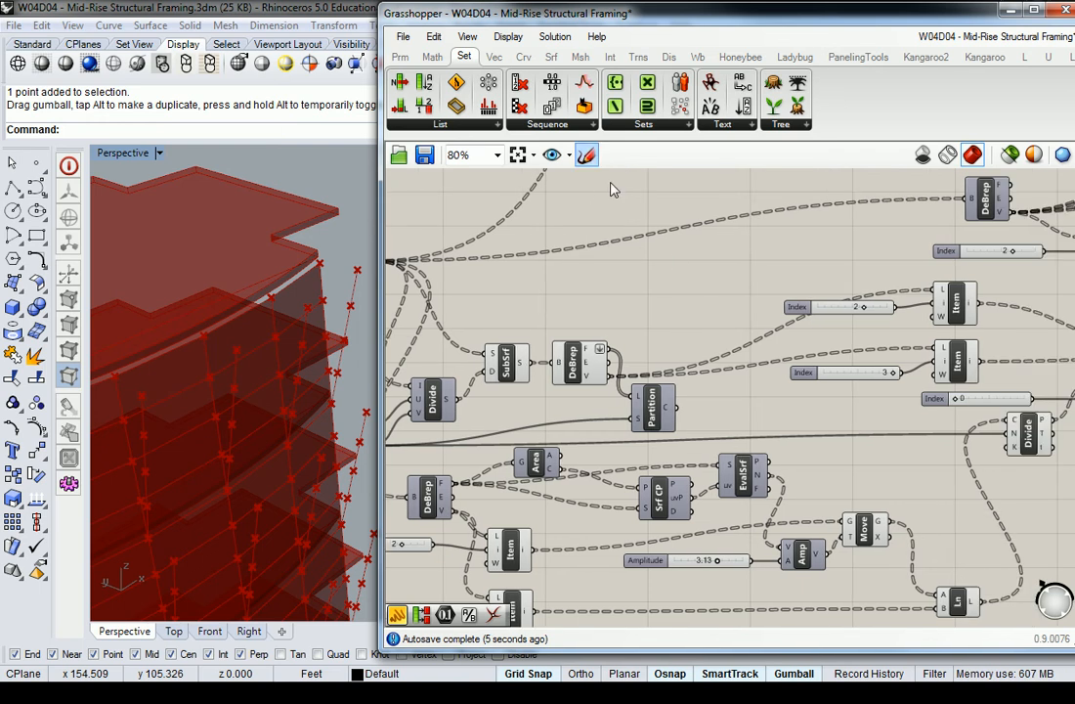
# - Add a List Item fed by the Partition List chunks and examine the selected sub-surfaces on the building
pyautogui.click(433, 57)
pyautogui.click(464, 56)
pyautogui.click(440, 124)
pyautogui.moveTo(440, 176); pyautogui.dragTo(704, 337)
pyautogui.moveTo(674, 407); pyautogui.dragTo(690, 325)
pyautogui.scroll(5, 335, 278)
pyautogui.scroll(-5, 336, 278)
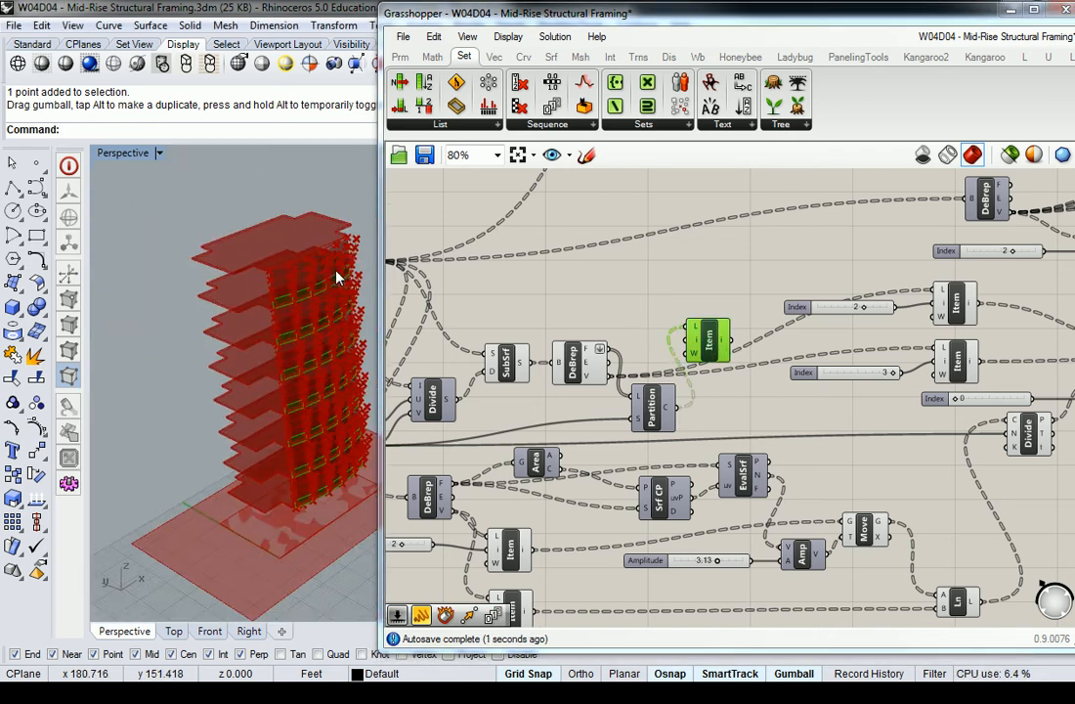
pyautogui.scroll(6, 249, 311)
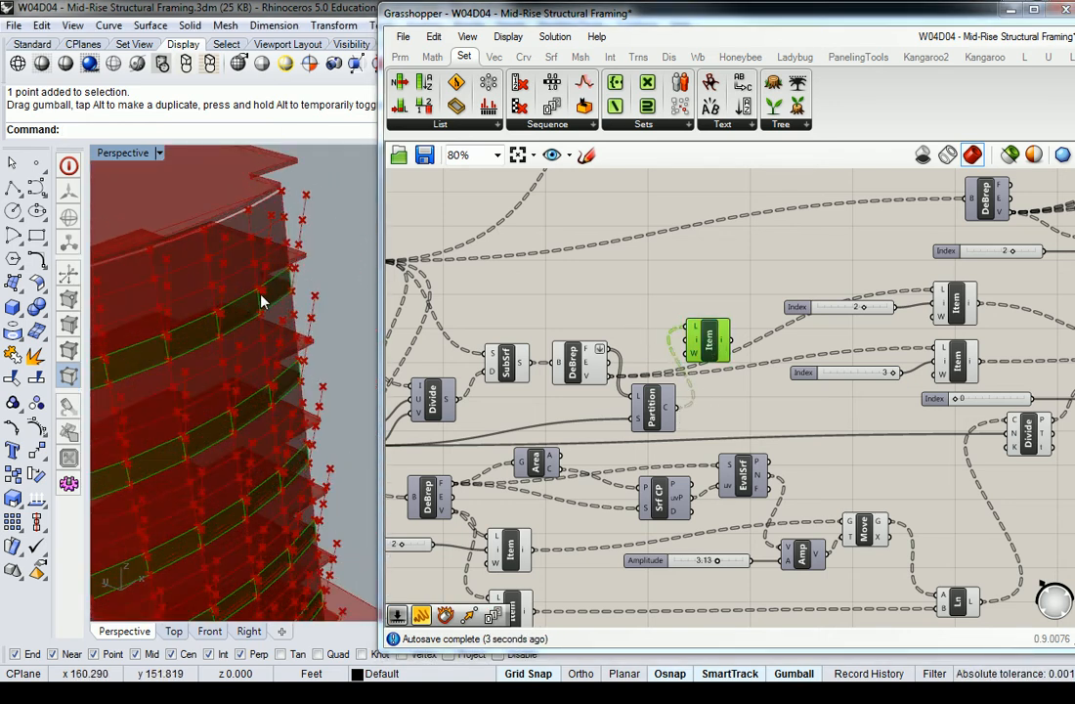
# - Reposition the partitioned faces' List Item between the Partition List and the vertex List Items
pyautogui.moveTo(665, 326); pyautogui.dragTo(643, 338, button='right')
pyautogui.moveTo(681, 347); pyautogui.dragTo(695, 320)
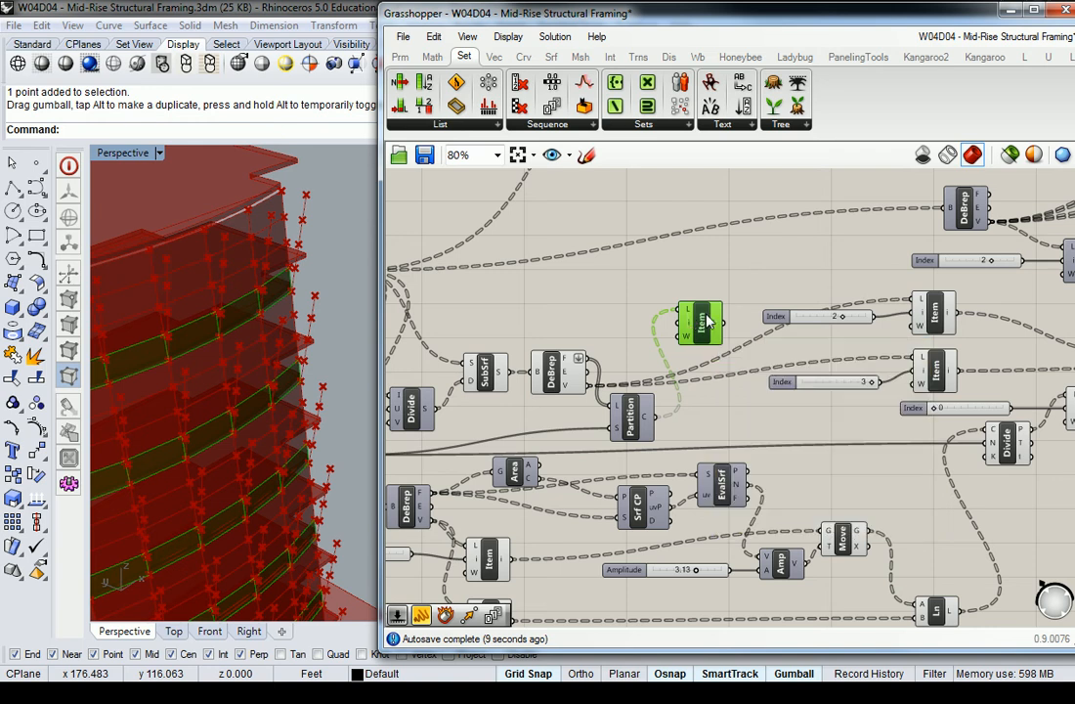
pyautogui.moveTo(786, 325); pyautogui.dragTo(616, 334, button='right')
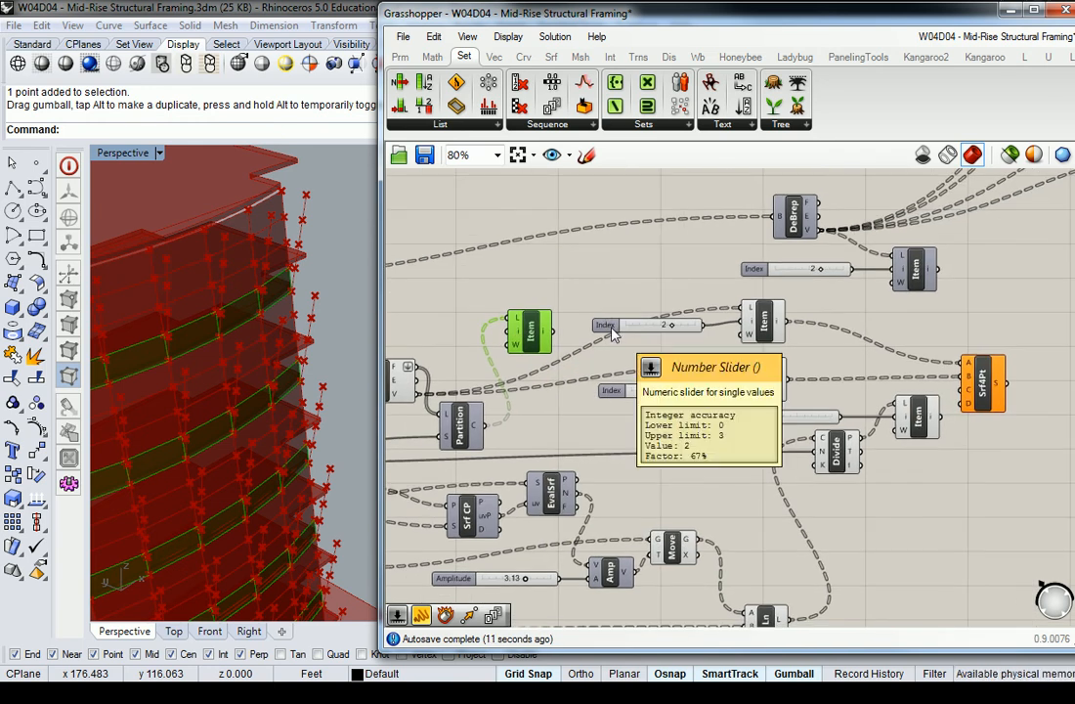
pyautogui.moveTo(526, 319); pyautogui.dragTo(639, 335, button='right')
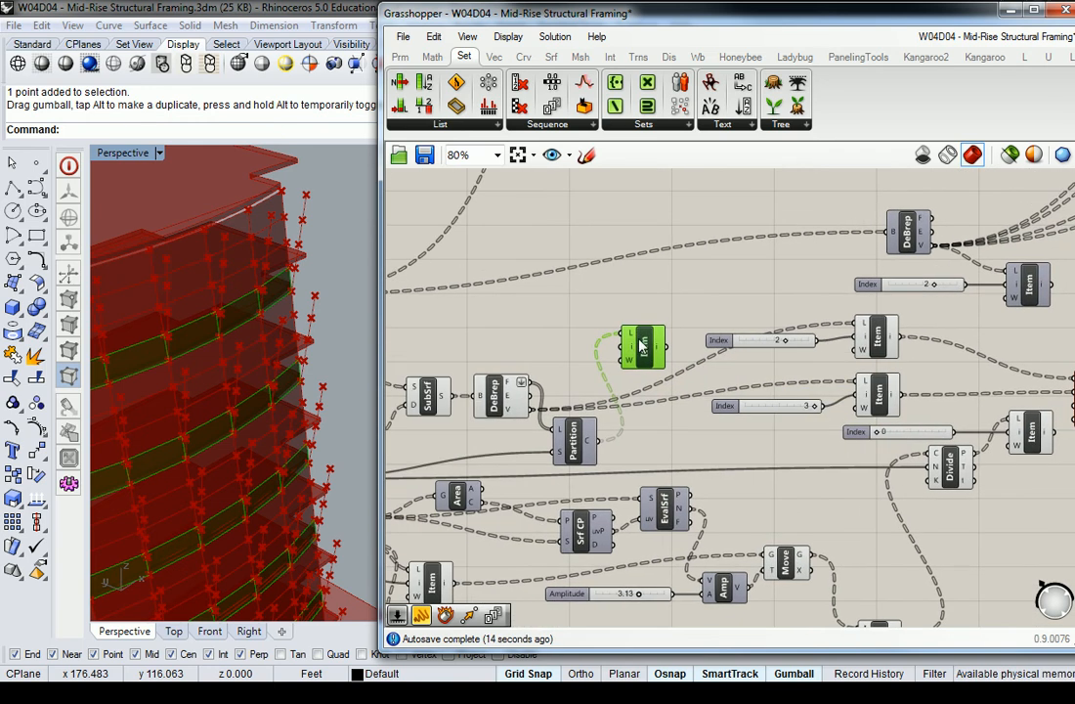
pyautogui.moveTo(644, 339); pyautogui.dragTo(670, 369)
pyautogui.moveTo(679, 367); pyautogui.dragTo(635, 342, button='right')
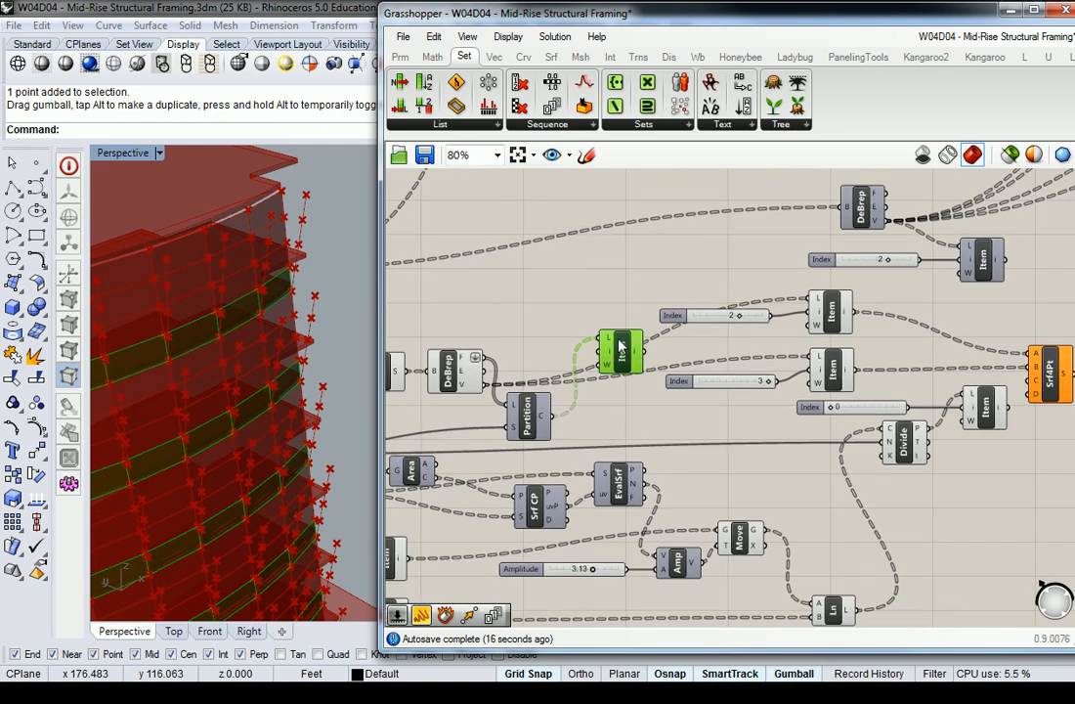
# - Delete the division points' List Item and its index slider
pyautogui.moveTo(922, 435)
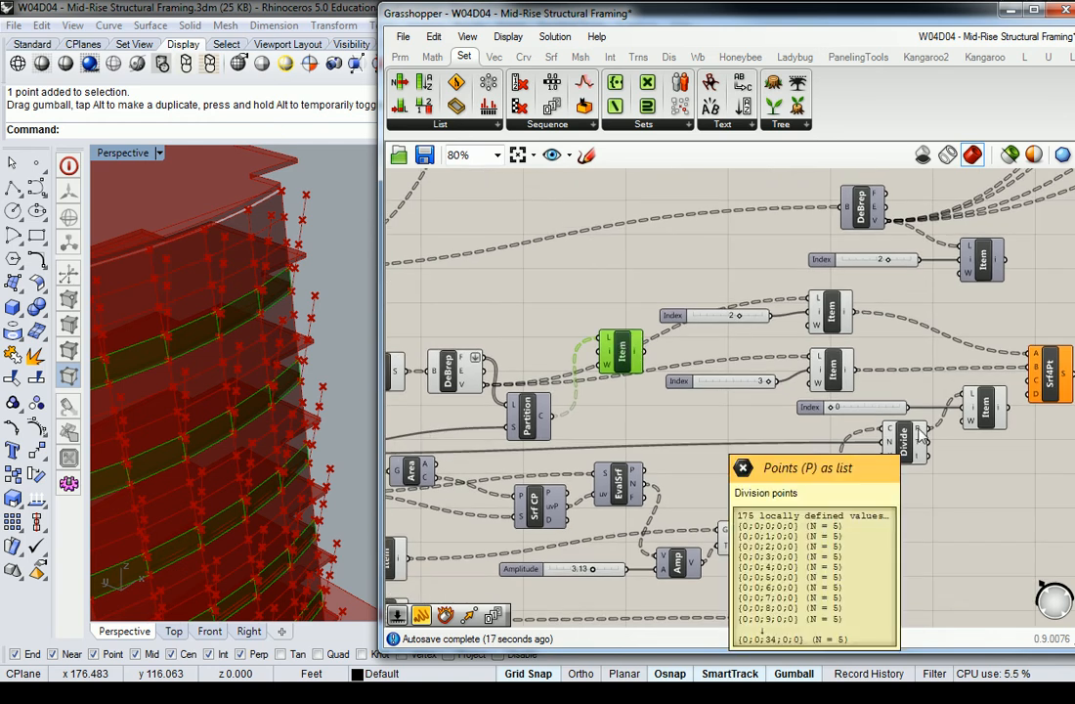
pyautogui.click(982, 405)
pyautogui.press('Delete')
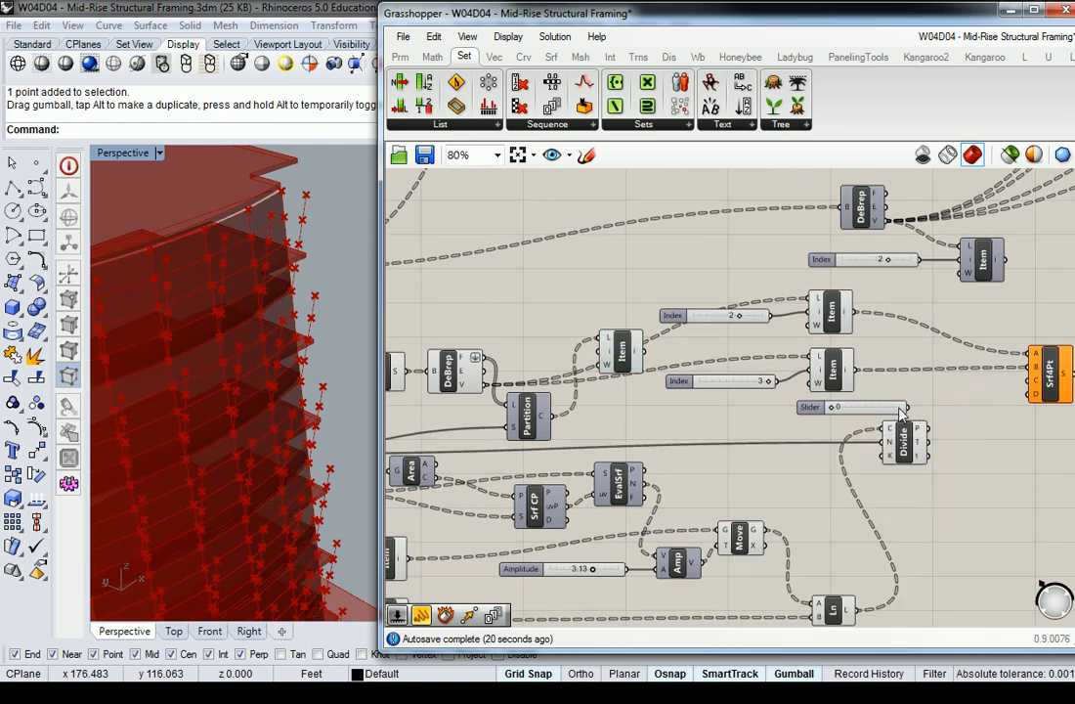
pyautogui.click(819, 408)
pyautogui.press('Delete')
pyautogui.moveTo(651, 354); pyautogui.dragTo(699, 363, button='right')
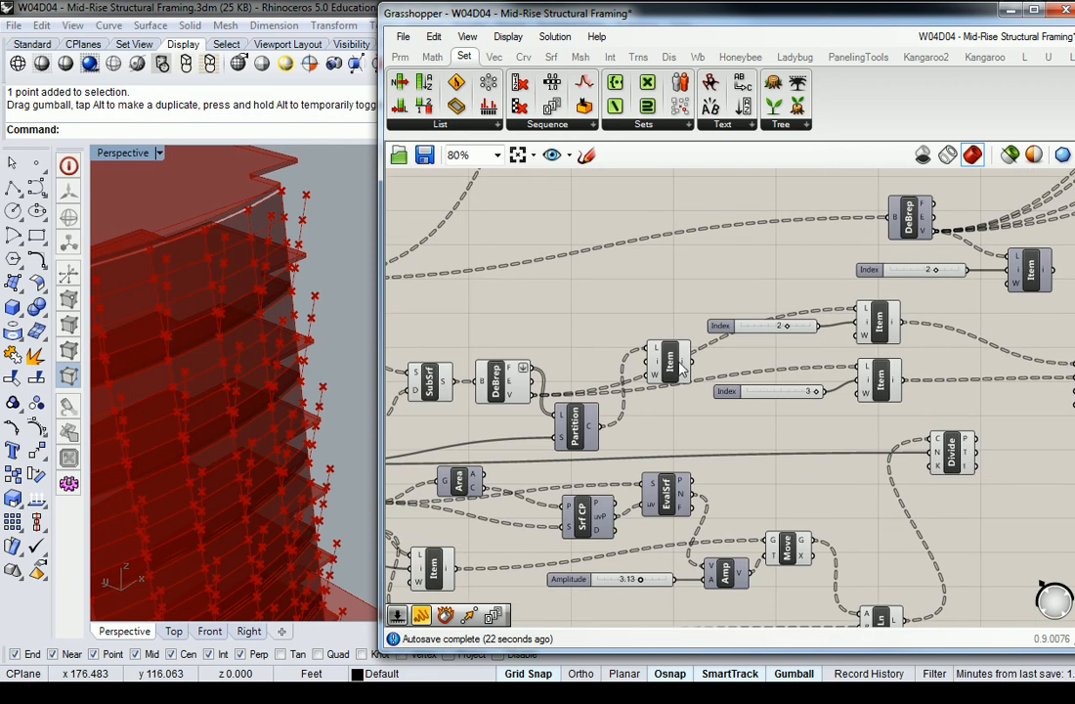
# - Delete the List Item fed by the Partition List chunks
pyautogui.moveTo(686, 367)
pyautogui.click(674, 361)
pyautogui.moveTo(605, 364); pyautogui.dragTo(626, 366, button='right')
pyautogui.moveTo(613, 434)
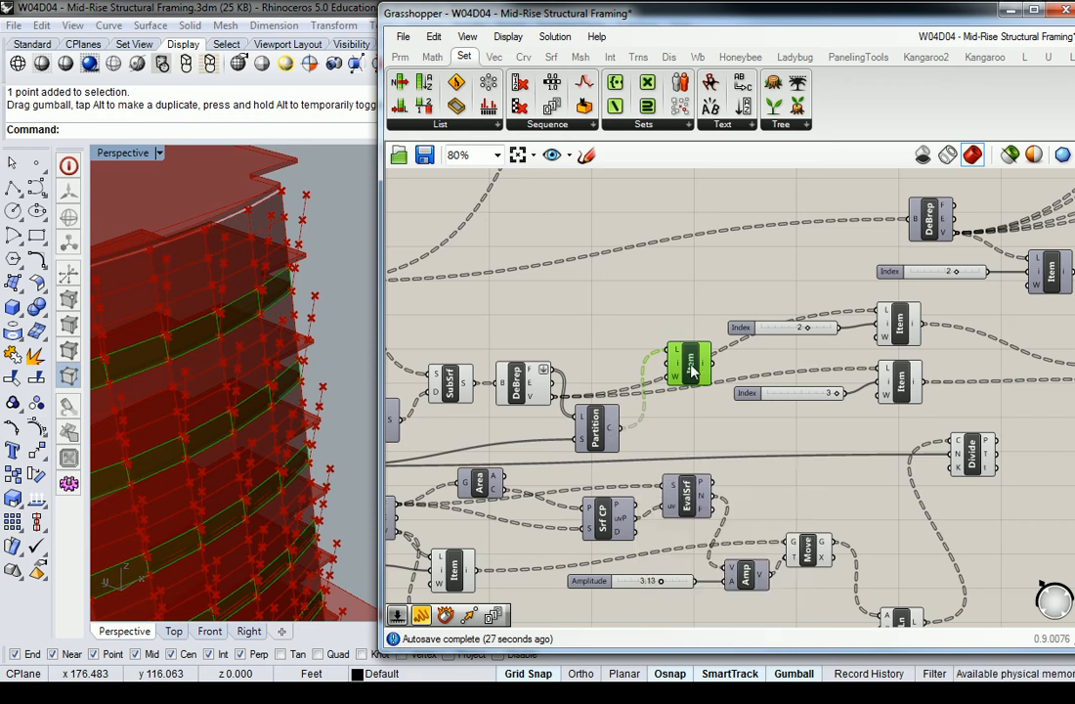
pyautogui.press('Delete')
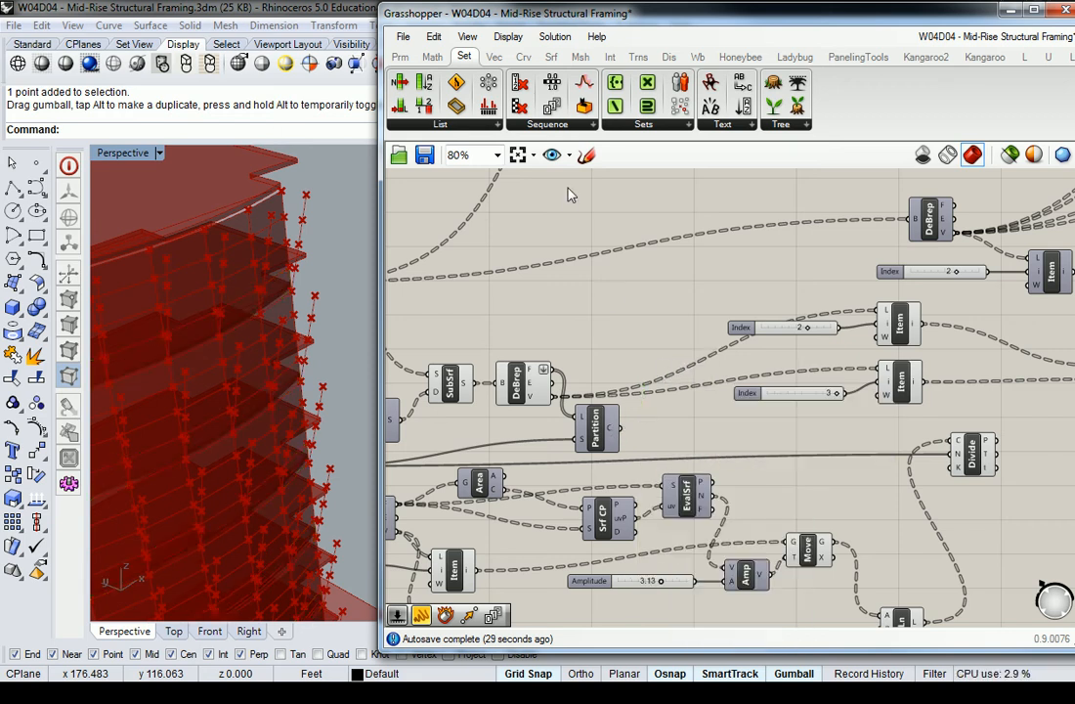
# - Add a Deconstruct Brep fed by the Partition List chunks and compare its vertices with those of the original Deconstruct Brep
pyautogui.moveTo(595, 426); pyautogui.dragTo(590, 427)
pyautogui.click(587, 353)
pyautogui.click(525, 59)
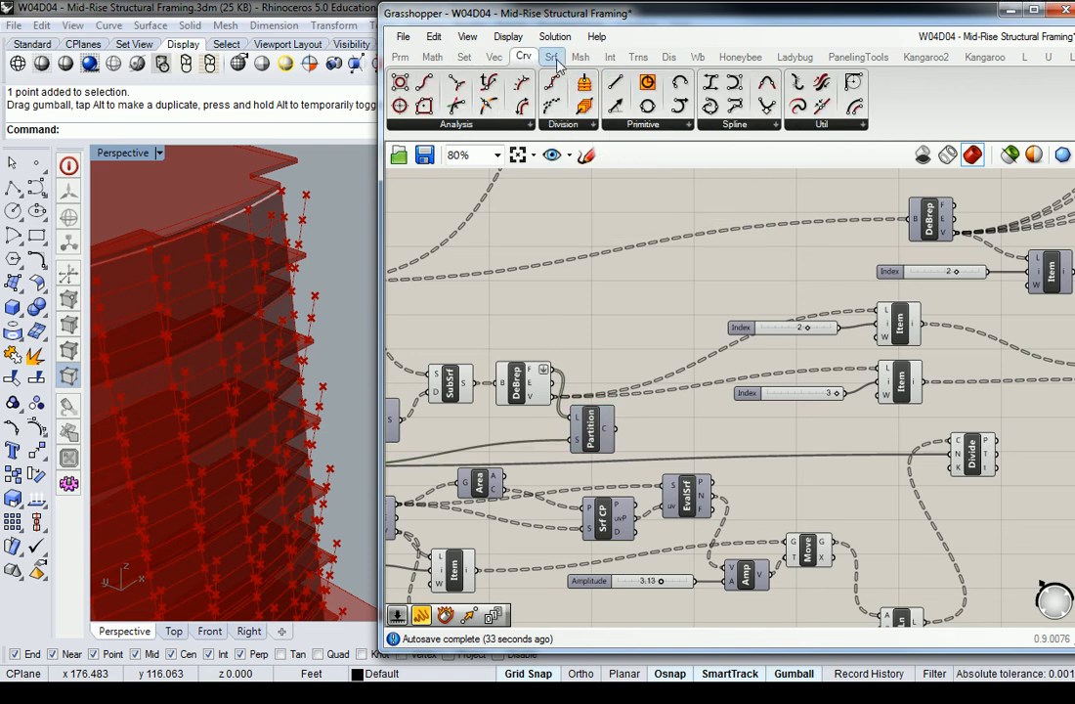
pyautogui.click(551, 57)
pyautogui.click(436, 124)
pyautogui.click(577, 230)
pyautogui.click(657, 423)
pyautogui.moveTo(615, 428); pyautogui.dragTo(657, 374)
pyautogui.click(671, 354)
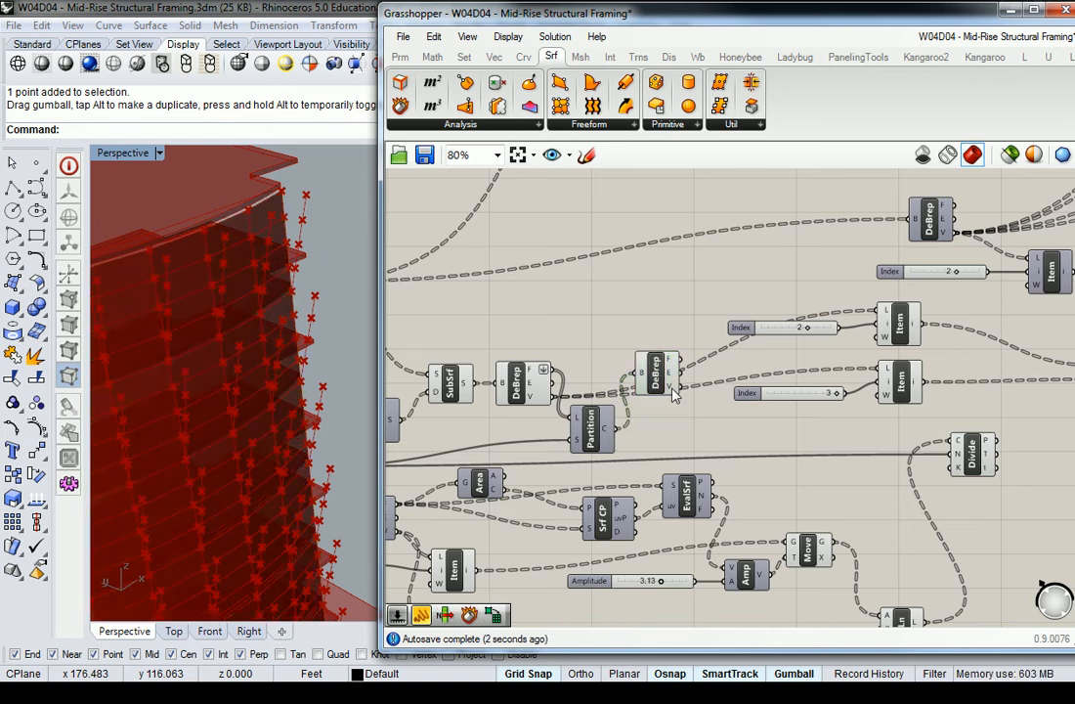
pyautogui.moveTo(672, 393)
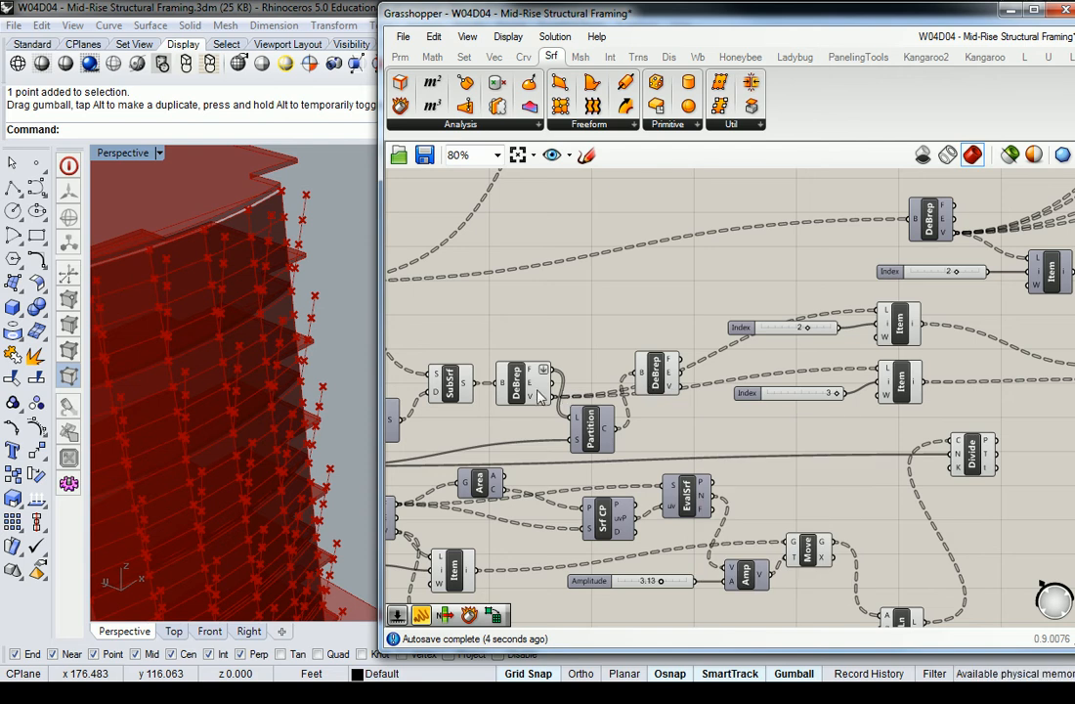
pyautogui.moveTo(535, 400)
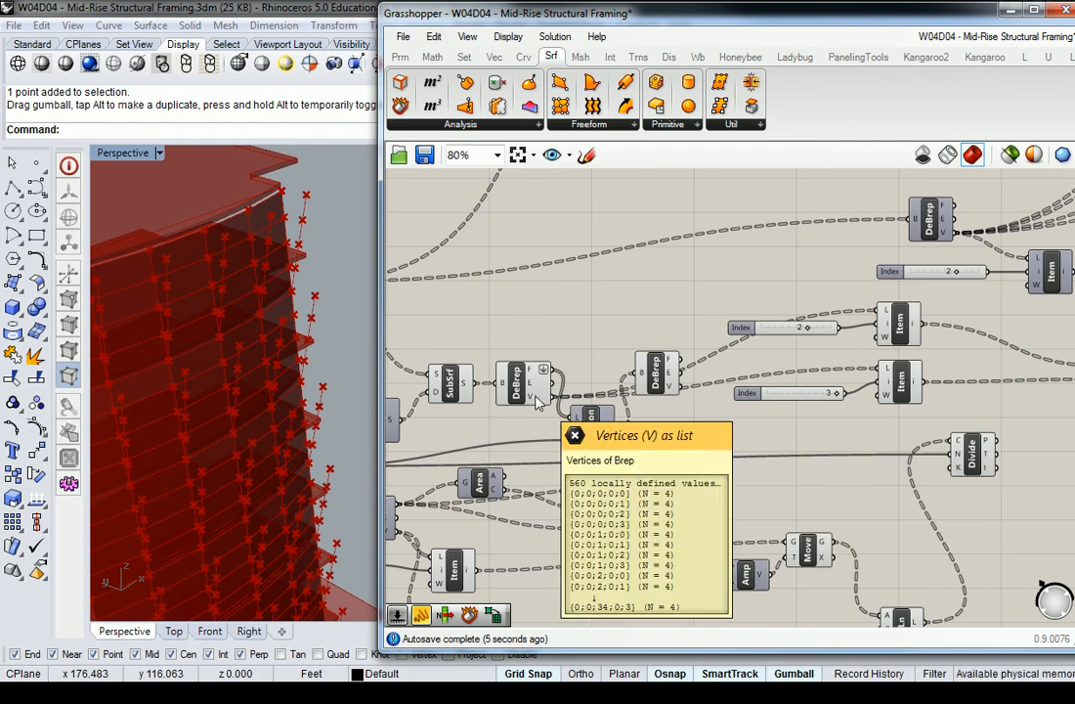
# - Delete the Deconstruct Brep fed by the Partition List and inspect the data tree of the chunks
pyautogui.click(657, 379)
pyautogui.press('Delete')
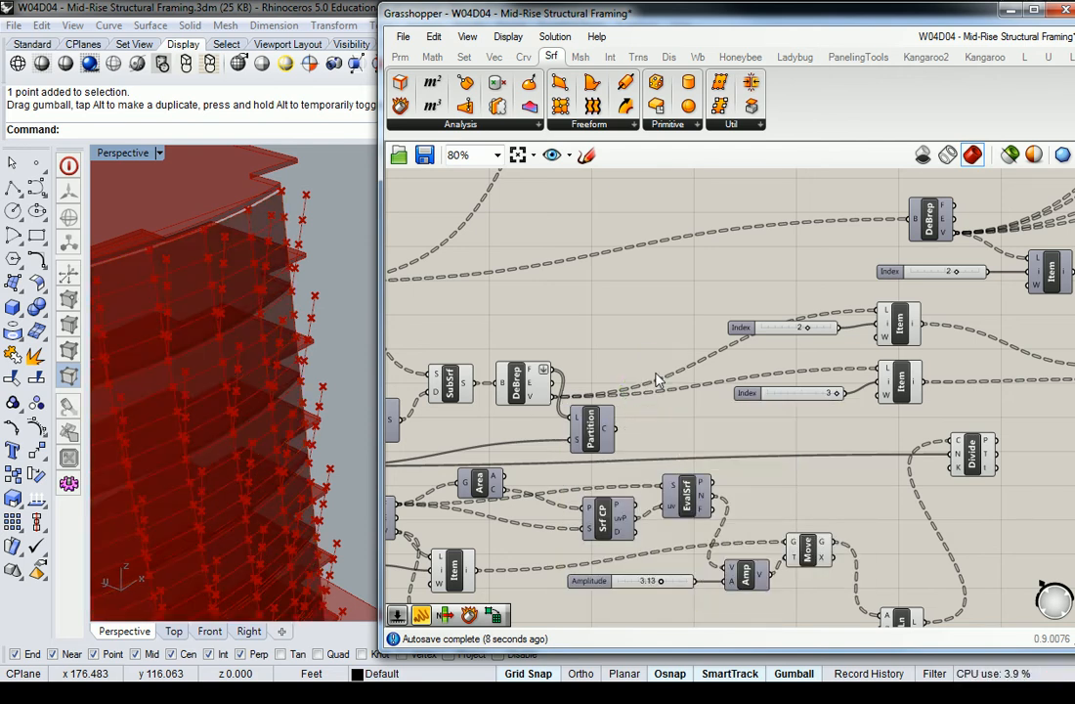
pyautogui.moveTo(606, 340); pyautogui.dragTo(644, 338, button='right')
pyautogui.moveTo(646, 427)
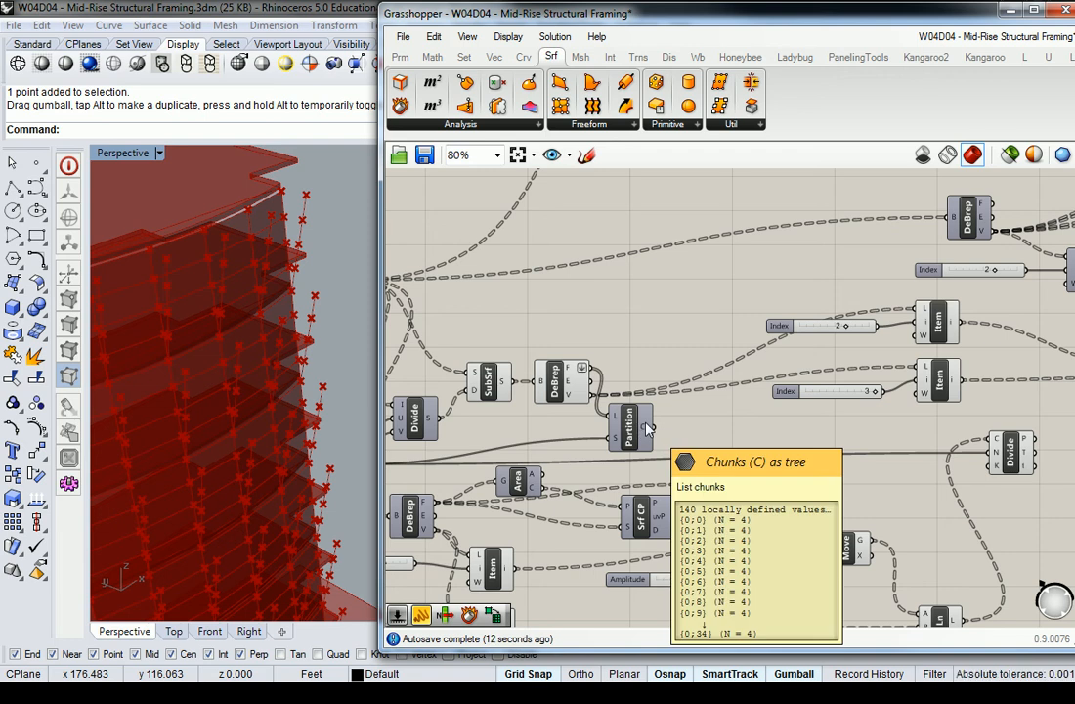
# - Undo back to the deleted List Item fed by the Partition List chunks and place it beside the Partition List
pyautogui.hotkey('ctrl', 'z')
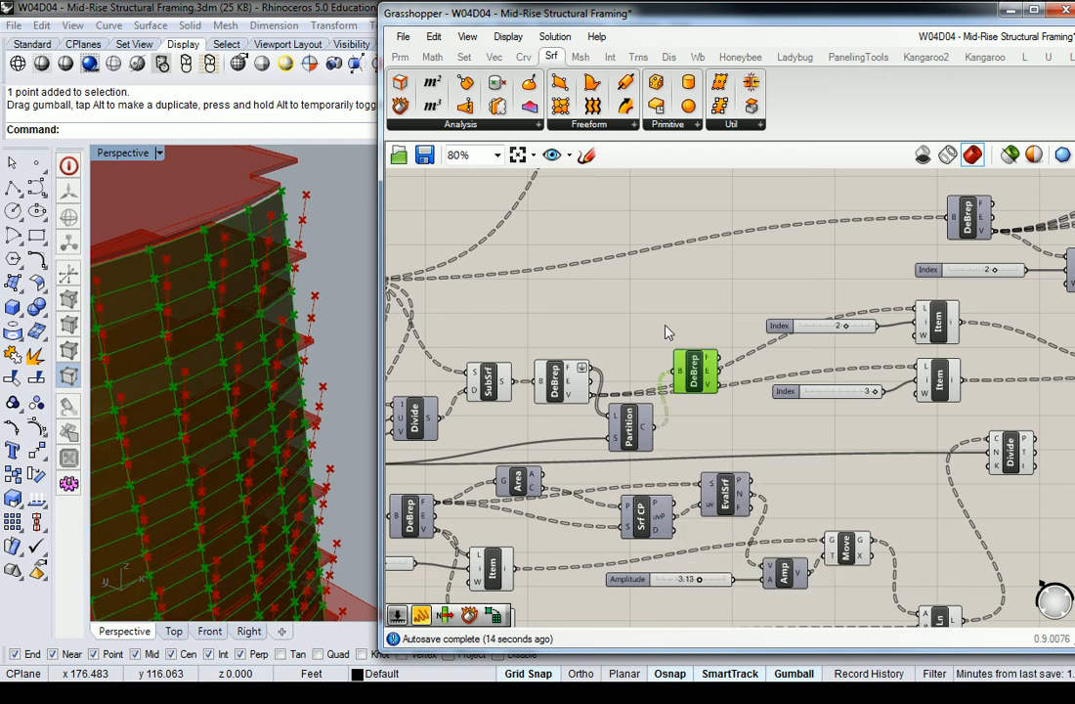
pyautogui.press('Delete')
pyautogui.hotkey('ctrl', 'z')
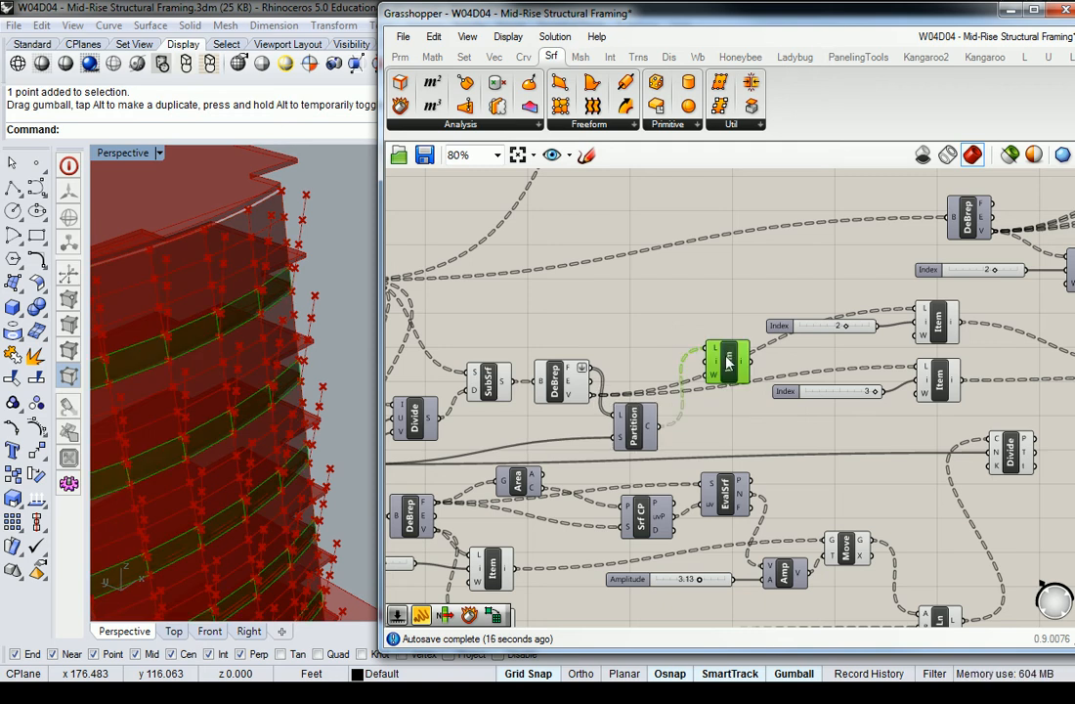
pyautogui.moveTo(727, 361)
pyautogui.mouseDown()
pyautogui.moveTo(703, 427)
pyautogui.moveTo(714, 348)
pyautogui.mouseUp()
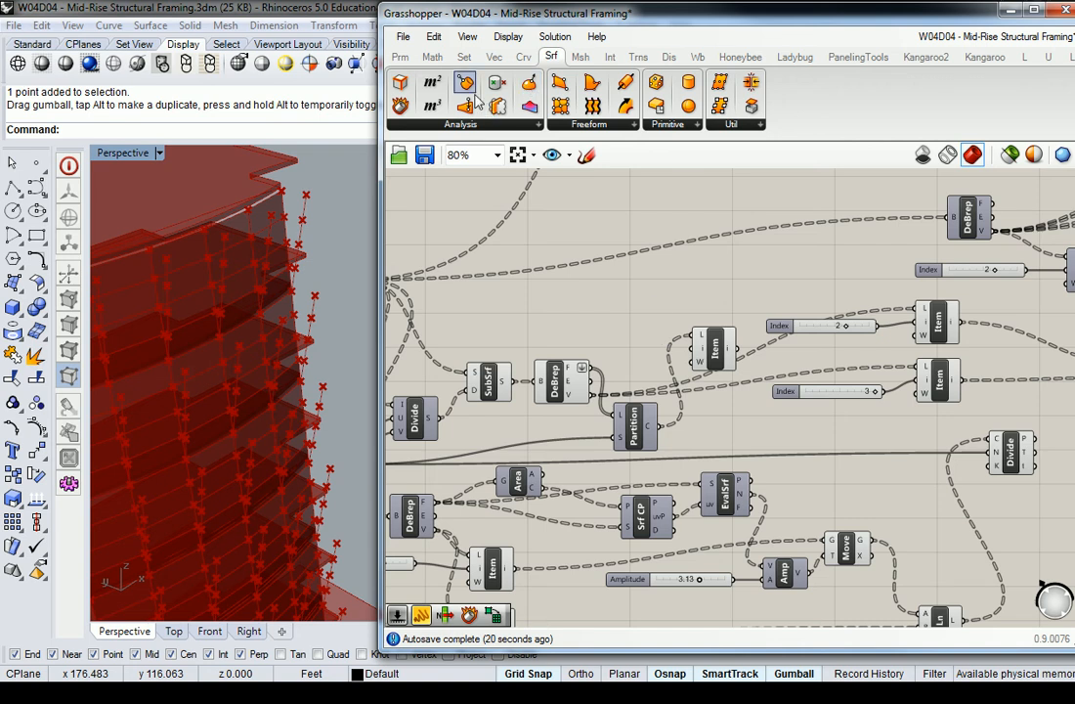
# - Add a compact Panel beside the restored List Item holding the values 0, 1, 2 and 3 as separate items
pyautogui.click(402, 58)
pyautogui.click(623, 105)
pyautogui.click(640, 305)
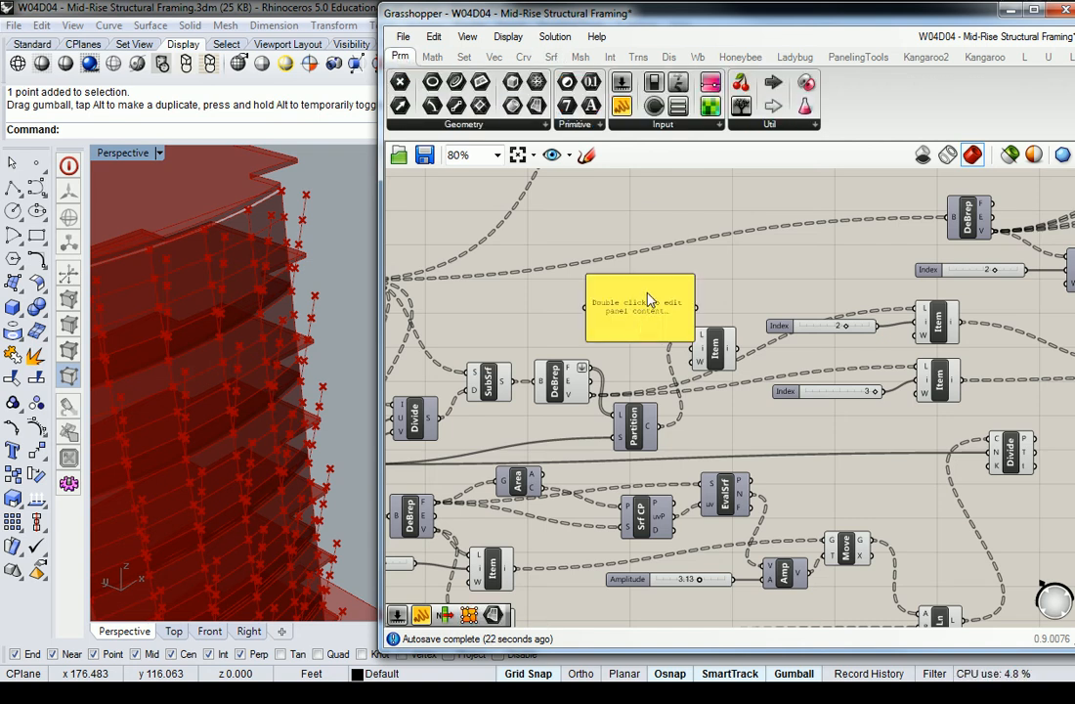
pyautogui.moveTo(646, 300); pyautogui.dragTo(637, 309)
pyautogui.moveTo(682, 347); pyautogui.dragTo(643, 345)
pyautogui.rightClick(601, 306)
pyautogui.click(647, 336)
pyautogui.doubleClick(617, 311)
pyautogui.write('0')
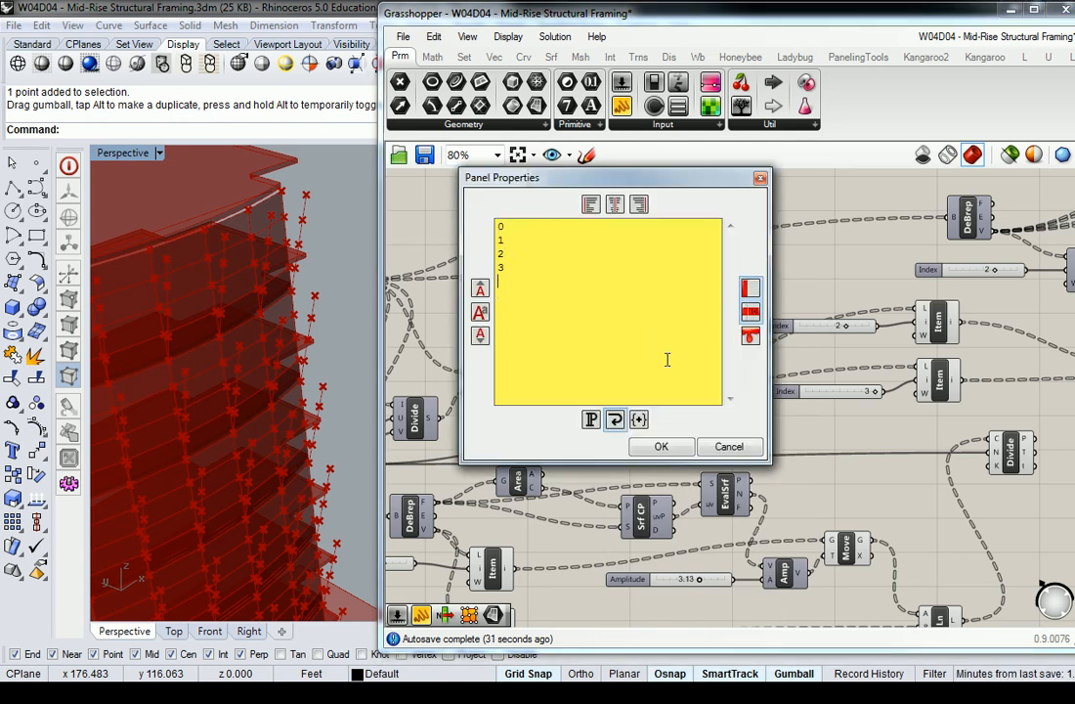
pyautogui.click(660, 445)
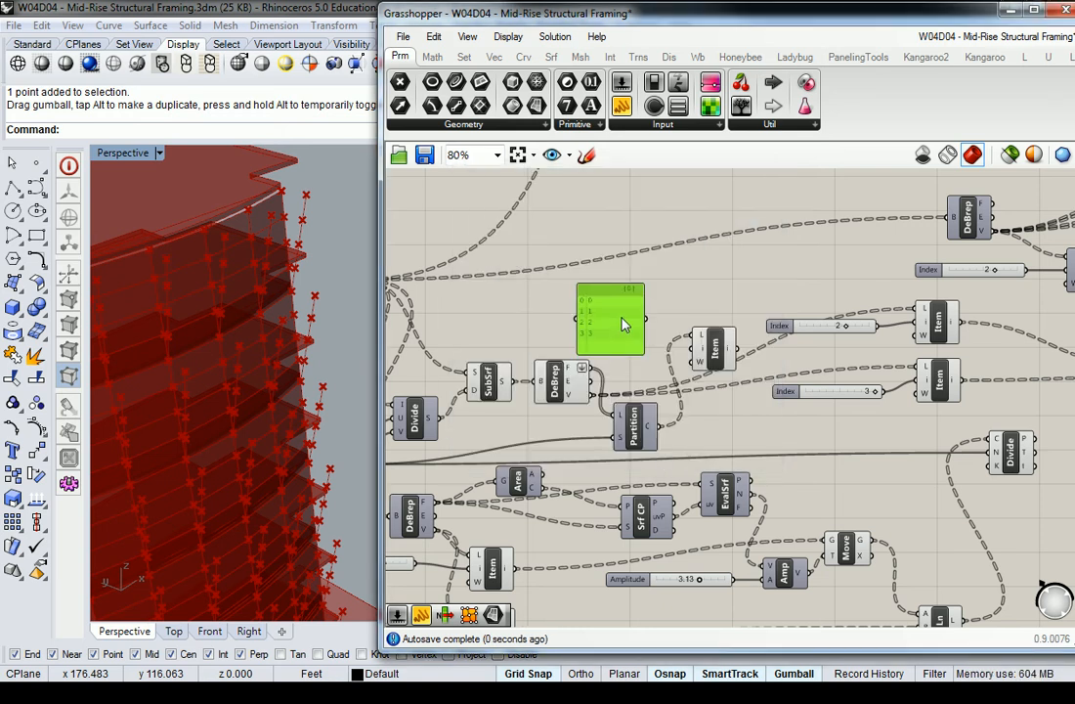
# - Connect the panel of indices to the List Item's index input and inspect the sub-surfaces and data tree it outputs
pyautogui.moveTo(661, 329); pyautogui.dragTo(699, 346)
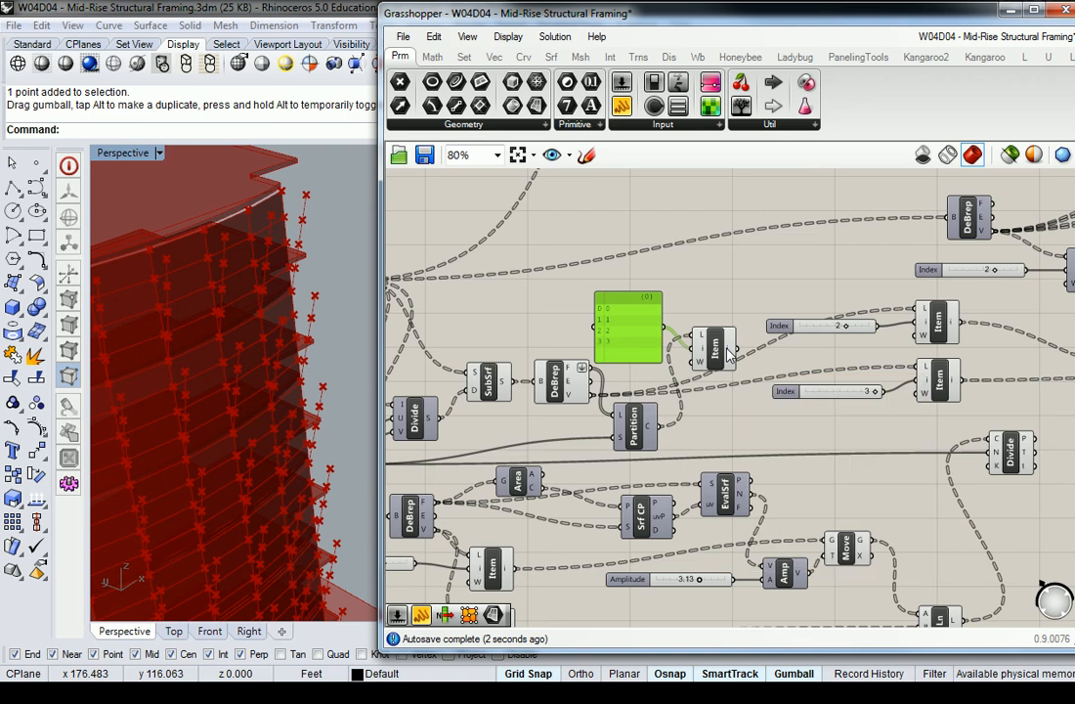
pyautogui.moveTo(576, 397)
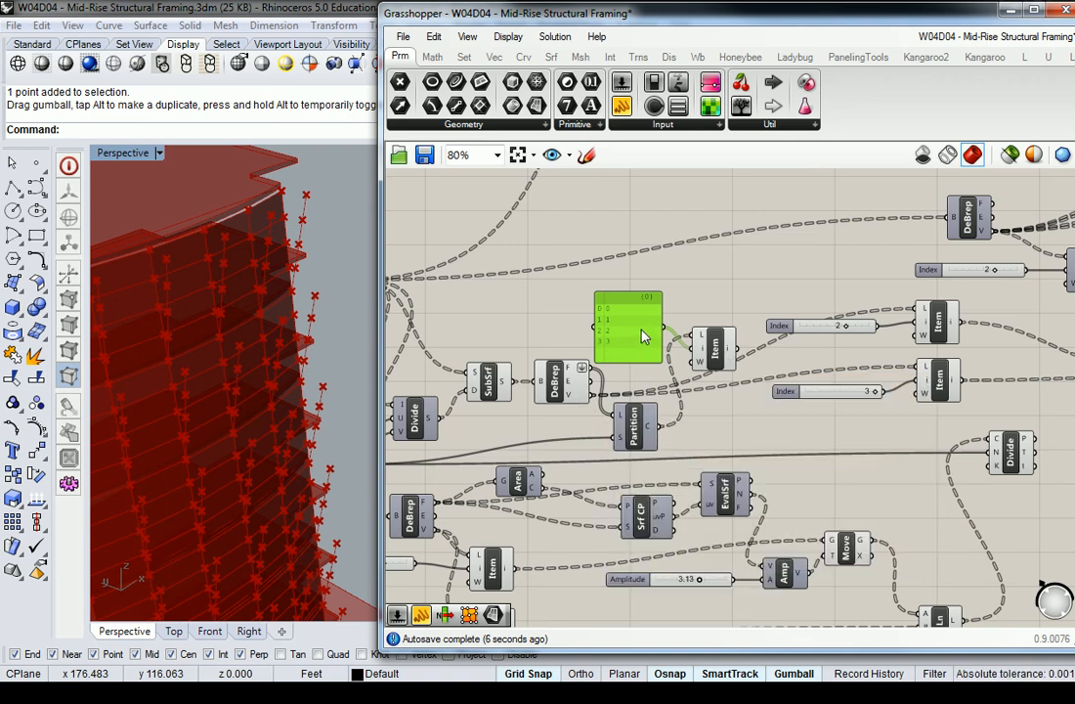
pyautogui.click(718, 354)
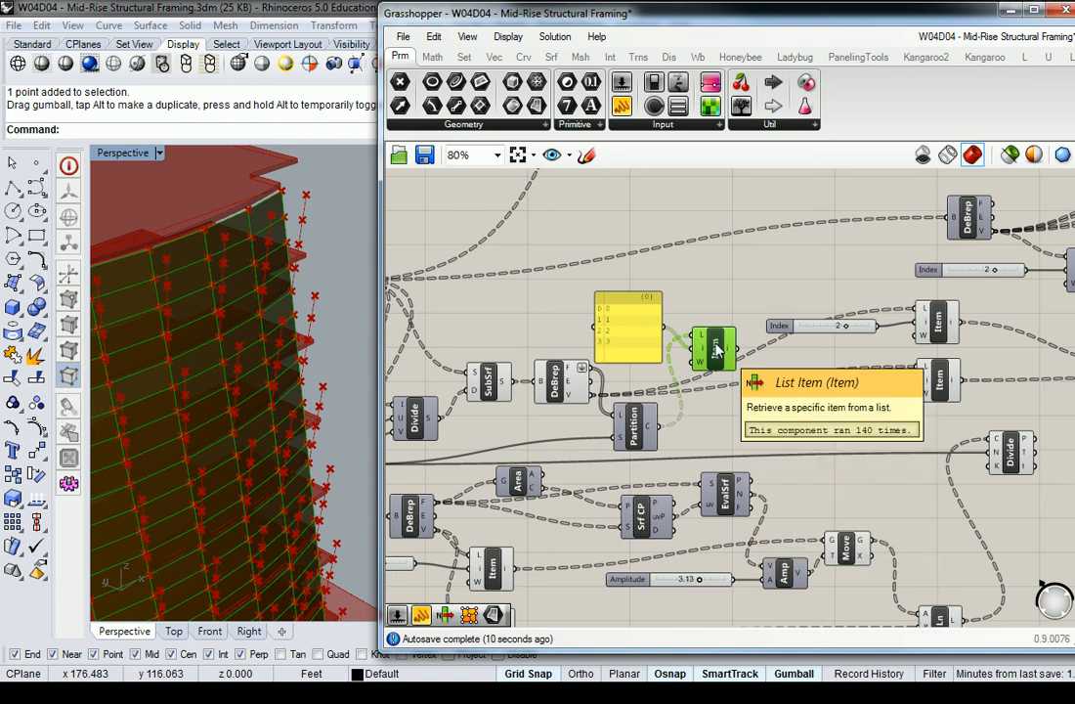
pyautogui.moveTo(731, 356)
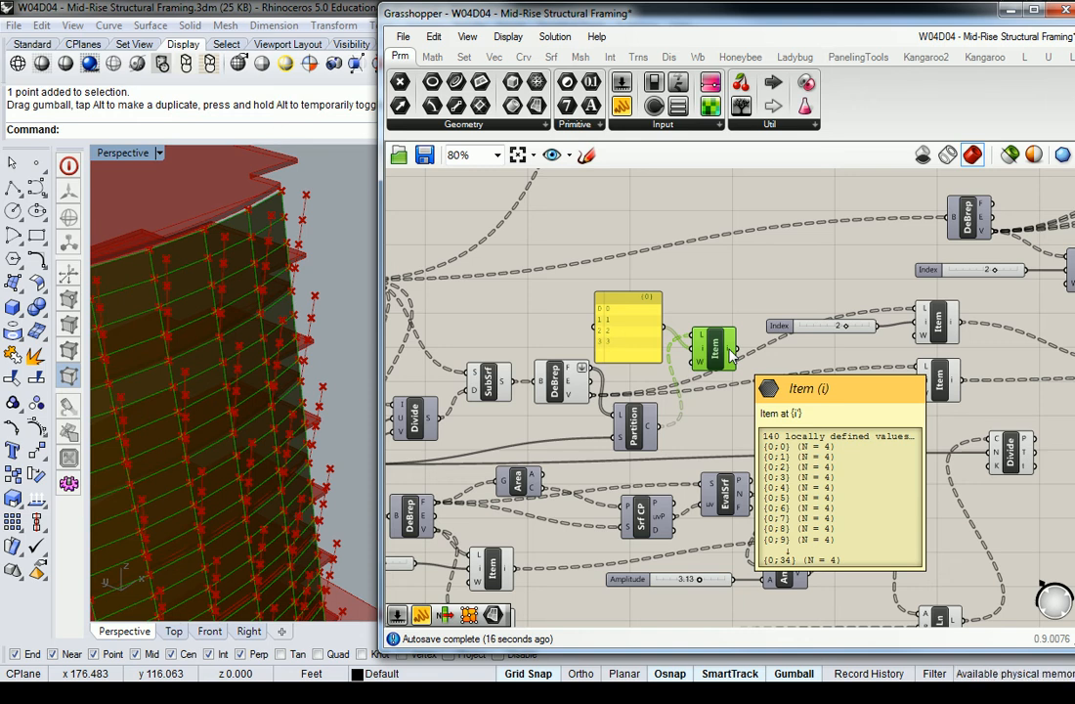
# - Try reducing the panel's index list to 0, 1 and 2, and undo that edit
pyautogui.doubleClick(616, 328)
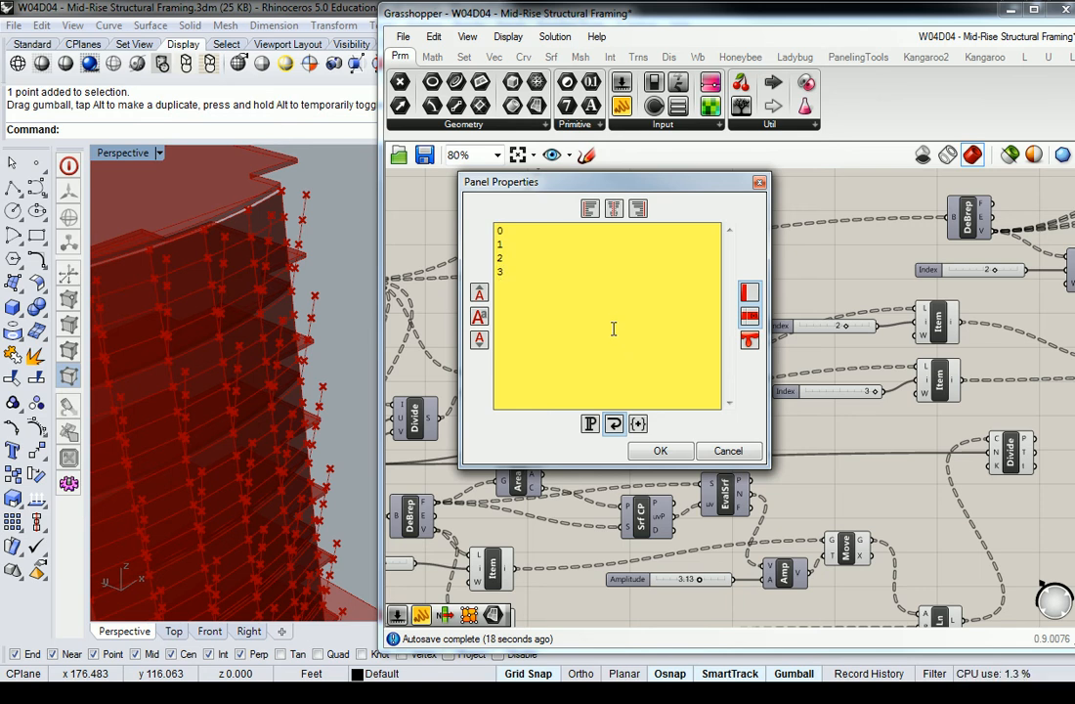
pyautogui.click(665, 451)
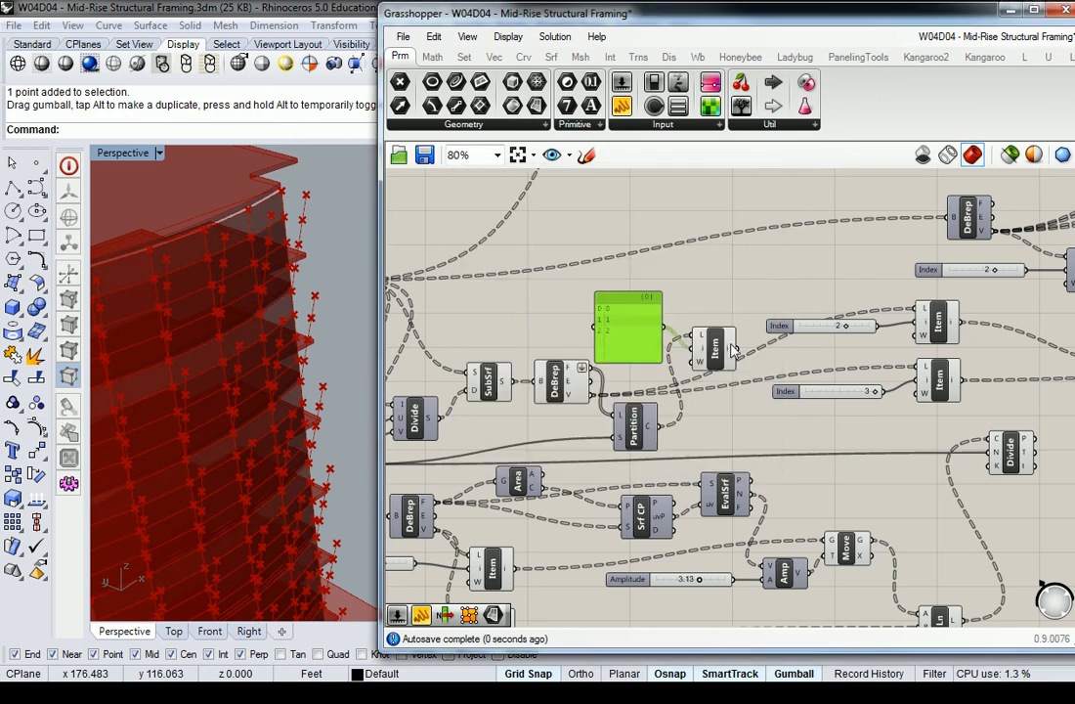
pyautogui.click(719, 273)
pyautogui.hotkey('ctrl', 'z')
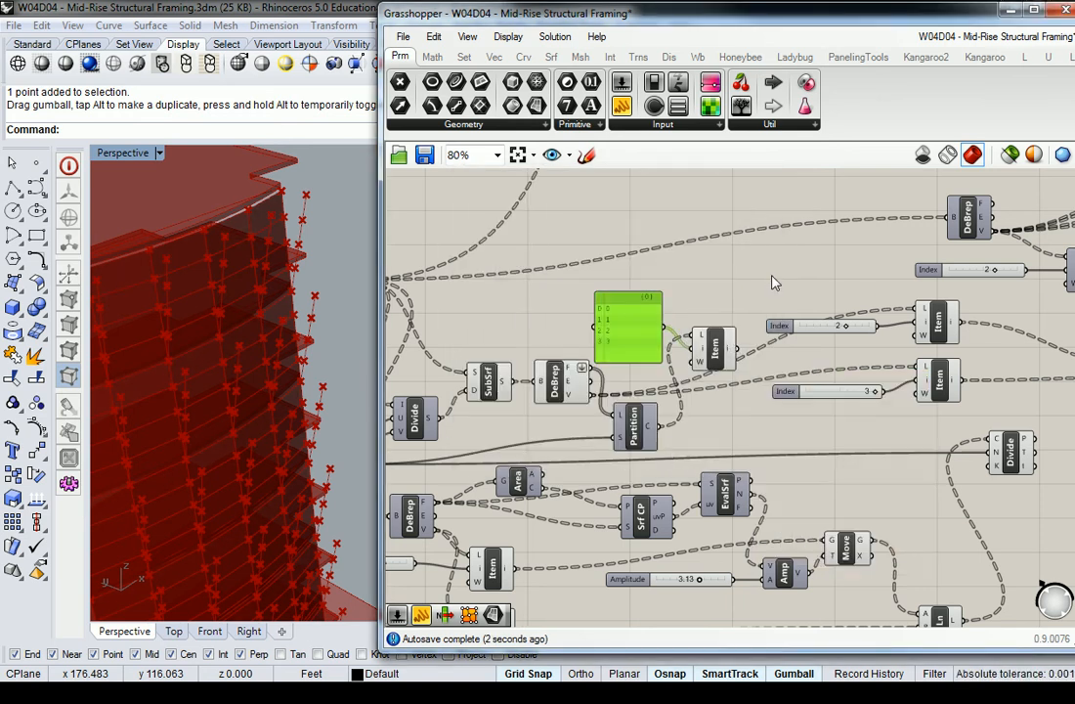
# - Add a Deconstruct Brep fed by the chunks' List Item, place it close to it and inspect its vertices' data tree
pyautogui.moveTo(723, 275); pyautogui.dragTo(627, 295, button='right')
pyautogui.moveTo(635, 376)
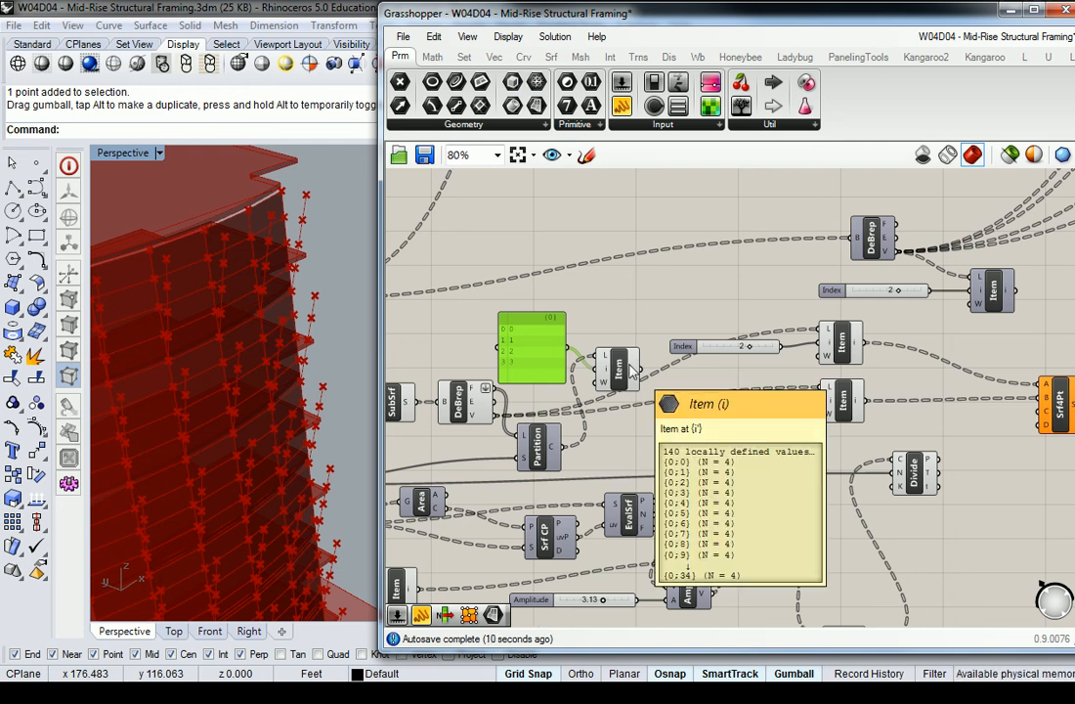
pyautogui.click(551, 57)
pyautogui.moveTo(690, 392); pyautogui.dragTo(692, 383)
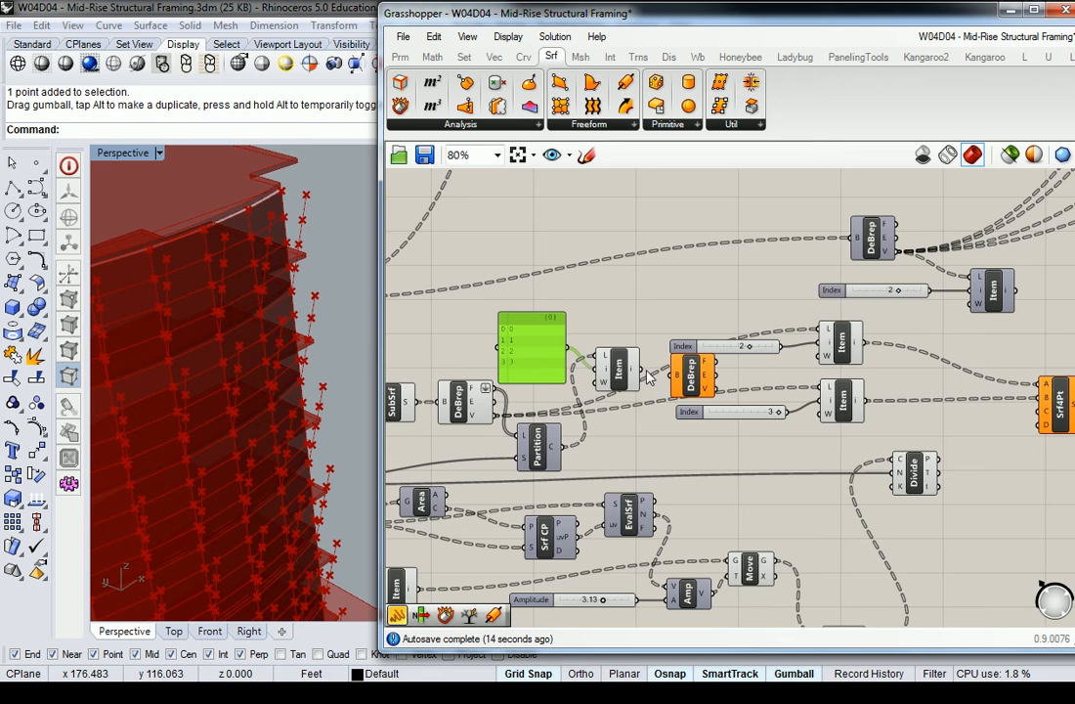
pyautogui.moveTo(709, 398)
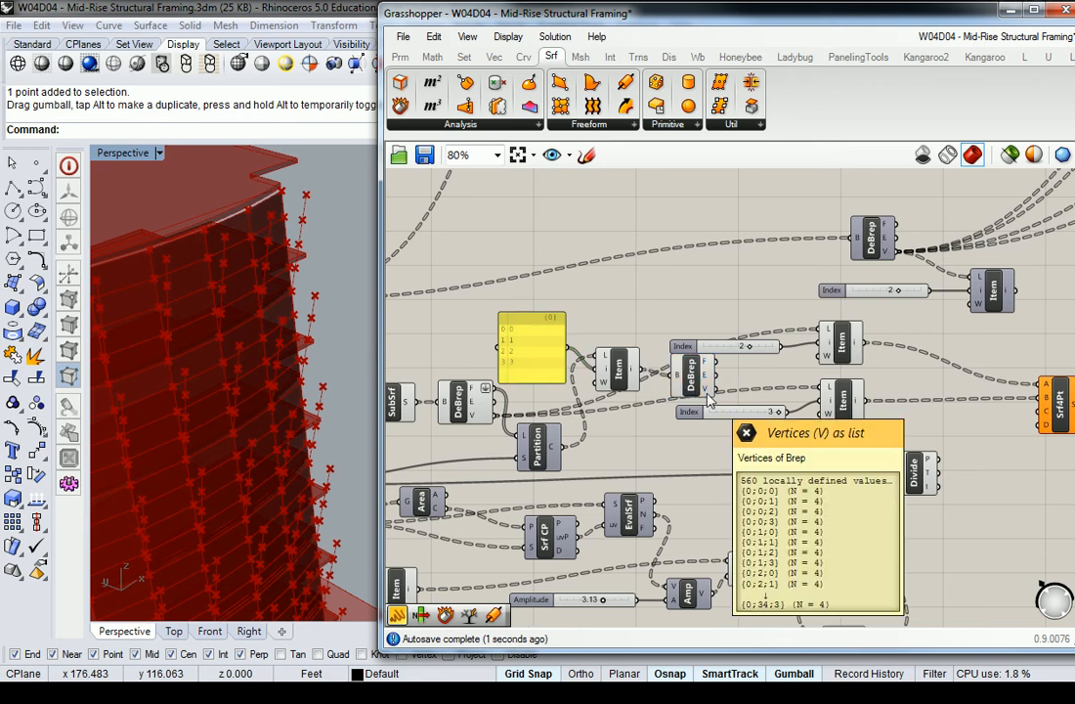
pyautogui.moveTo(746, 365); pyautogui.dragTo(730, 369, button='right')
pyautogui.moveTo(686, 380); pyautogui.dragTo(671, 374)
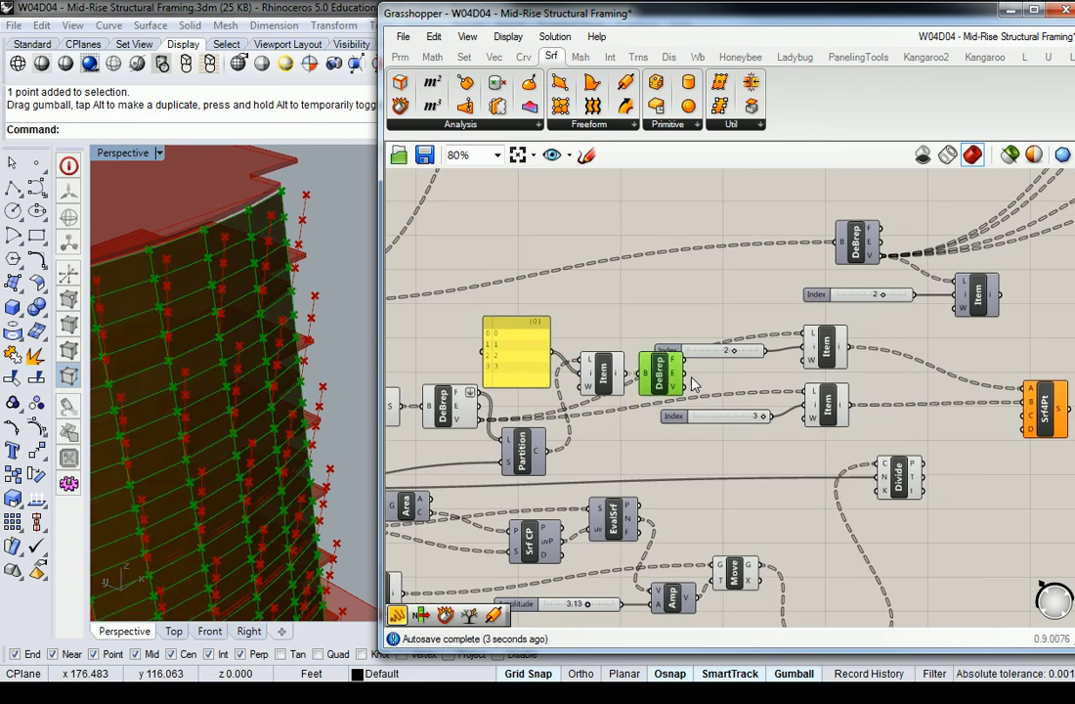
pyautogui.click(699, 378)
pyautogui.moveTo(677, 388)
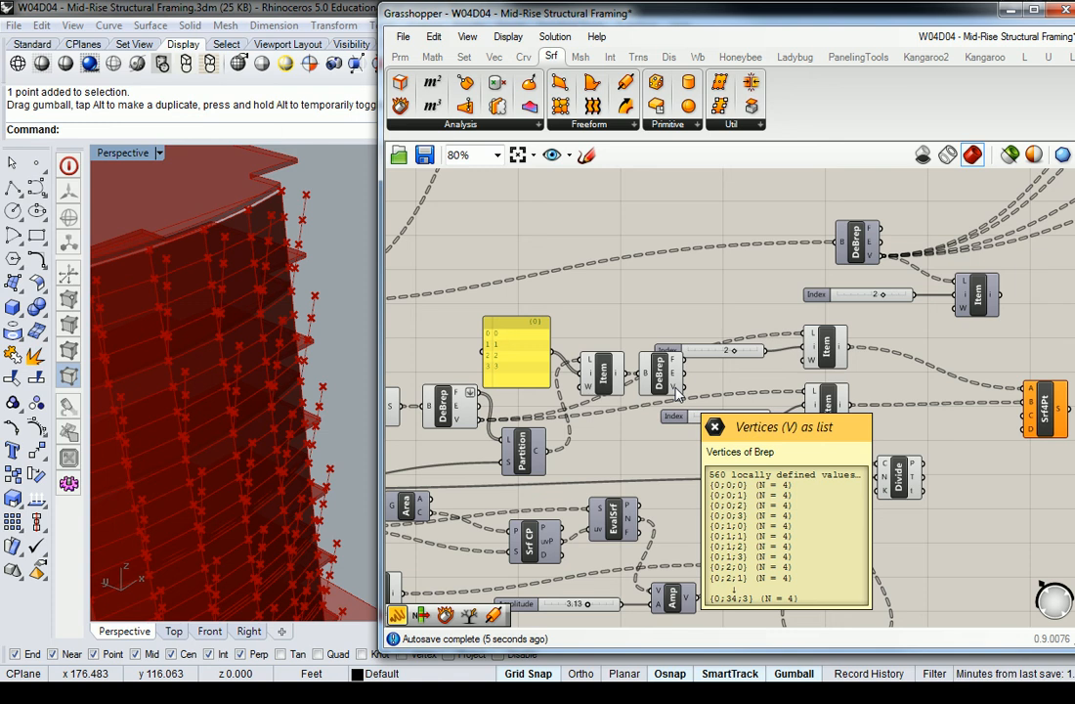
pyautogui.click(662, 377)
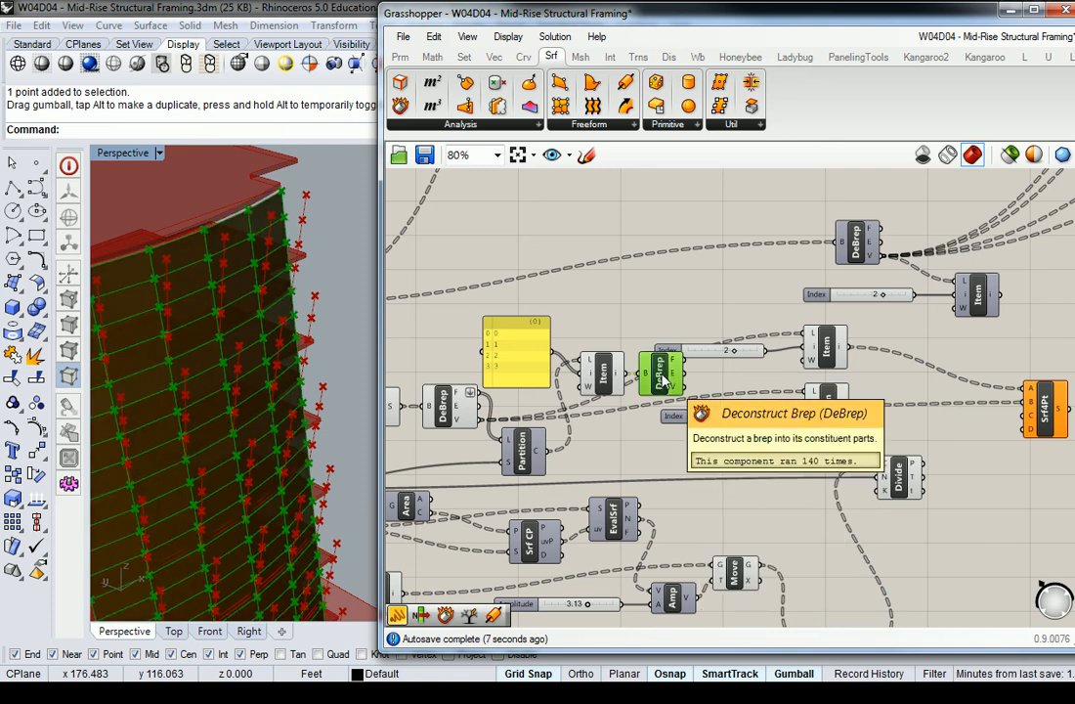
pyautogui.click(864, 436)
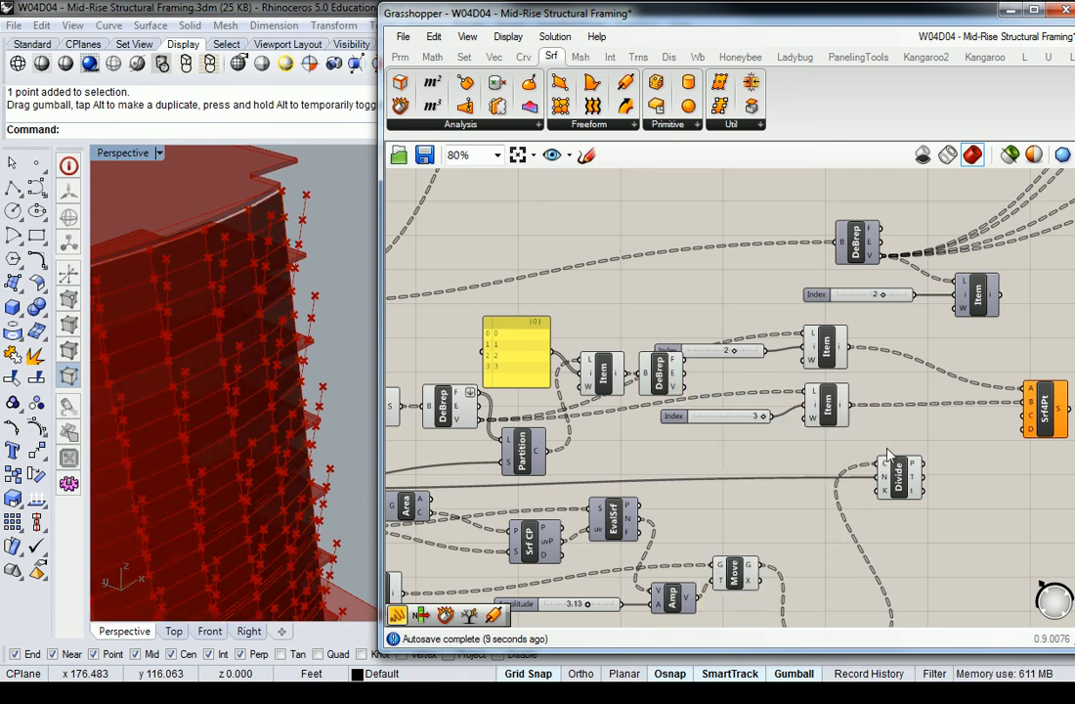
# - Delete the Deconstruct Brep, List Item, index panel and Partition List that follow the sub-surfaces' original Deconstruct Brep
pyautogui.click(660, 374)
pyautogui.press('Delete')
pyautogui.moveTo(607, 358); pyautogui.dragTo(661, 351, button='right')
pyautogui.click(660, 354)
pyautogui.press('Delete')
pyautogui.click(599, 349)
pyautogui.press('Delete')
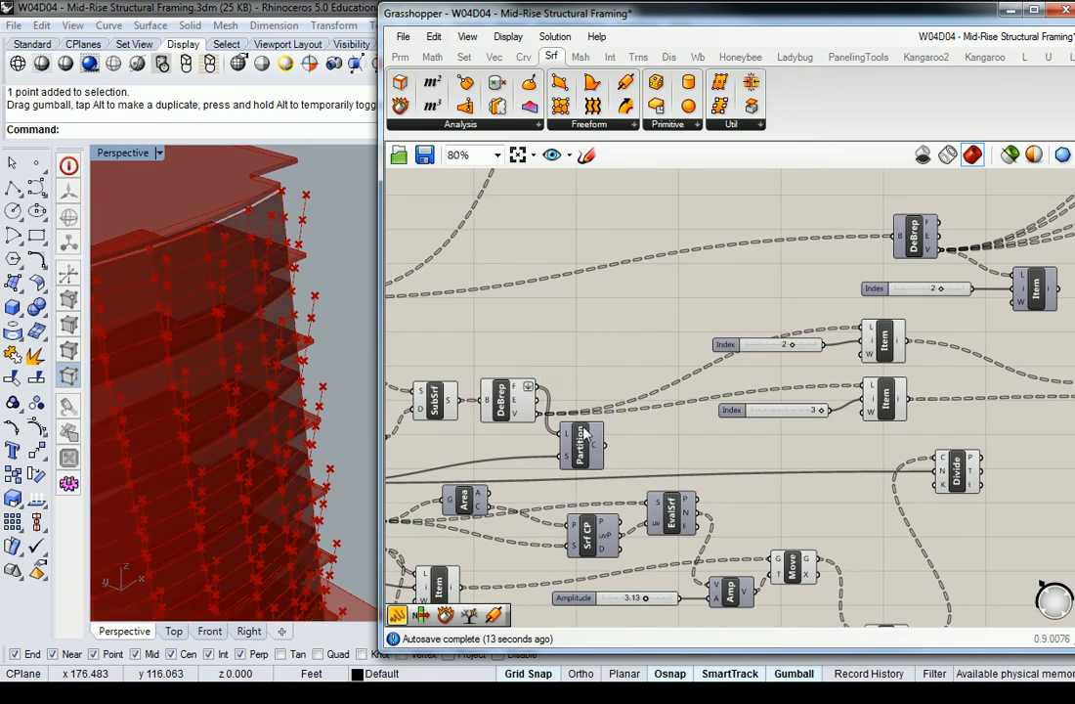
pyautogui.click(584, 430)
pyautogui.press('Delete')
# - Move the two vertex List Items and their index sliders closer to the sub-surfaces' Deconstruct Brep
pyautogui.moveTo(586, 376); pyautogui.dragTo(645, 366, button='right')
pyautogui.moveTo(1008, 306); pyautogui.dragTo(764, 421)
pyautogui.moveTo(948, 398); pyautogui.dragTo(785, 417)
pyautogui.click(860, 318)
# - Compare the vertex and division point data trees, and add a Split List fed by the Divide Curve points
pyautogui.moveTo(849, 338); pyautogui.dragTo(786, 331, button='right')
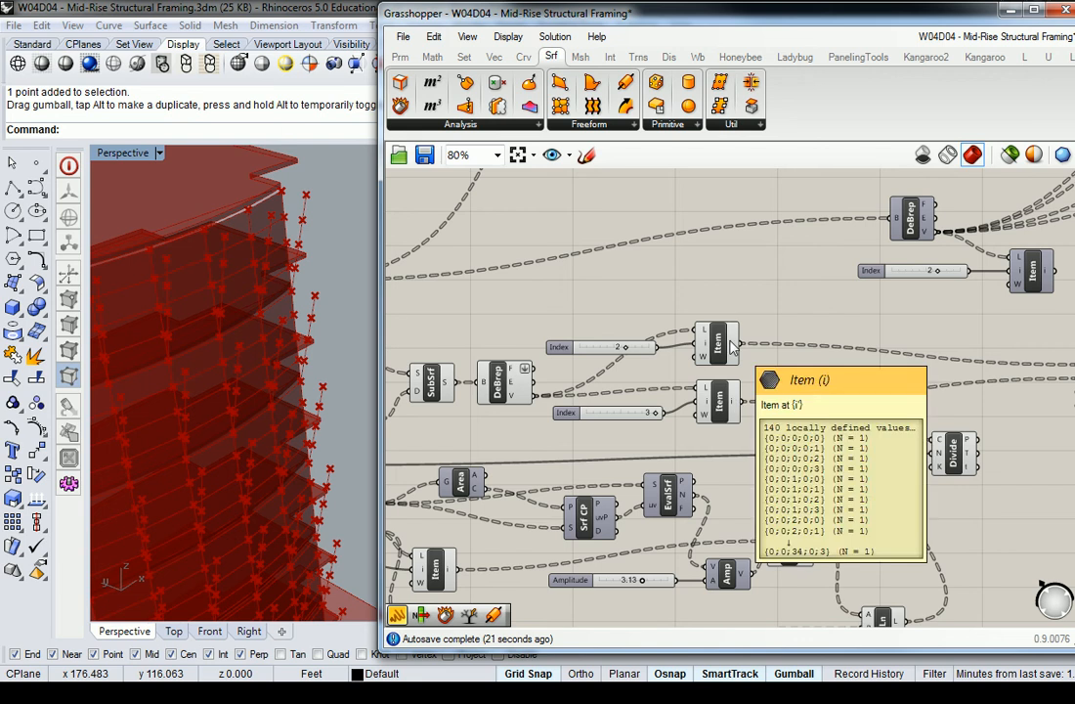
pyautogui.moveTo(631, 314); pyautogui.dragTo(689, 310, button='right')
pyautogui.moveTo(574, 395)
pyautogui.moveTo(848, 412); pyautogui.dragTo(522, 376, button='right')
pyautogui.moveTo(701, 403)
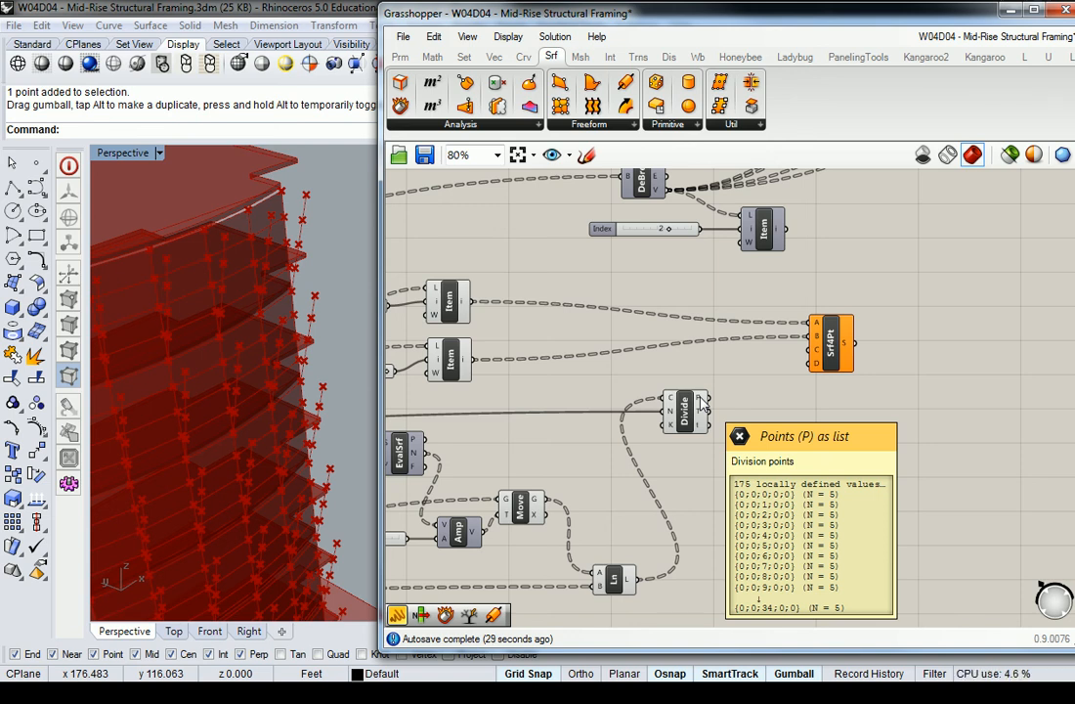
pyautogui.click(464, 57)
pyautogui.click(463, 125)
pyautogui.moveTo(539, 249); pyautogui.dragTo(778, 417)
pyautogui.moveTo(711, 398); pyautogui.dragTo(782, 408)
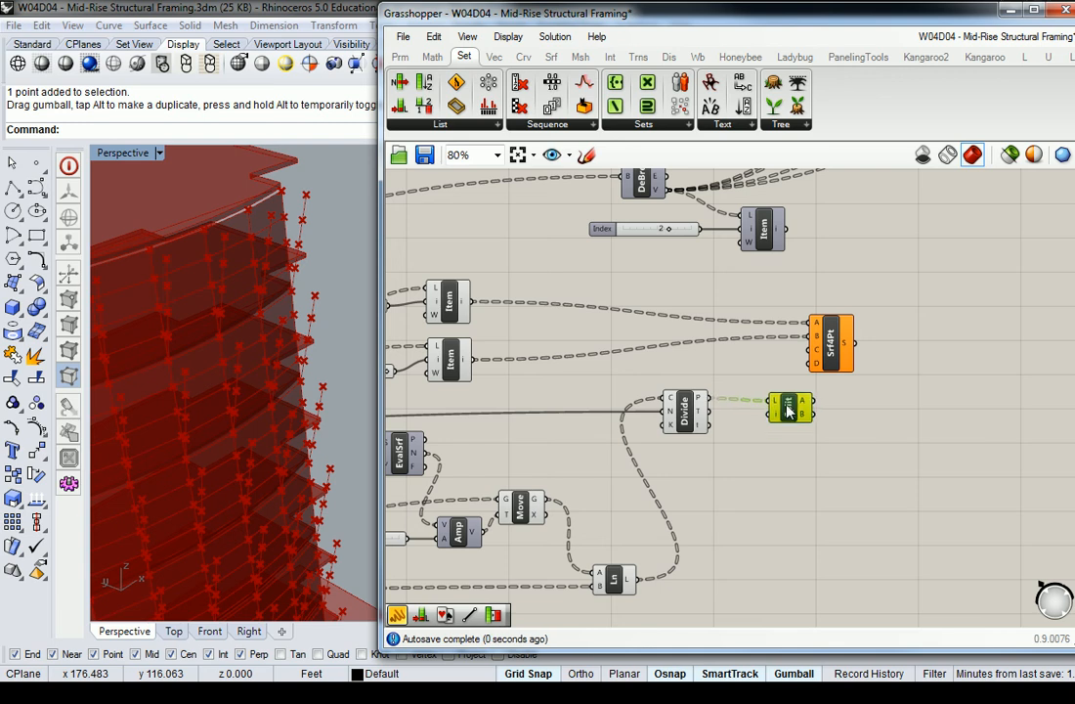
pyautogui.click(747, 381)
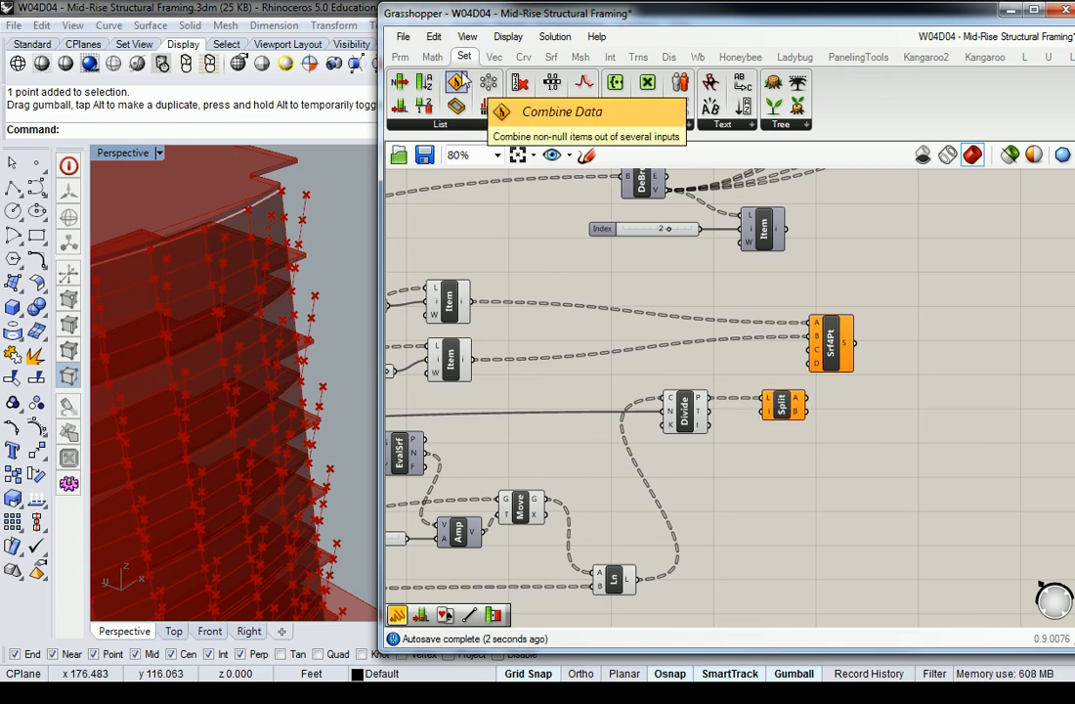
# - Add an Item Index component below the Split List and feed its list input with the Divide Curve points
pyautogui.moveTo(701, 404)
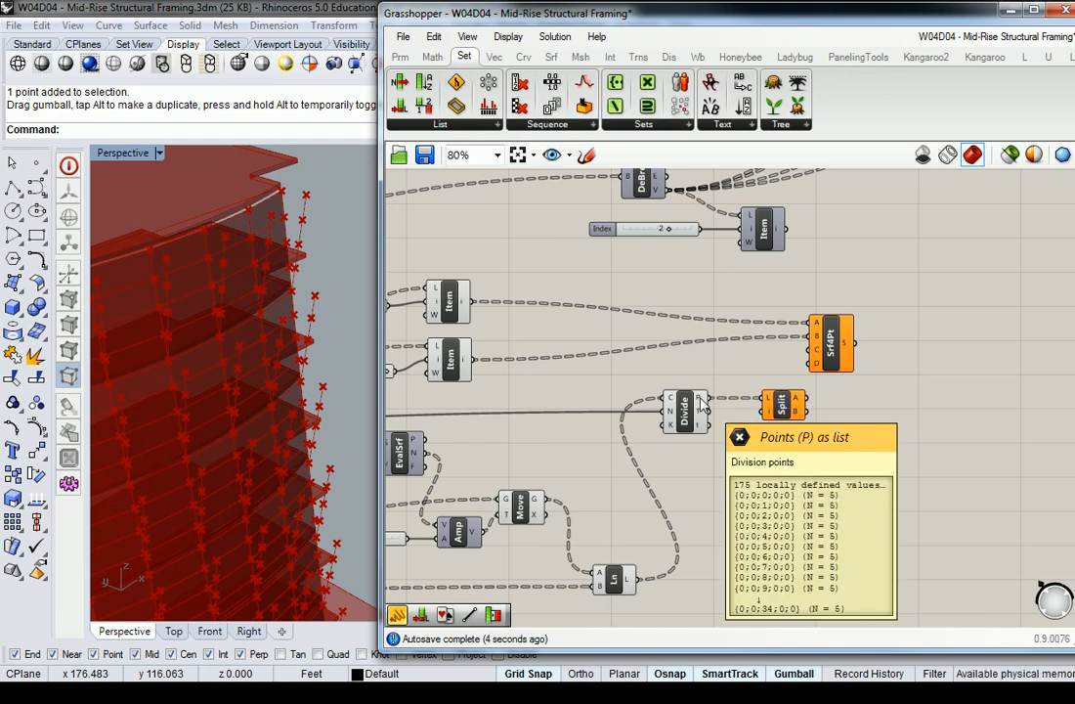
pyautogui.click(440, 124)
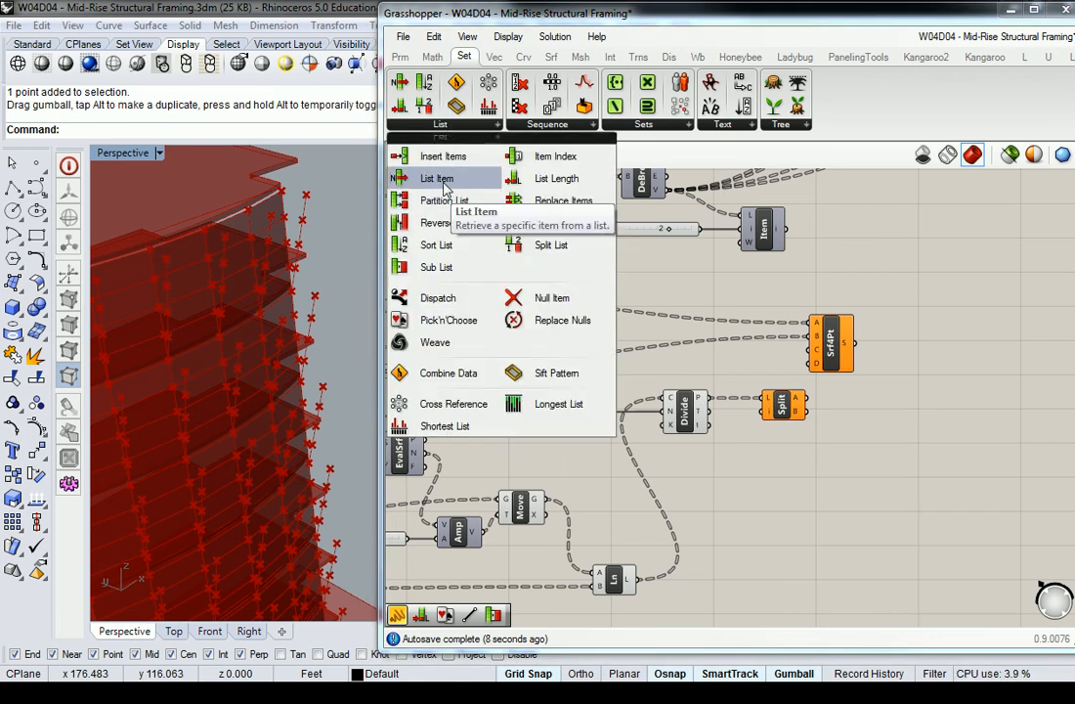
pyautogui.moveTo(528, 156); pyautogui.dragTo(743, 467)
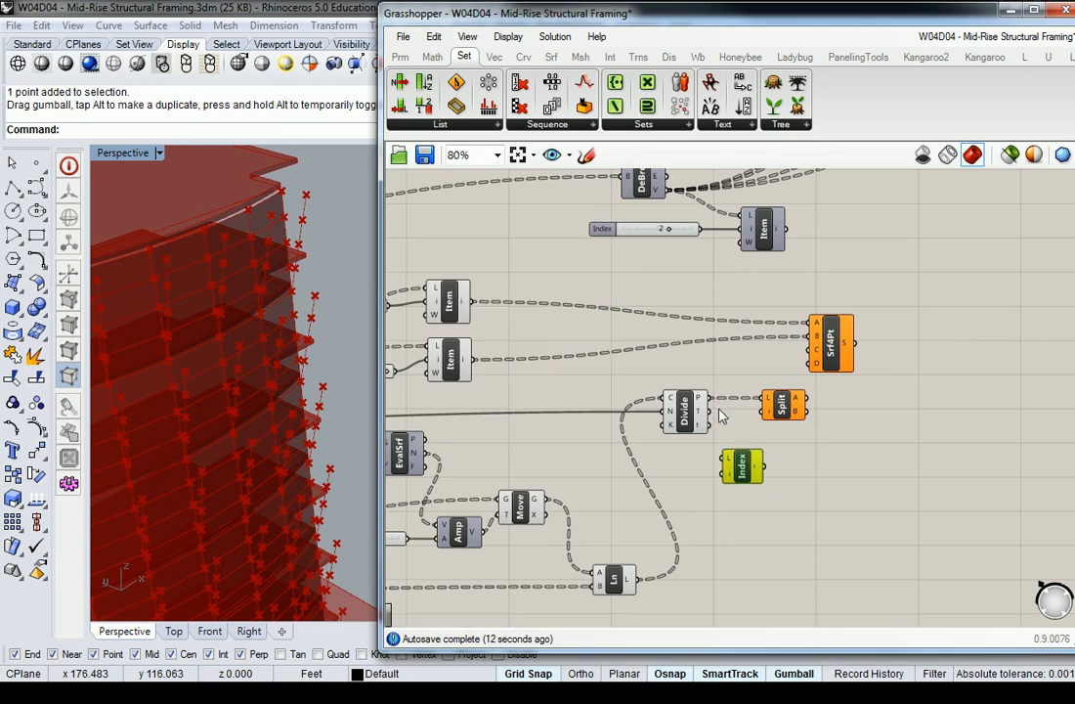
pyautogui.moveTo(711, 399); pyautogui.dragTo(726, 456)
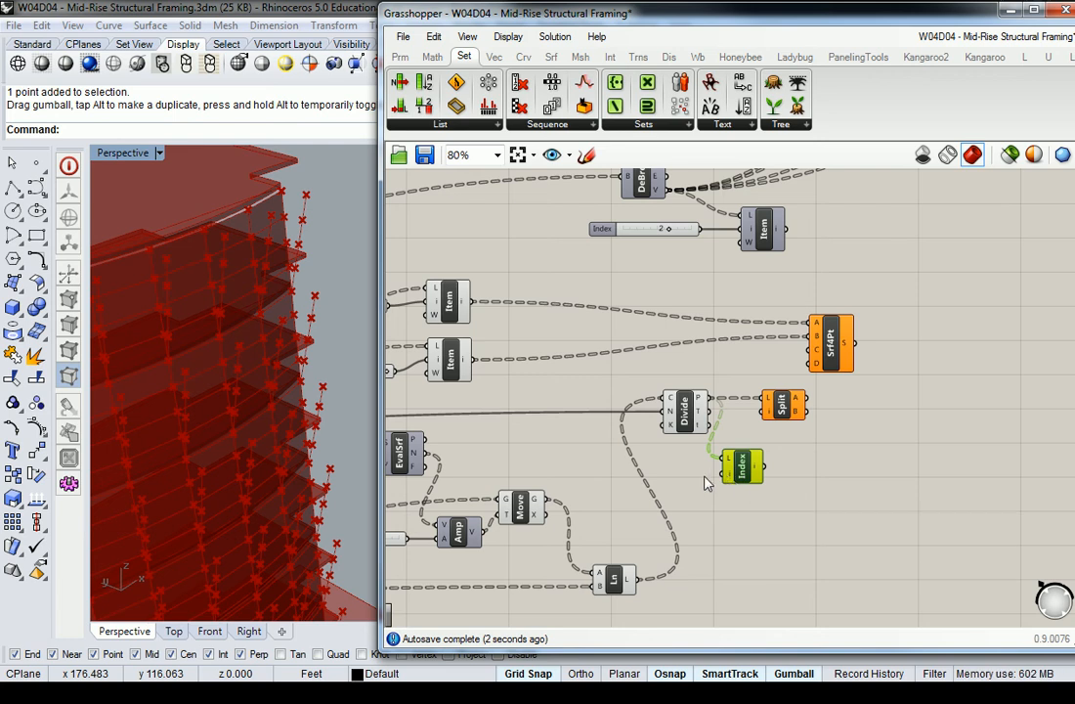
# - Add a panel containing 0 and connect it to the Item Index component's item input
pyautogui.click(400, 56)
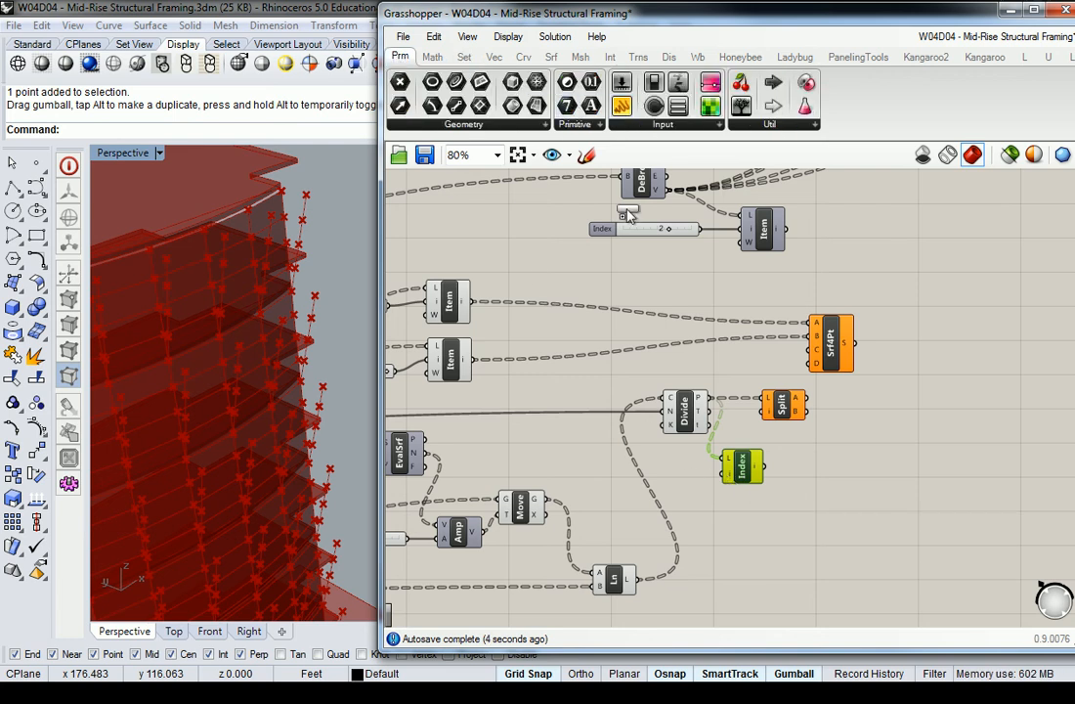
pyautogui.moveTo(622, 106); pyautogui.dragTo(670, 482)
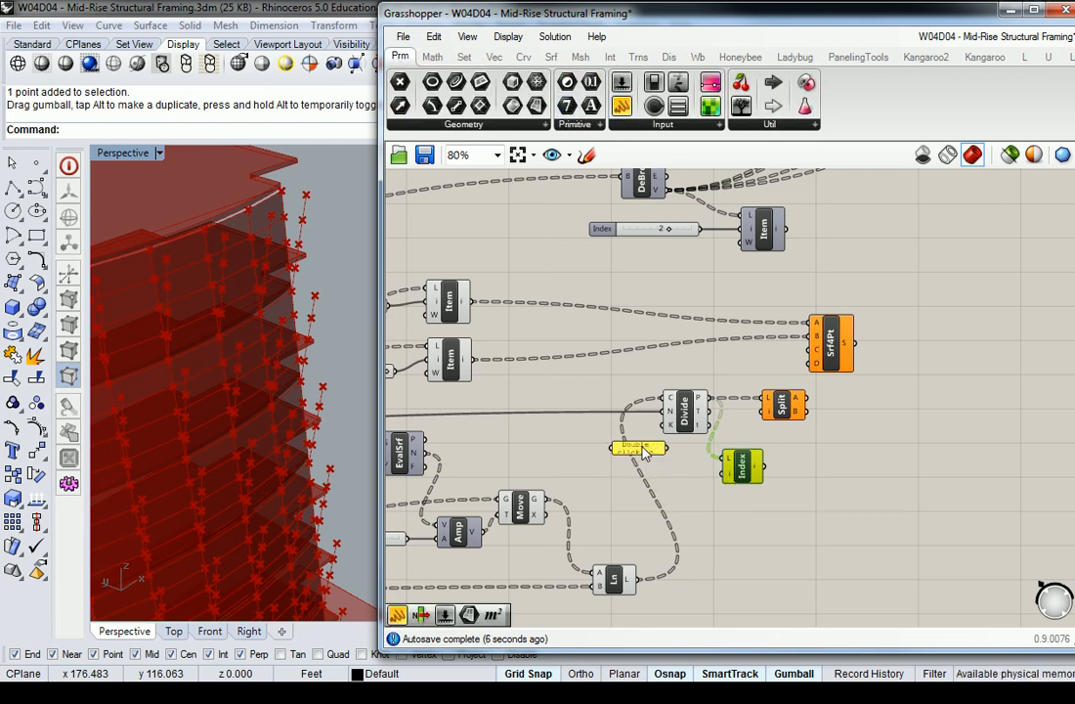
pyautogui.doubleClick(645, 454)
pyautogui.write('1')
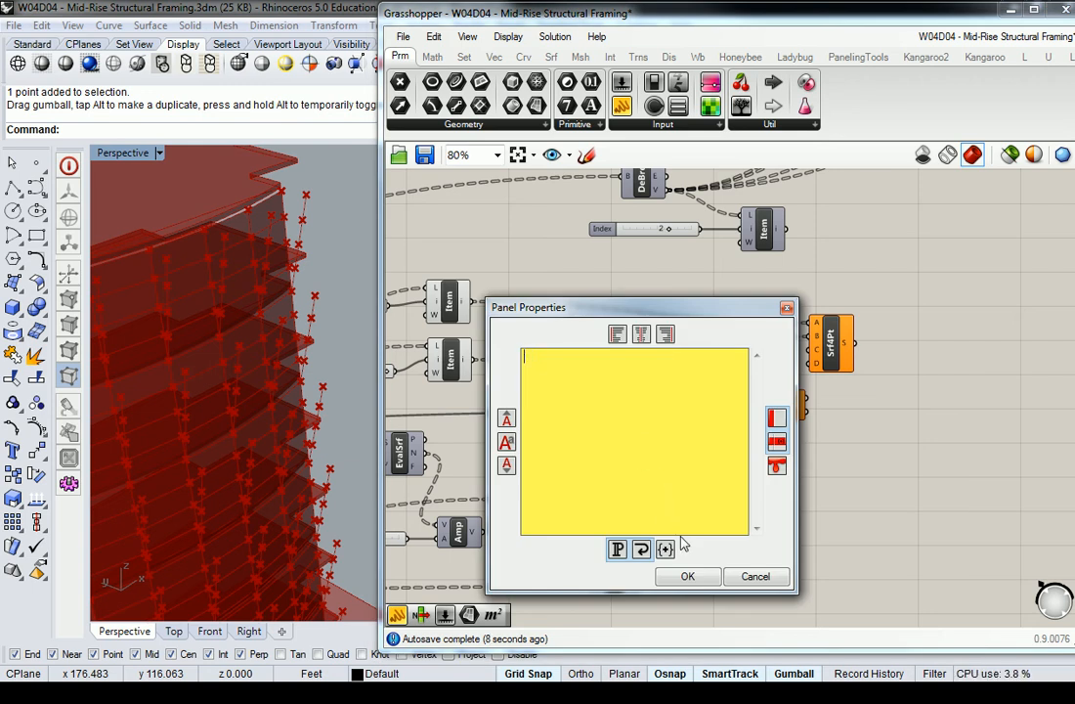
pyautogui.click(687, 576)
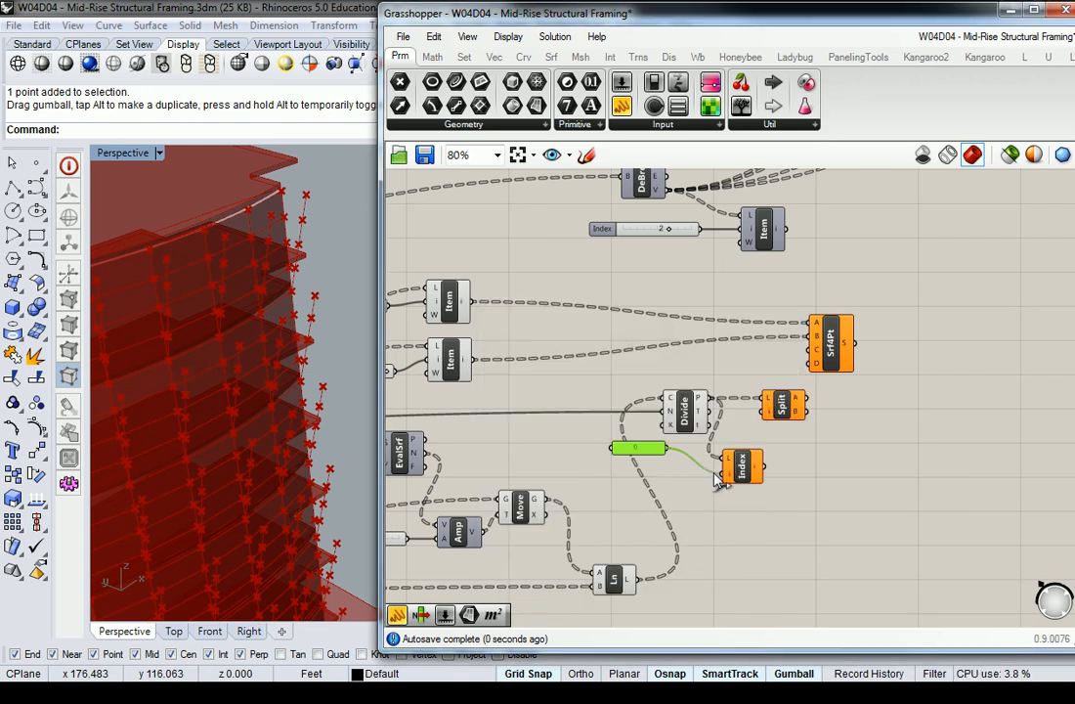
pyautogui.moveTo(706, 474); pyautogui.dragTo(759, 476)
pyautogui.moveTo(757, 474)
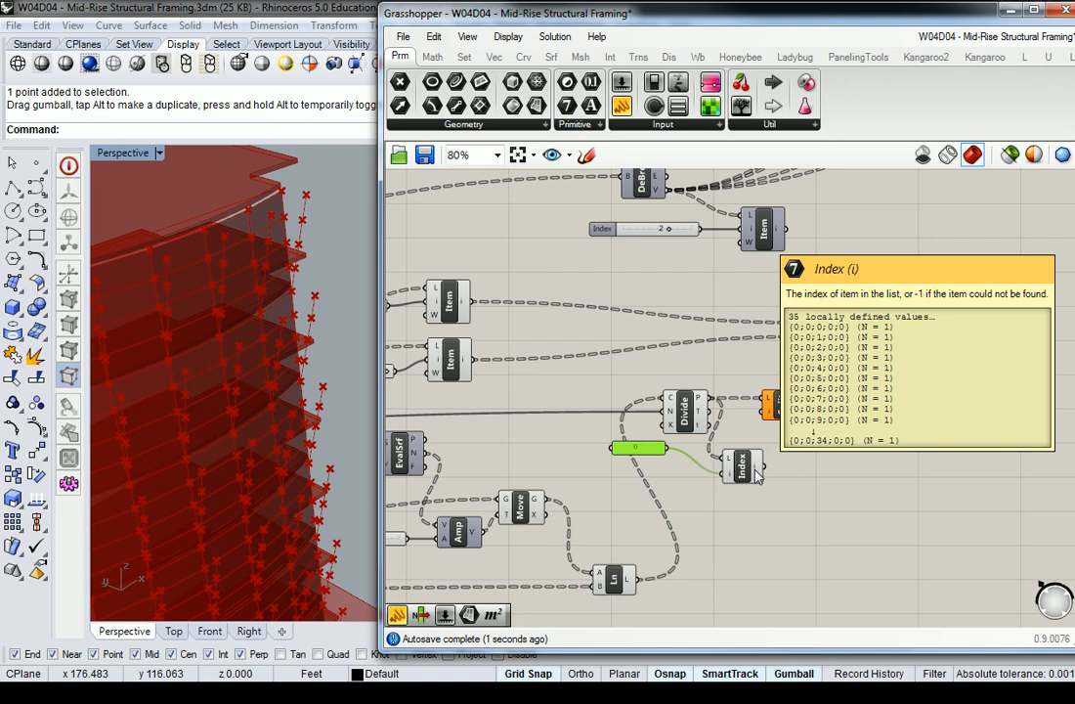
pyautogui.moveTo(658, 452); pyautogui.dragTo(696, 479)
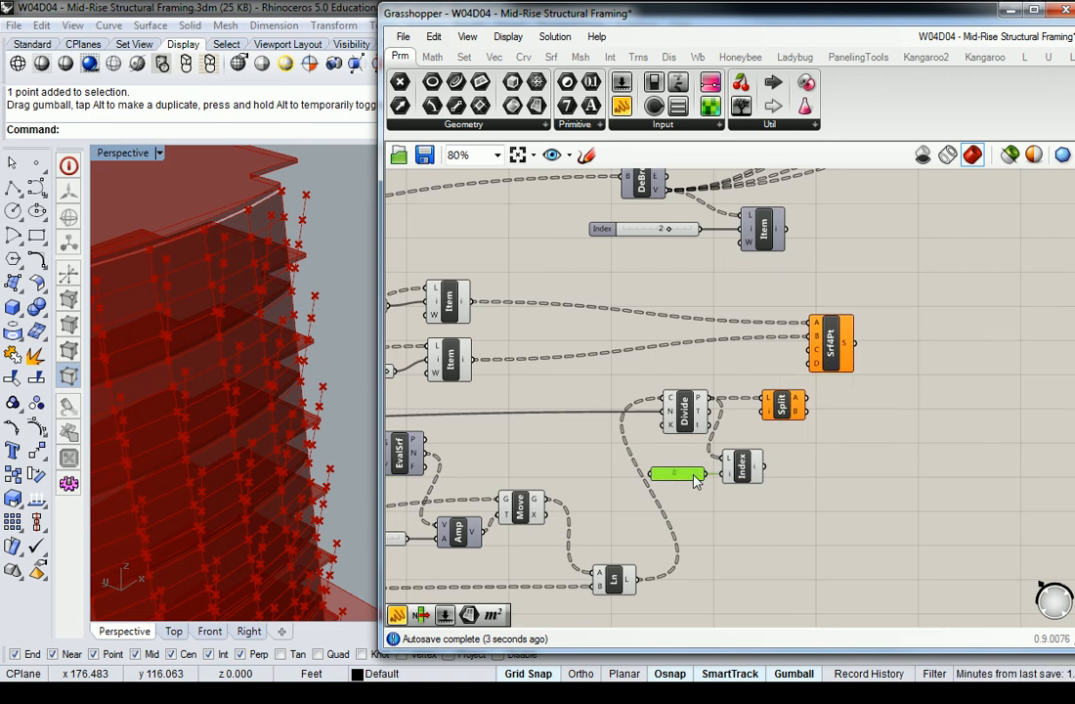
# - Delete the Item Index component and its panel, and move the Split List closer to the four-point surface component
pyautogui.moveTo(795, 479); pyautogui.dragTo(688, 462)
pyautogui.press('Delete')
pyautogui.moveTo(562, 367); pyautogui.dragTo(768, 376, button='right')
pyautogui.moveTo(948, 418); pyautogui.dragTo(919, 386)
pyautogui.scroll(-3, 919, 386)
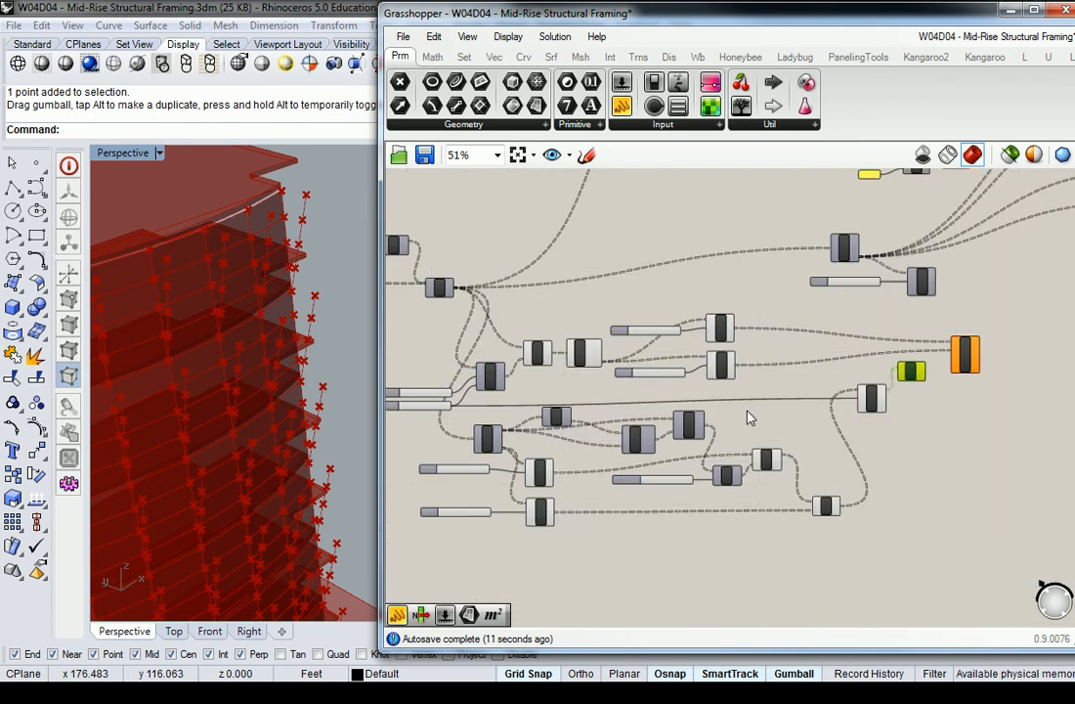
# - Feed the Split List's index from the slider that sets the Divide Curve count, and inspect its List A output
pyautogui.scroll(4, 782, 418)
pyautogui.scroll(-3, 736, 387)
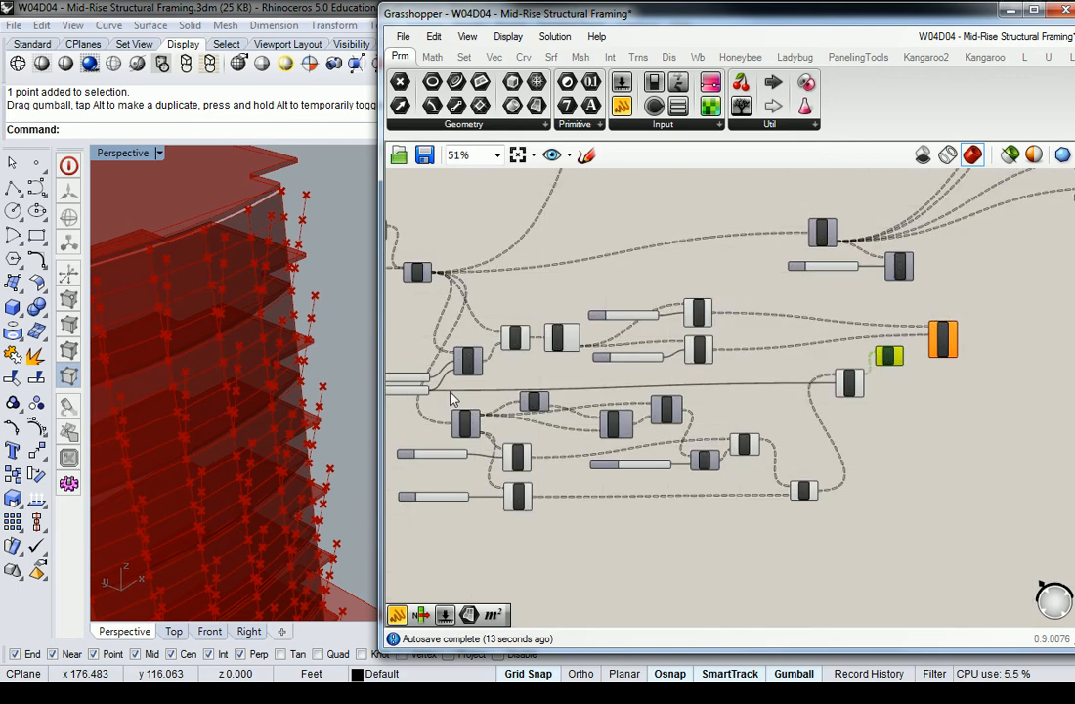
pyautogui.click(882, 358)
pyautogui.scroll(5, 882, 358)
pyautogui.moveTo(904, 349)
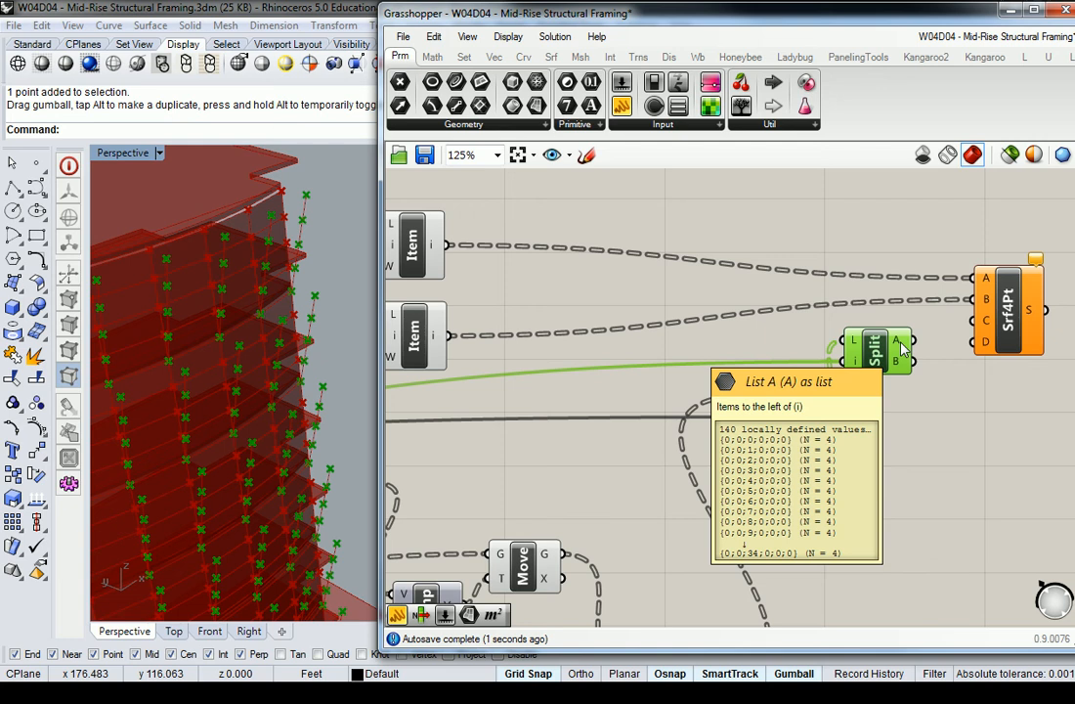
pyautogui.moveTo(922, 350); pyautogui.dragTo(824, 383, button='right')
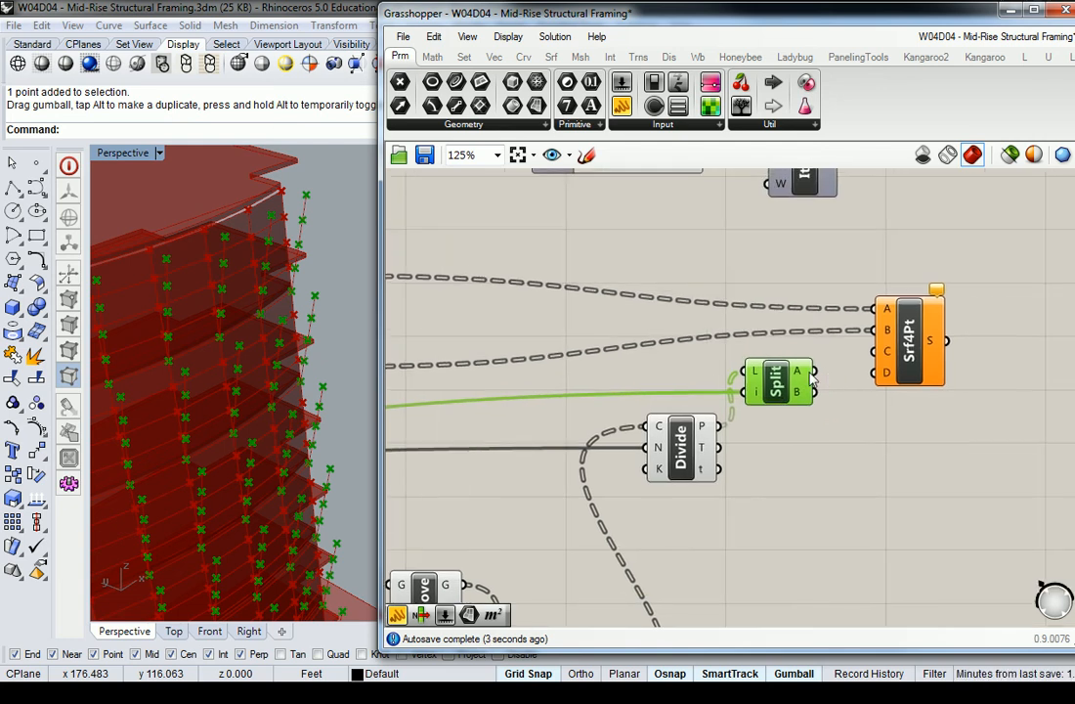
pyautogui.moveTo(803, 379)
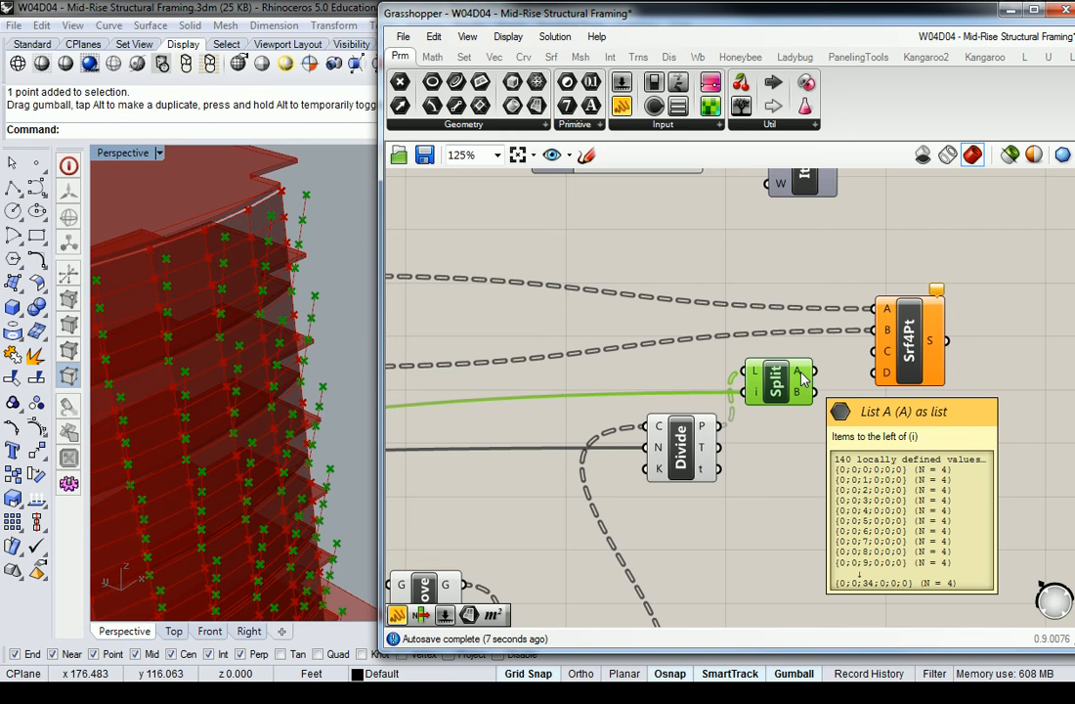
# - Save the Grasshopper document
pyautogui.click(713, 277)
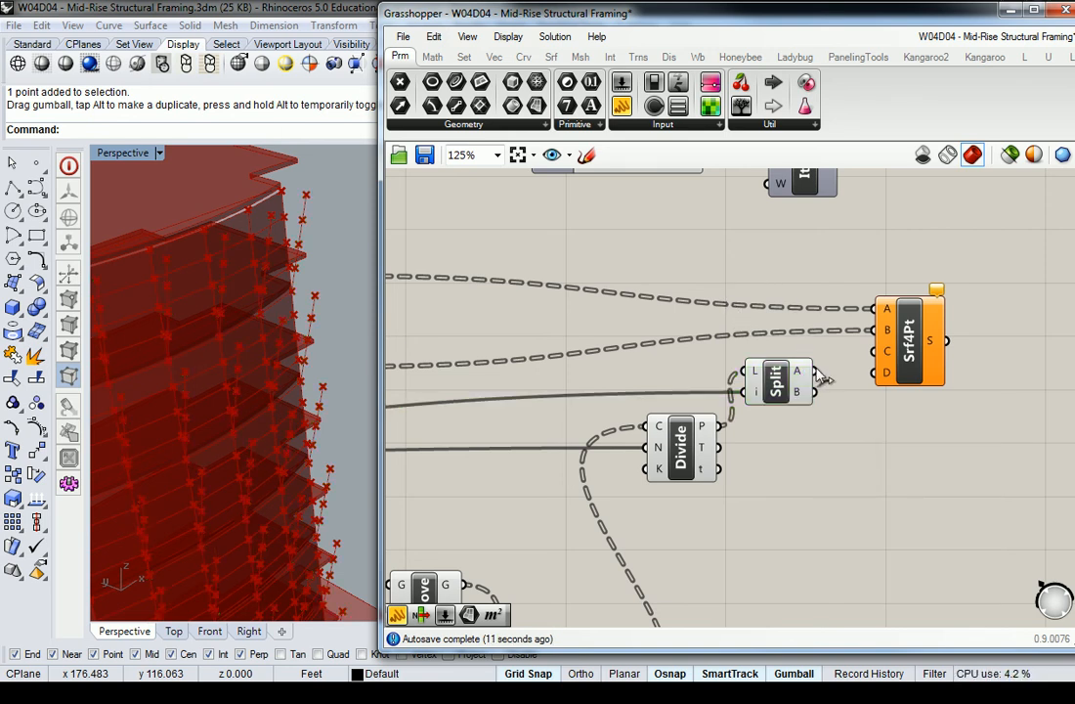
pyautogui.click(403, 37)
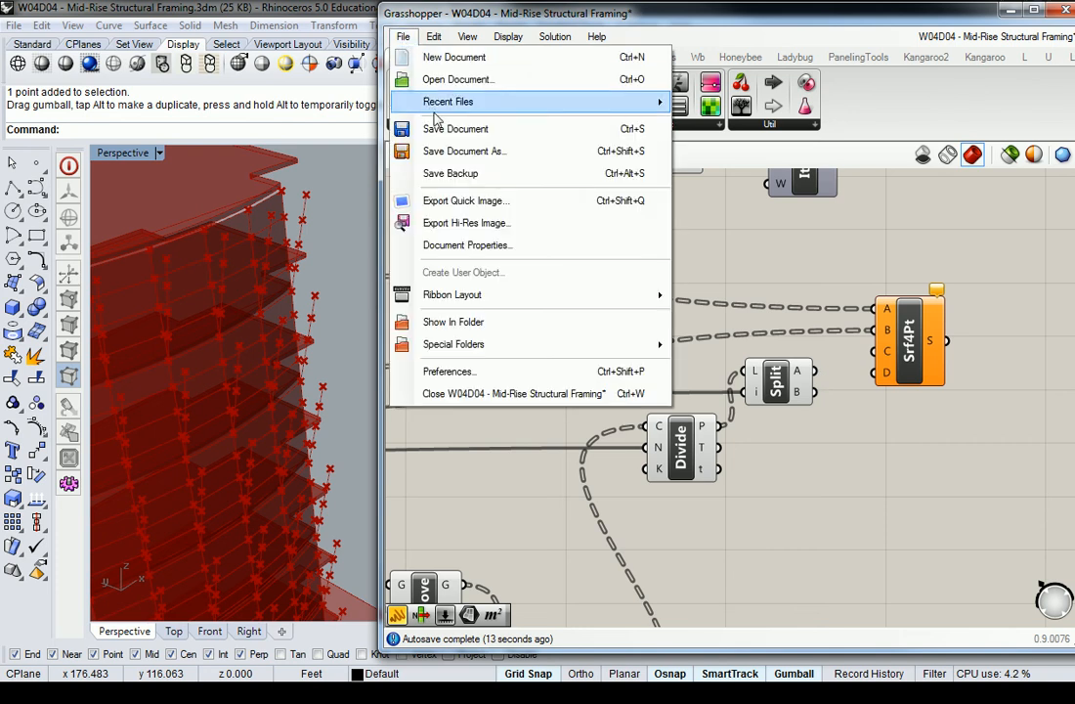
pyautogui.click(455, 129)
# - Connect the Split List's A output to corner C of the four-point surface and examine the resulting surfaces in the model
pyautogui.moveTo(814, 370); pyautogui.dragTo(864, 360)
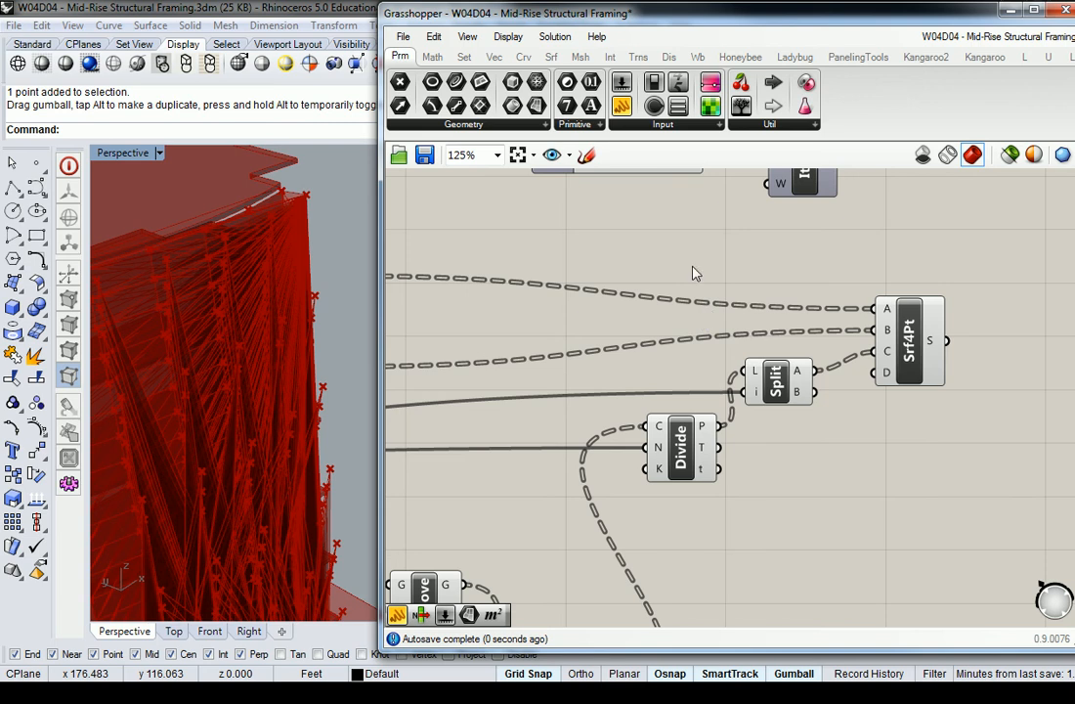
pyautogui.moveTo(342, 305); pyautogui.dragTo(303, 277, button='right')
pyautogui.scroll(-5, 310, 245)
pyautogui.scroll(5, 260, 321)
pyautogui.scroll(5, 305, 260)
pyautogui.scroll(-4, 305, 265)
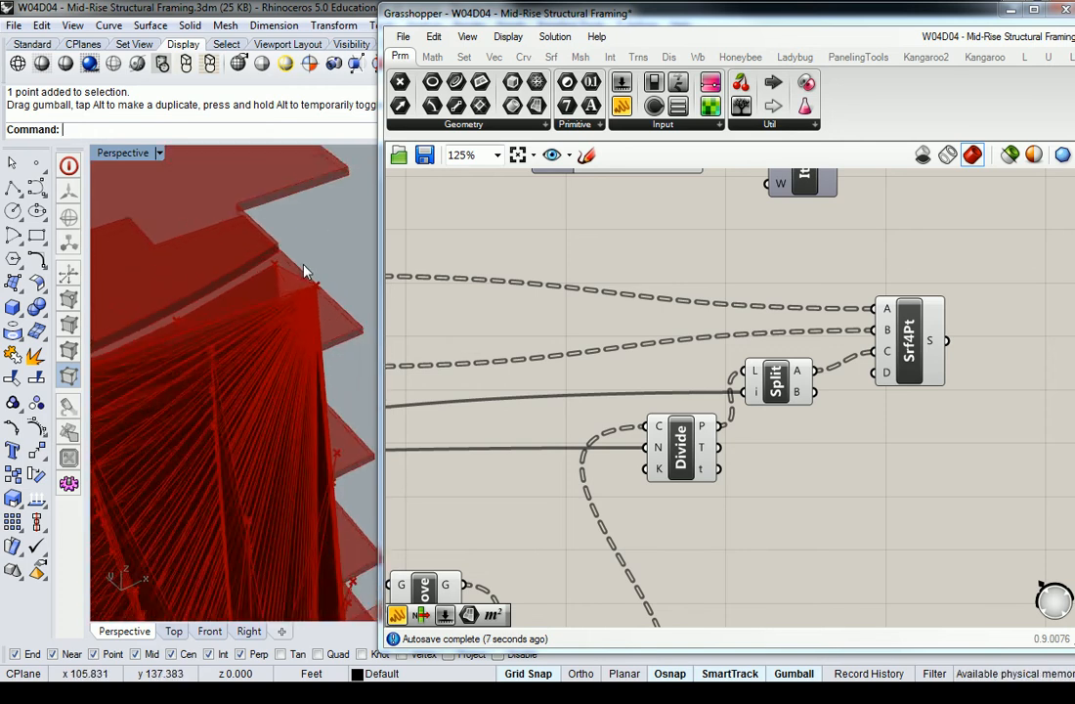
pyautogui.scroll(4, 305, 278)
pyautogui.scroll(-5, 304, 279)
pyautogui.scroll(-8, 662, 284)
# - Delete the four-point surface component fed by the vertex List Items and the Split List
pyautogui.middleClick(691, 307)
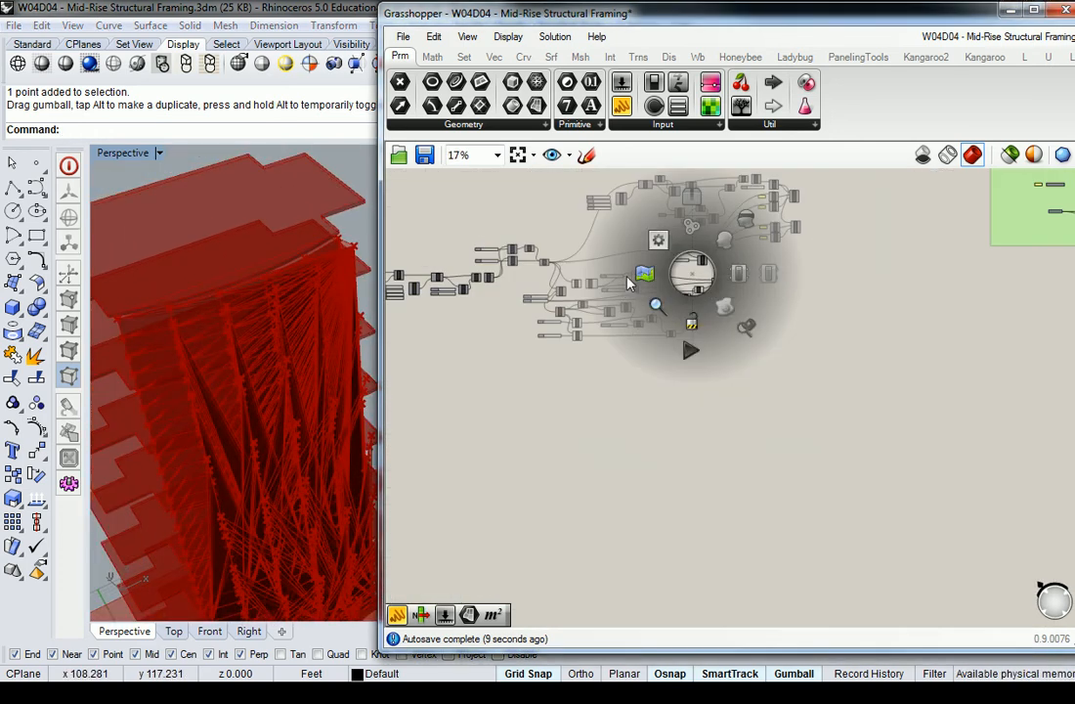
pyautogui.scroll(5, 650, 295)
pyautogui.scroll(2, 650, 295)
pyautogui.scroll(-3, 604, 257)
pyautogui.scroll(3, 604, 257)
pyautogui.moveTo(791, 252); pyautogui.dragTo(644, 278, button='right')
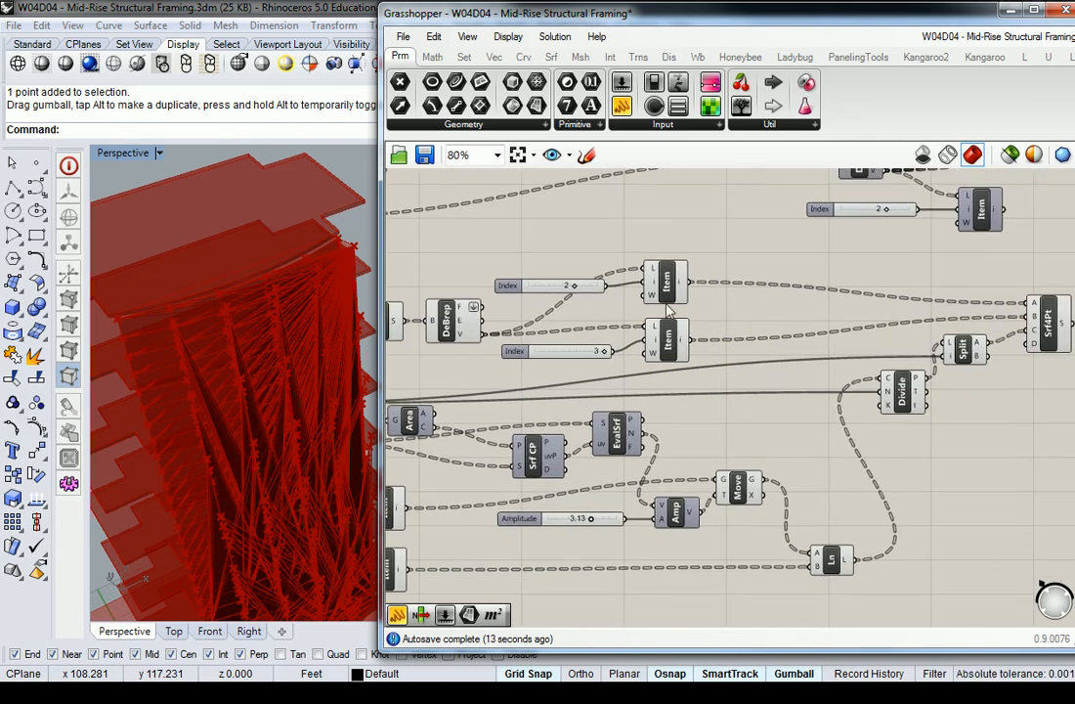
pyautogui.scroll(-3, 644, 278)
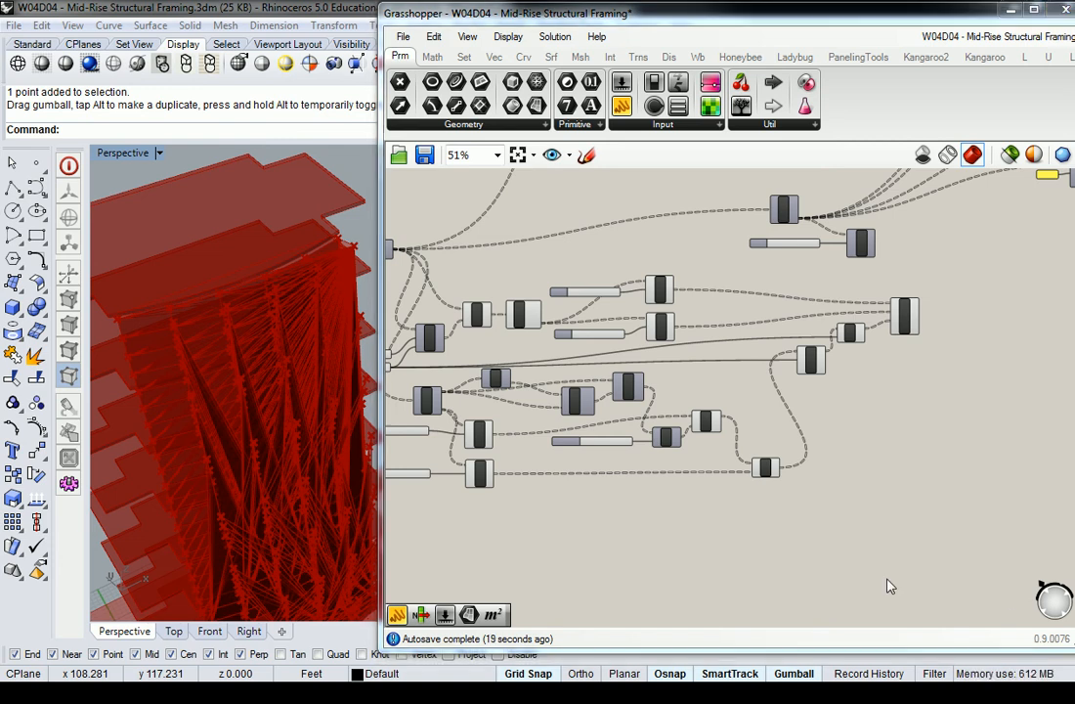
pyautogui.moveTo(516, 306); pyautogui.dragTo(564, 279, button='right')
pyautogui.moveTo(300, 323); pyautogui.dragTo(291, 324, button='right')
pyautogui.moveTo(1013, 266); pyautogui.dragTo(943, 321)
pyautogui.press('Delete')
# - Move the whole offset-line branch, from its Deconstruct Brep to Divide Curve and Split List, well below the sub-surface components
pyautogui.moveTo(666, 285); pyautogui.dragTo(687, 247, button='right')
pyautogui.scroll(1, 687, 246)
pyautogui.moveTo(693, 299); pyautogui.dragTo(698, 337, button='right')
pyautogui.scroll(-1, 877, 347)
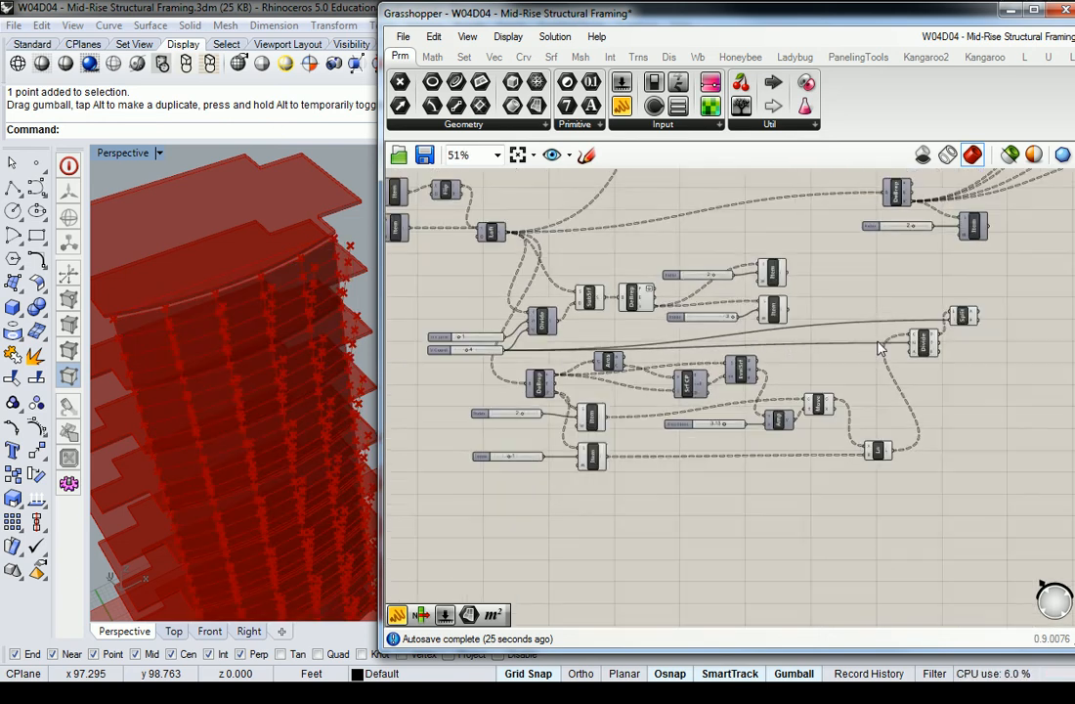
pyautogui.click(964, 316)
pyautogui.moveTo(1006, 309); pyautogui.dragTo(946, 363)
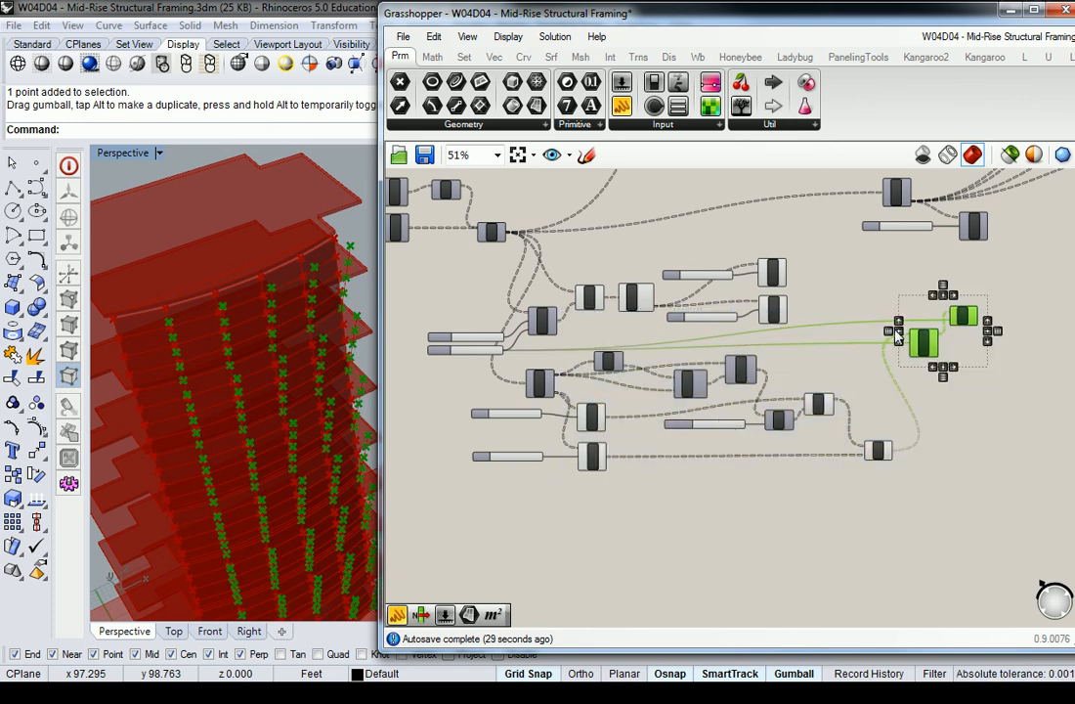
pyautogui.keyDown('shift'); pyautogui.moveTo(997, 488); pyautogui.dragTo(525, 352); pyautogui.keyUp('shift')
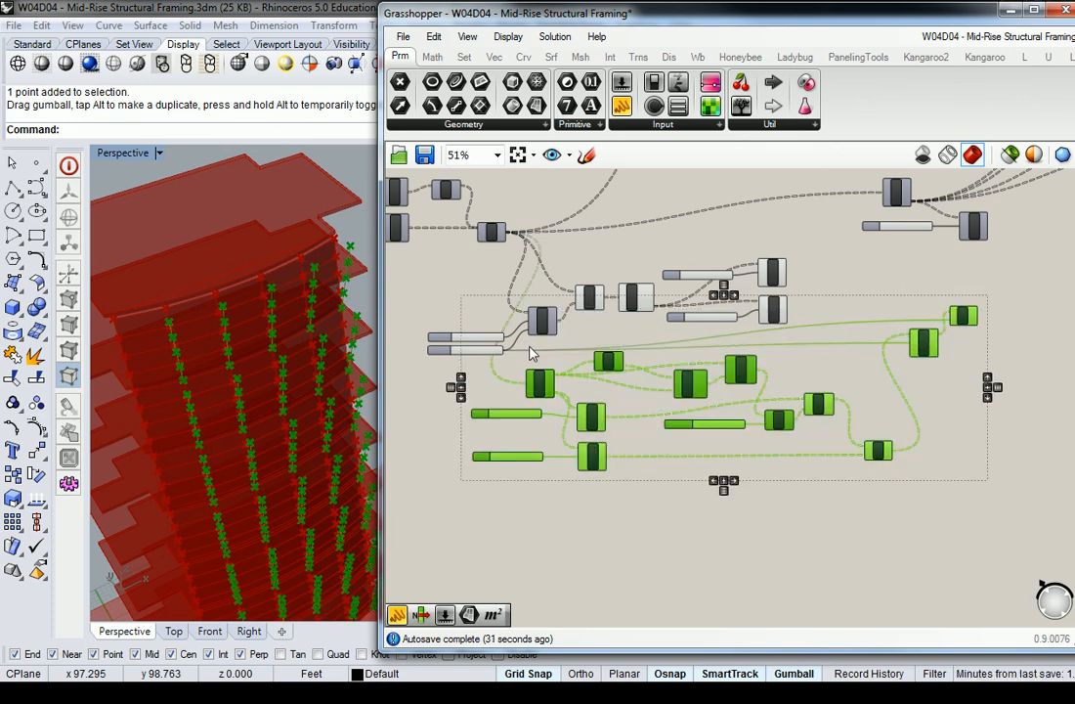
pyautogui.moveTo(606, 360); pyautogui.dragTo(607, 608)
pyautogui.click(661, 454)
pyautogui.moveTo(741, 473); pyautogui.dragTo(682, 380, button='right')
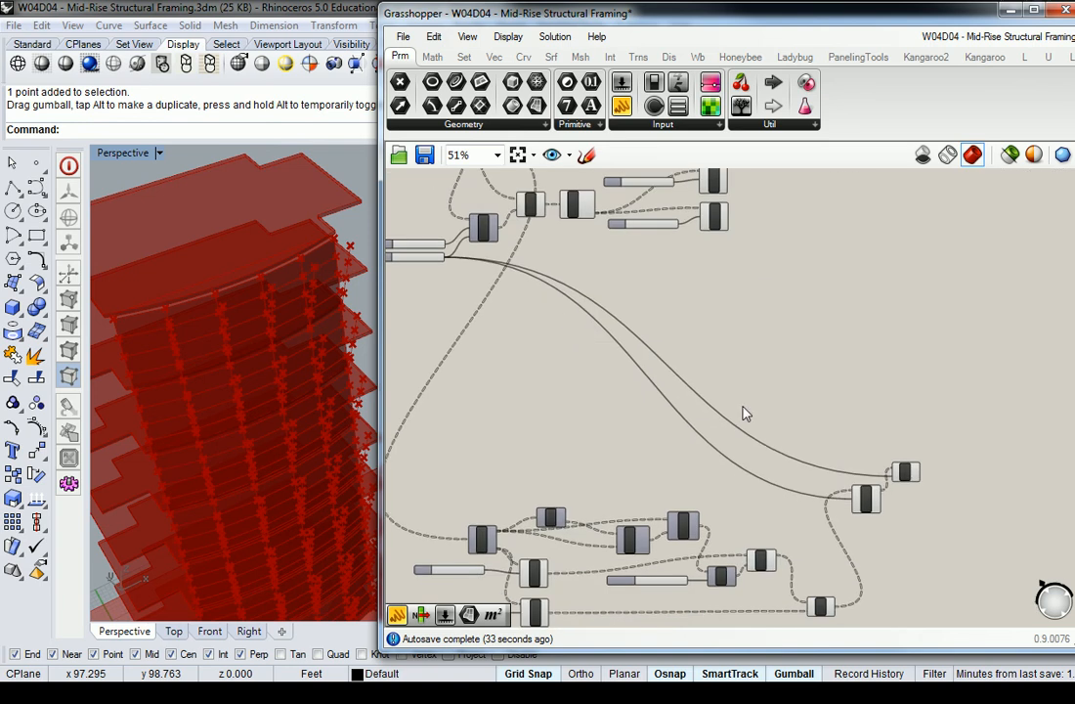
# - Delete the Split List that follows the Divide Curve component
pyautogui.click(904, 475)
pyautogui.scroll(4, 904, 475)
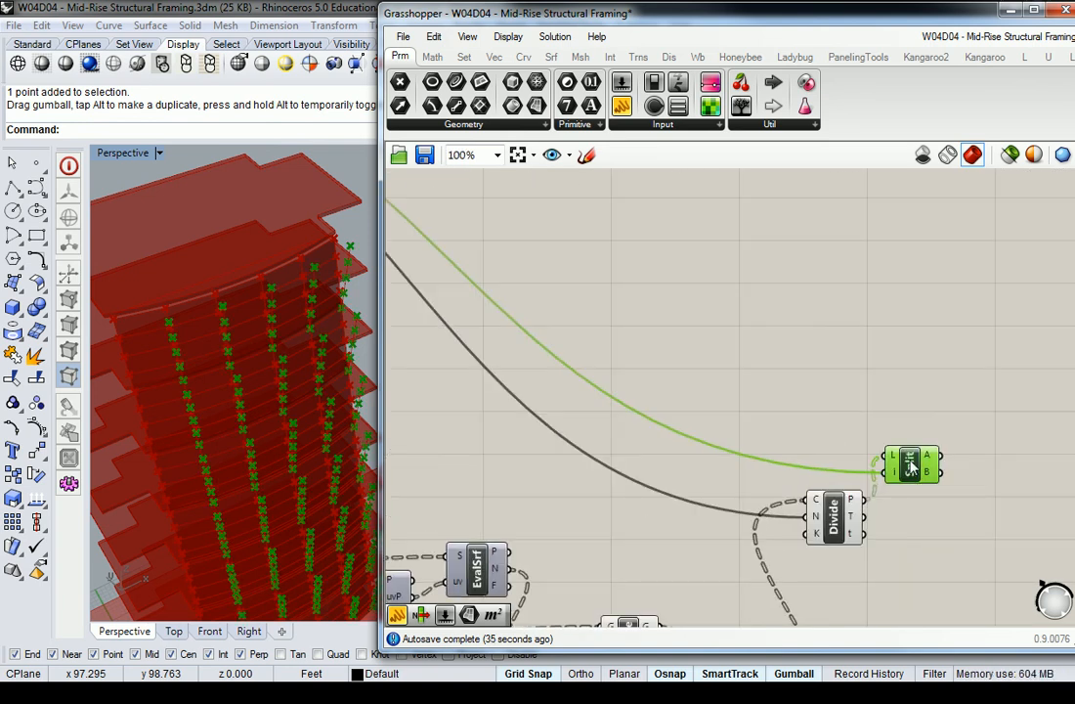
pyautogui.press('Delete')
# - Highlight the Divide Curve points and the vertices picked by the List Items to compare their locations on the facade
pyautogui.click(831, 515)
pyautogui.scroll(-4, 683, 446)
pyautogui.scroll(-1, 683, 445)
pyautogui.moveTo(640, 314); pyautogui.dragTo(854, 381, button='right')
pyautogui.scroll(4, 850, 379)
pyautogui.click(875, 293)
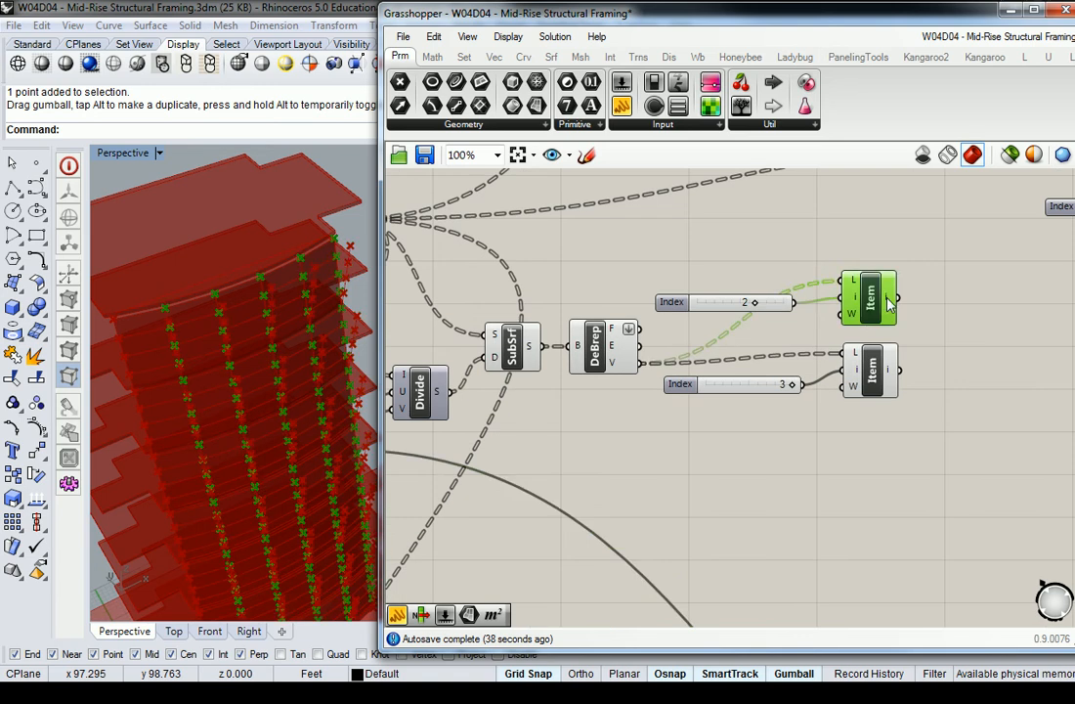
pyautogui.scroll(-2, 890, 303)
pyautogui.click(683, 336)
# - Move the two vertex List Items and their index sliders farther away from the sub-surfaces' Deconstruct Brep
pyautogui.scroll(2, 709, 326)
pyautogui.moveTo(829, 315); pyautogui.dragTo(698, 320, button='right')
pyautogui.moveTo(860, 240); pyautogui.dragTo(705, 391)
pyautogui.moveTo(816, 358); pyautogui.dragTo(1050, 361)
pyautogui.click(643, 288)
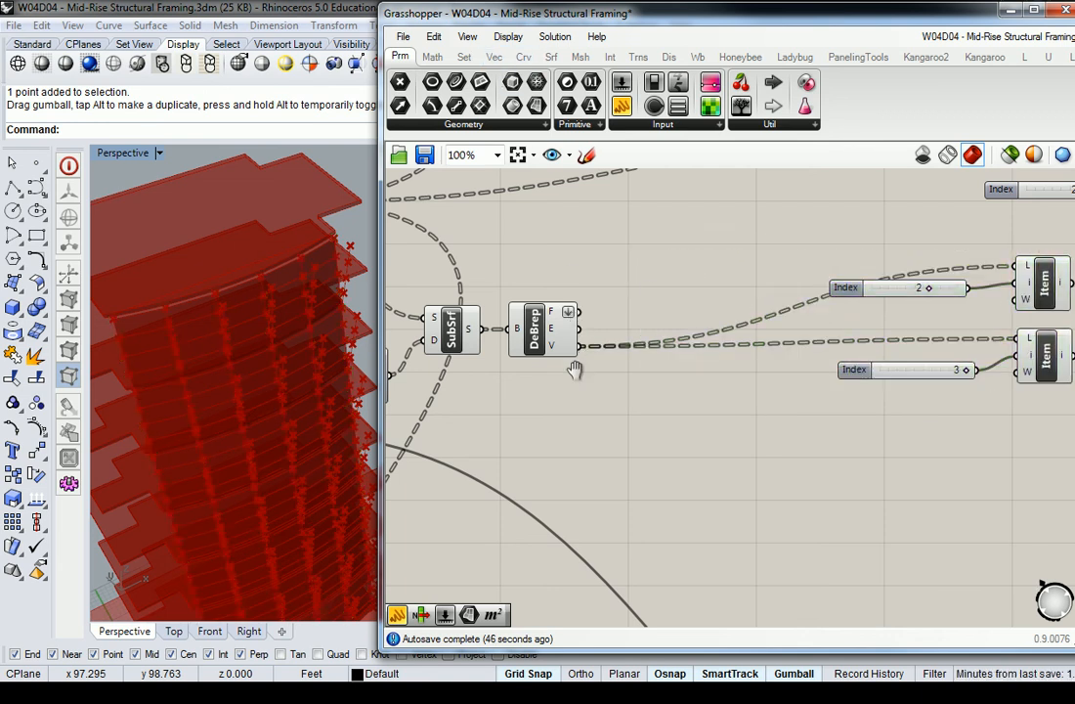
# - Add a Partition List component just below the sub-surfaces' Deconstruct Brep
pyautogui.moveTo(575, 379); pyautogui.dragTo(684, 362, button='right')
pyautogui.scroll(-2, 674, 298)
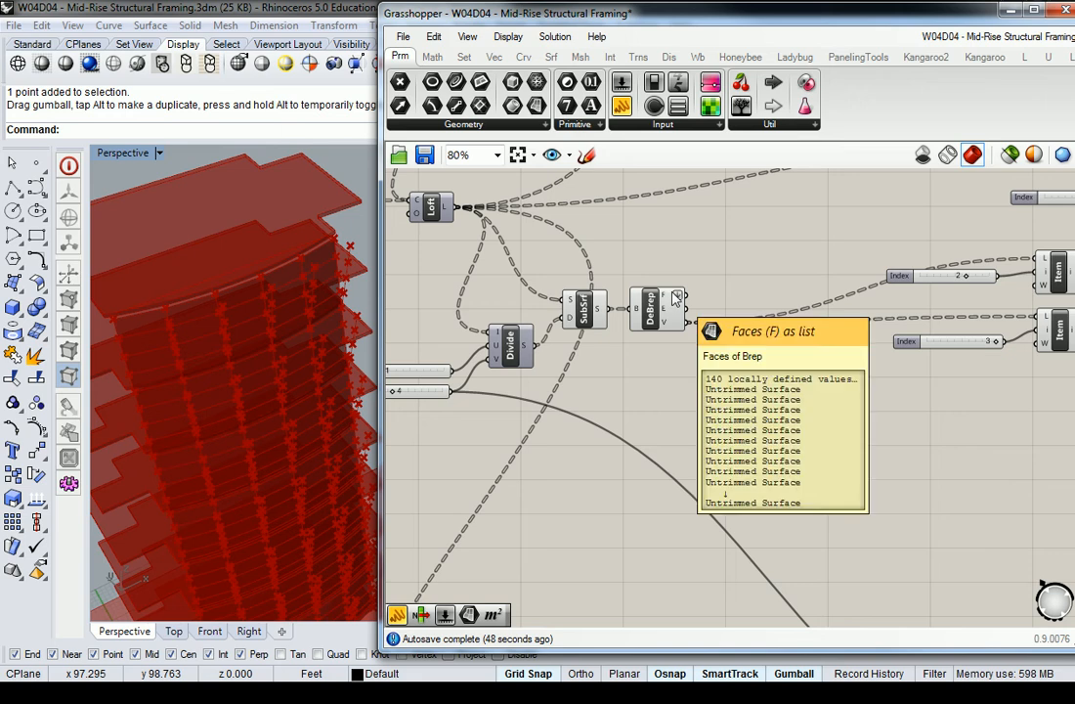
pyautogui.click(549, 57)
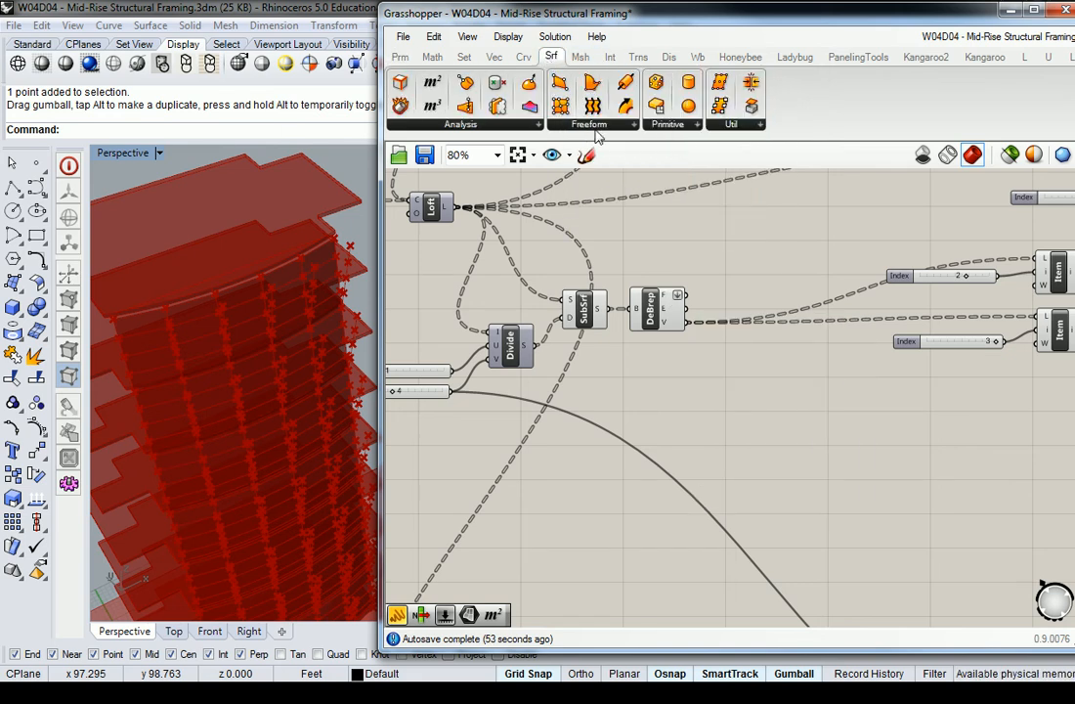
pyautogui.click(464, 57)
pyautogui.click(498, 125)
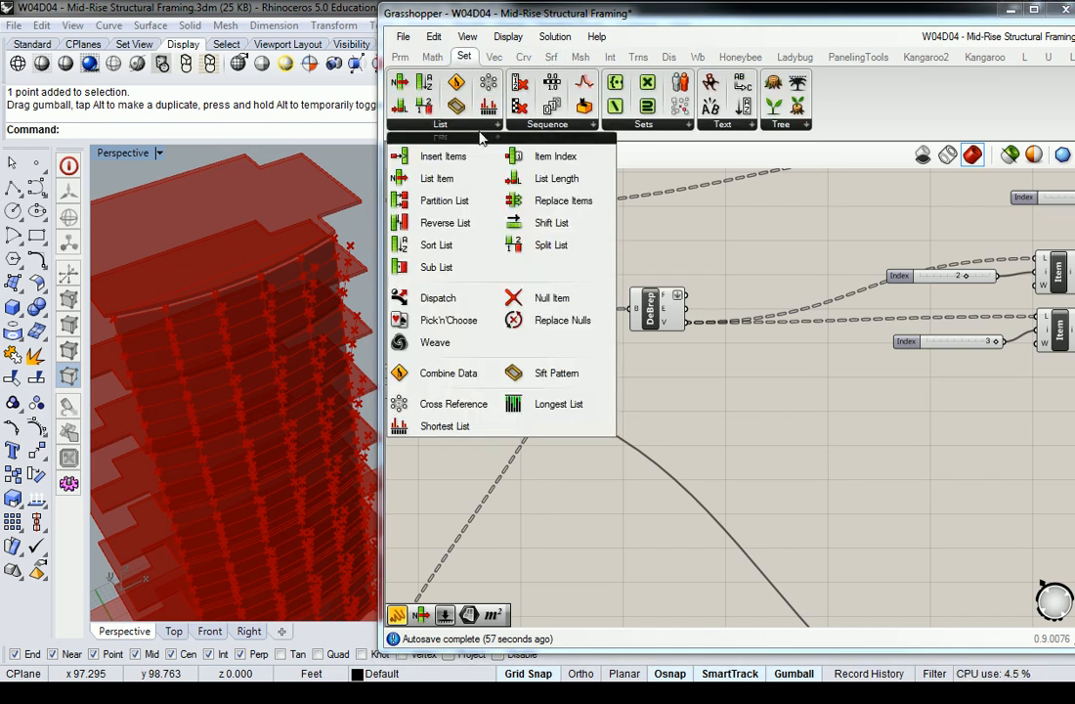
pyautogui.click(435, 199)
pyautogui.click(708, 339)
pyautogui.moveTo(709, 340); pyautogui.dragTo(721, 360)
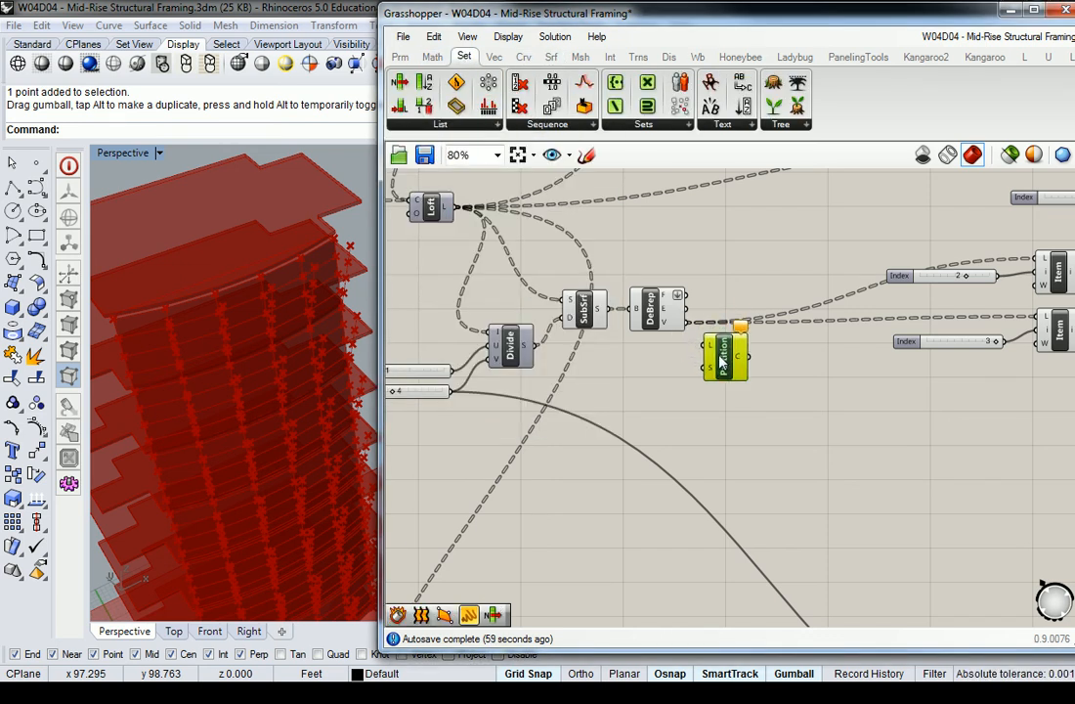
# - Feed the Partition List with the Deconstruct Brep faces and take its size from the division slider set to 4
pyautogui.moveTo(689, 295); pyautogui.dragTo(704, 345)
pyautogui.click(566, 363)
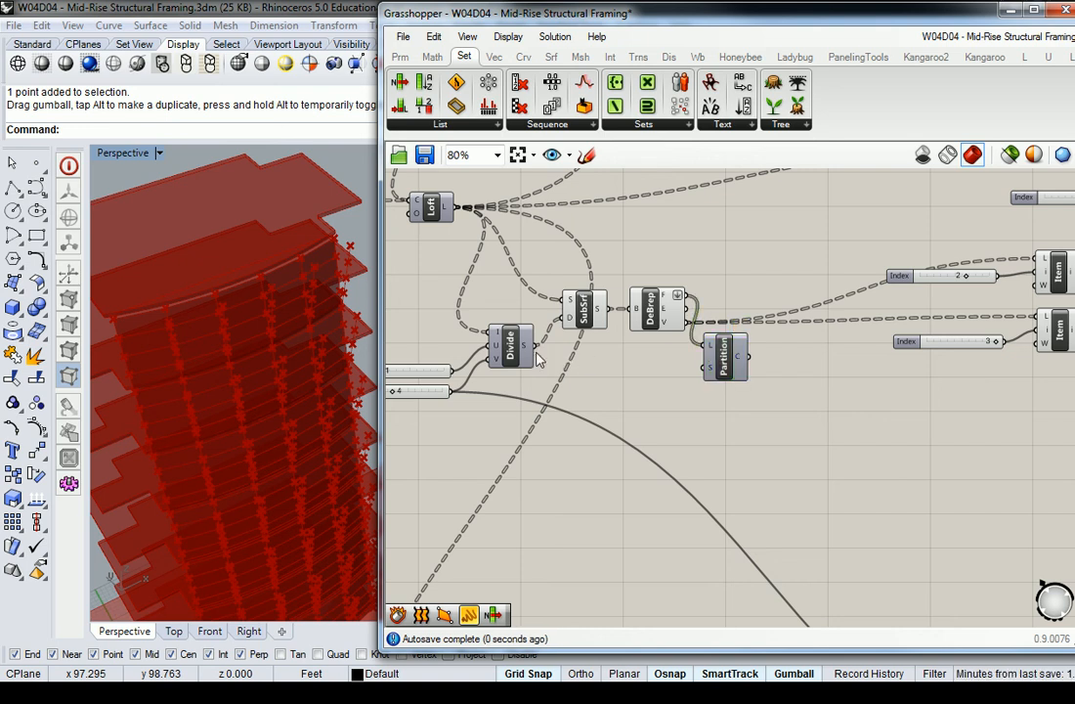
pyautogui.moveTo(451, 391); pyautogui.dragTo(708, 367)
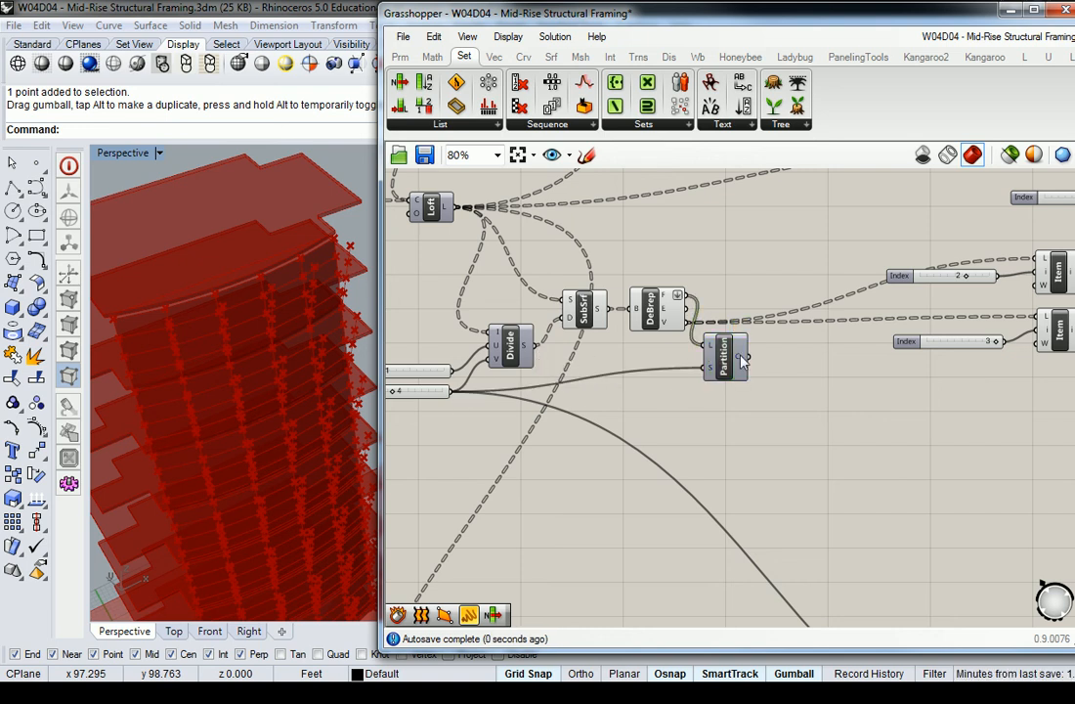
pyautogui.moveTo(743, 360)
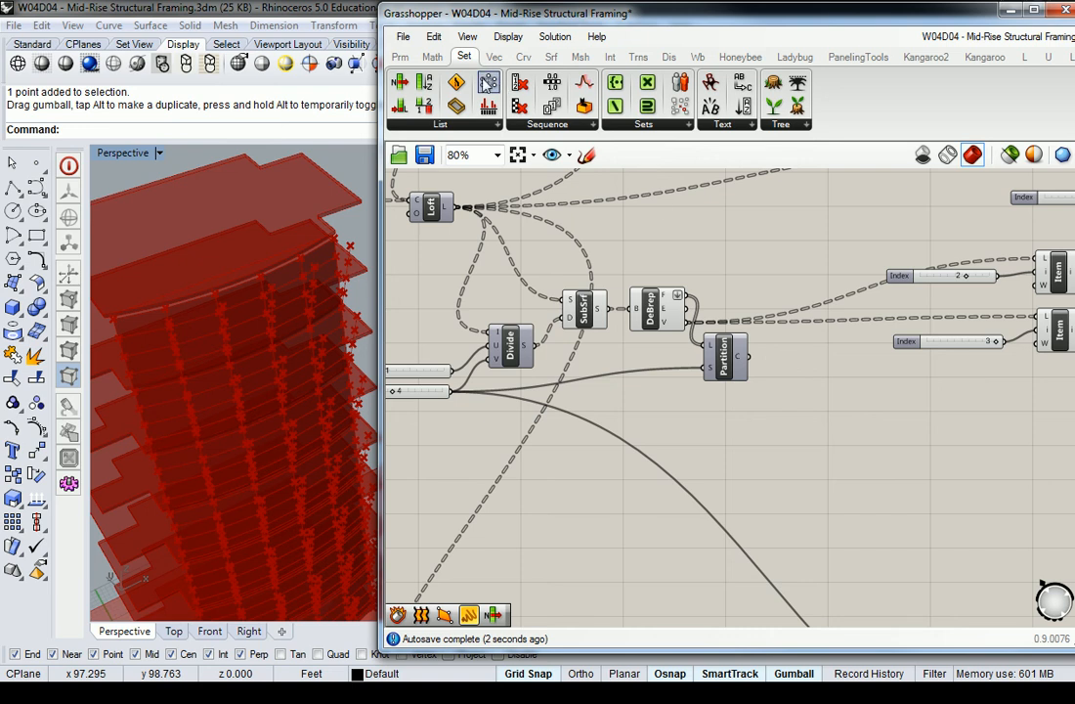
# - Move the Partition List slightly down and add a List Item beside it, fed by the Partition List's chunks
pyautogui.click(432, 56)
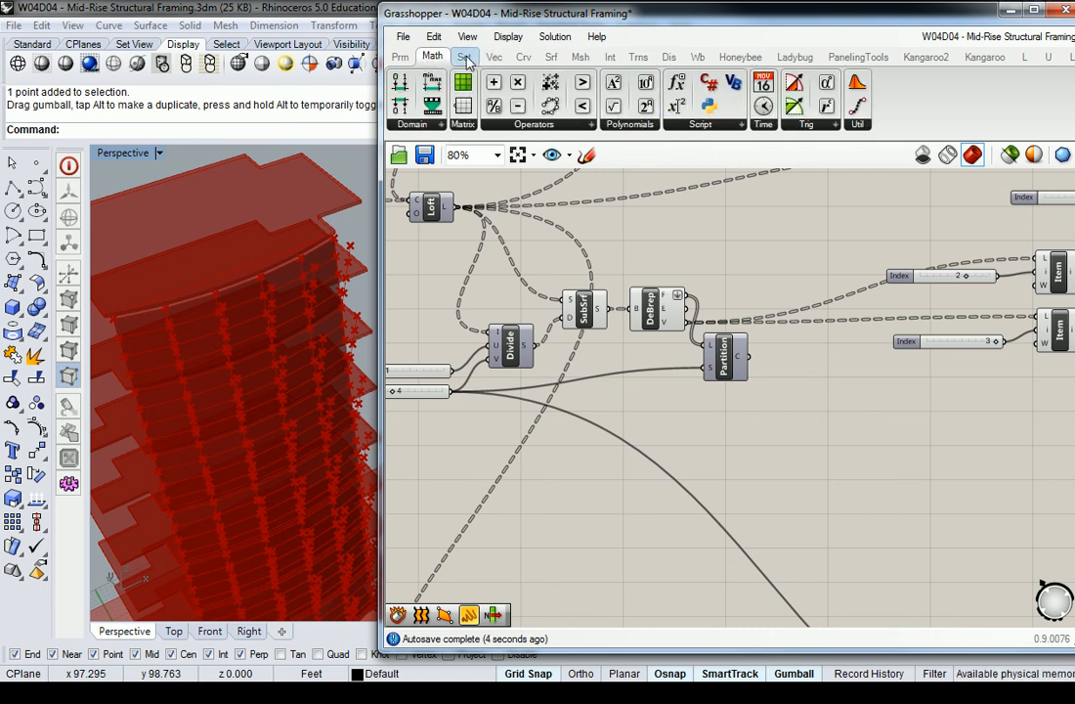
pyautogui.click(466, 59)
pyautogui.moveTo(725, 361); pyautogui.dragTo(728, 386)
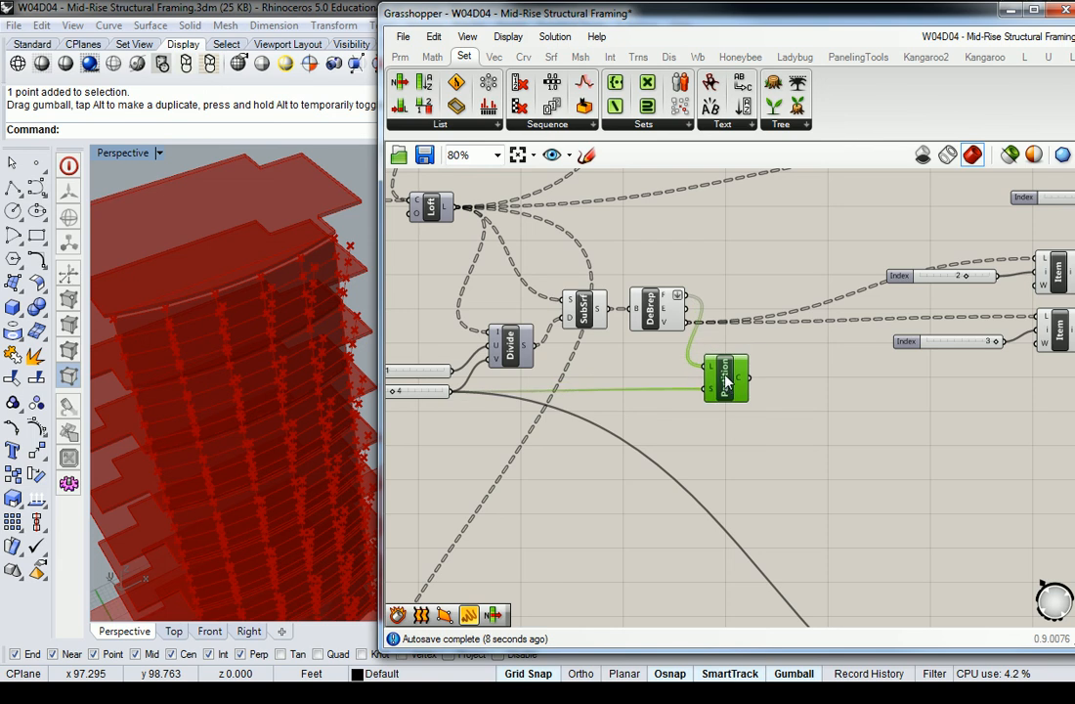
pyautogui.click(755, 337)
pyautogui.click(391, 123)
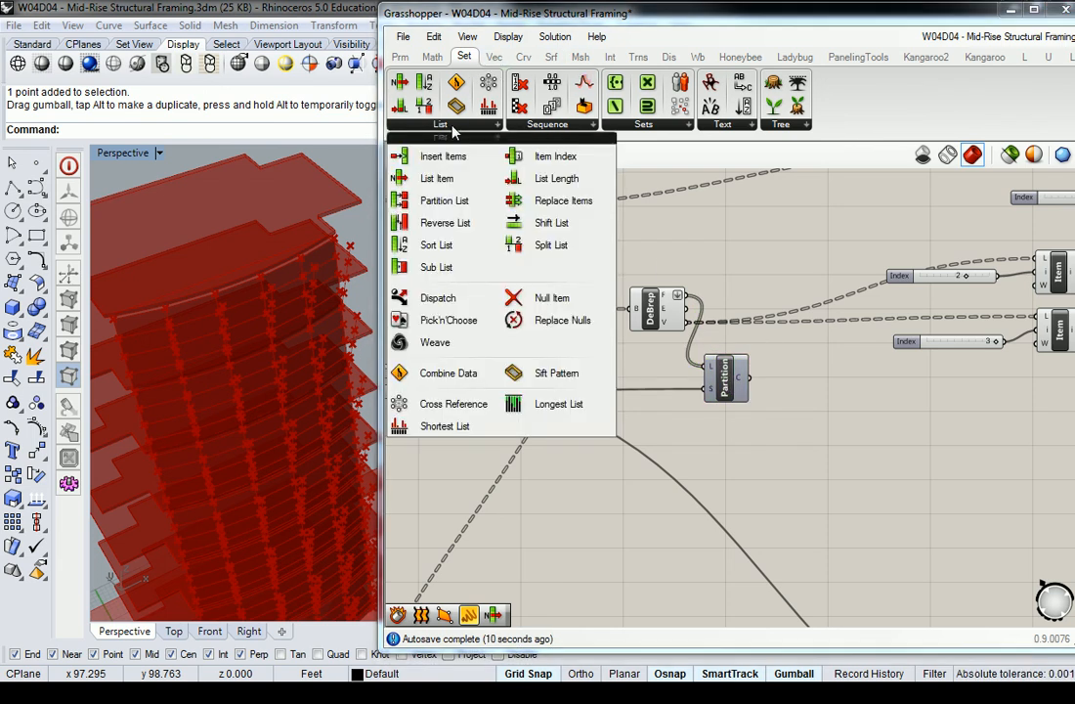
pyautogui.moveTo(435, 179); pyautogui.dragTo(828, 405)
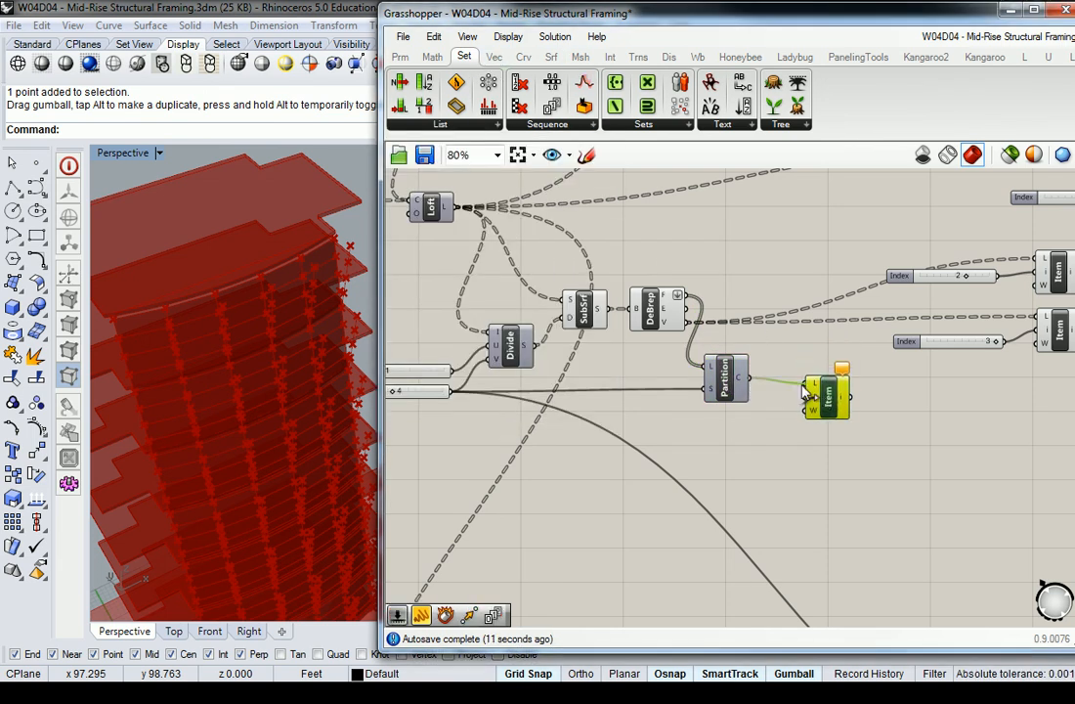
# - Add a 0-to-3 number slider as the new List Item's index and set it to 3
pyautogui.doubleClick(744, 426)
pyautogui.write('0<3')
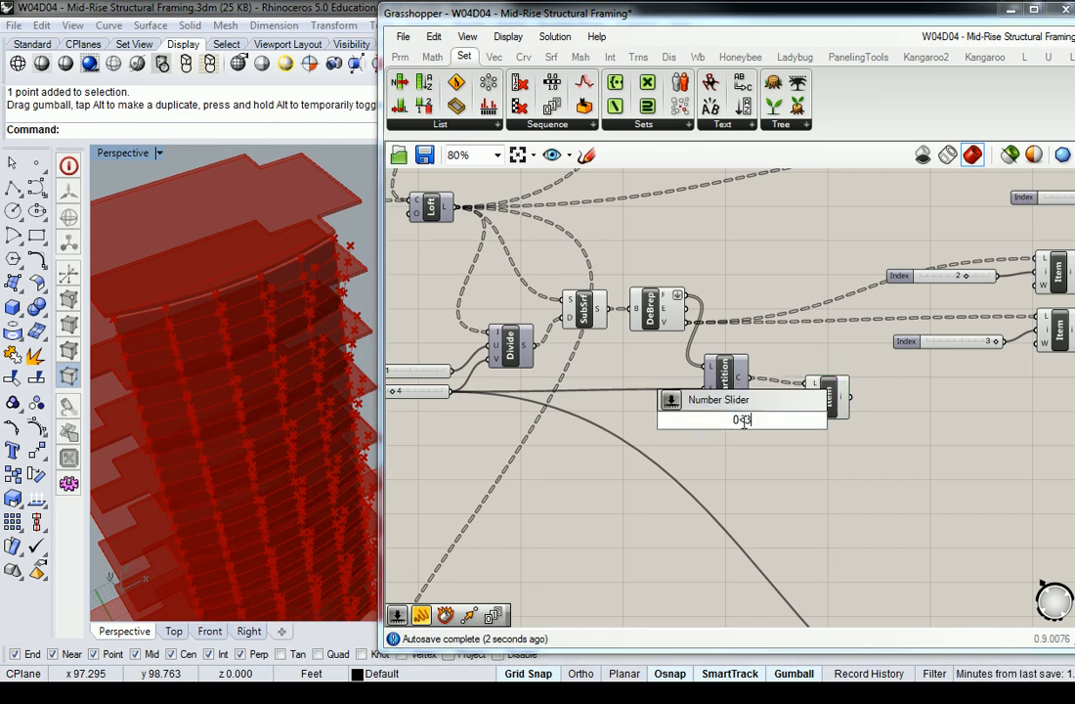
pyautogui.press('Return')
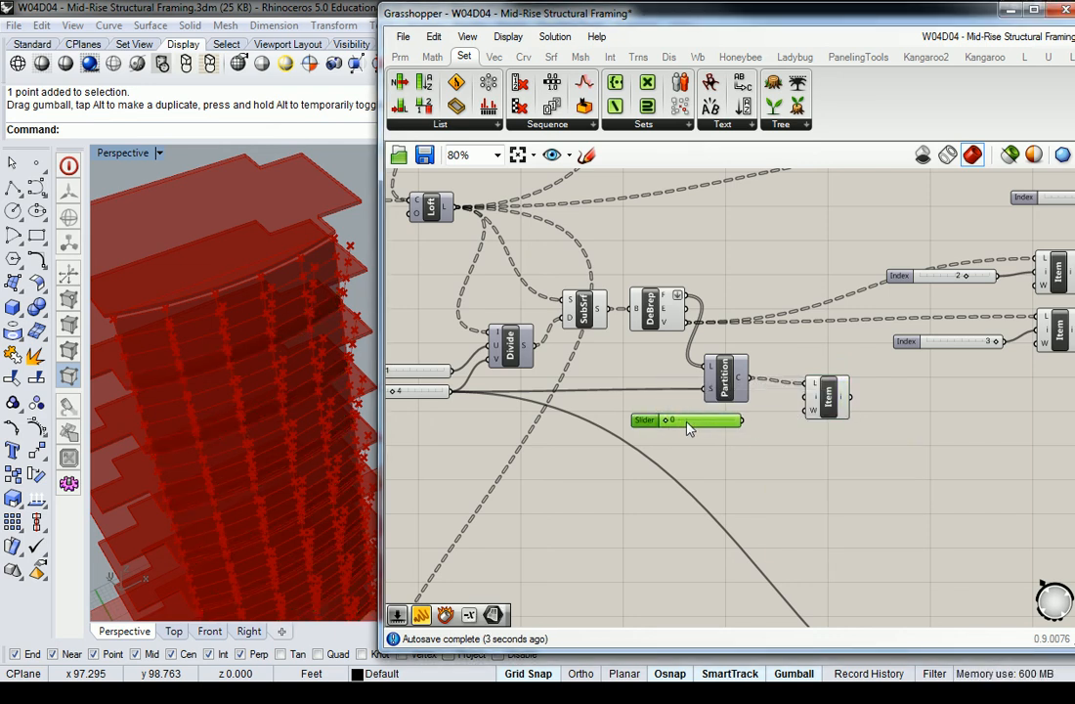
pyautogui.moveTo(743, 420); pyautogui.dragTo(811, 397)
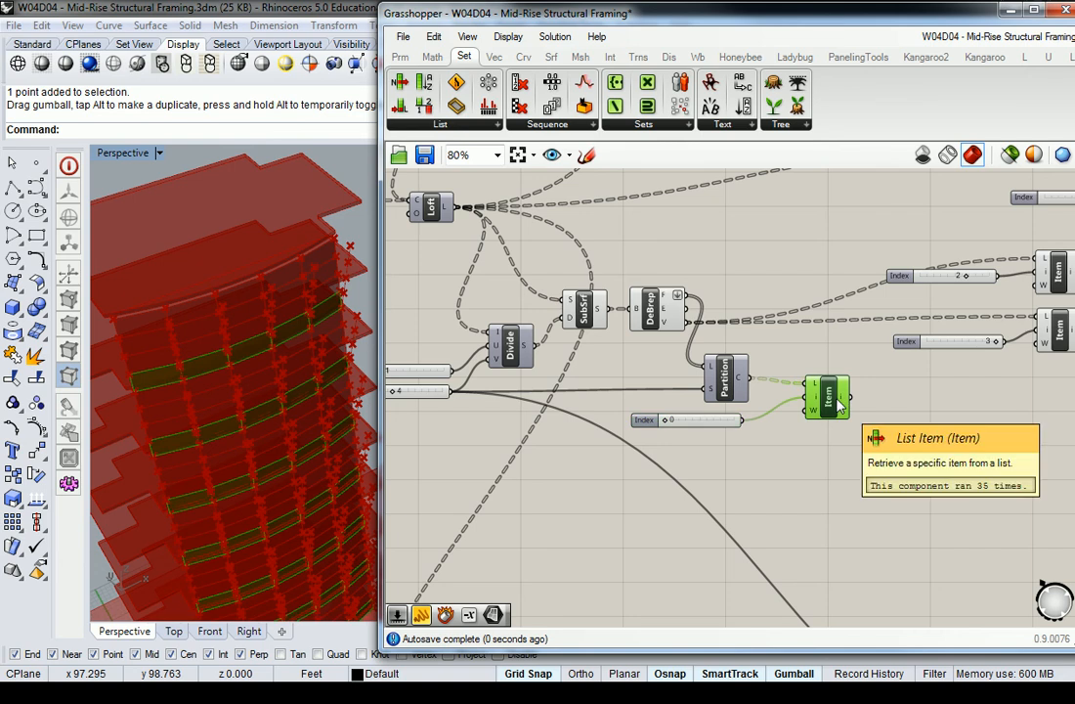
pyautogui.moveTo(668, 422); pyautogui.dragTo(735, 422)
pyautogui.moveTo(909, 396); pyautogui.dragTo(856, 417, button='right')
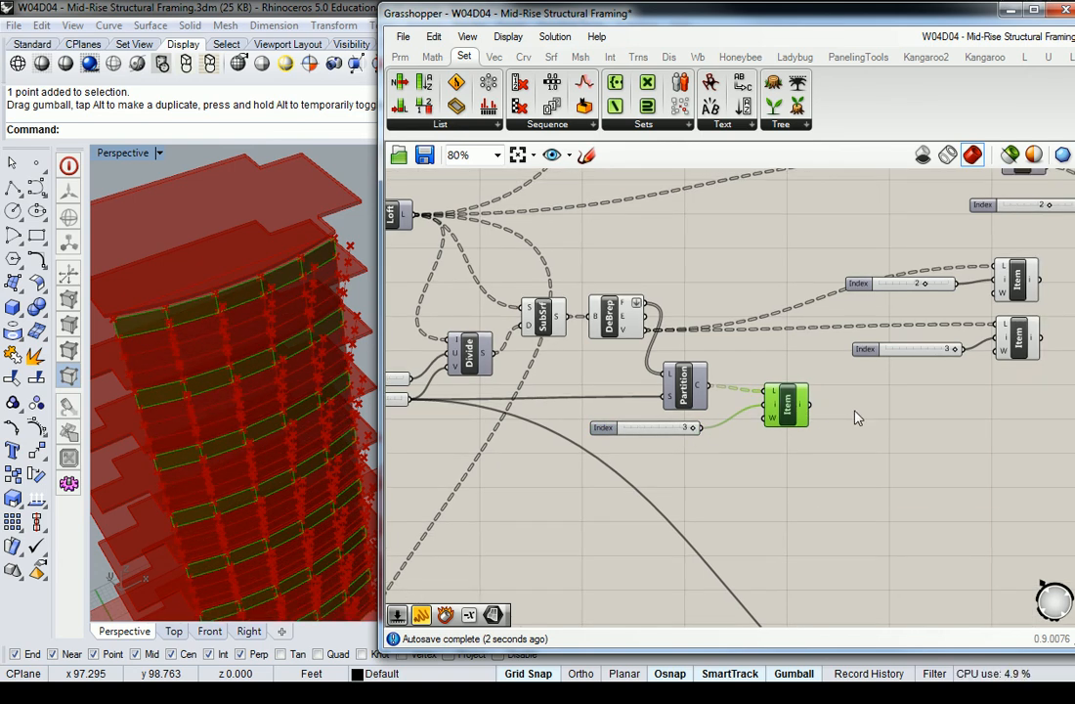
# - Bring the List Item closer to the Partition List and feed its output into a new Deconstruct Brep component
pyautogui.moveTo(800, 395); pyautogui.dragTo(767, 391)
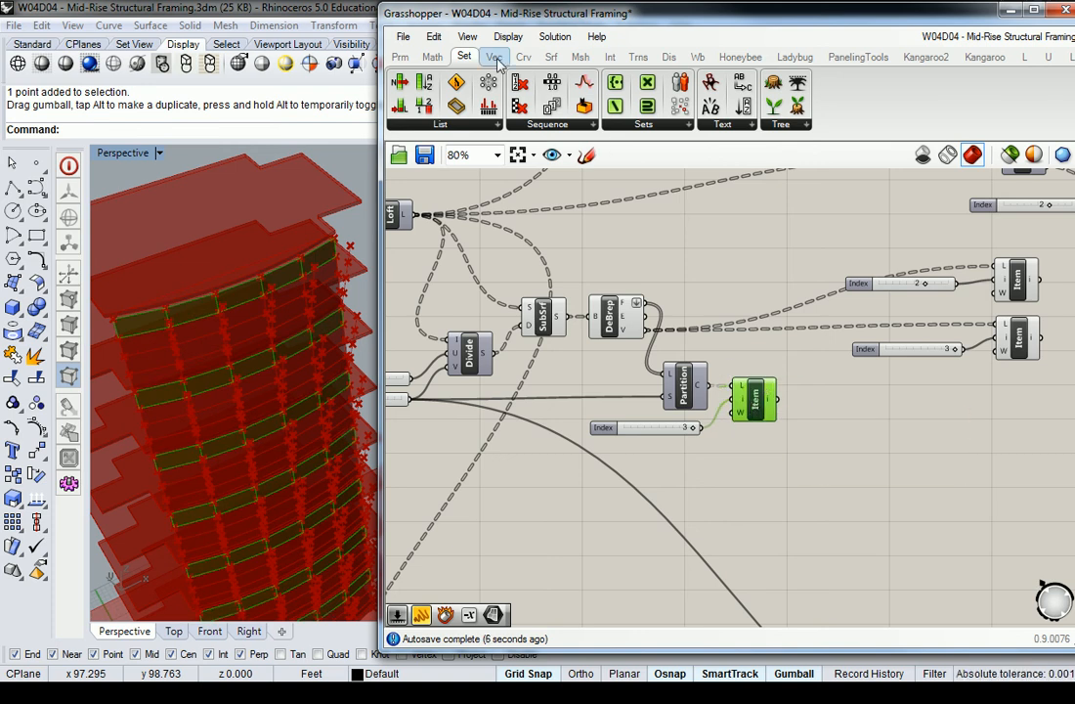
pyautogui.click(551, 57)
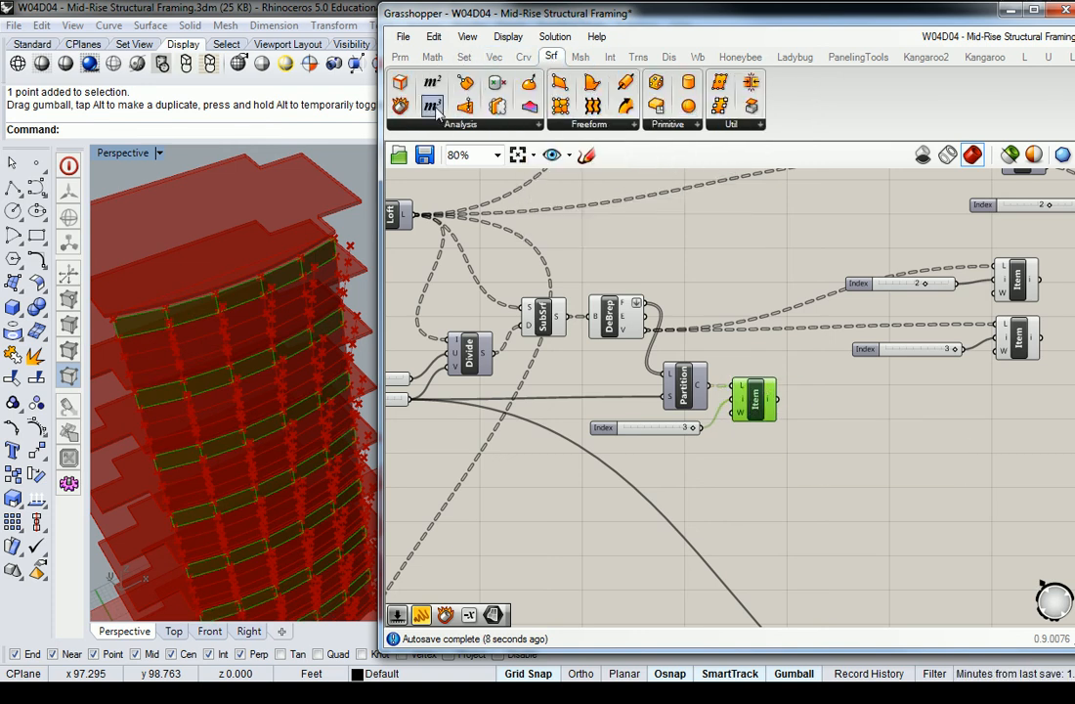
pyautogui.moveTo(399, 105); pyautogui.dragTo(811, 400)
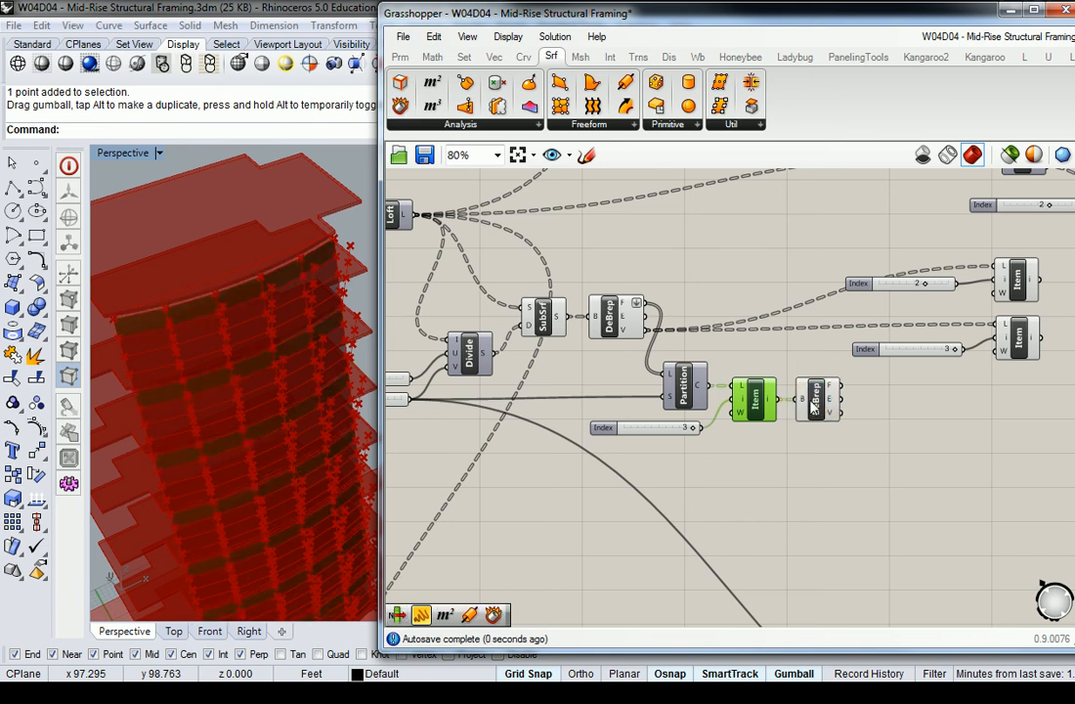
pyautogui.click(894, 422)
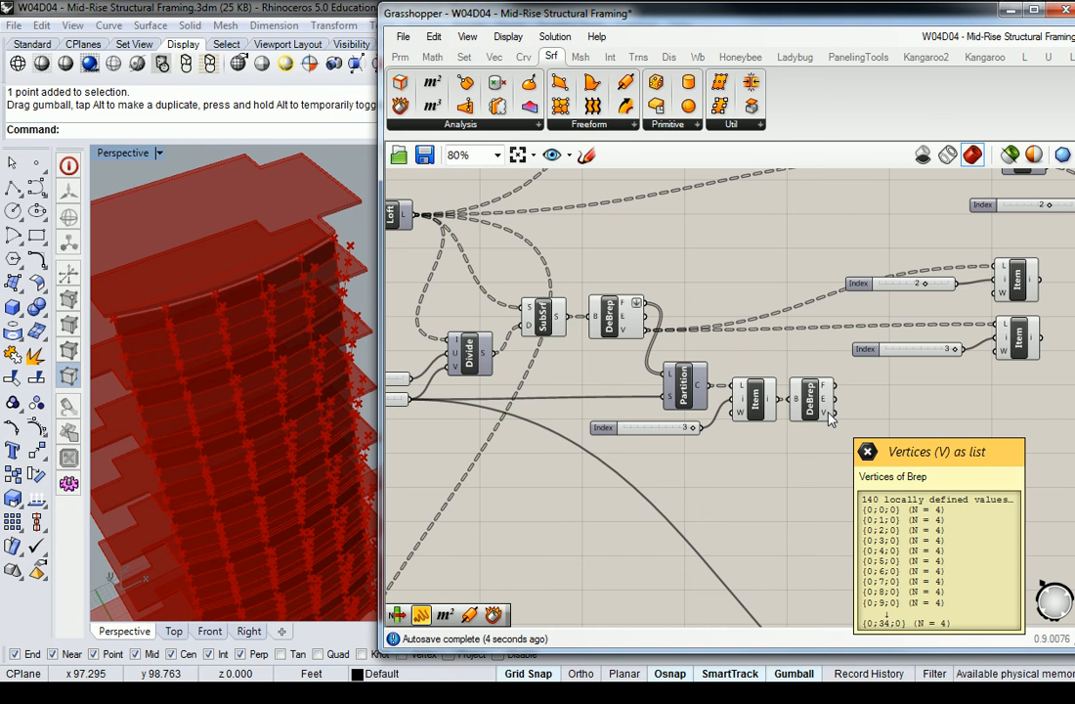
# - Add a List Item after the new Deconstruct Brep and feed it with the brep's vertices
pyautogui.moveTo(818, 292); pyautogui.dragTo(697, 252, button='right')
pyautogui.click(465, 56)
pyautogui.click(411, 124)
pyautogui.click(453, 177)
pyautogui.click(750, 393)
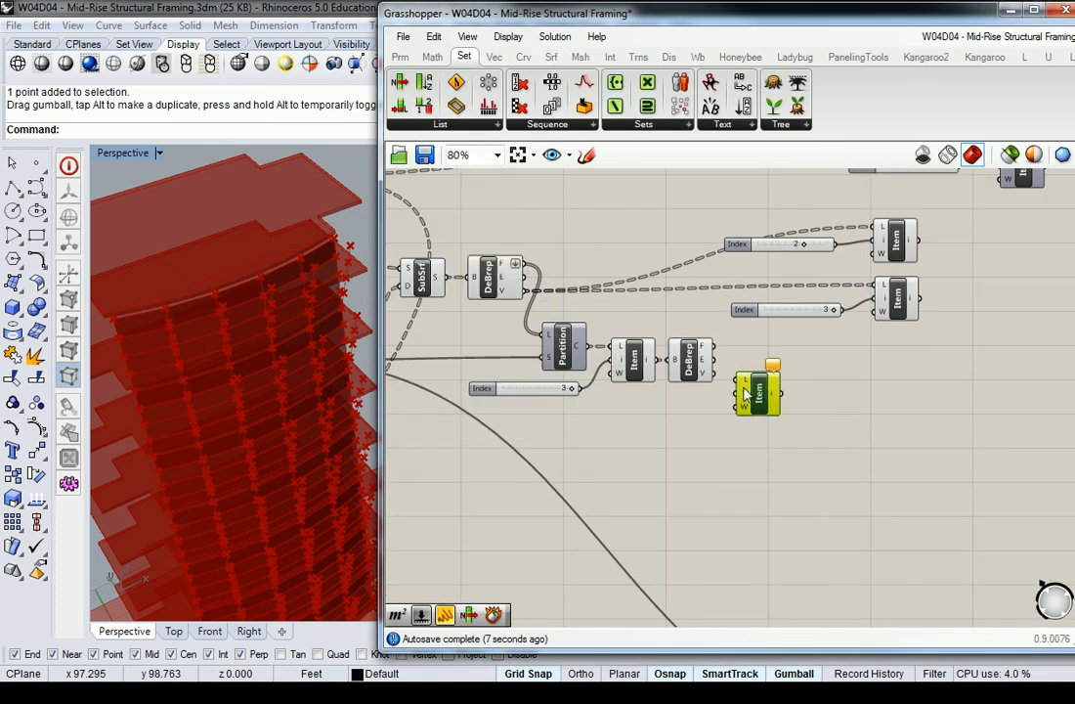
pyautogui.click(612, 396)
# - Add a number slider as the index of the new vertex List Item and set it to 2
pyautogui.doubleClick(679, 391)
pyautogui.write('0<')
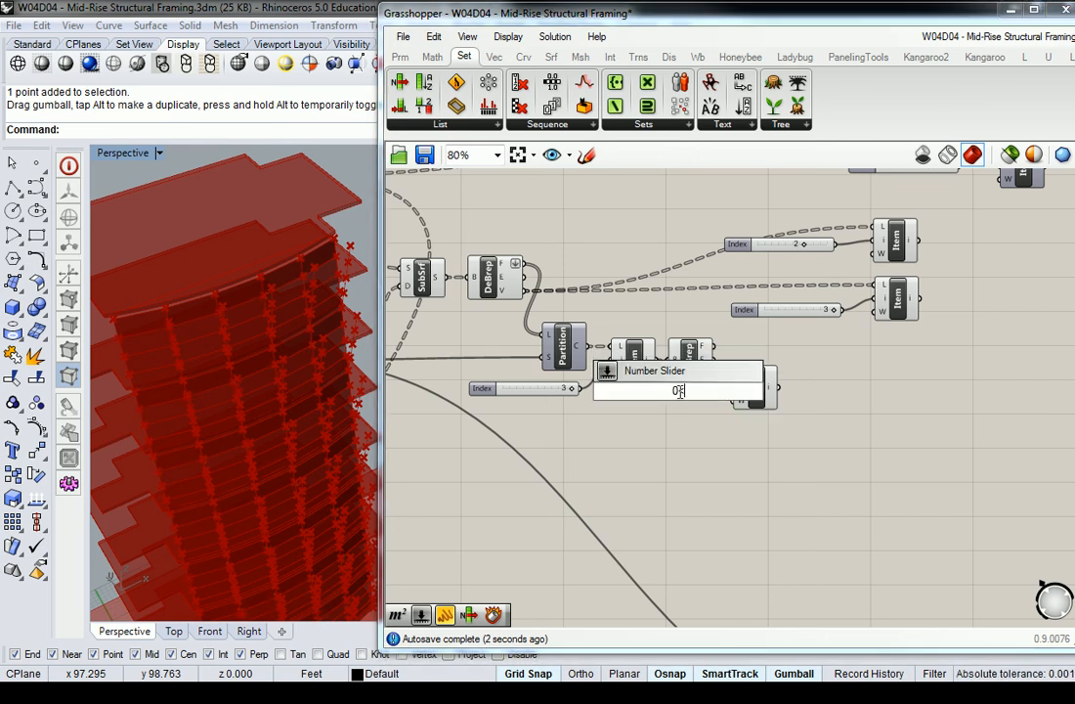
pyautogui.write('1')
pyautogui.press('Return')
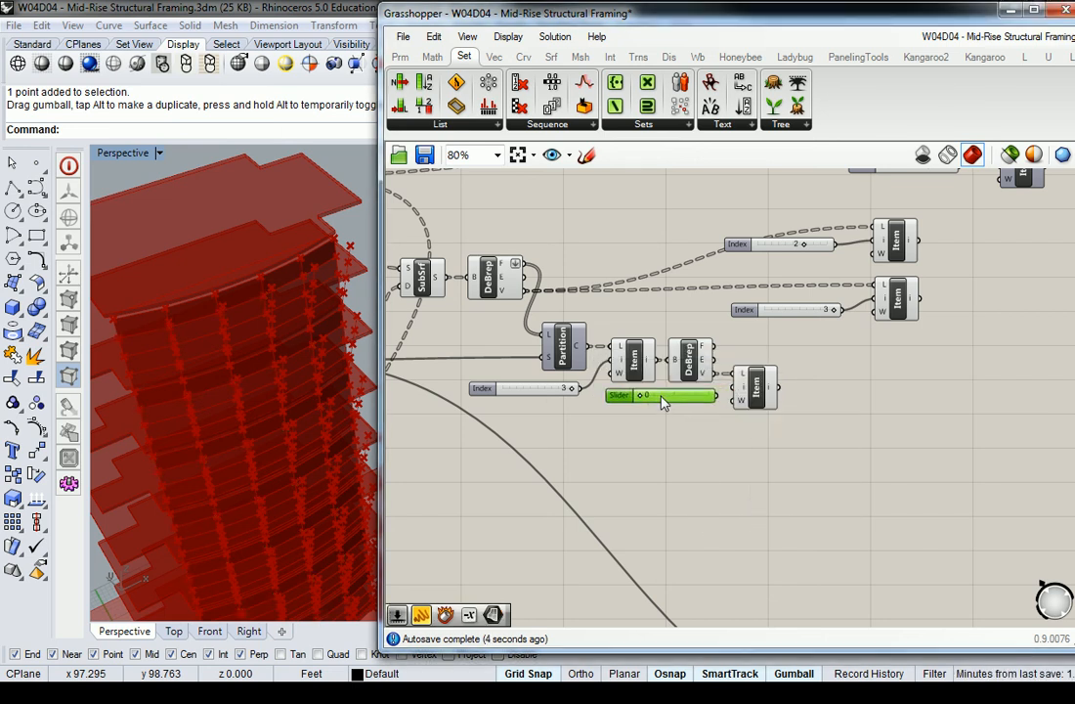
pyautogui.moveTo(729, 396); pyautogui.dragTo(739, 388)
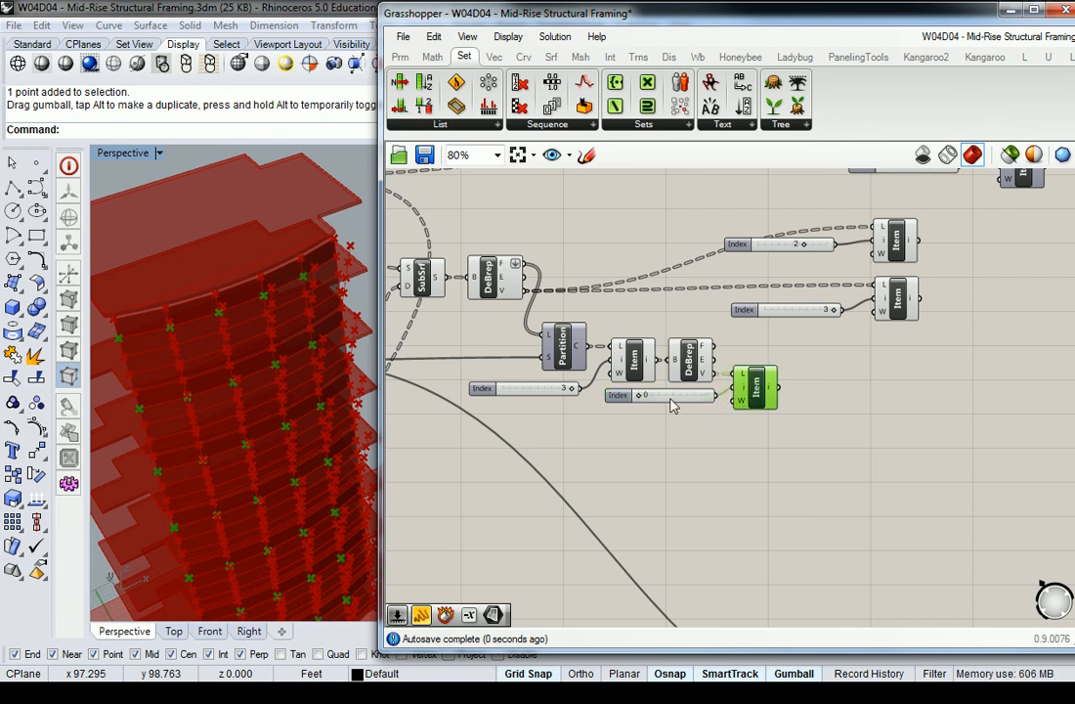
pyautogui.moveTo(641, 396); pyautogui.dragTo(690, 399)
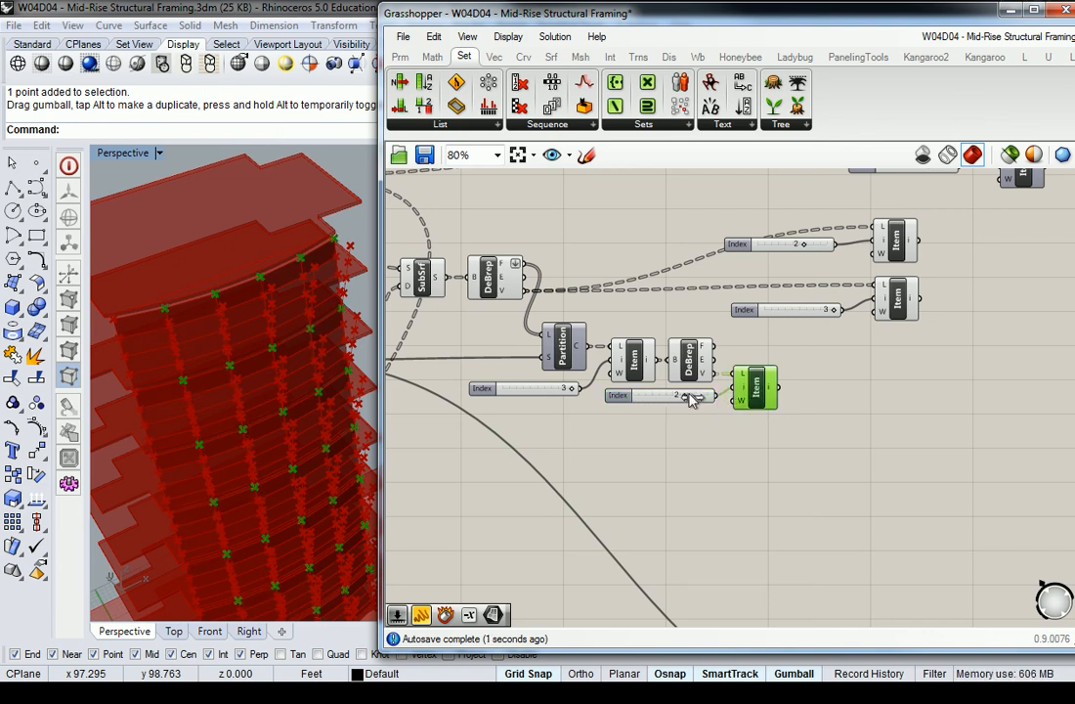
# - Line up the three vertex List Items in one column, with their index sliders placed before them
pyautogui.moveTo(769, 358); pyautogui.dragTo(758, 393, button='right')
pyautogui.moveTo(744, 423); pyautogui.dragTo(888, 388)
pyautogui.click(722, 431)
pyautogui.moveTo(721, 433); pyautogui.dragTo(777, 342)
pyautogui.click(784, 349)
pyautogui.moveTo(782, 369); pyautogui.dragTo(772, 363)
pyautogui.moveTo(698, 231); pyautogui.dragTo(792, 384)
pyautogui.click(883, 364)
pyautogui.click(899, 378)
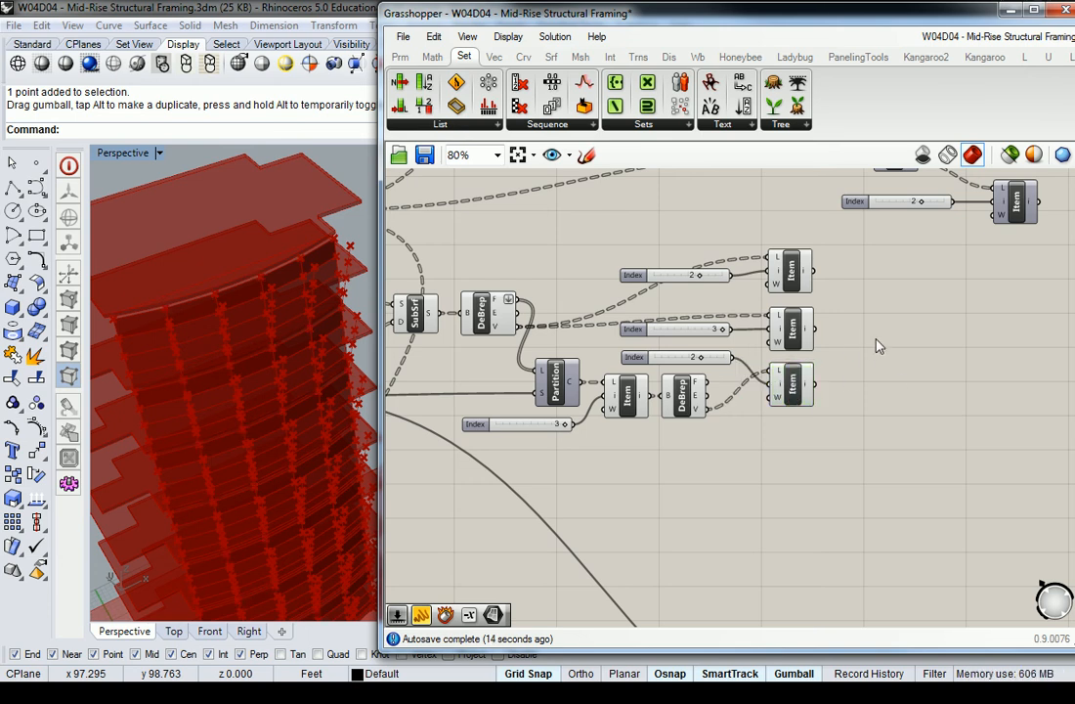
# - Add a 4Point Surface component and connect the three vertex List Items to its A, B and C inputs
pyautogui.click(551, 55)
pyautogui.click(592, 125)
pyautogui.moveTo(608, 156); pyautogui.dragTo(872, 347)
pyautogui.moveTo(817, 273); pyautogui.dragTo(865, 321)
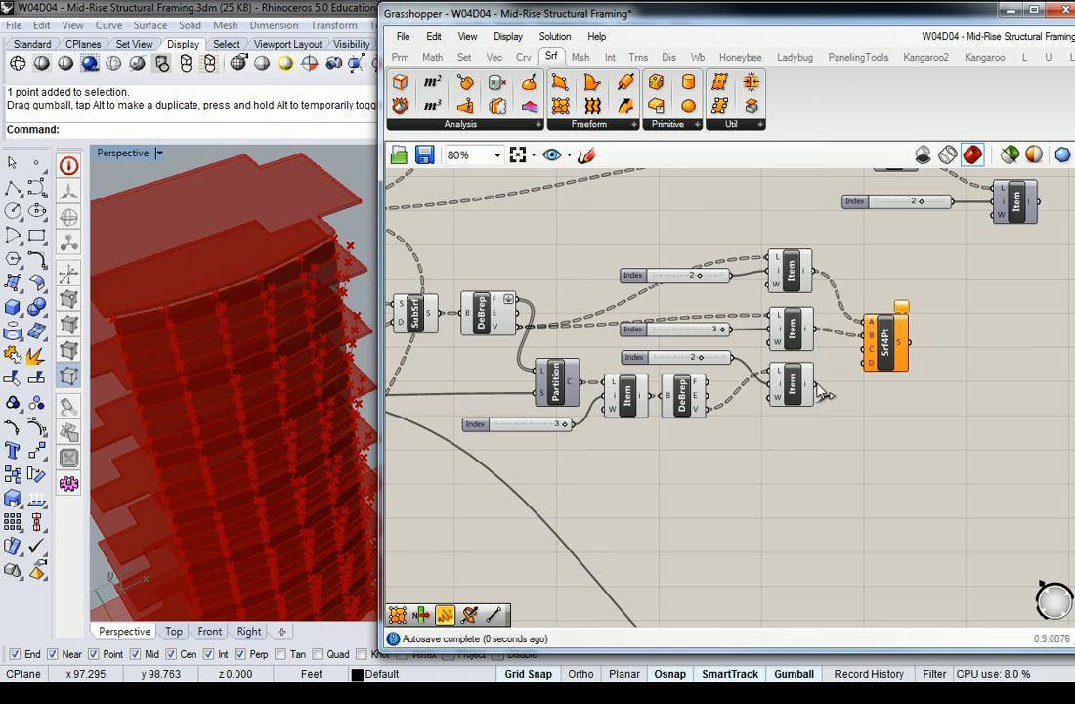
pyautogui.moveTo(817, 383); pyautogui.dragTo(866, 349)
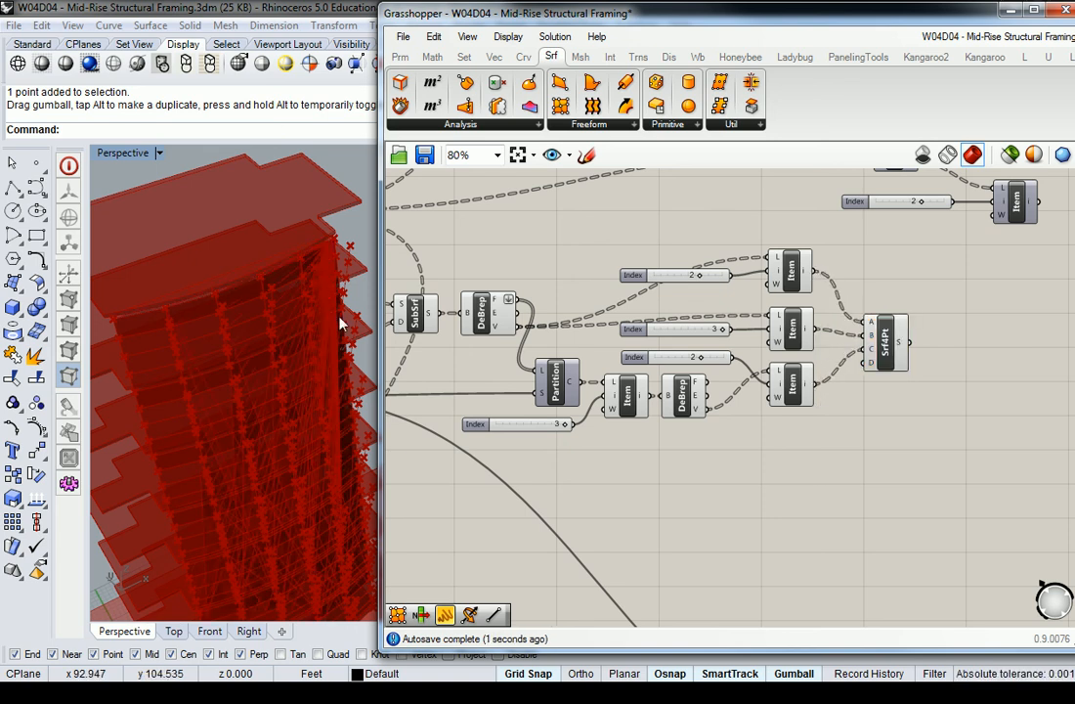
# - Undo the List Item connections to the 4Point Surface and check the data structure of the sub-surface vertices and first List Item
pyautogui.moveTo(724, 333); pyautogui.dragTo(793, 323, button='right')
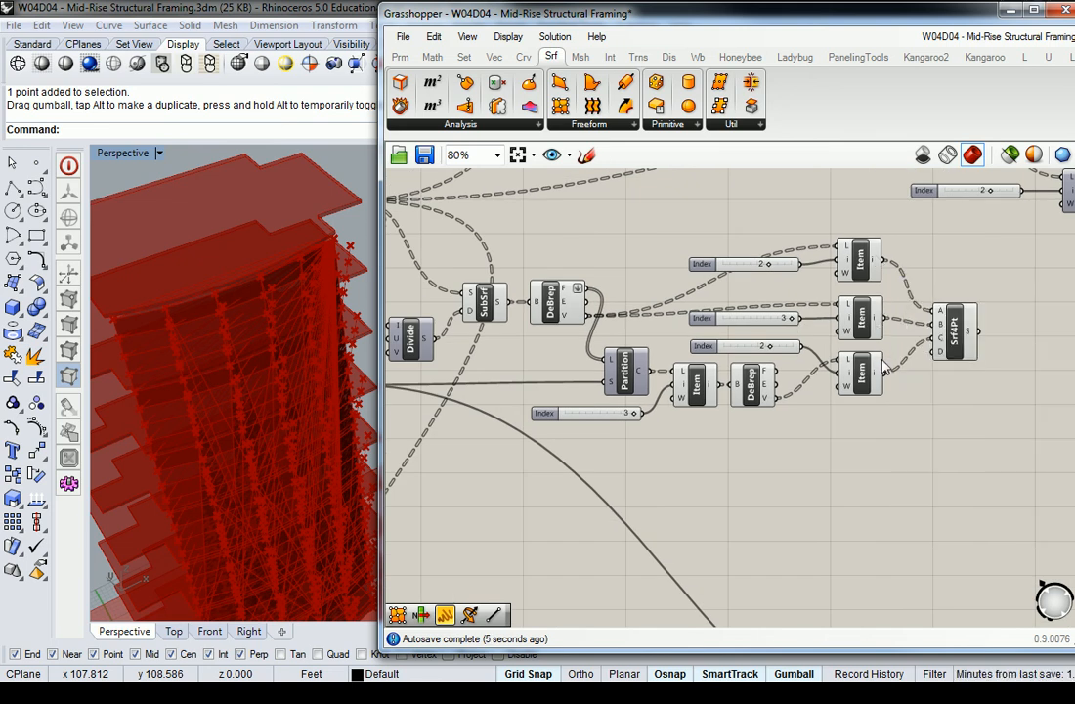
pyautogui.hotkey('ctrl', 'z')
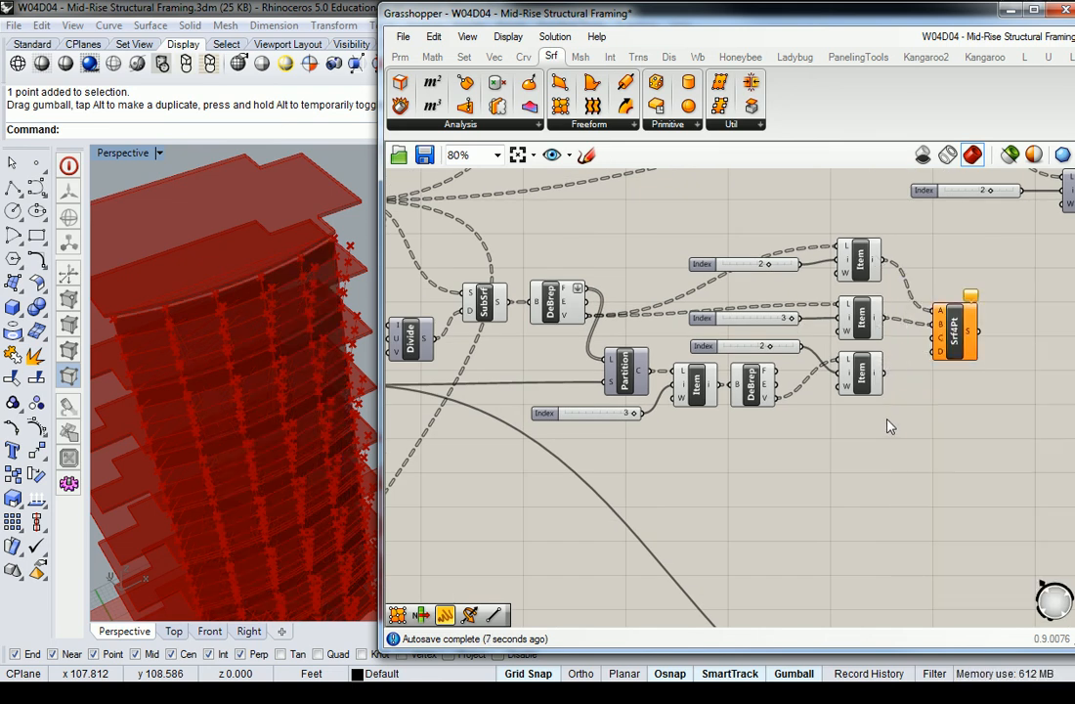
pyautogui.moveTo(877, 271)
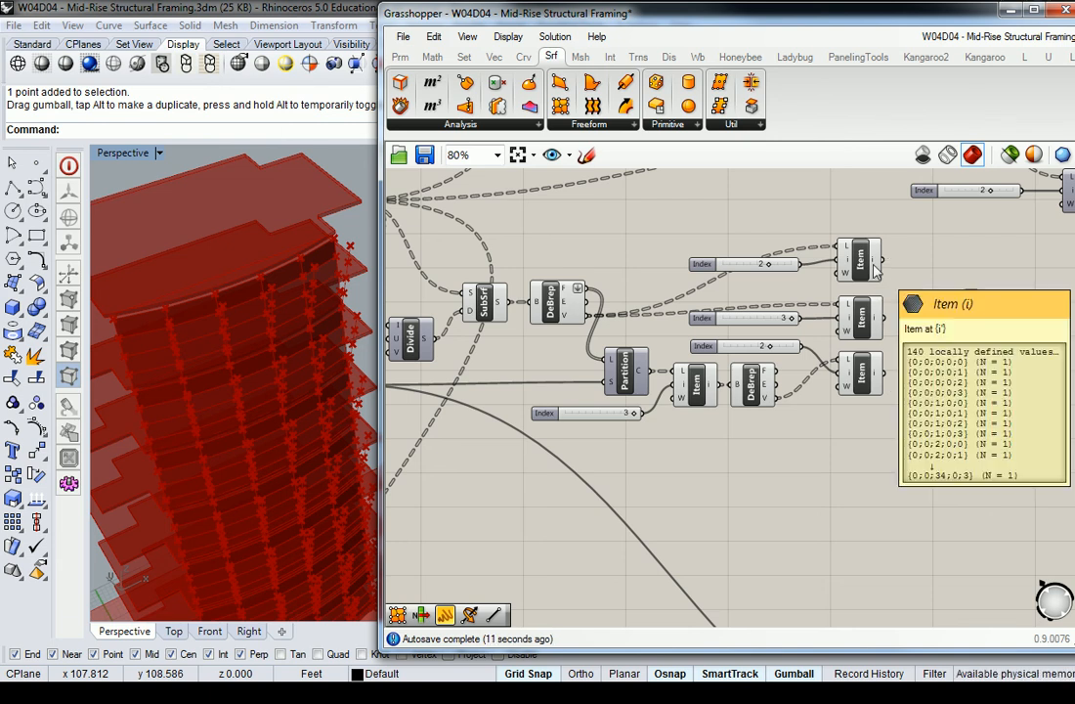
pyautogui.moveTo(577, 326)
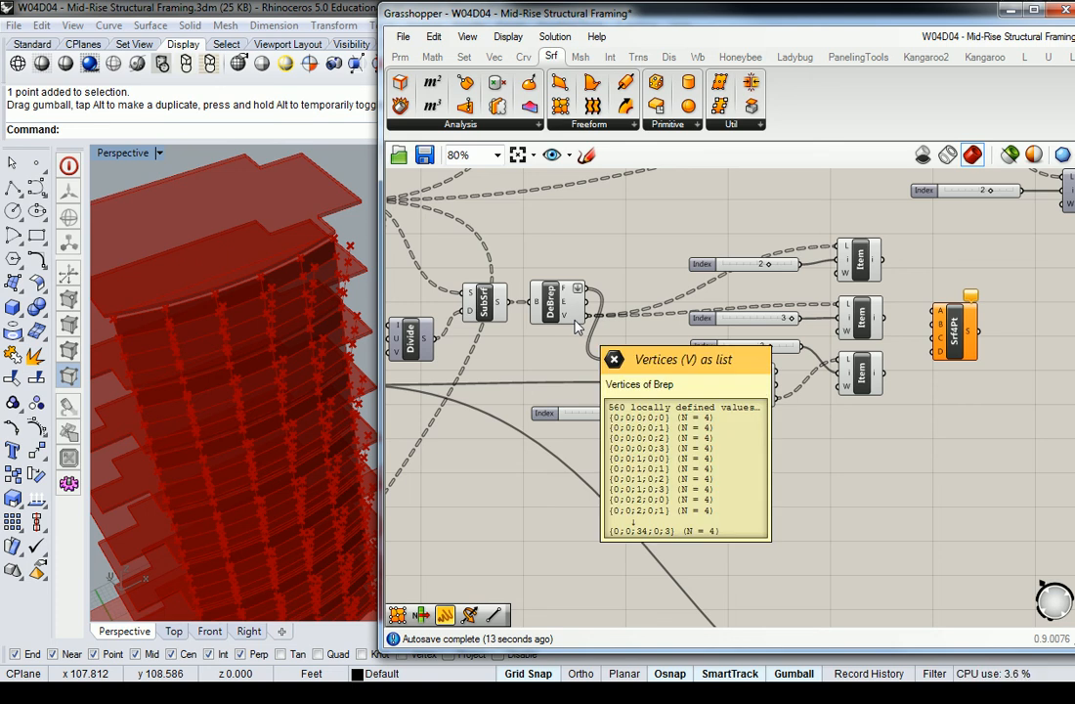
# - Highlight the points of the third and second vertex List Items and check the second one's data structure
pyautogui.click(864, 373)
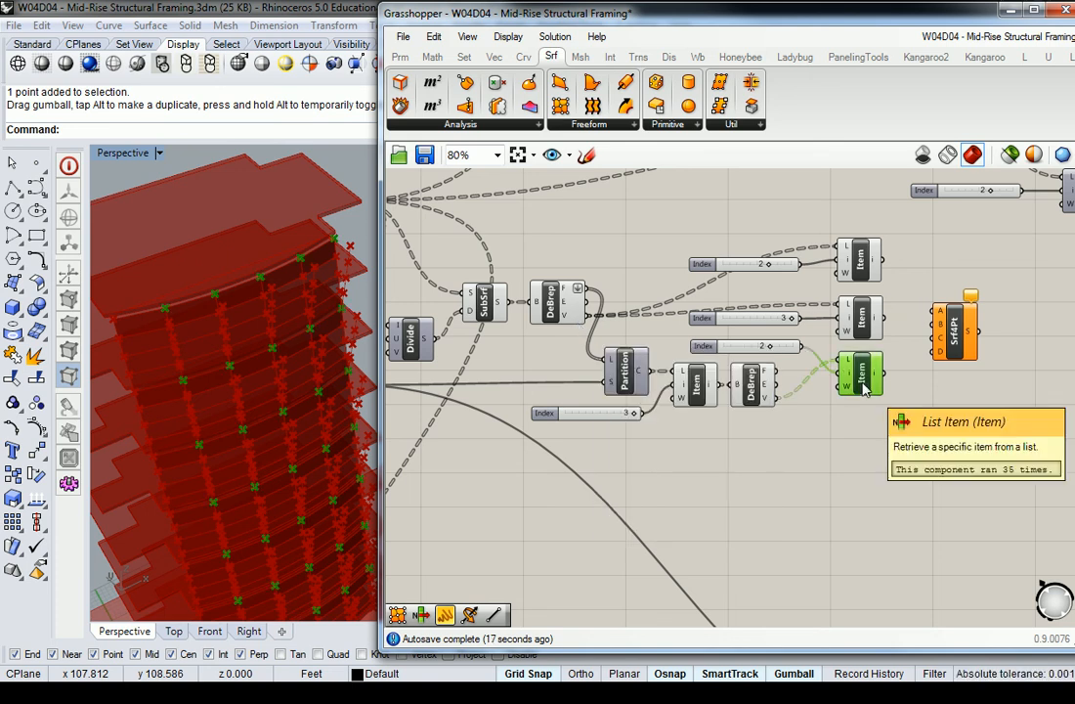
pyautogui.click(868, 323)
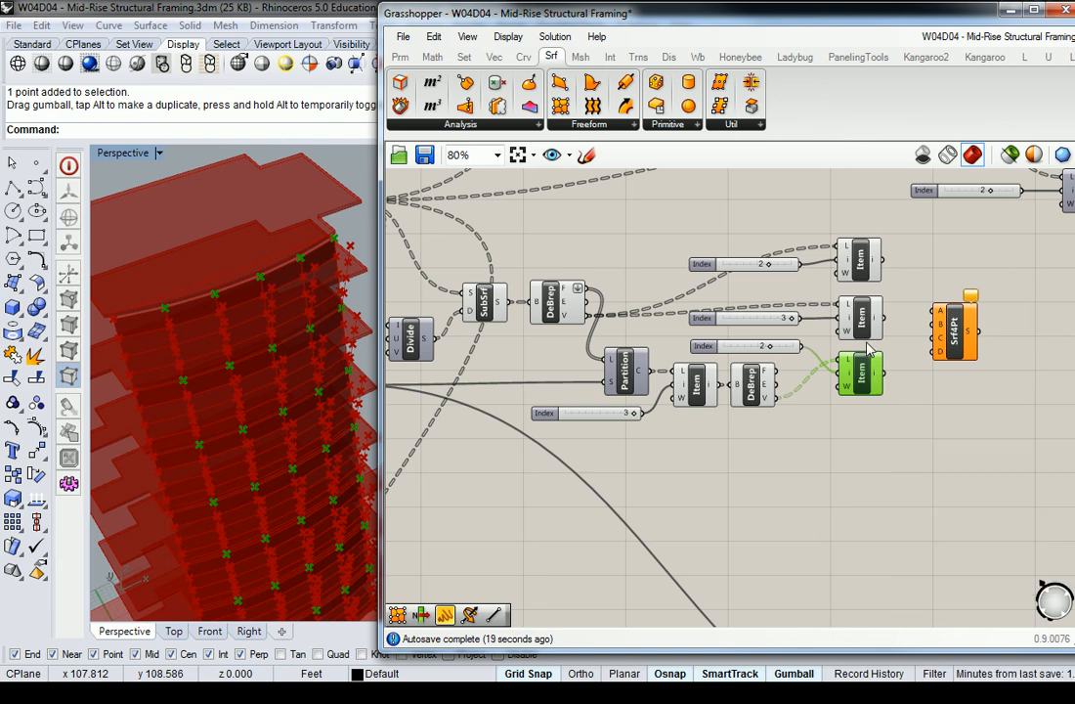
pyautogui.moveTo(880, 324)
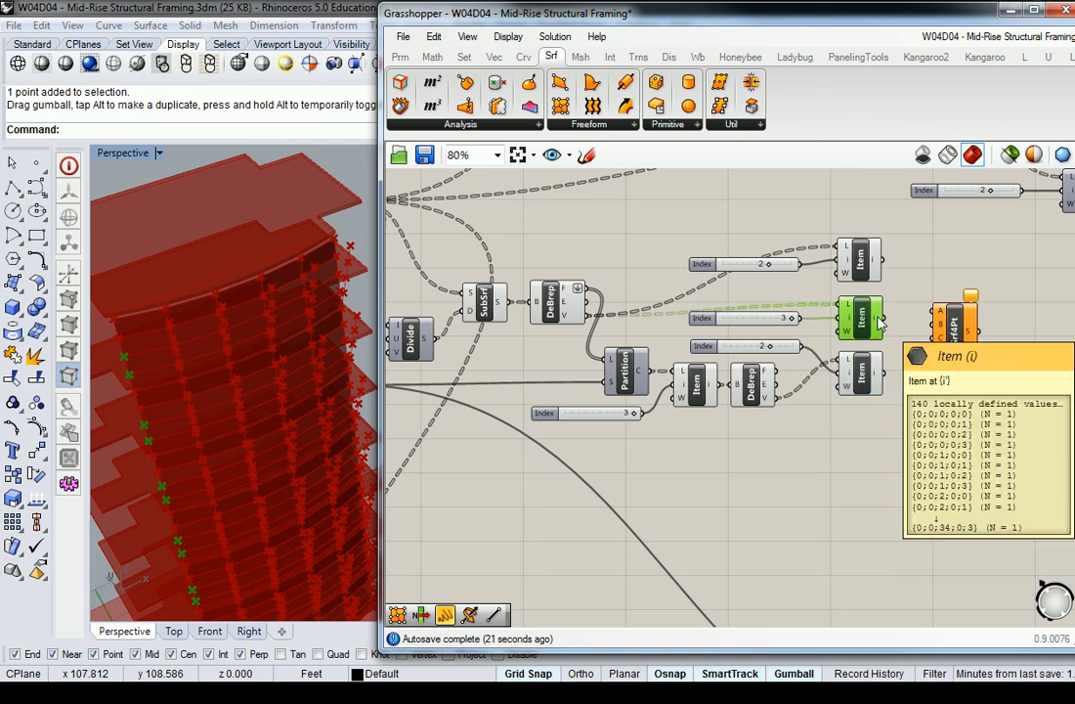
pyautogui.rightClick(880, 375)
pyautogui.click(923, 405)
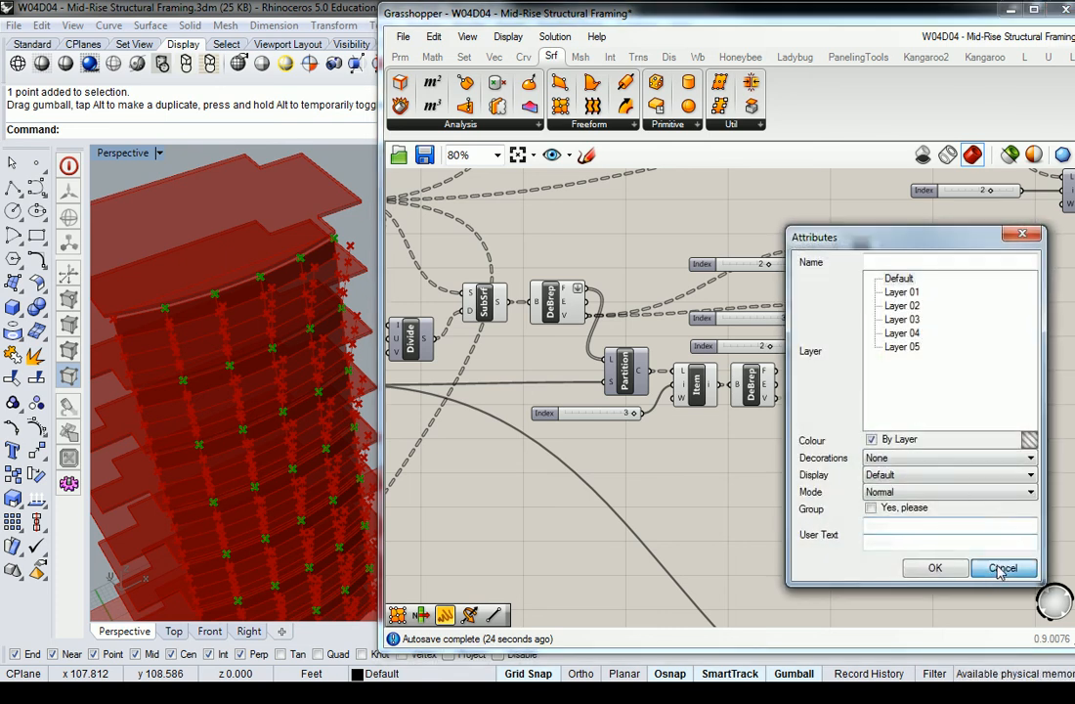
pyautogui.click(1001, 566)
# - Turn off the preview of the third vertex List Item
pyautogui.rightClick(870, 394)
pyautogui.click(885, 403)
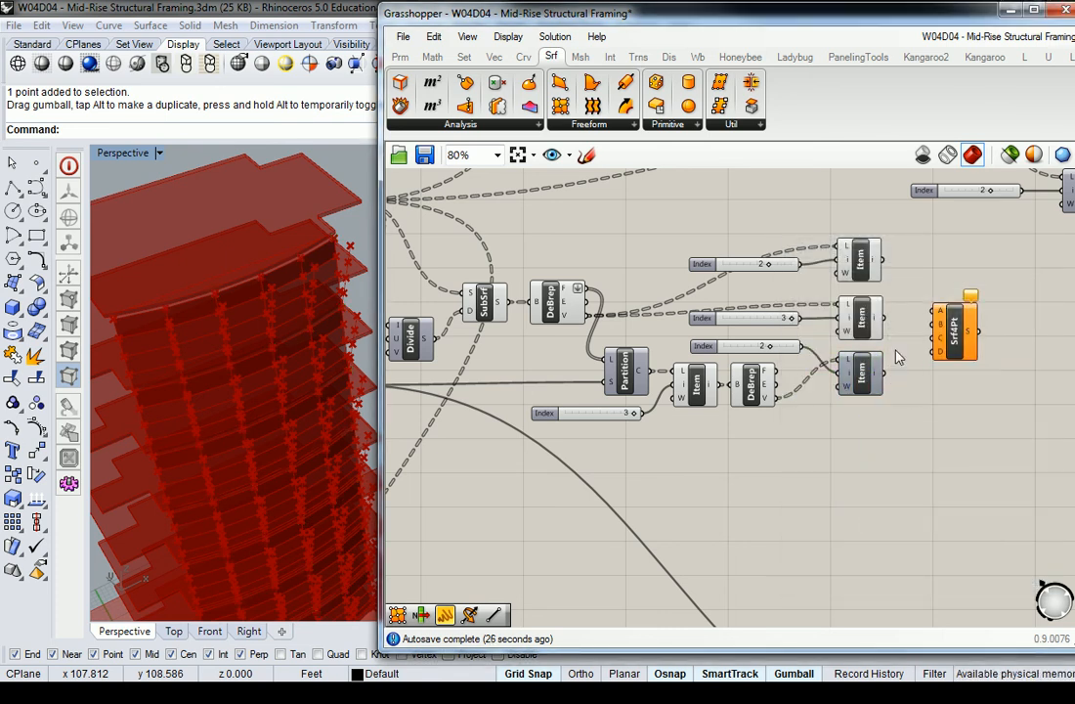
# - Highlight the points of the second and first vertex List Items and examine their locations on the facade
pyautogui.click(865, 318)
pyautogui.click(860, 265)
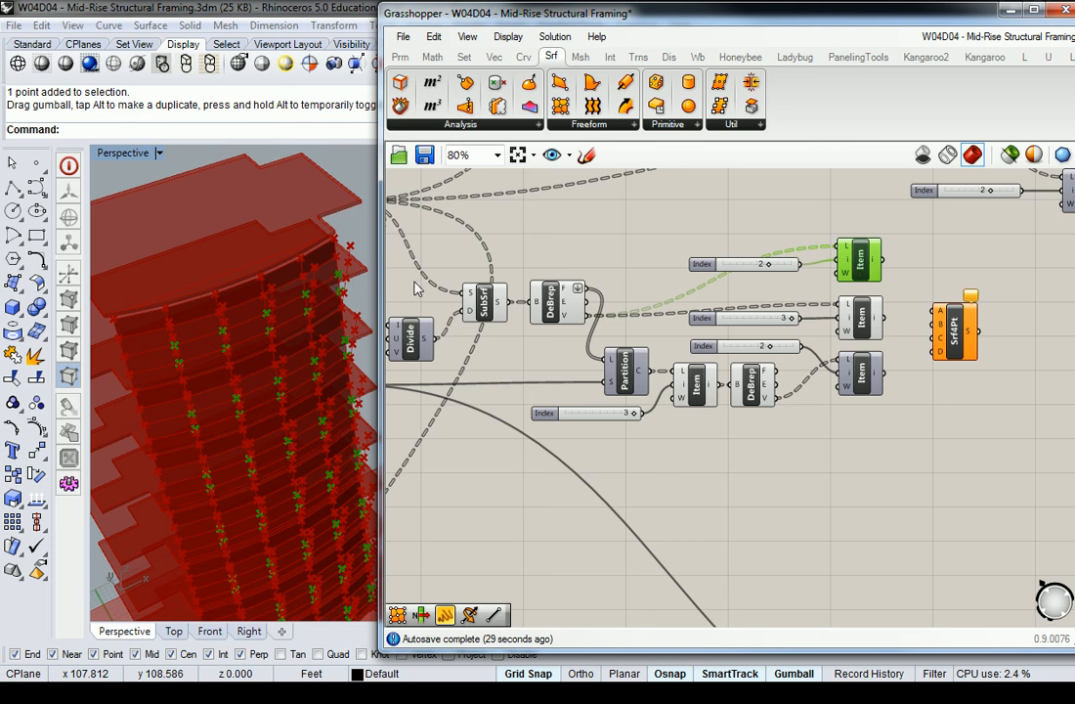
pyautogui.moveTo(259, 312); pyautogui.dragTo(308, 298, button='right')
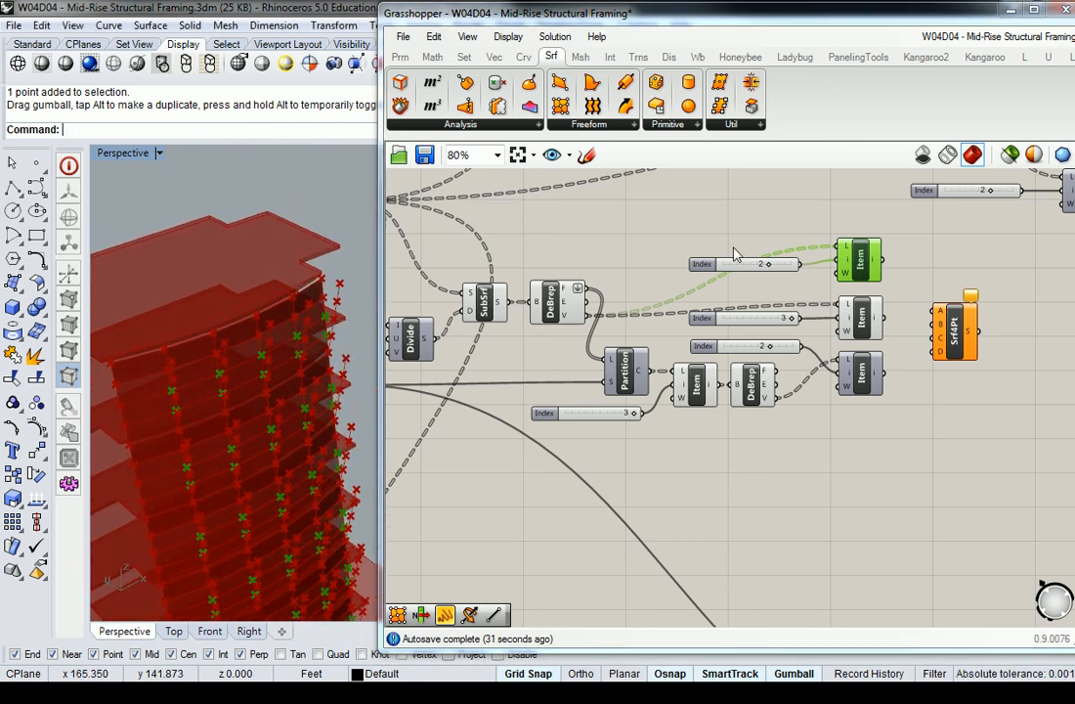
pyautogui.moveTo(659, 289); pyautogui.dragTo(675, 299, button='right')
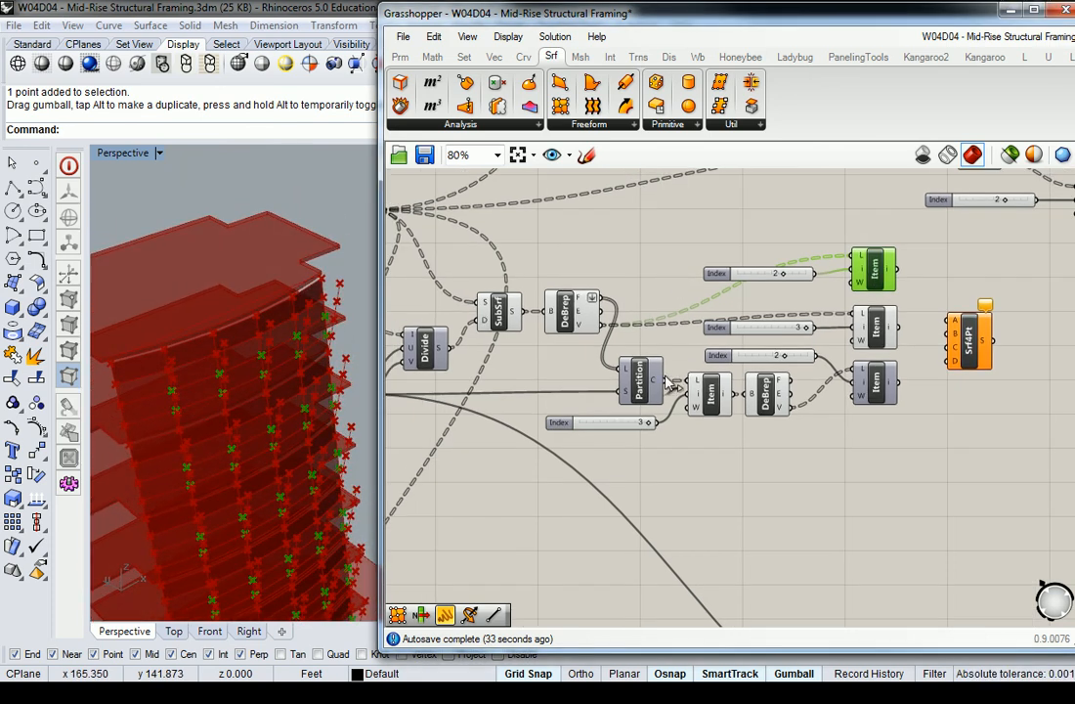
# - Highlight the partitioned faces' List Item and the sub-surfaces' Deconstruct Brep to compare the faces they hold on the facade
pyautogui.click(712, 394)
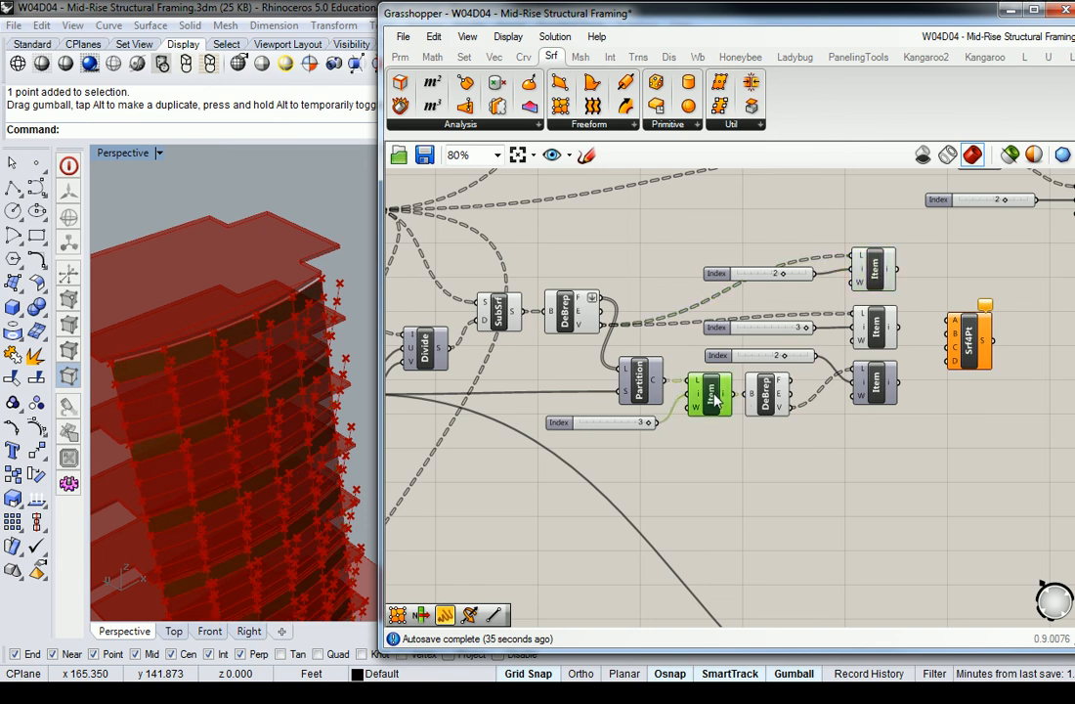
pyautogui.moveTo(930, 238); pyautogui.dragTo(767, 342)
pyautogui.click(721, 392)
pyautogui.click(776, 397)
pyautogui.moveTo(809, 396); pyautogui.dragTo(750, 405, button='right')
pyautogui.click(751, 404)
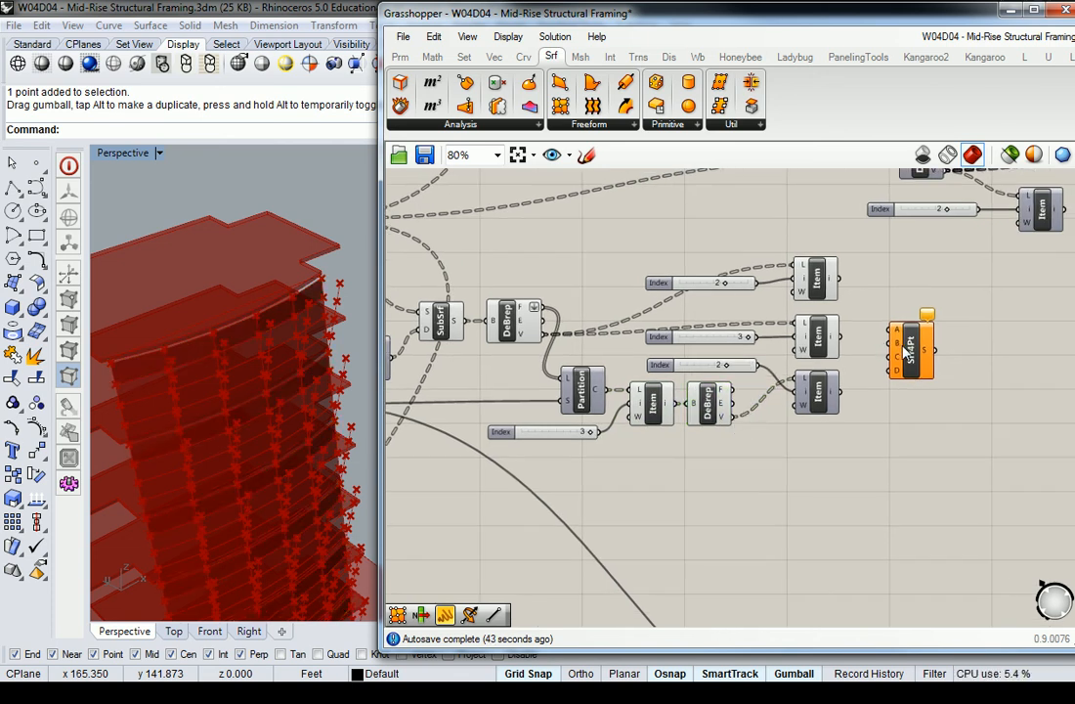
pyautogui.moveTo(614, 275); pyautogui.dragTo(689, 291, button='right')
pyautogui.click(586, 339)
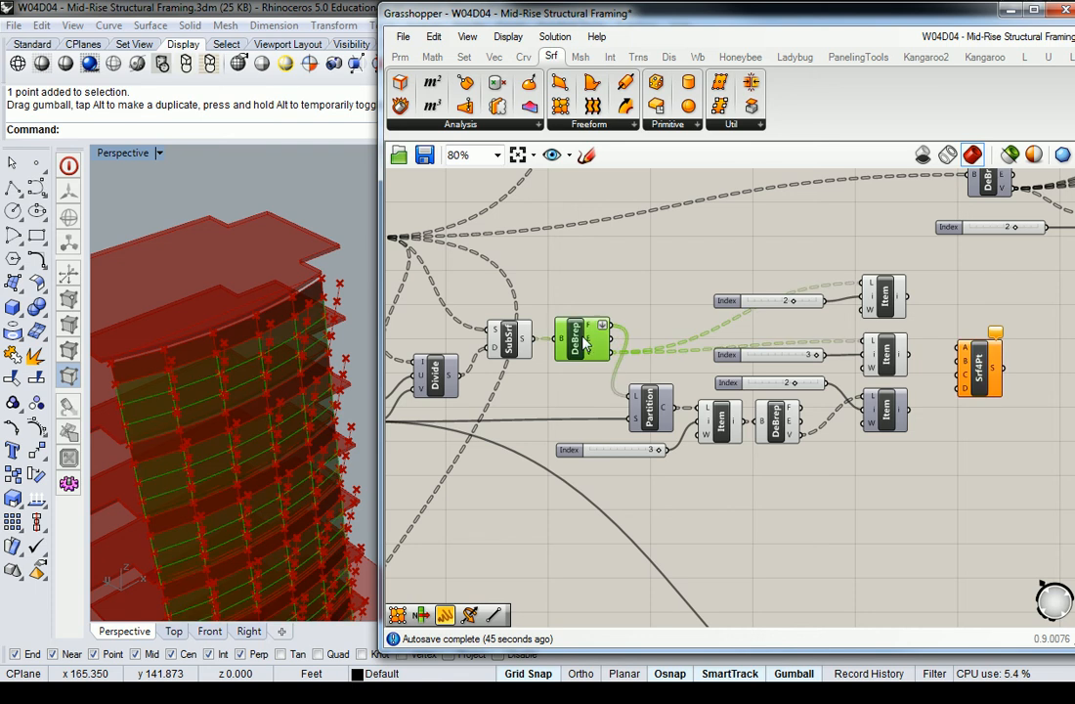
# - Highlight the Divide Curve points on the facade and move that component closer to the Line component feeding it
pyautogui.click(533, 236)
pyautogui.scroll(-4, 637, 248)
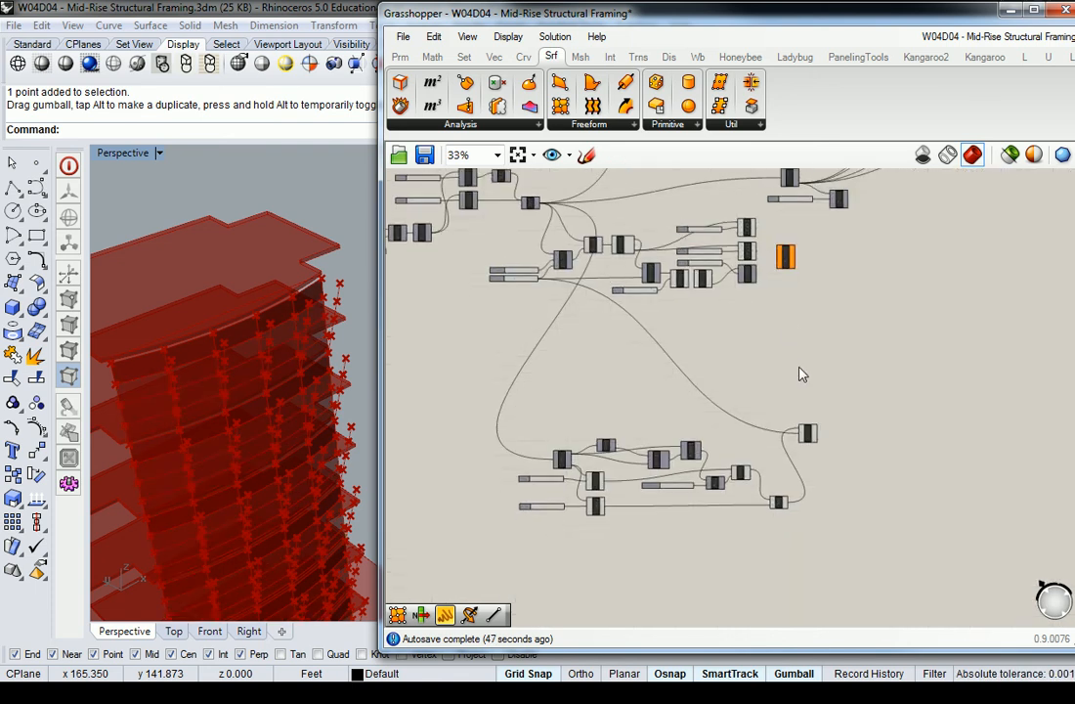
pyautogui.scroll(3, 796, 332)
pyautogui.moveTo(826, 572); pyautogui.dragTo(850, 548)
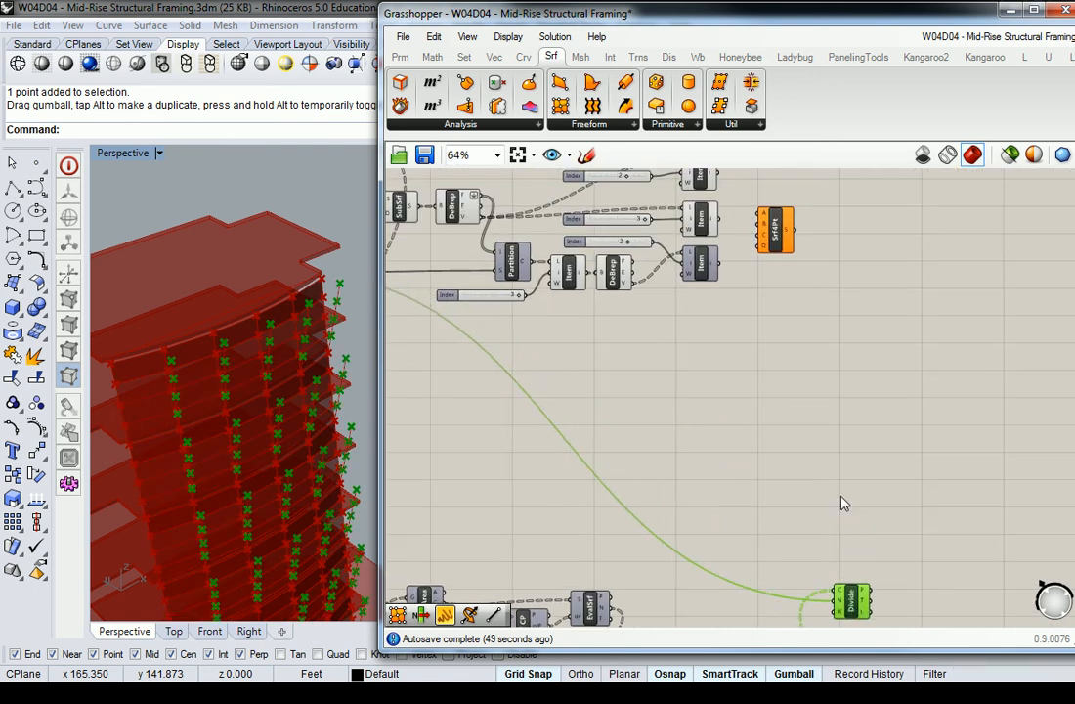
pyautogui.moveTo(848, 542); pyautogui.dragTo(818, 414, button='right')
pyautogui.moveTo(823, 481); pyautogui.dragTo(809, 523)
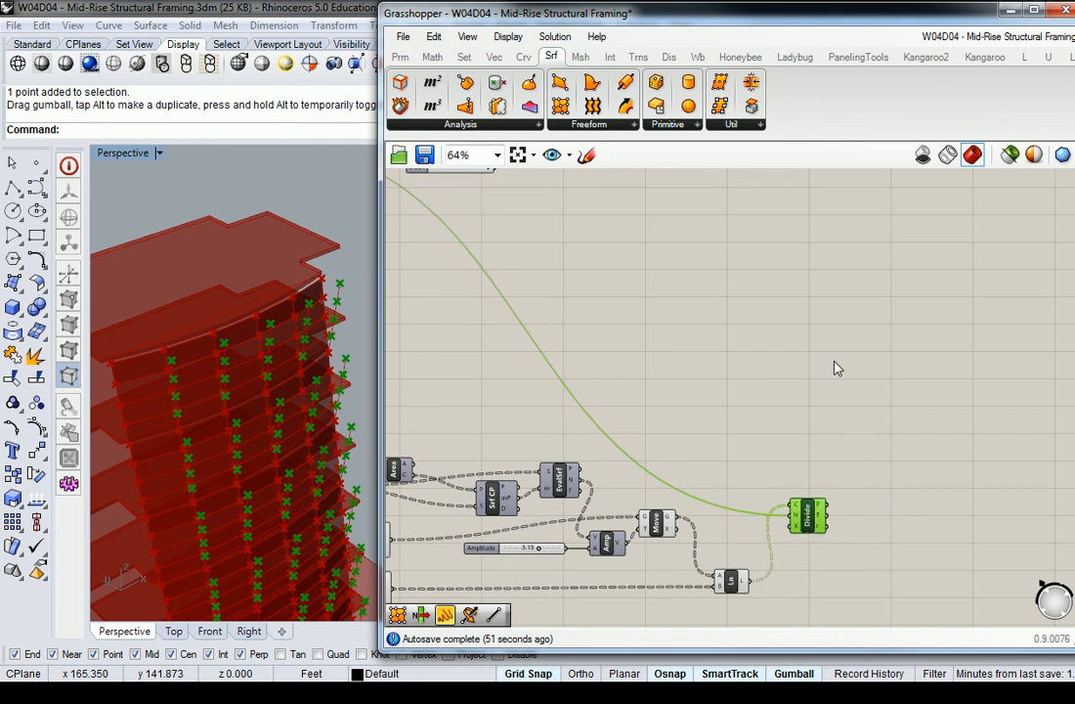
pyautogui.click(815, 330)
# - Add a List Item component beside Divide Curve and feed it the division points as its list
pyautogui.click(464, 58)
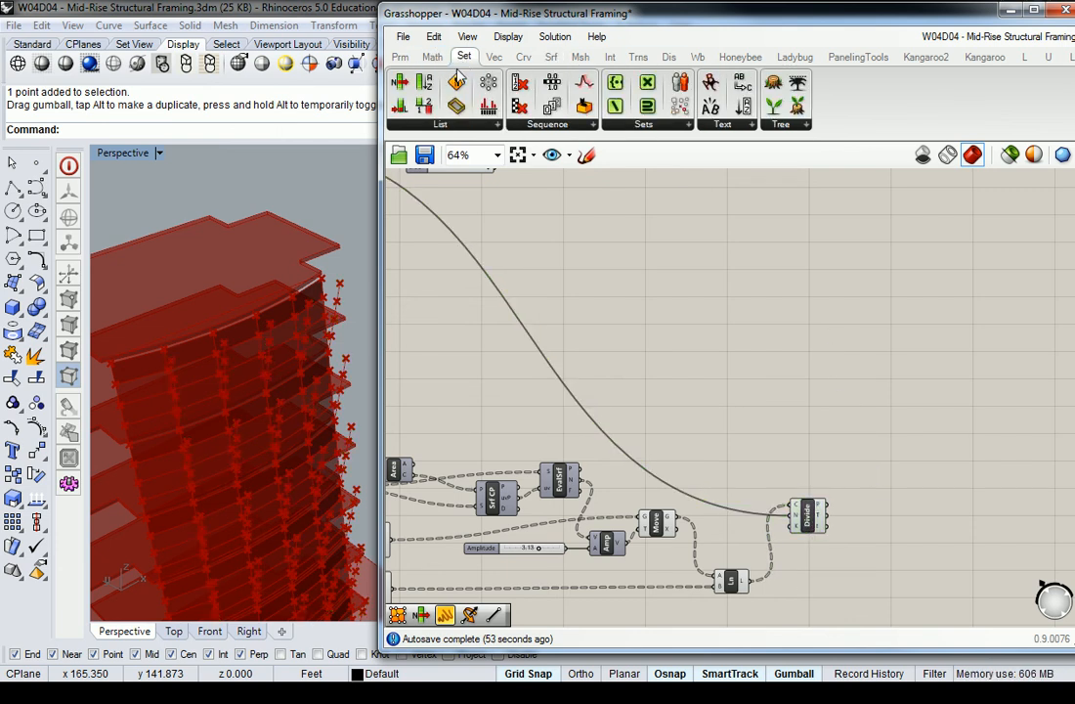
pyautogui.click(432, 57)
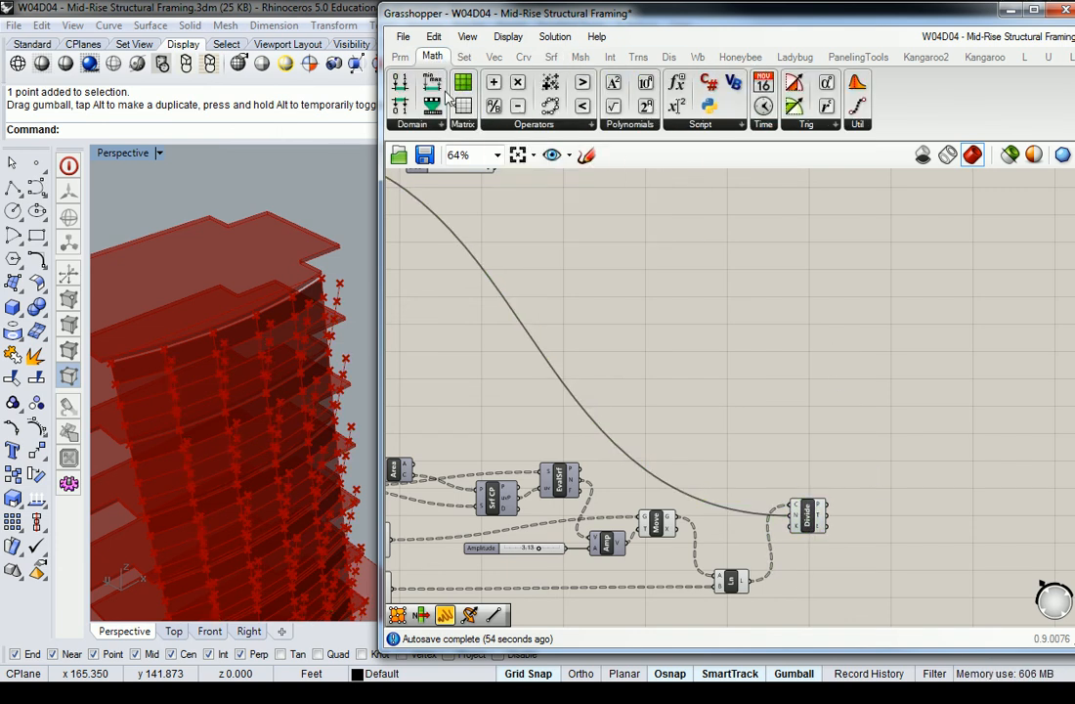
pyautogui.click(437, 123)
pyautogui.click(464, 57)
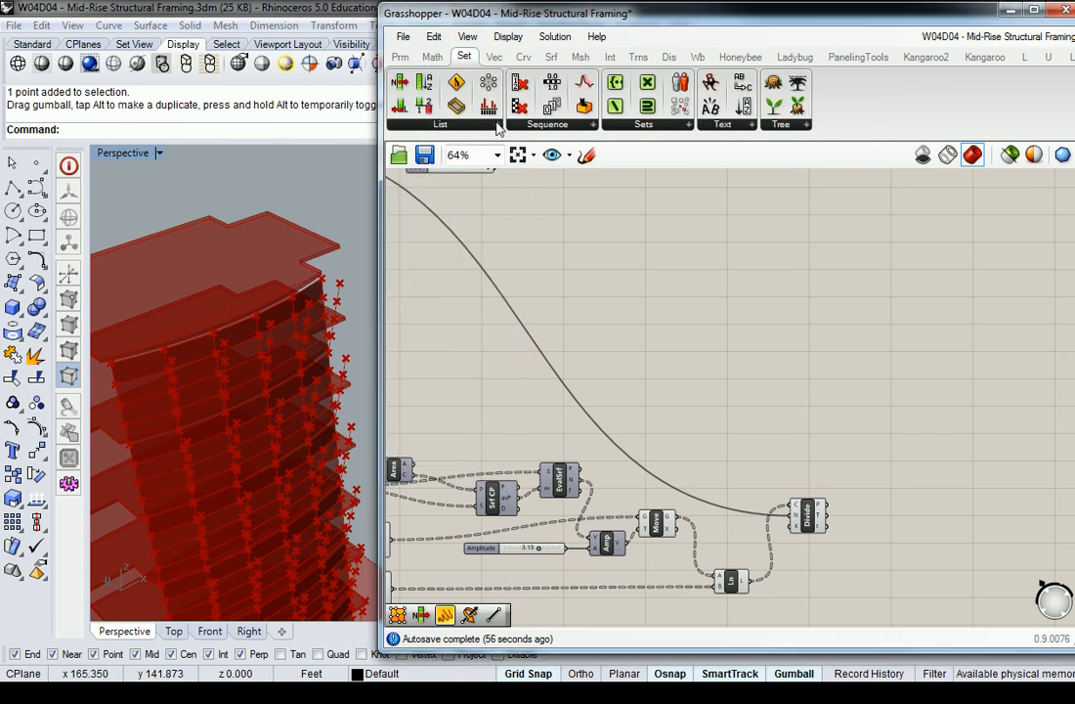
pyautogui.click(440, 124)
pyautogui.click(442, 185)
pyautogui.click(885, 499)
pyautogui.scroll(3, 864, 509)
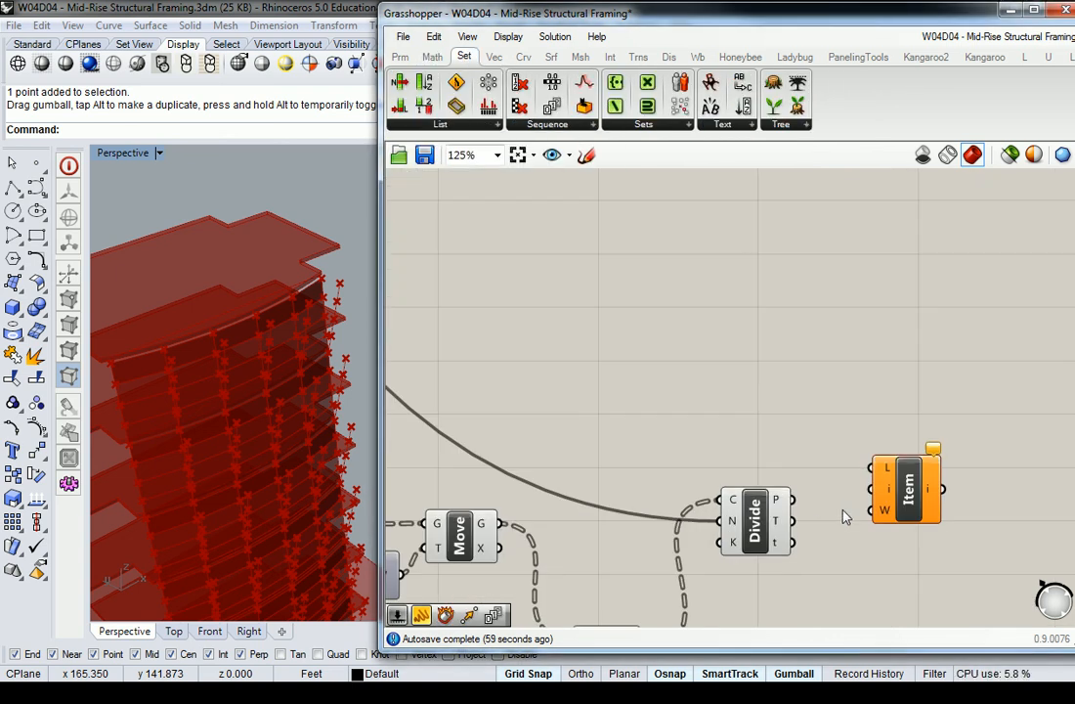
pyautogui.moveTo(796, 502); pyautogui.dragTo(883, 416)
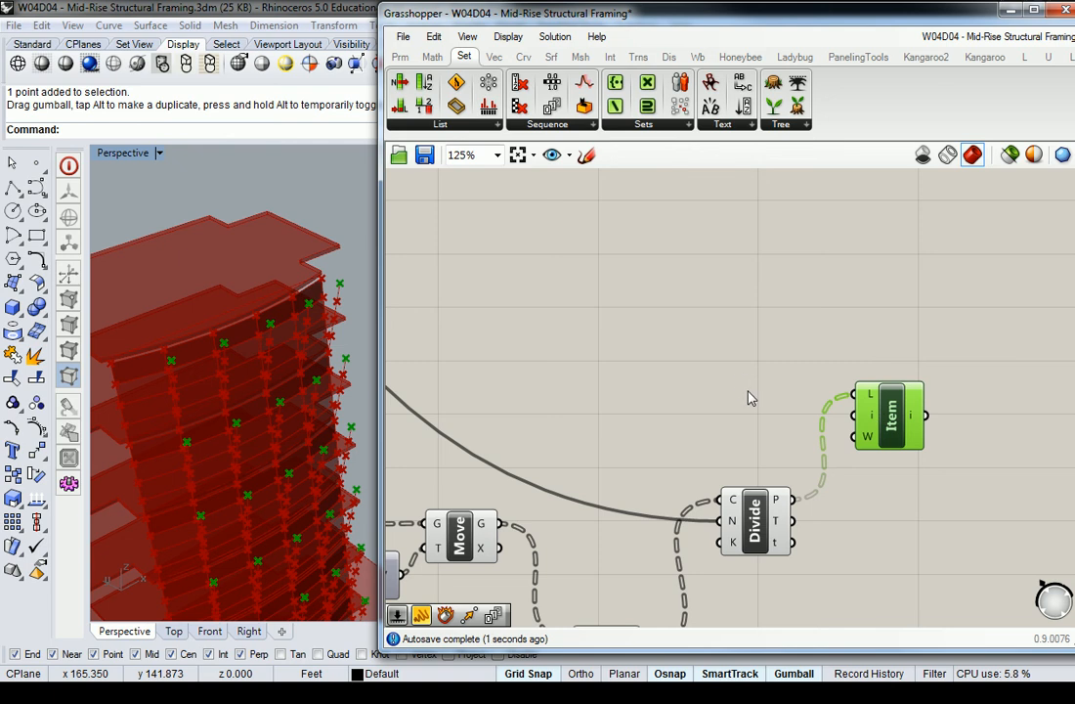
# - Give the new List Item an index slider of 0 and place both below the three vertex List Items
pyautogui.scroll(-2, 870, 418)
pyautogui.doubleClick(795, 420)
pyautogui.write('0')
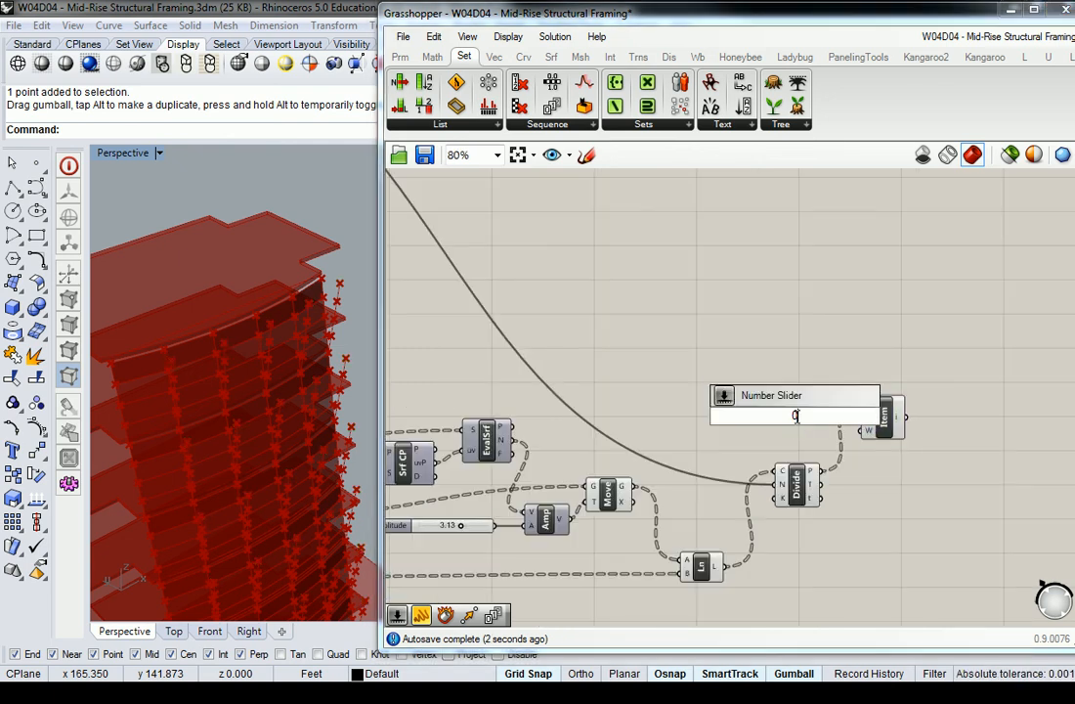
pyautogui.press('Return')
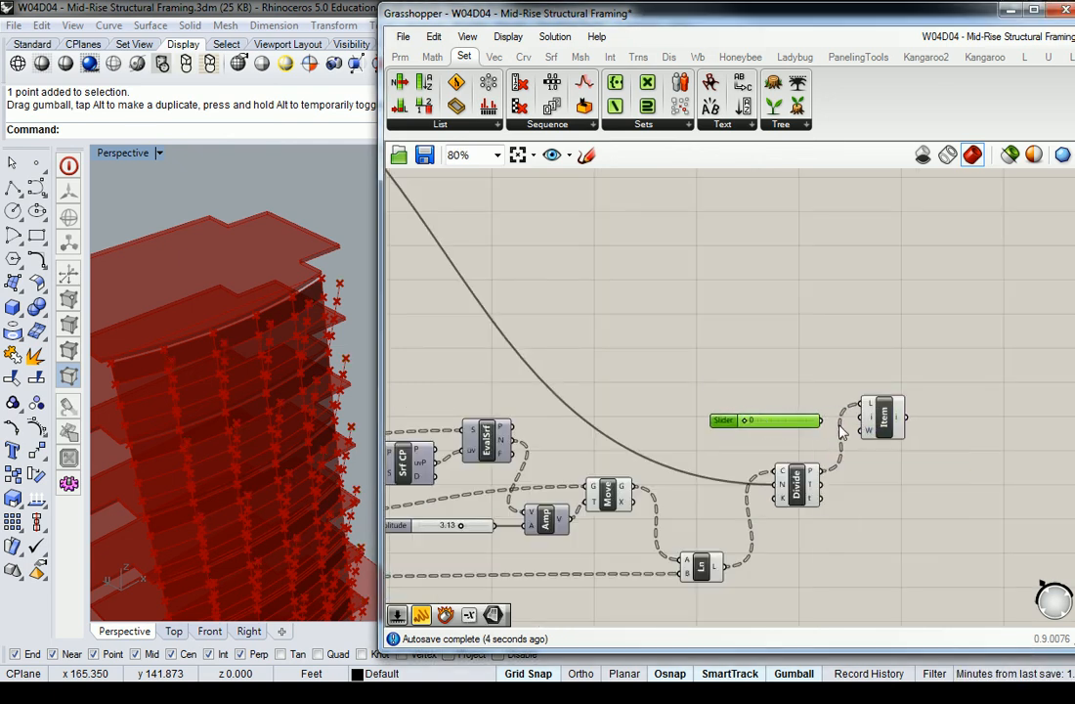
pyautogui.scroll(-3, 860, 427)
pyautogui.moveTo(835, 423); pyautogui.dragTo(741, 540)
pyautogui.moveTo(821, 524); pyautogui.dragTo(774, 372)
pyautogui.scroll(4, 752, 386)
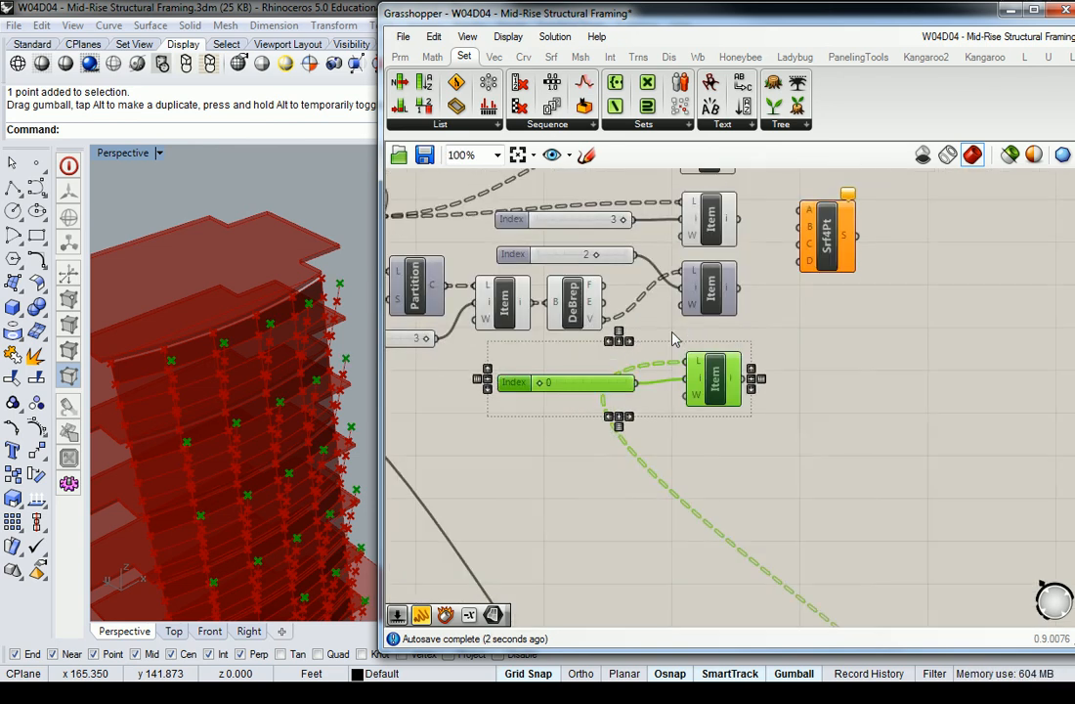
# - Turn on the preview of the third vertex List Item and line it up with the division-point List Item below
pyautogui.moveTo(696, 343); pyautogui.dragTo(735, 418, button='right')
pyautogui.click(698, 412)
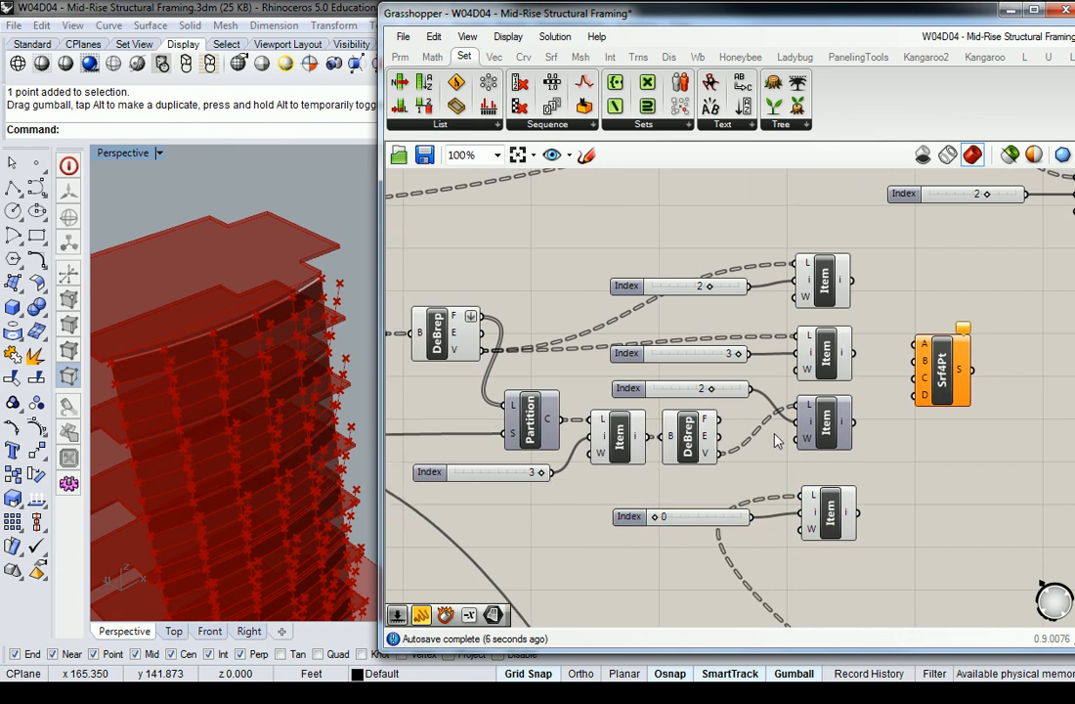
pyautogui.click(826, 425)
pyautogui.rightClick(826, 423)
pyautogui.click(846, 447)
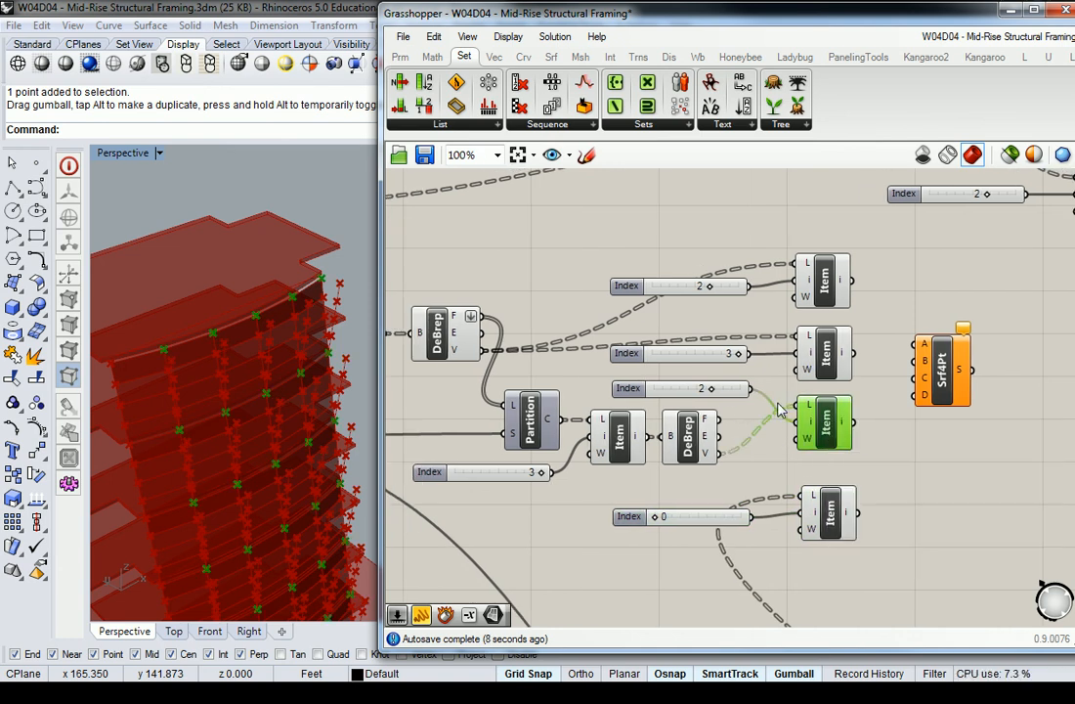
pyautogui.moveTo(819, 437); pyautogui.dragTo(825, 447)
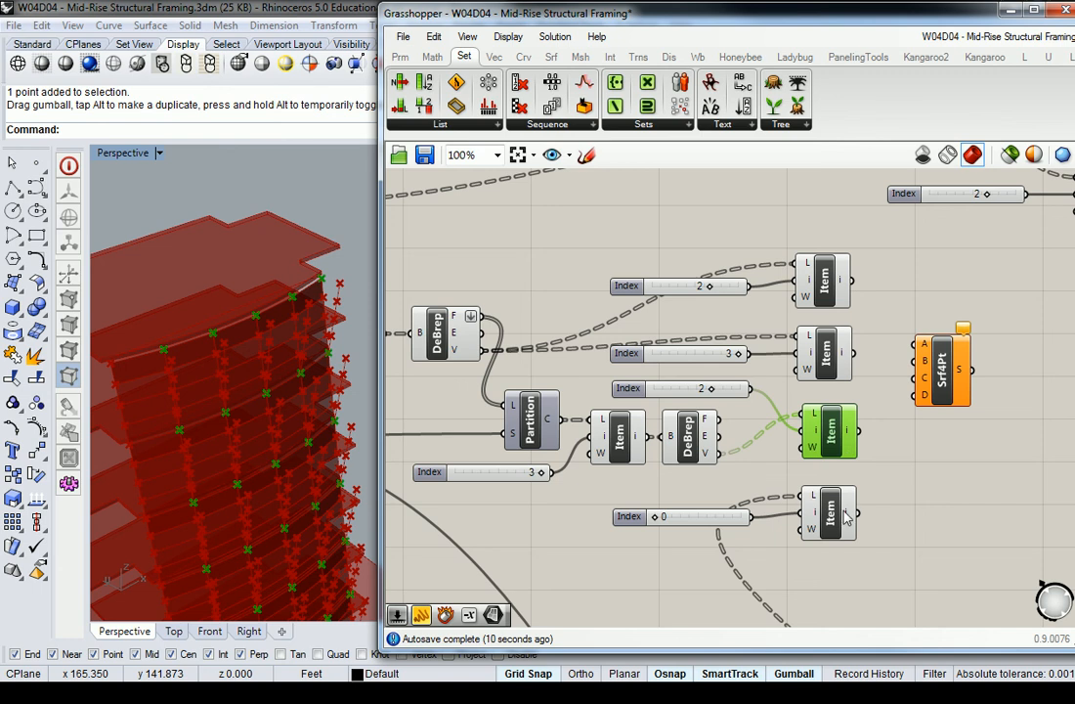
# - Compare the outputs of the two lowest List Items, and highlight the points of the second and first vertex List Items
pyautogui.moveTo(853, 518)
pyautogui.moveTo(852, 442)
pyautogui.click(825, 354)
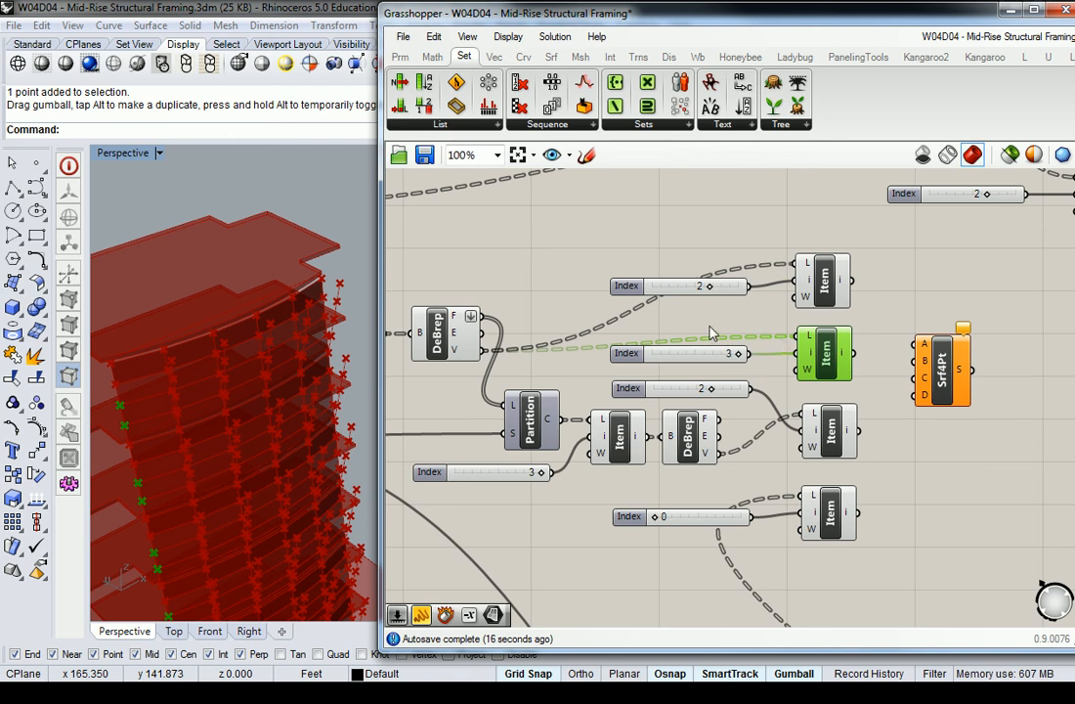
pyautogui.moveTo(710, 334); pyautogui.dragTo(751, 336, button='right')
pyautogui.click(863, 301)
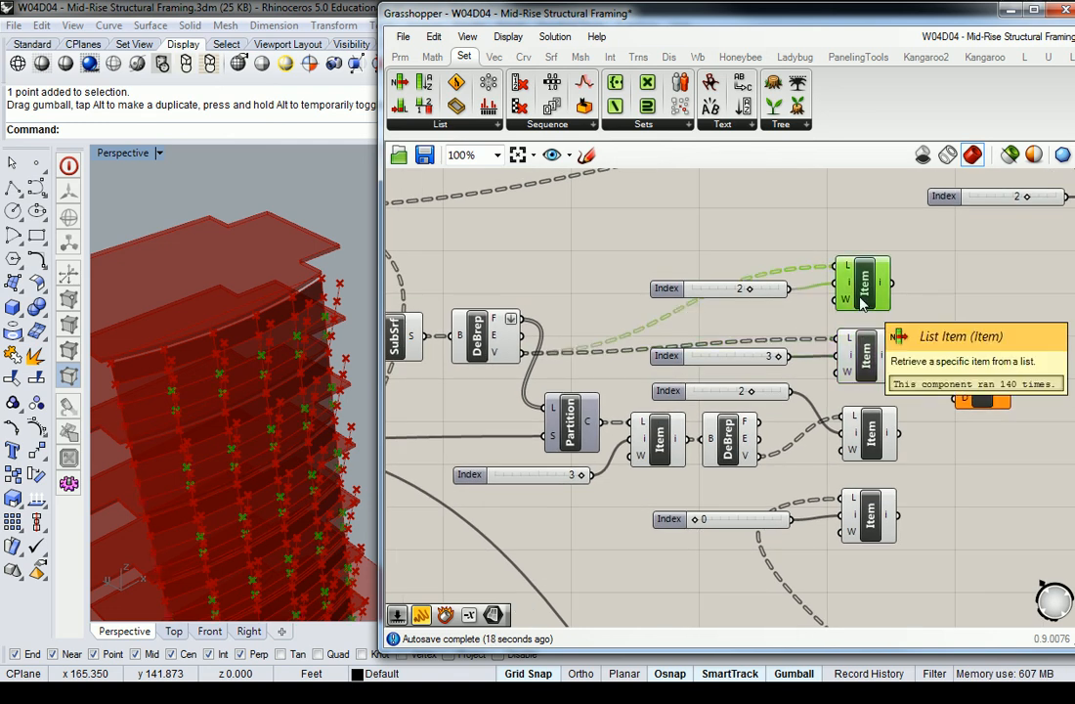
# - Delete the first and second vertex List Items together with their index sliders
pyautogui.moveTo(799, 290); pyautogui.dragTo(807, 292, button='right')
pyautogui.press('Delete')
pyautogui.click(789, 291)
pyautogui.press('Delete')
pyautogui.click(859, 344)
pyautogui.press('Delete')
pyautogui.click(782, 359)
pyautogui.press('Delete')
# - Rearrange the remaining vertex List Item and the partition, face List Item and Deconstruct Brep components with their sliders into a compact chain
pyautogui.moveTo(858, 425); pyautogui.dragTo(878, 399)
pyautogui.moveTo(907, 347); pyautogui.dragTo(776, 396)
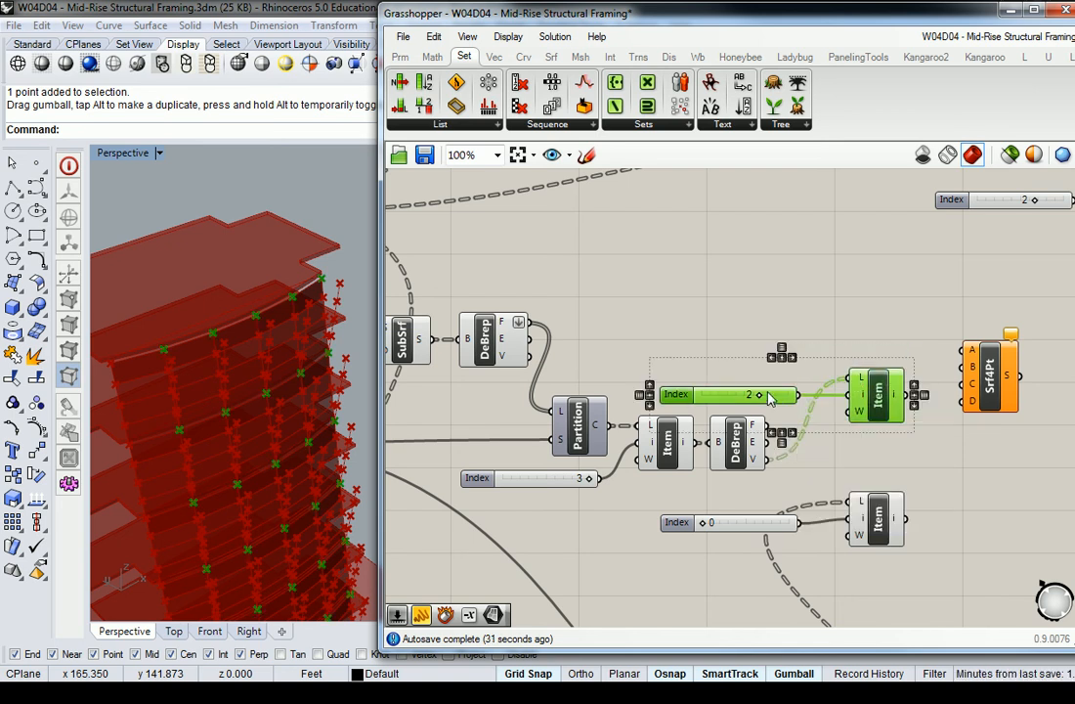
pyautogui.click(735, 444)
pyautogui.keyDown('shift'); pyautogui.click(682, 457); pyautogui.keyUp('shift')
pyautogui.keyDown('shift'); pyautogui.click(587, 425); pyautogui.keyUp('shift')
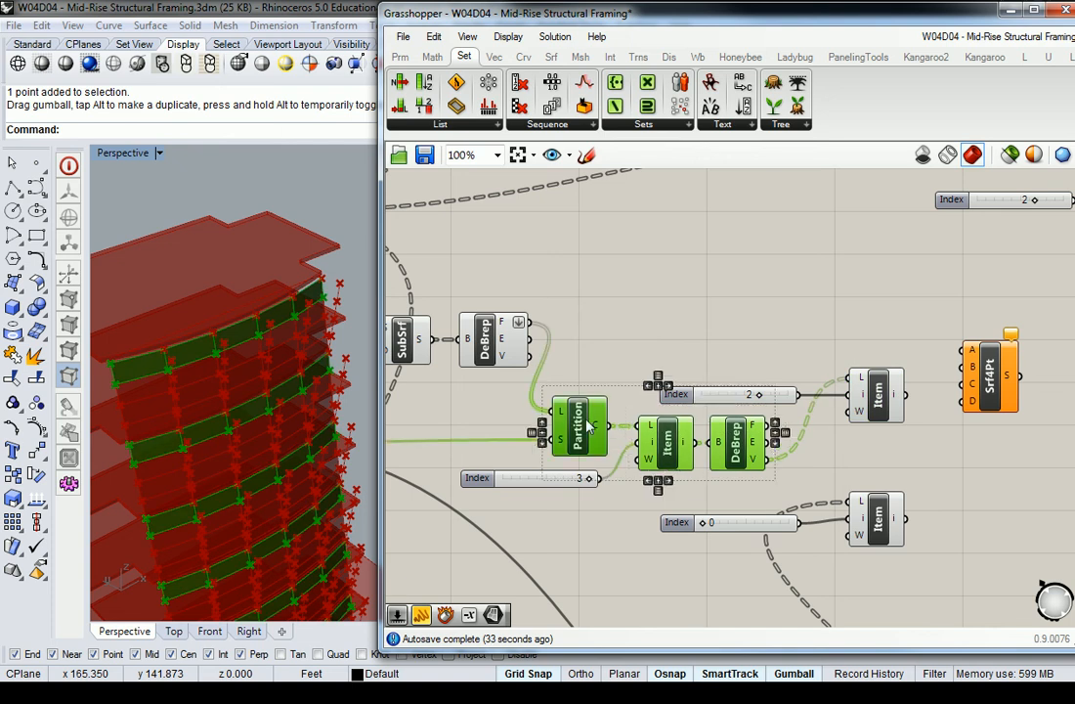
pyautogui.moveTo(666, 446); pyautogui.dragTo(685, 357)
pyautogui.moveTo(480, 327); pyautogui.dragTo(484, 291)
pyautogui.moveTo(596, 328); pyautogui.dragTo(583, 328)
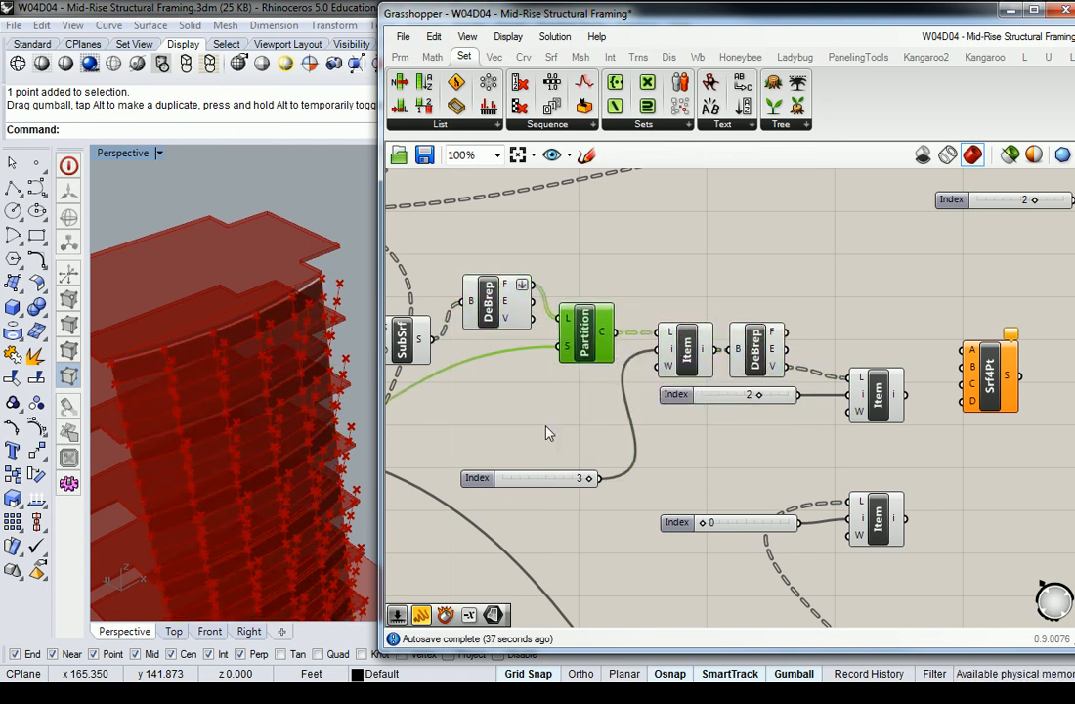
pyautogui.moveTo(479, 478); pyautogui.dragTo(488, 381)
pyautogui.click(544, 314)
# - Duplicate the vertex List Item with its slider, place the copy directly below, and set its index to 3
pyautogui.moveTo(839, 355); pyautogui.dragTo(816, 338, button='right')
pyautogui.moveTo(873, 382)
pyautogui.mouseDown()
pyautogui.moveTo(831, 388)
pyautogui.moveTo(876, 382)
pyautogui.mouseUp()
pyautogui.moveTo(883, 426); pyautogui.dragTo(740, 379)
pyautogui.hotkey('ctrl', 'c')
pyautogui.hotkey('ctrl', 'v')
pyautogui.moveTo(864, 396); pyautogui.dragTo(857, 448)
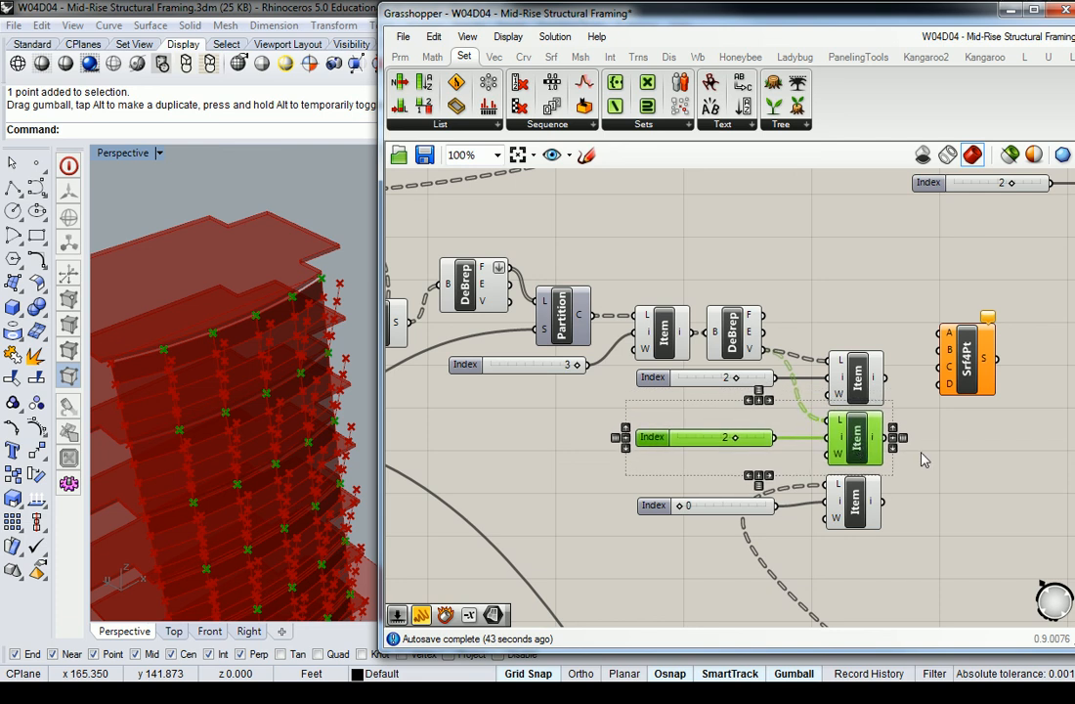
pyautogui.click(857, 448)
pyautogui.moveTo(735, 439); pyautogui.dragTo(760, 439)
# - Connect the two vertex List Items to inputs A and B of the 4Point Surface and the division-point List Item to C
pyautogui.click(934, 473)
pyautogui.moveTo(943, 469); pyautogui.dragTo(849, 468, button='right')
pyautogui.moveTo(854, 344); pyautogui.dragTo(863, 430)
pyautogui.moveTo(793, 377); pyautogui.dragTo(853, 419)
pyautogui.moveTo(793, 437); pyautogui.dragTo(853, 440)
pyautogui.moveTo(791, 500); pyautogui.dragTo(854, 452)
# - Examine the new three-corner surfaces along the facade from several angles
pyautogui.scroll(5, 293, 352)
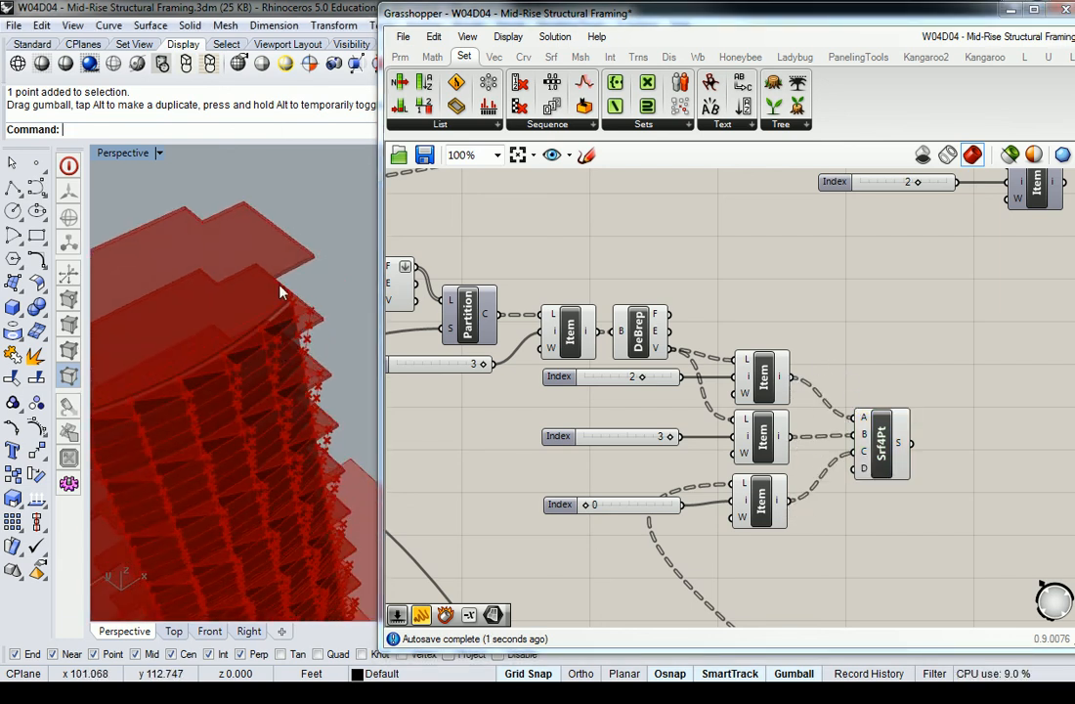
pyautogui.scroll(-6, 306, 350)
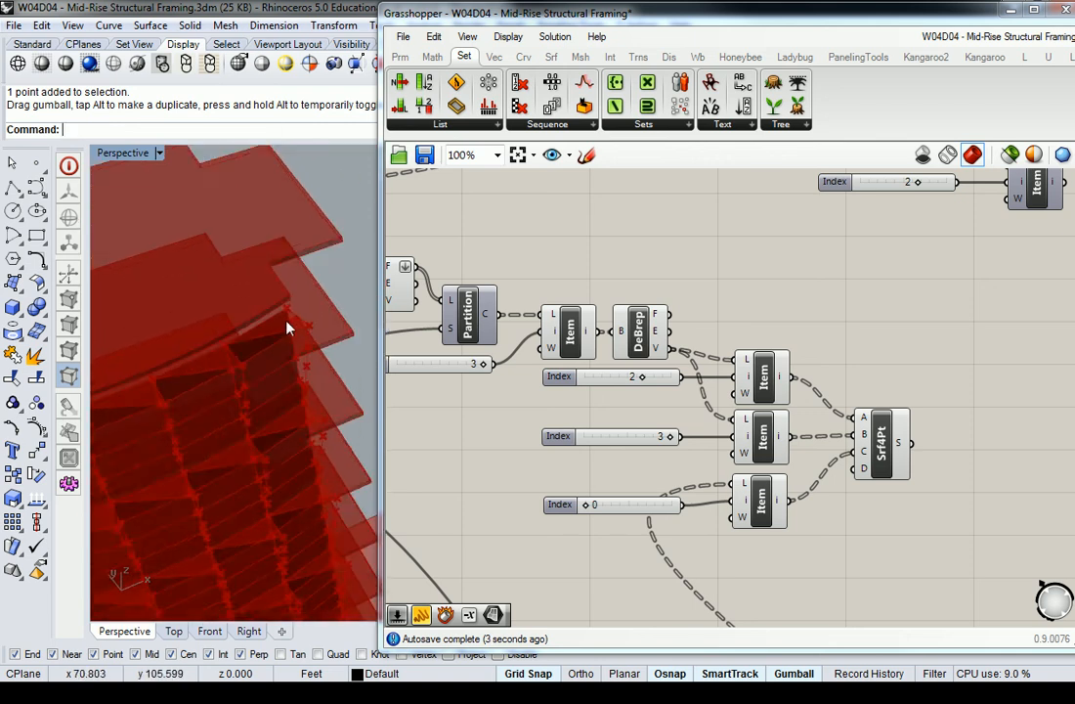
pyautogui.moveTo(246, 323); pyautogui.dragTo(312, 368, button='right')
pyautogui.scroll(-3, 340, 276)
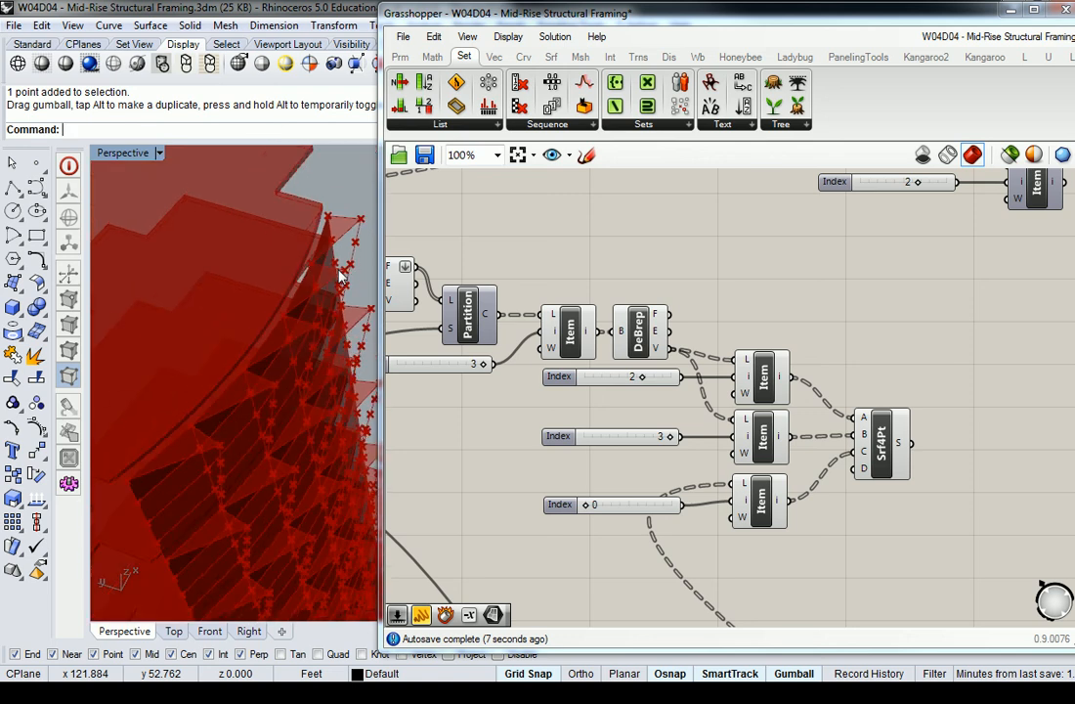
pyautogui.keyDown('shift'); pyautogui.moveTo(334, 305); pyautogui.dragTo(300, 311, button='right'); pyautogui.keyUp('shift')
pyautogui.moveTo(305, 266); pyautogui.dragTo(259, 232, button='right')
# - Highlight the Divide Curve points and the division-point List Item to compare them with the surfaces' outer corners, and review the whole definition
pyautogui.click(848, 308)
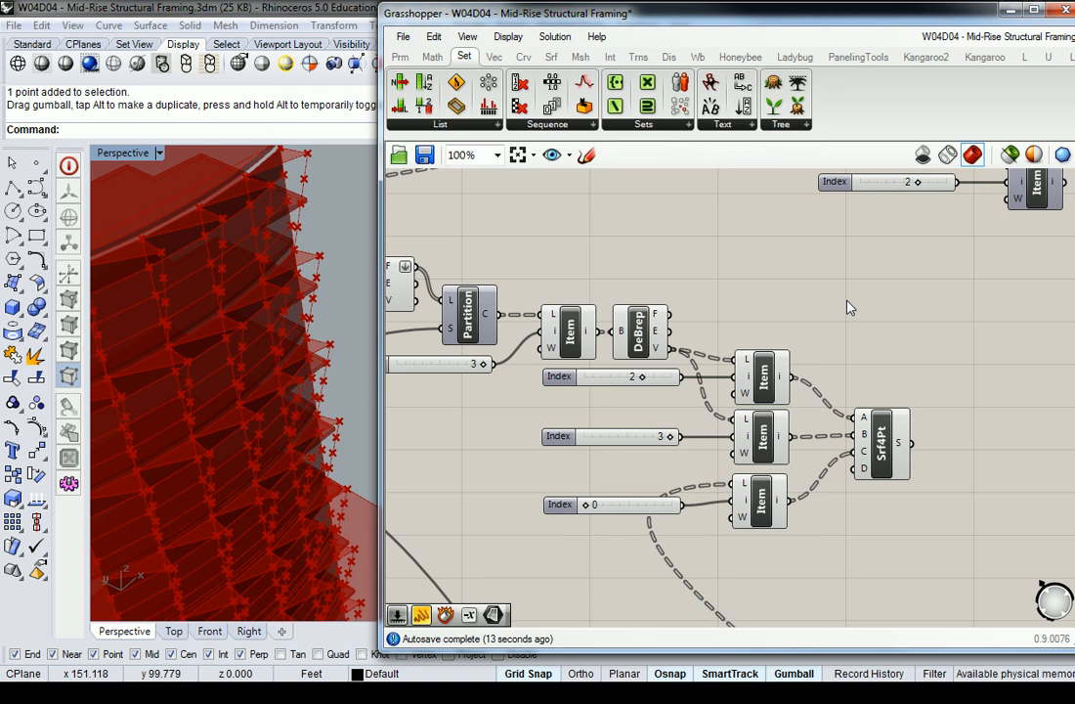
pyautogui.scroll(-4, 918, 300)
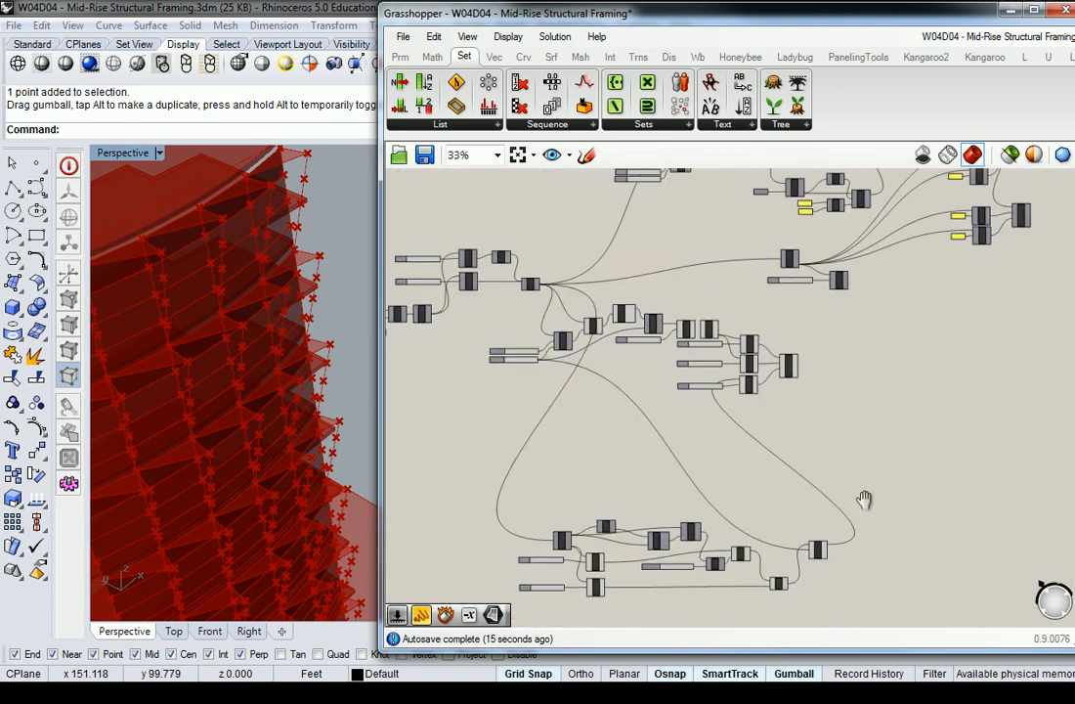
pyautogui.scroll(5, 826, 547)
pyautogui.click(832, 466)
pyautogui.scroll(-1, 833, 467)
pyautogui.scroll(-2, 826, 430)
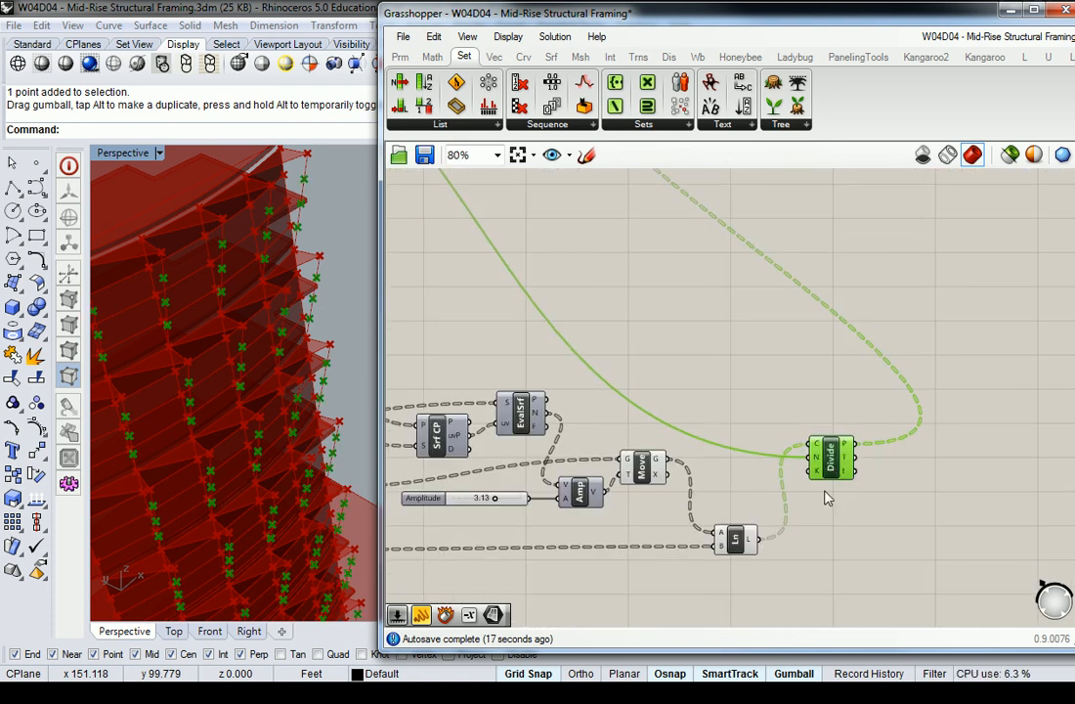
pyautogui.scroll(3, 704, 430)
pyautogui.click(703, 427)
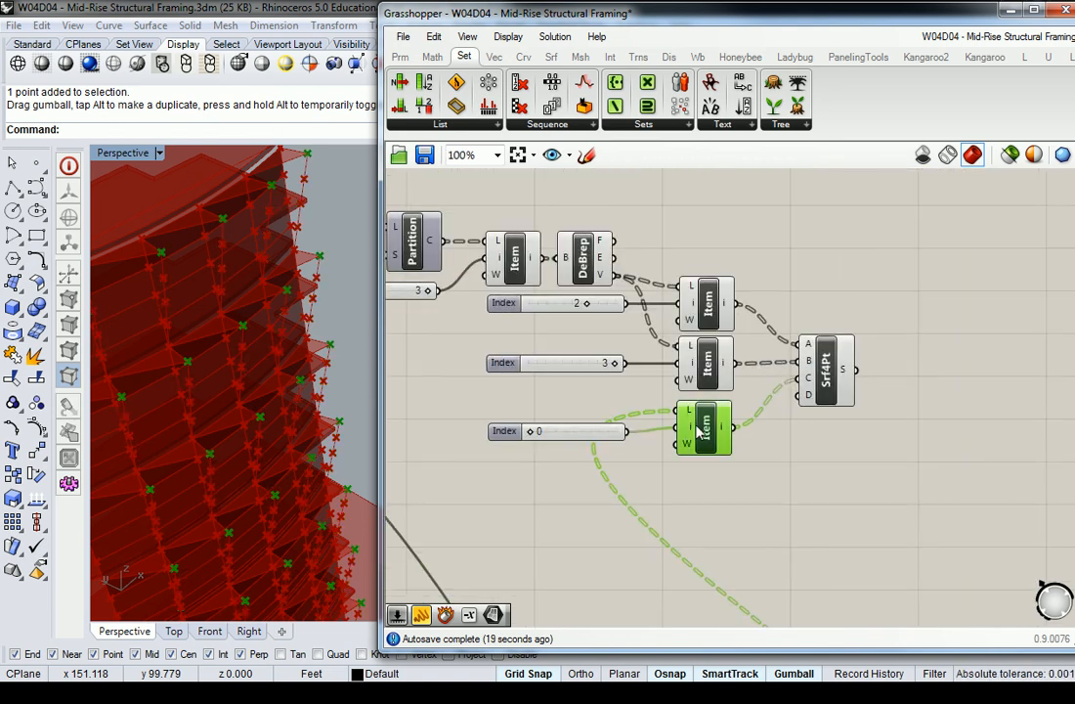
pyautogui.scroll(-4, 702, 428)
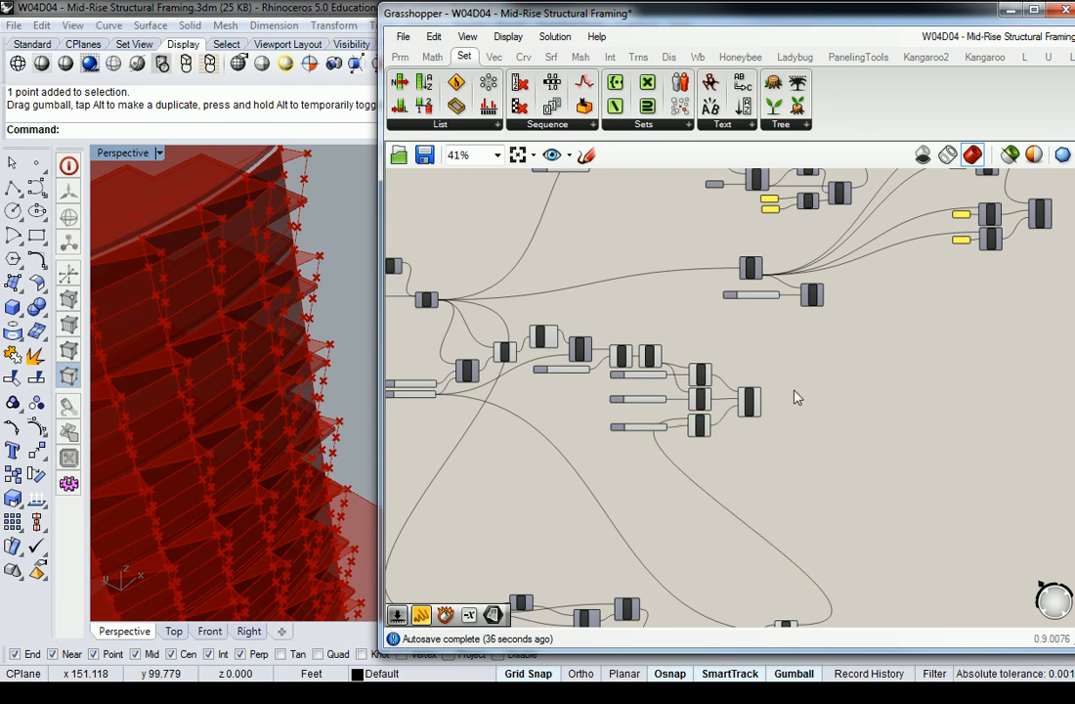
pyautogui.scroll(-2, 697, 354)
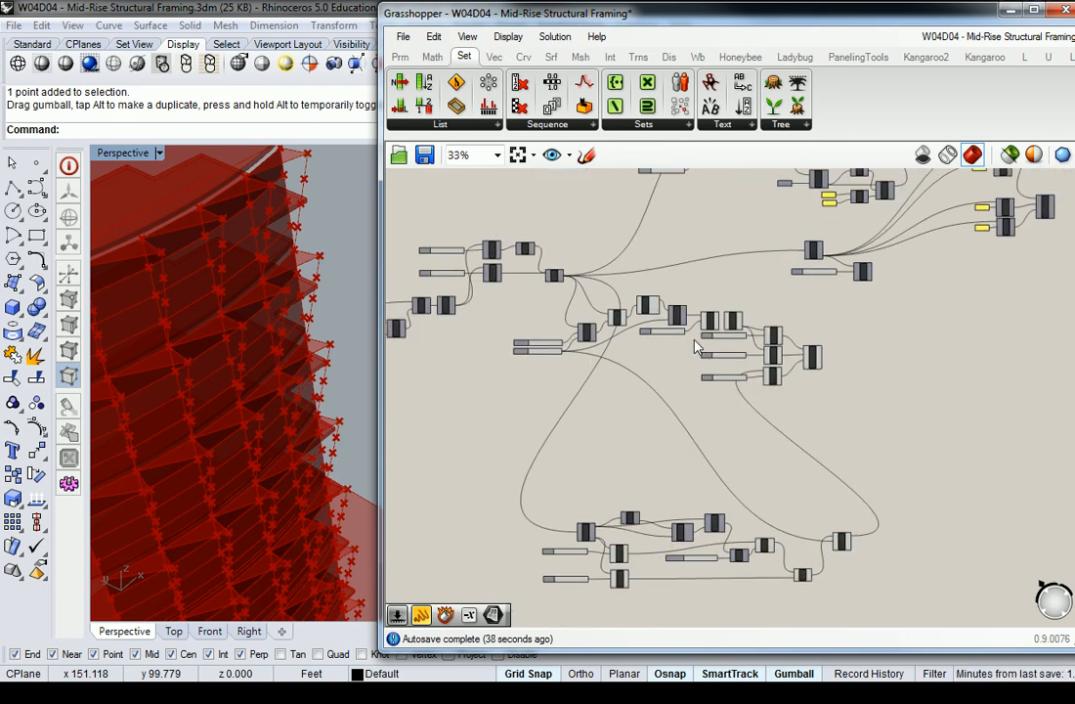